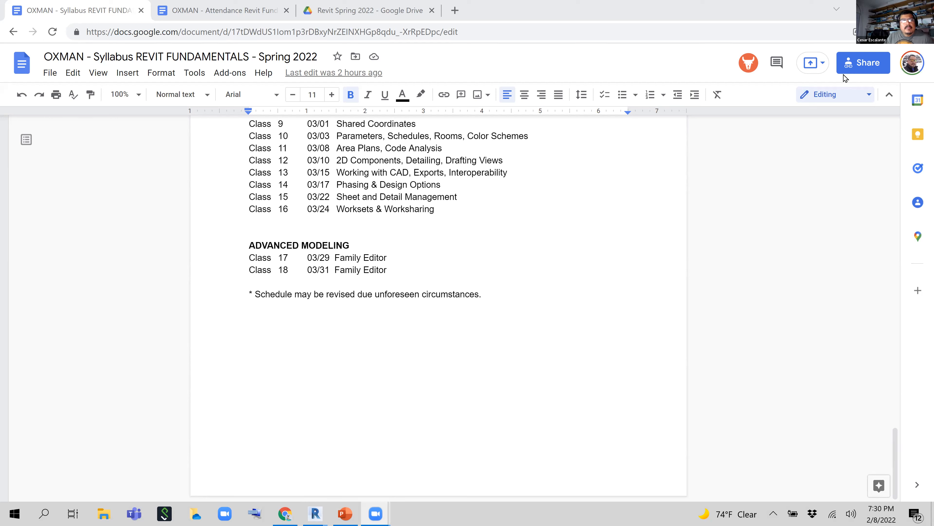
Step: Check the attendance document, return to the syllabus and bring the Spring 2022 schedule into view
{"action": "left_click", "coordinate": [230, 16]}
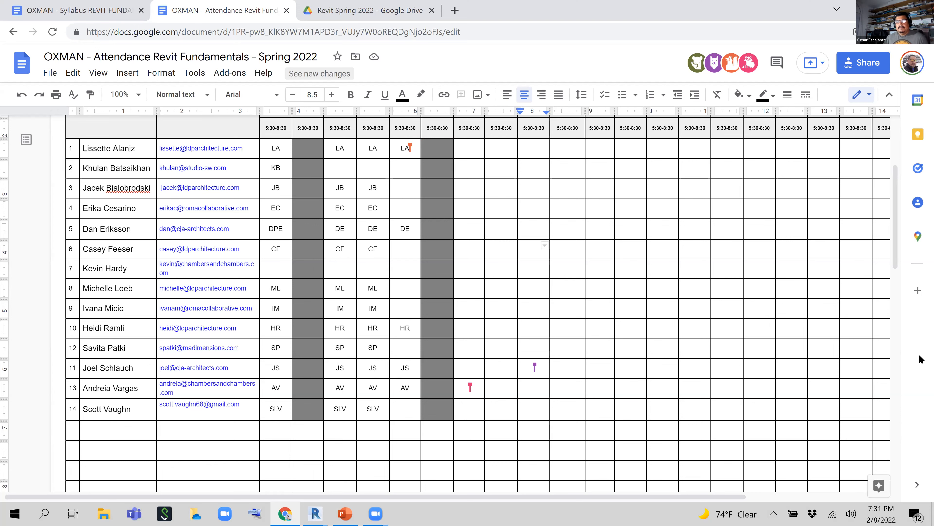
{"action": "left_click", "coordinate": [92, 12]}
{"action": "scroll", "coordinate": [556, 269], "scroll_direction": "up", "scroll_amount": 7}
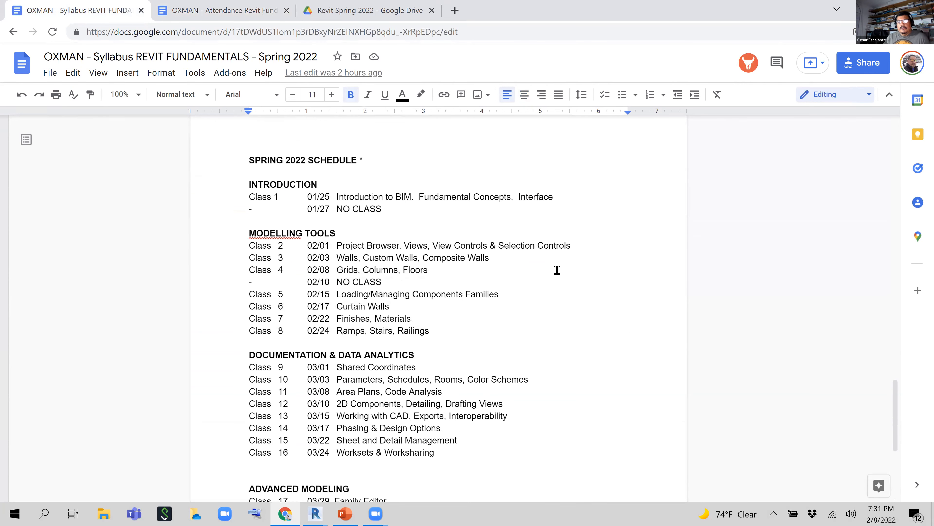
{"action": "scroll", "coordinate": [557, 270], "scroll_direction": "down", "scroll_amount": 2}
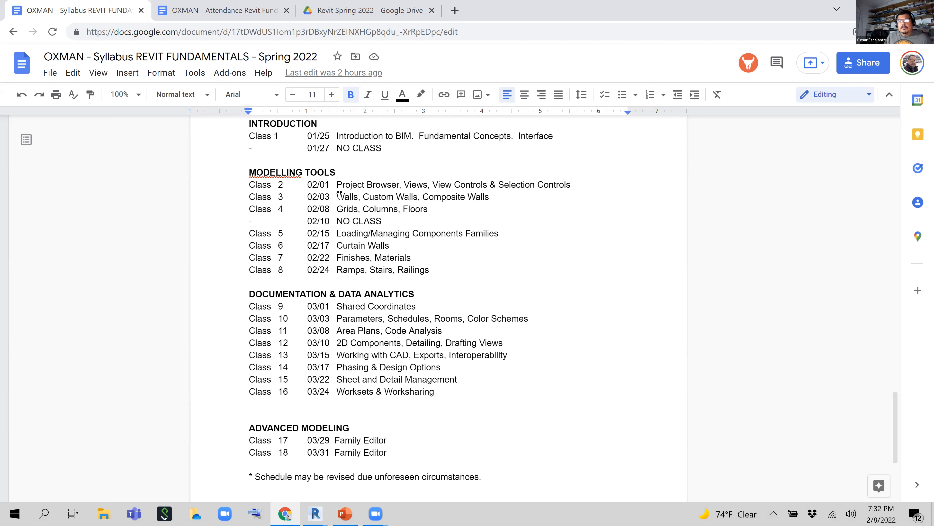
Step: Review the Modelling Tools schedule, highlighting the Walls, Component Families, Curtain Walls and Finishes, Materials topics one at a time
{"action": "left_click_drag", "start_coordinate": [337, 195], "coordinate": [503, 199]}
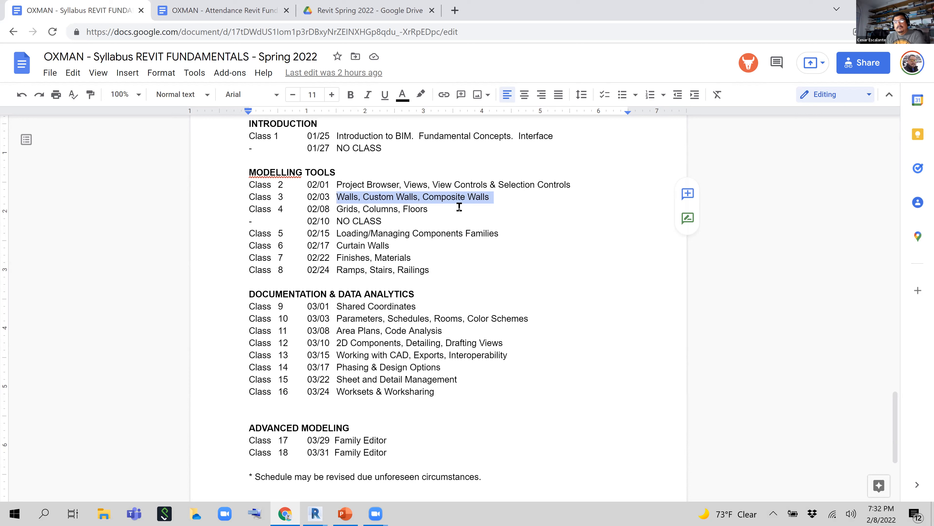
{"action": "left_click", "coordinate": [507, 233]}
{"action": "left_click_drag", "start_coordinate": [452, 235], "coordinate": [342, 236]}
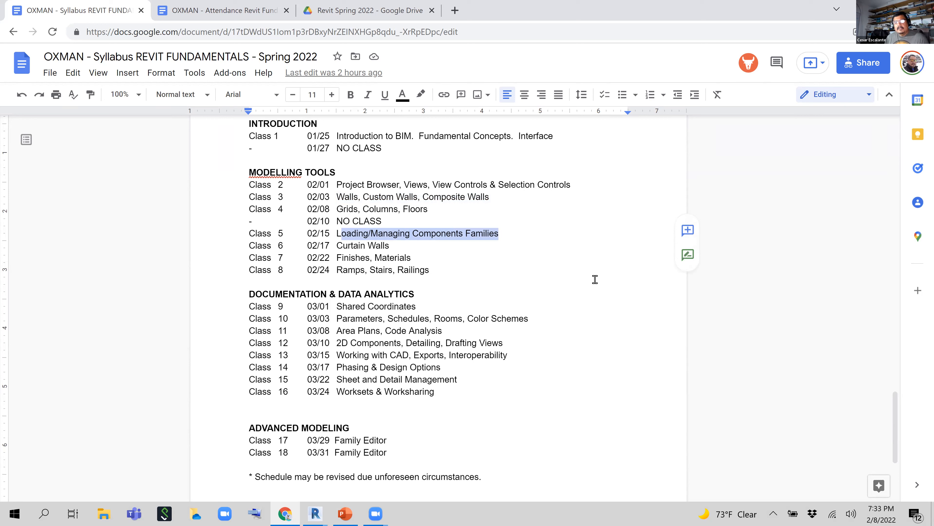
{"action": "double_click", "coordinate": [401, 247]}
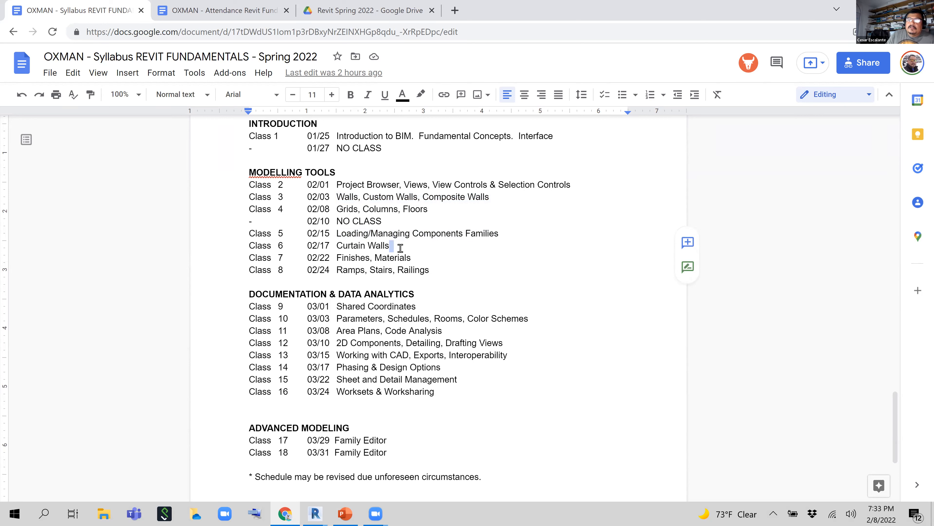
{"action": "left_click_drag", "start_coordinate": [390, 245], "coordinate": [335, 246]}
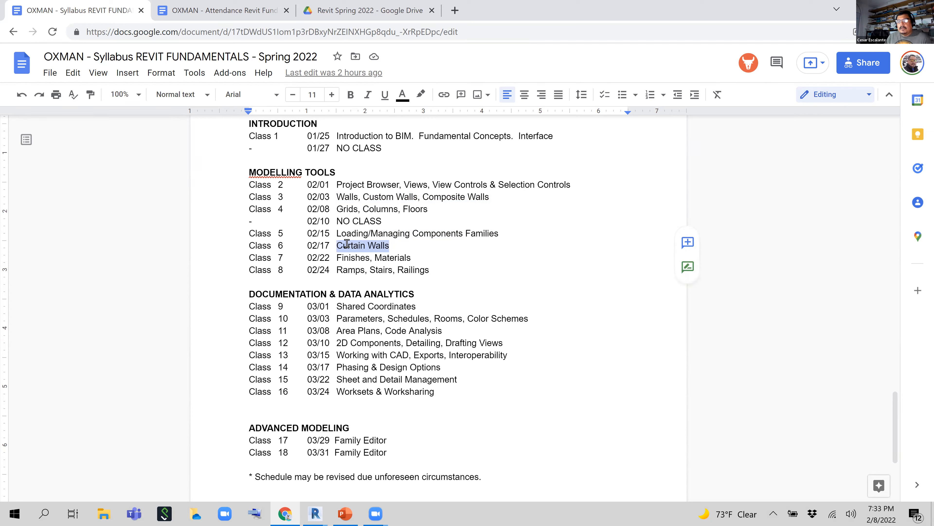
{"action": "key", "text": "ctrl+shift+Left"}
{"action": "key", "text": "ctrl+shift+Left"}
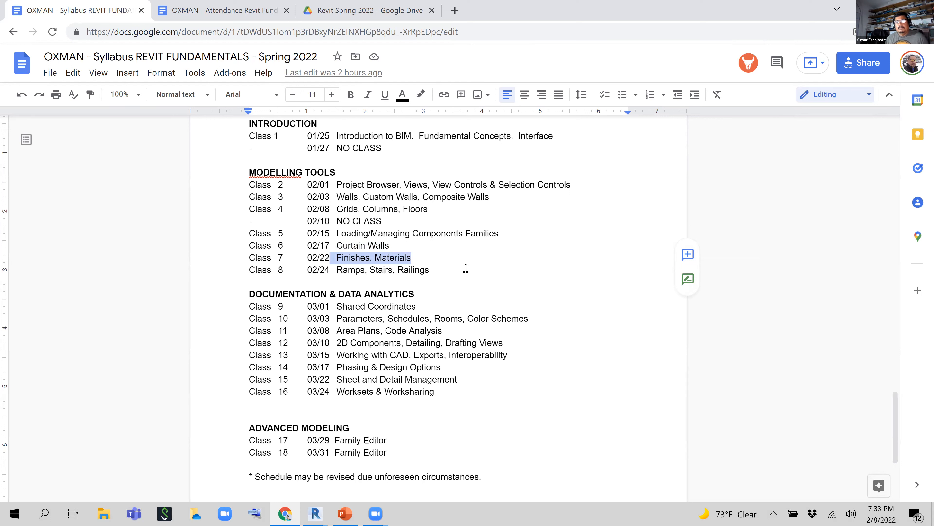
{"action": "scroll", "coordinate": [481, 259], "scroll_direction": "up", "scroll_amount": 3}
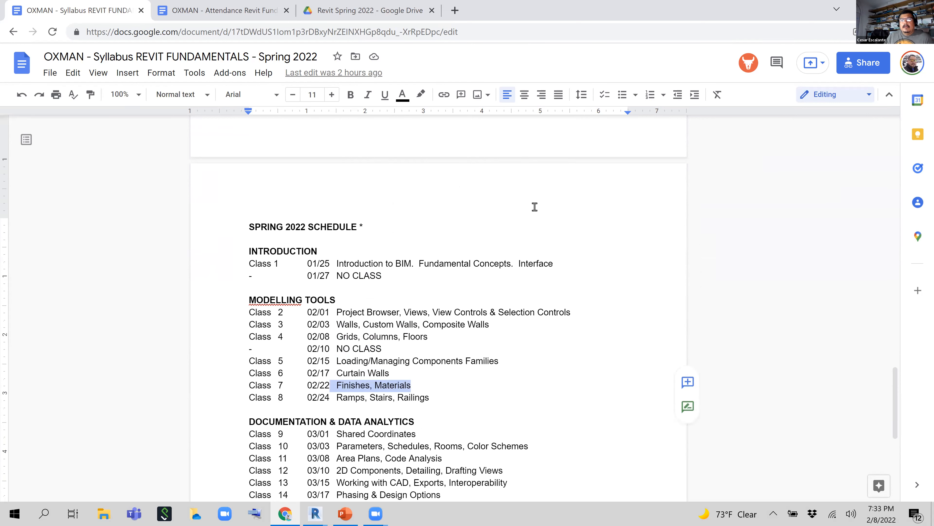
{"action": "scroll", "coordinate": [535, 207], "scroll_direction": "up", "scroll_amount": 3}
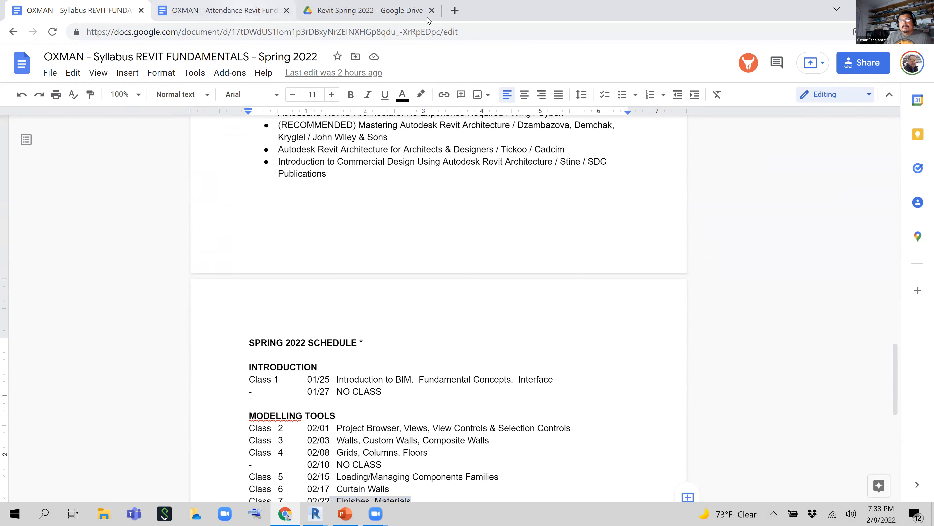
Step: Open the Mylla folder inside the Revit Spring 2022 folder in Google Drive
{"action": "left_click", "coordinate": [384, 11]}
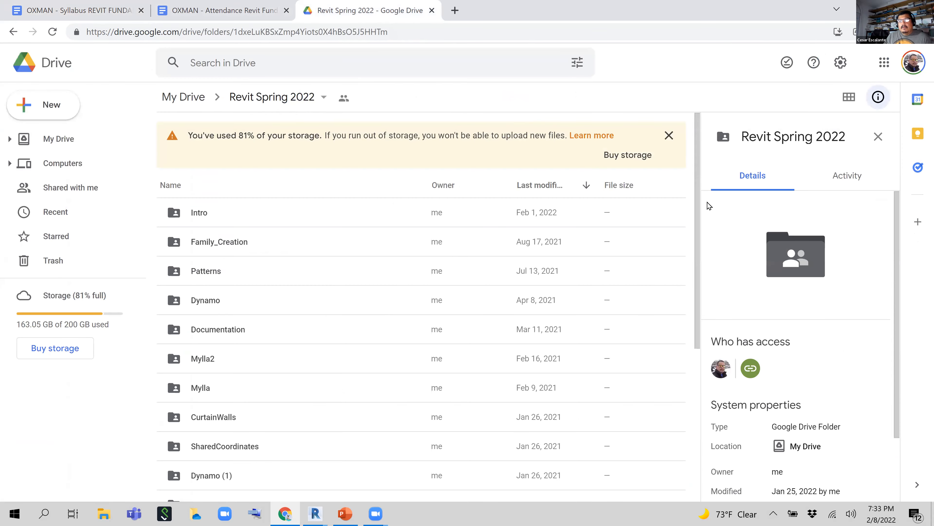
{"action": "scroll", "coordinate": [685, 313], "scroll_direction": "down", "scroll_amount": 4}
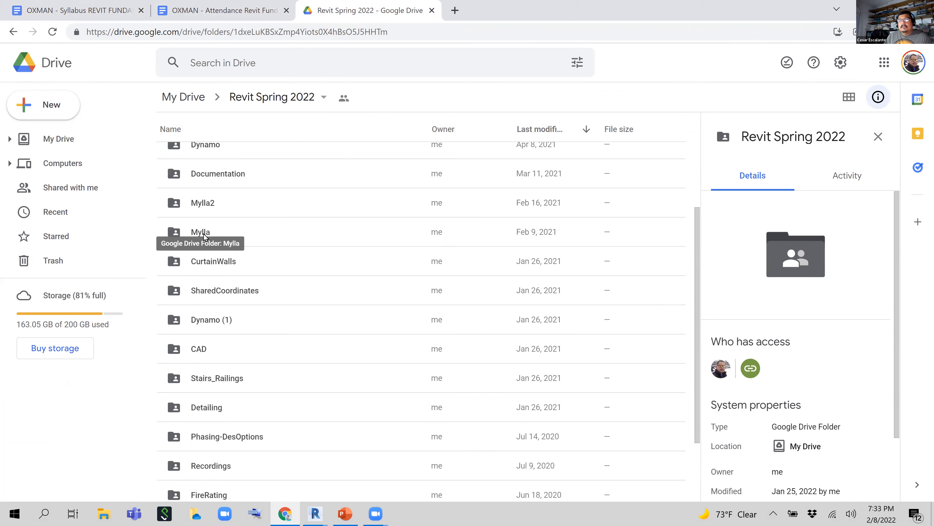
{"action": "double_click", "coordinate": [205, 206]}
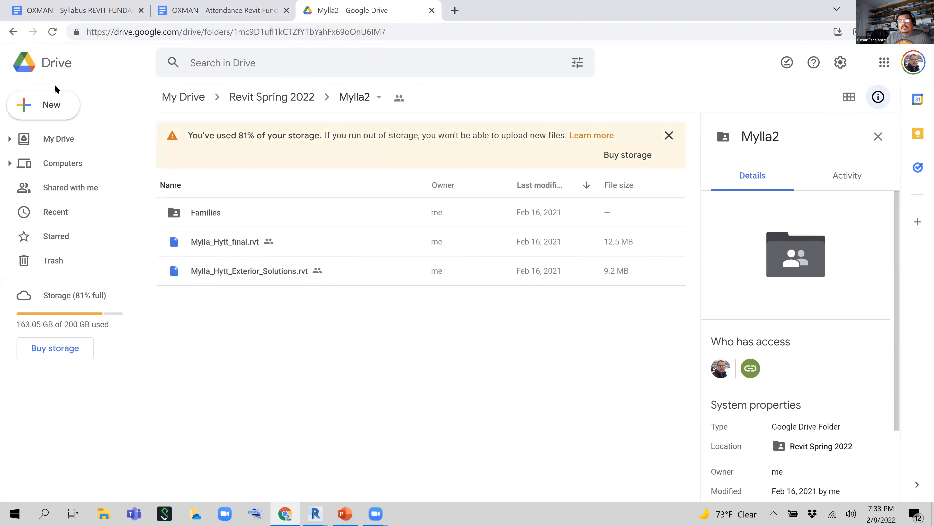
{"action": "left_click", "coordinate": [14, 31]}
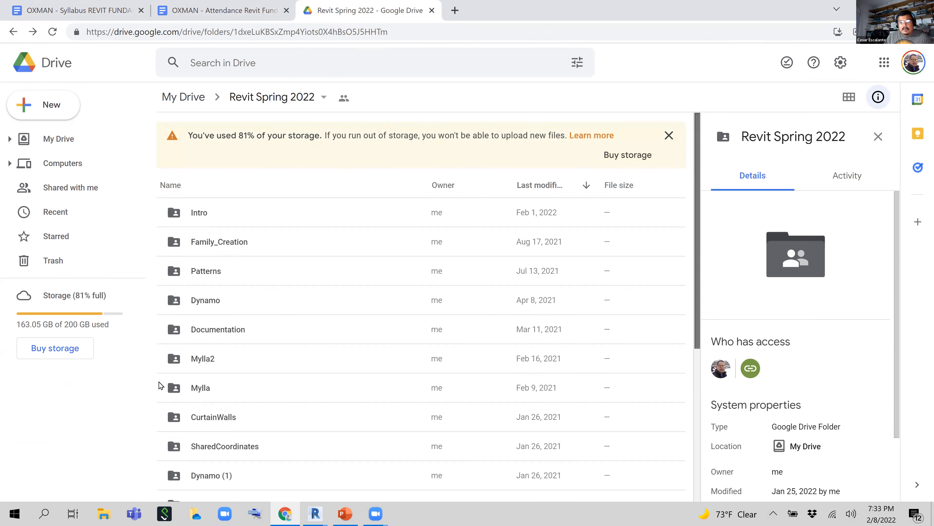
{"action": "scroll", "coordinate": [159, 385], "scroll_direction": "down", "scroll_amount": 3}
{"action": "double_click", "coordinate": [205, 313]}
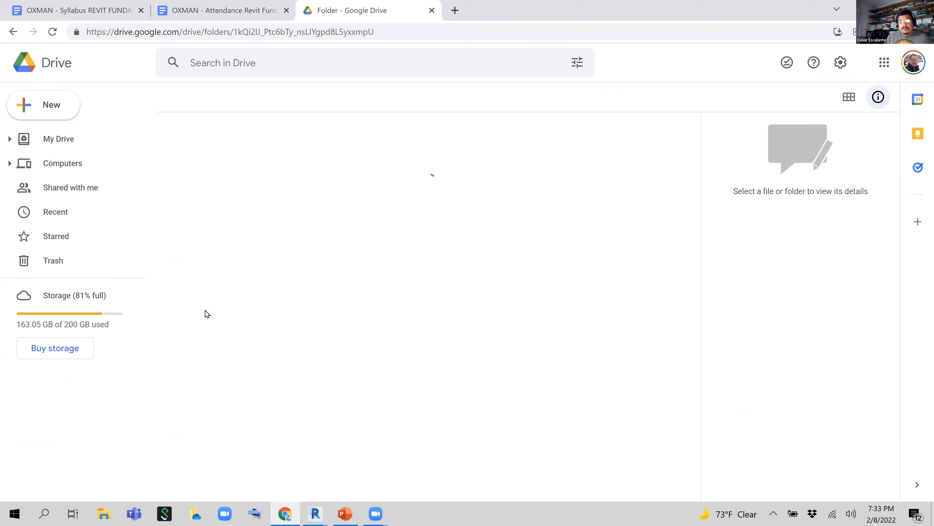
{"action": "scroll", "coordinate": [449, 292], "scroll_direction": "down", "scroll_amount": 2}
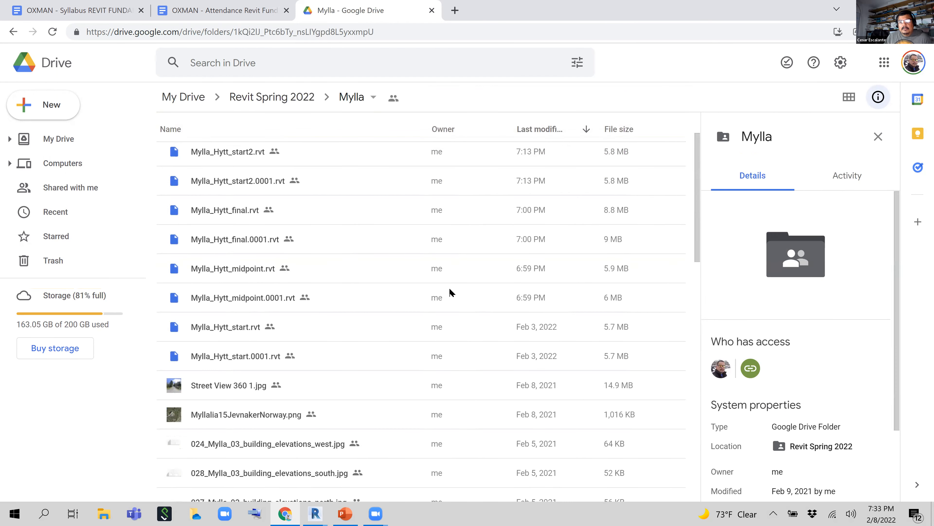
Step: Copy the sharing link of Mylla_Hytt_start2.rvt and close the sharing dialog
{"action": "left_click", "coordinate": [248, 154]}
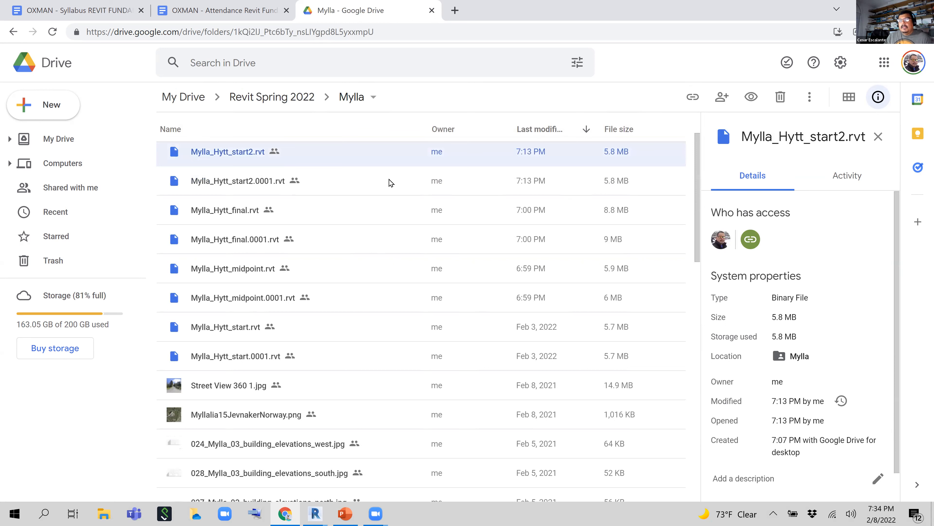
{"action": "scroll", "coordinate": [391, 183], "scroll_direction": "up", "scroll_amount": 2}
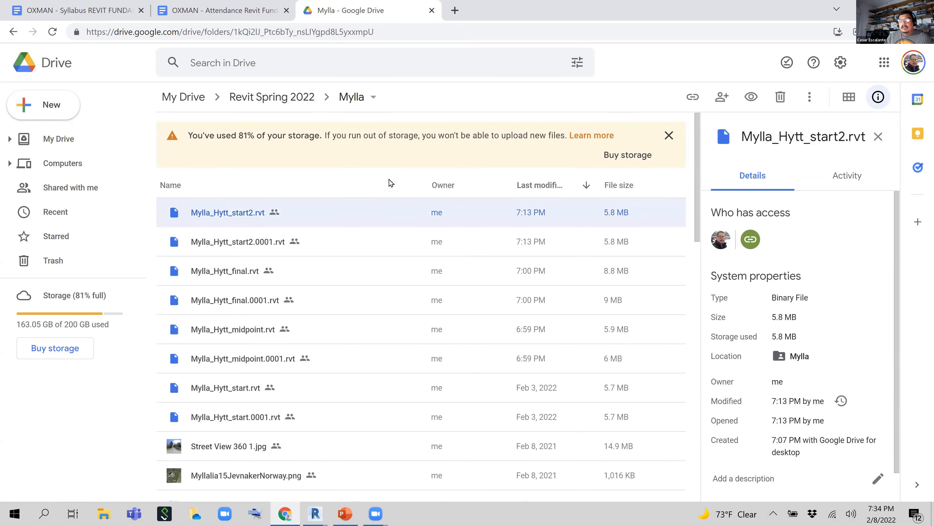
{"action": "right_click", "coordinate": [253, 217]}
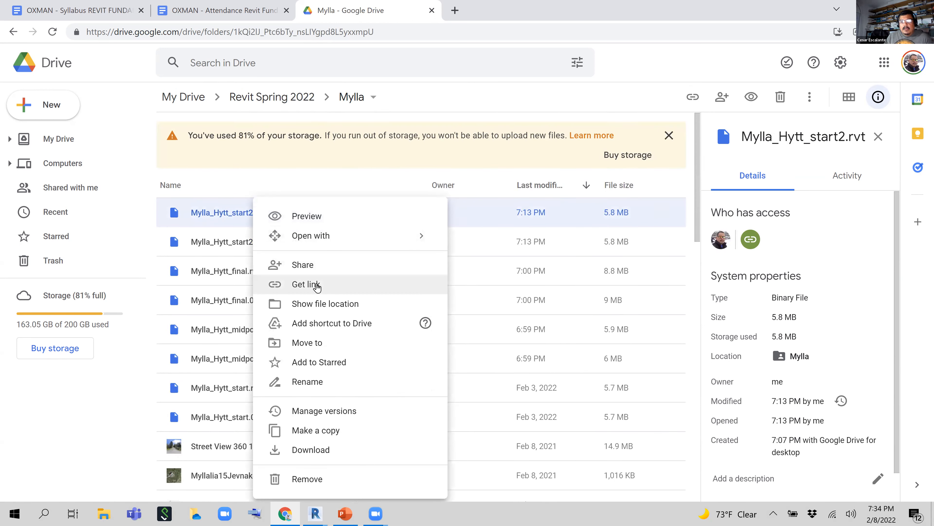
{"action": "left_click", "coordinate": [316, 287]}
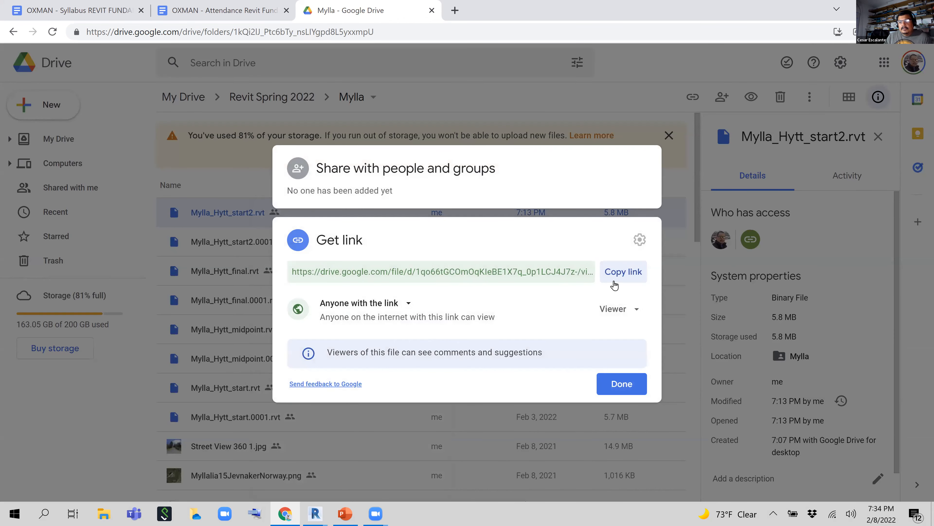
{"action": "left_click", "coordinate": [625, 274]}
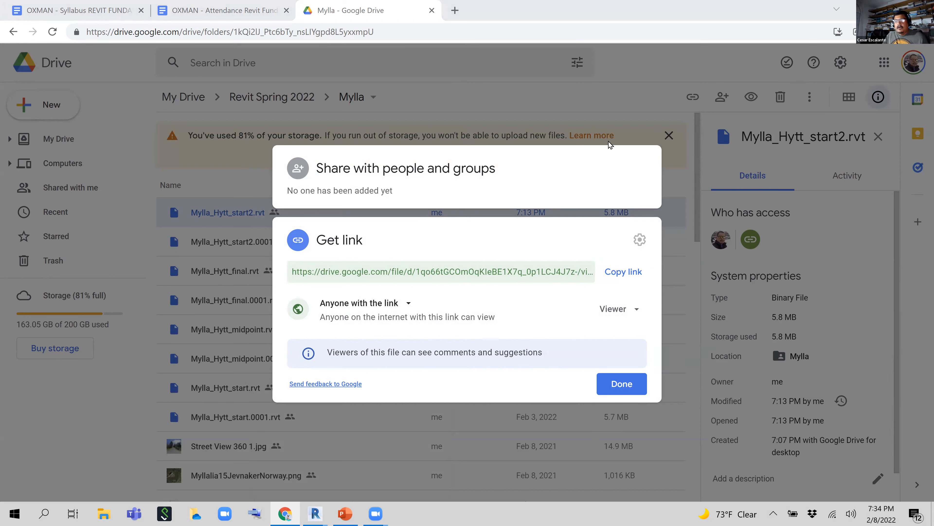
{"action": "left_click", "coordinate": [621, 384]}
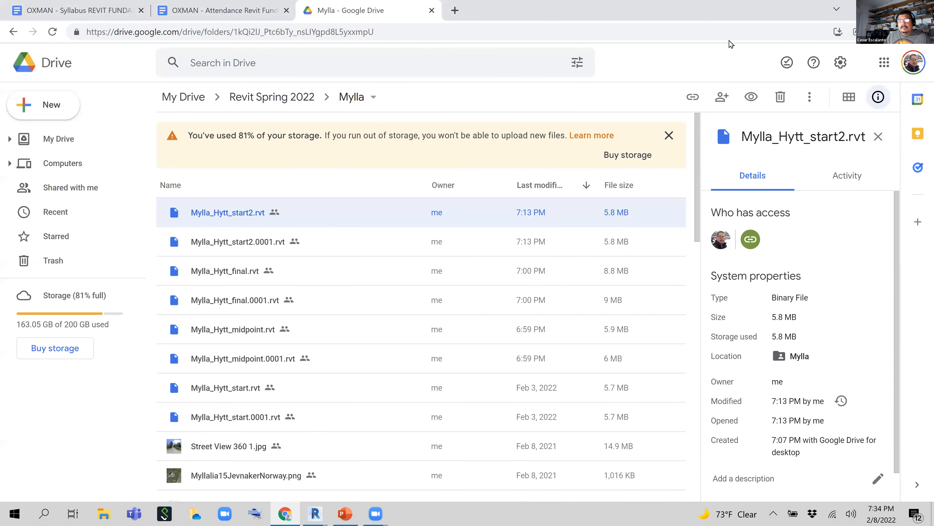
{"action": "left_click", "coordinate": [891, 9]}
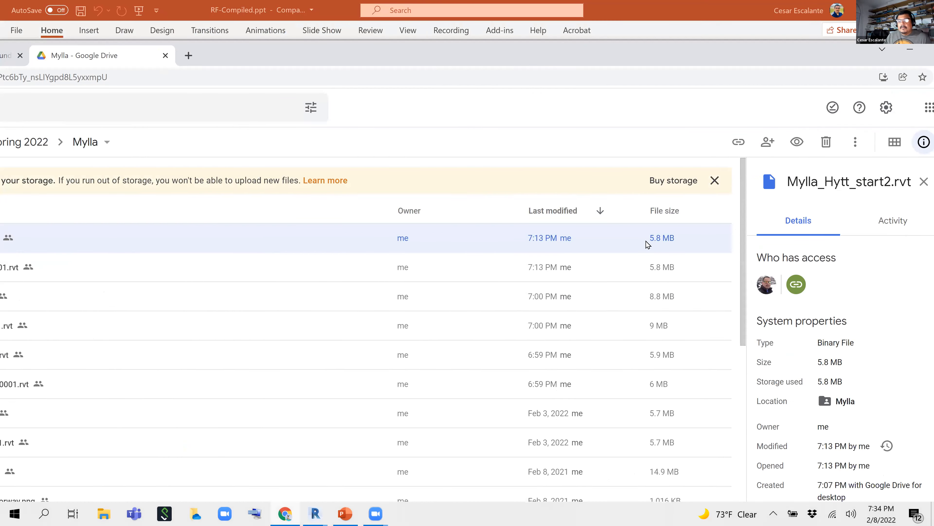
{"action": "left_click_drag", "start_coordinate": [702, 54], "coordinate": [479, 68]}
{"action": "left_click", "coordinate": [714, 64]}
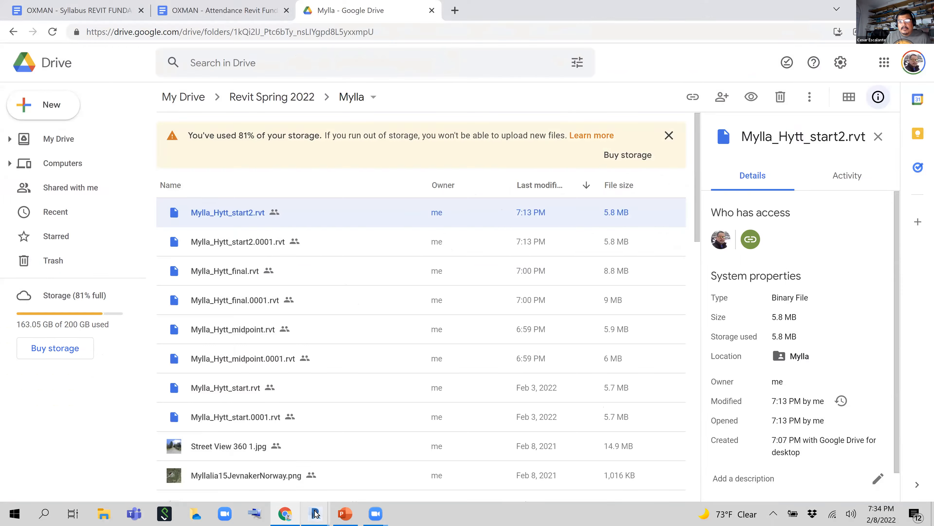
Step: Switch to the Revit project Mylla_Hytt_start2.rvt and select each of the two building masses in turn in the 3D view
{"action": "mouse_move", "coordinate": [315, 512]}
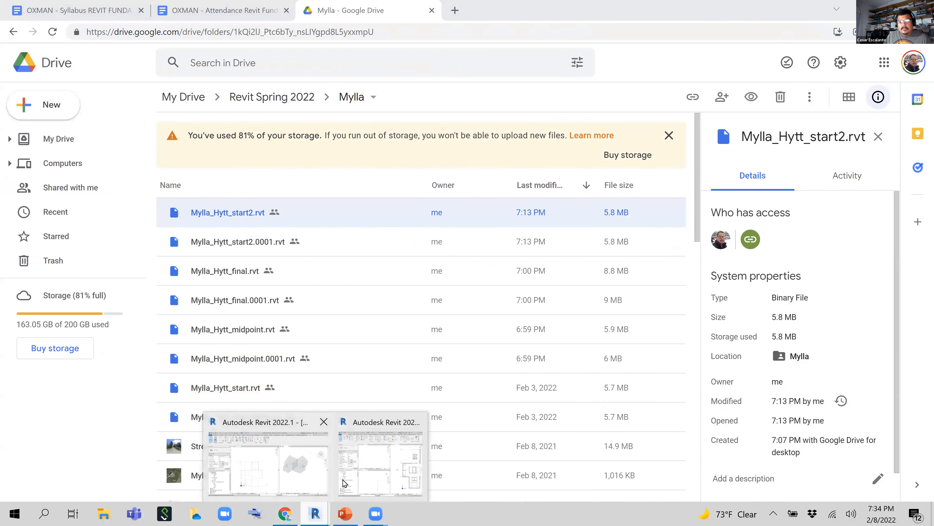
{"action": "left_click", "coordinate": [298, 471]}
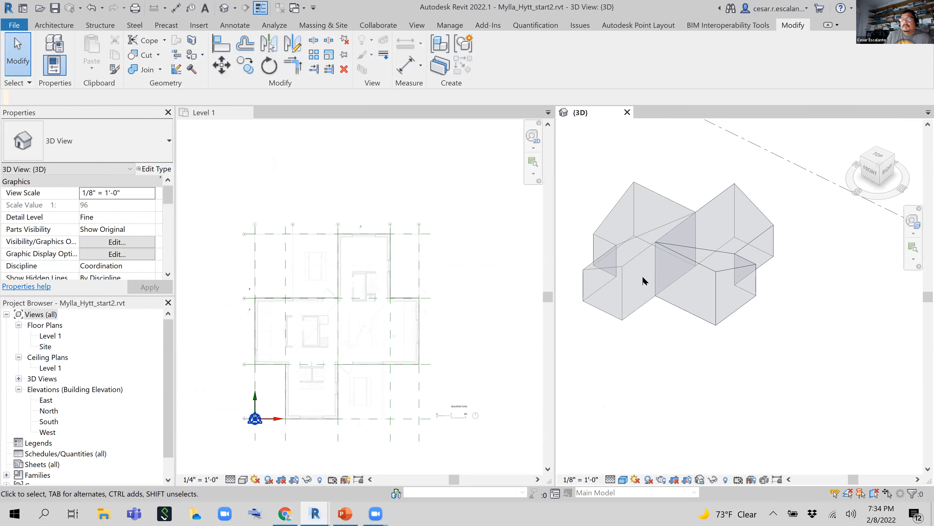
{"action": "left_click", "coordinate": [640, 254]}
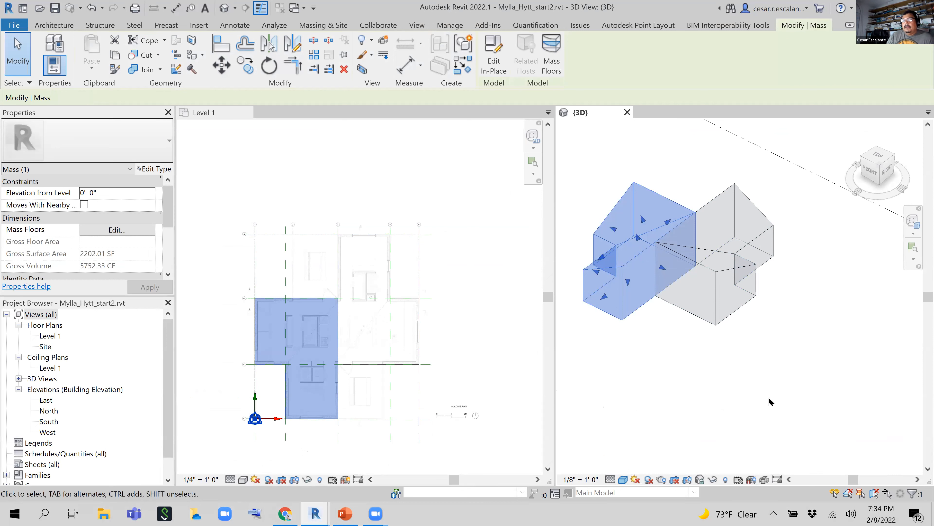
{"action": "left_click", "coordinate": [734, 283]}
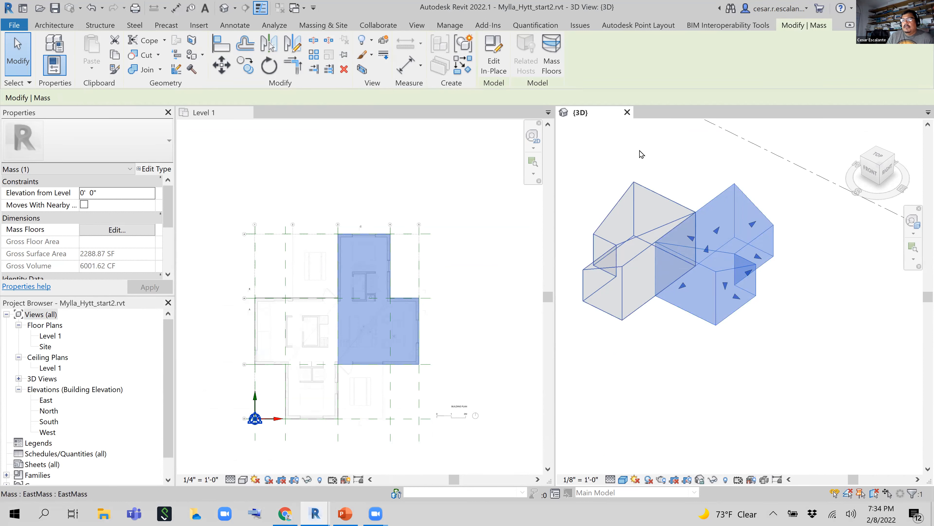
{"action": "left_click", "coordinate": [636, 257]}
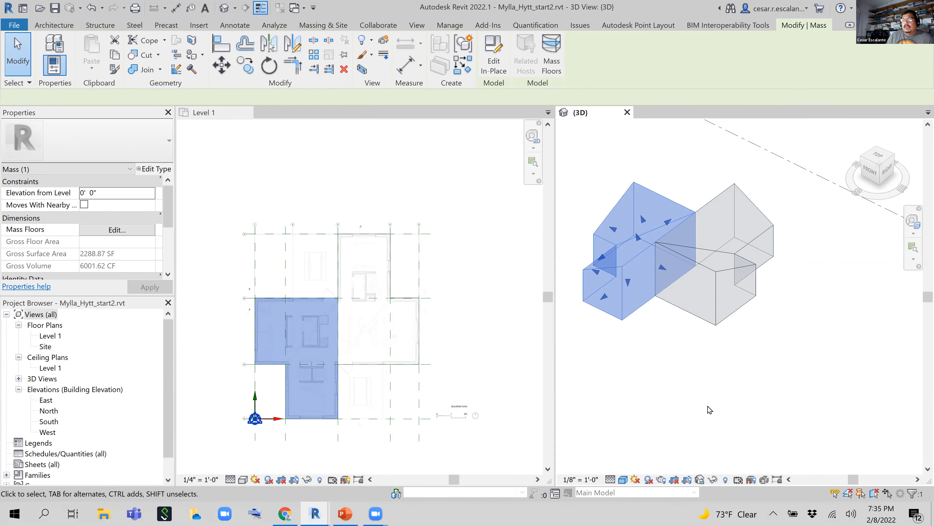
Step: Delete the WestMass from the model, keeping the EastMass
{"action": "left_click", "coordinate": [708, 408]}
{"action": "left_click", "coordinate": [723, 273]}
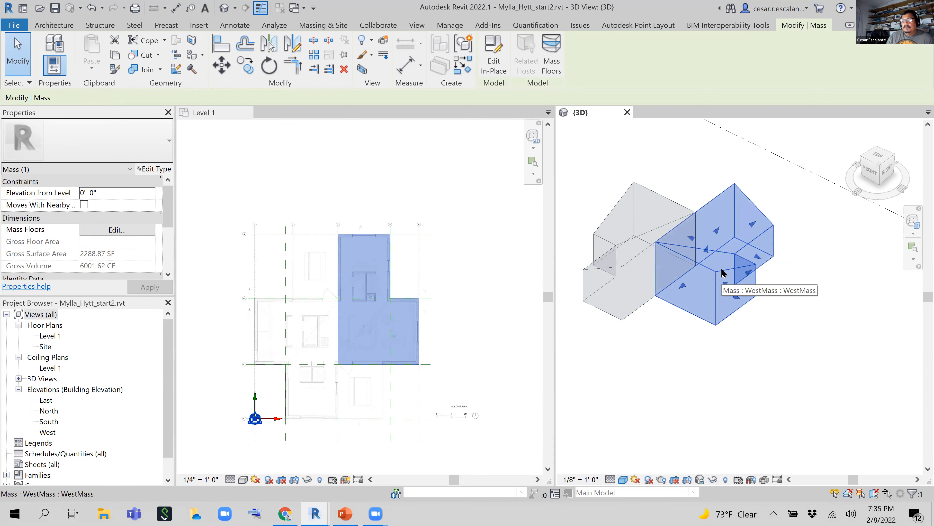
{"action": "key", "text": "Delete"}
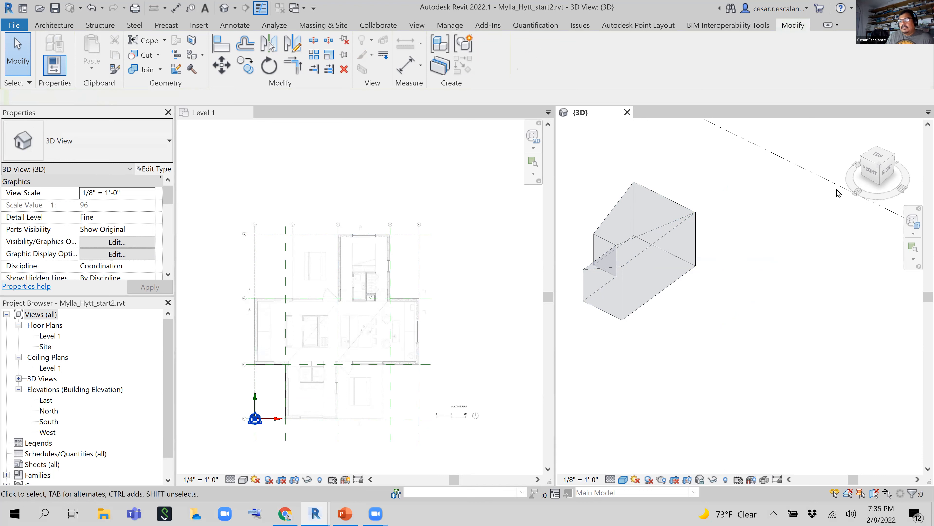
Step: Start a new in-place model component and assign it to the Mass family category
{"action": "left_click", "coordinate": [62, 29]}
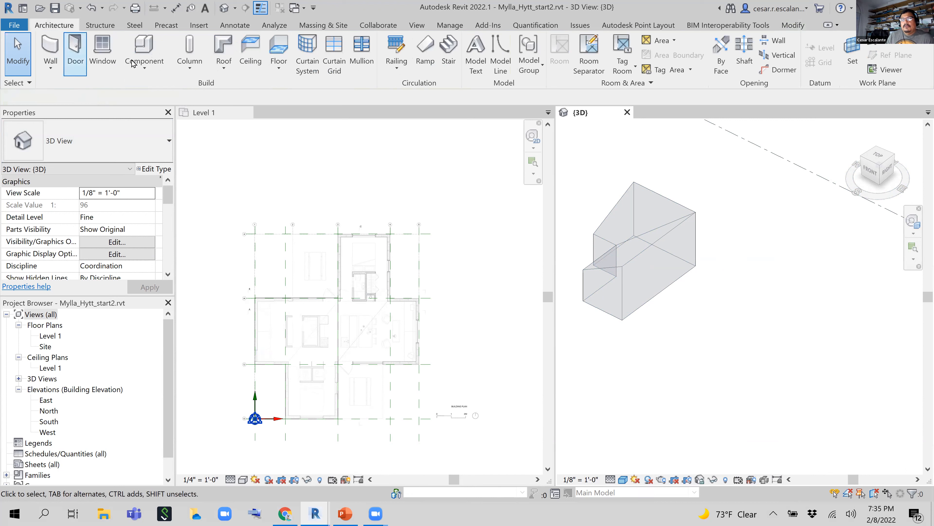
{"action": "left_click", "coordinate": [142, 73]}
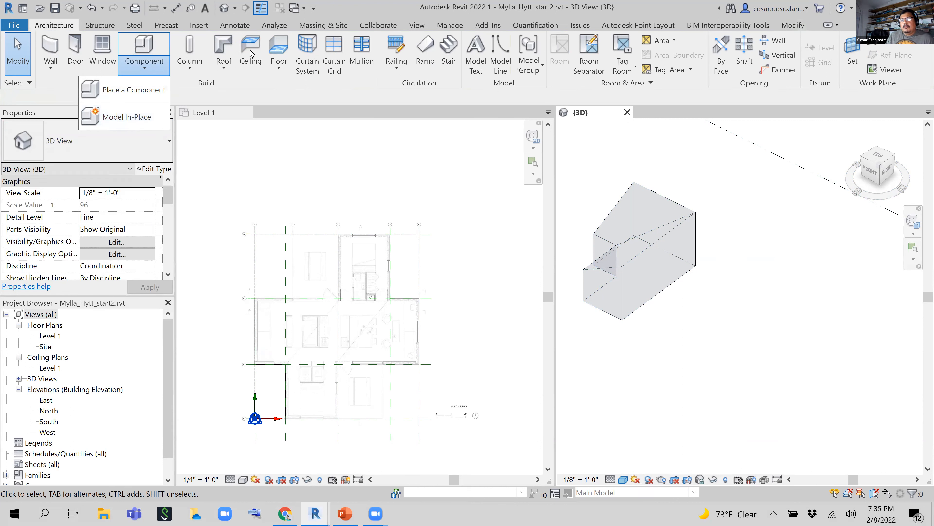
{"action": "left_click", "coordinate": [151, 122]}
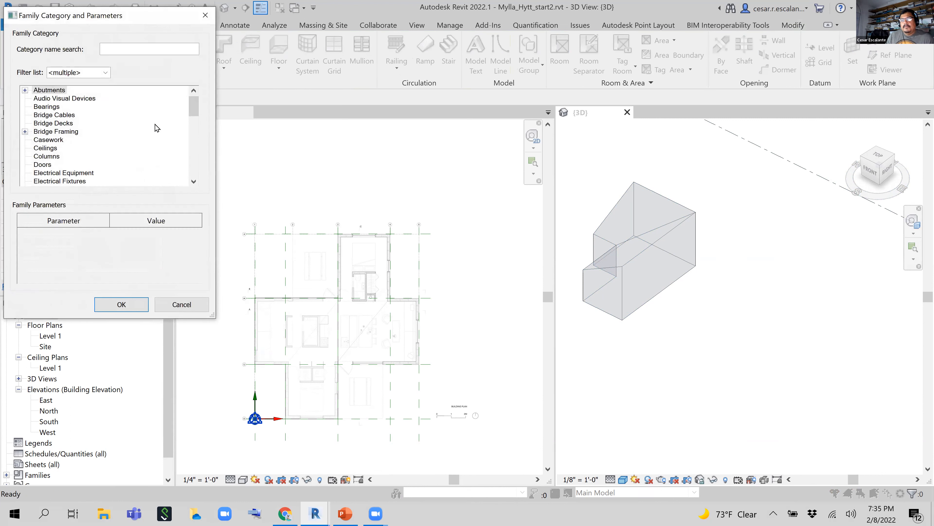
{"action": "left_click_drag", "start_coordinate": [194, 111], "coordinate": [98, 141]}
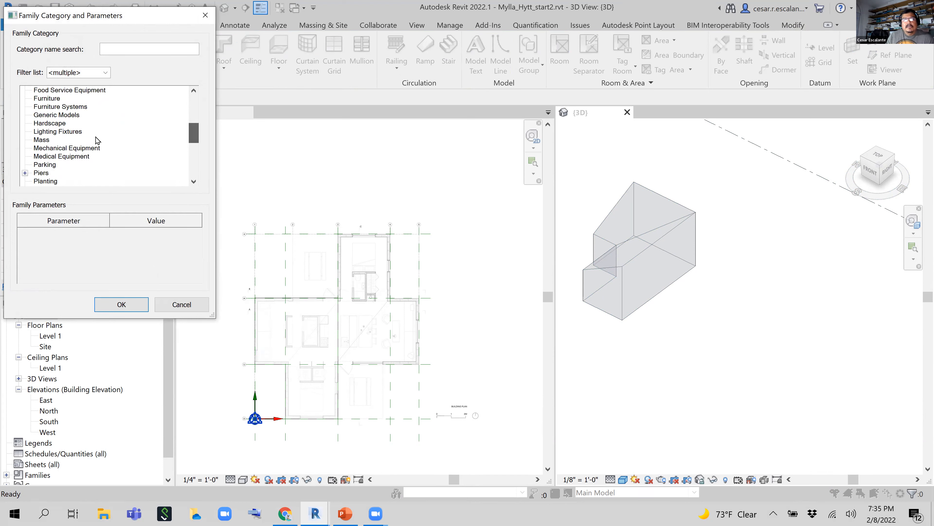
{"action": "left_click", "coordinate": [41, 139]}
{"action": "left_click", "coordinate": [125, 50]}
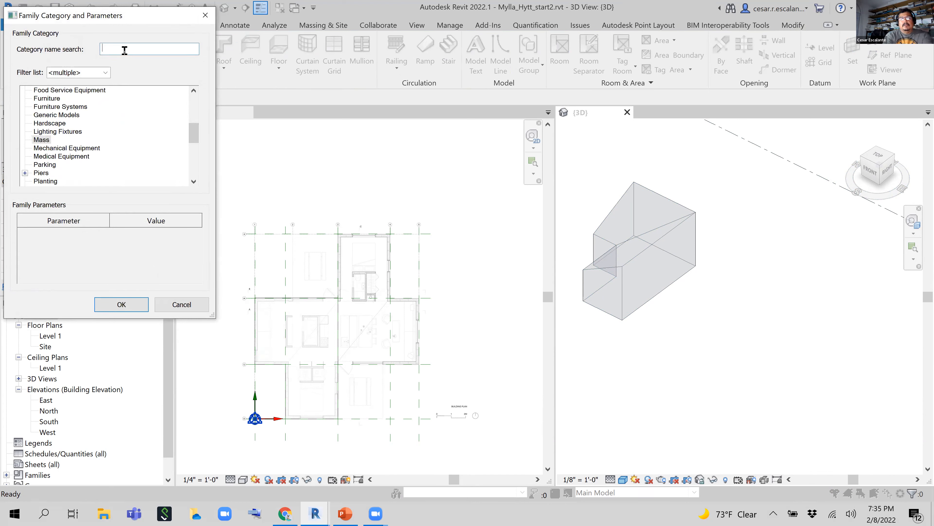
{"action": "type", "text": "s"}
{"action": "key", "text": "BackSpace"}
{"action": "scroll", "coordinate": [121, 126], "scroll_direction": "down", "scroll_amount": 5}
{"action": "scroll", "coordinate": [121, 126], "scroll_direction": "down", "scroll_amount": 1}
{"action": "left_click", "coordinate": [42, 115]}
{"action": "left_click", "coordinate": [128, 311]}
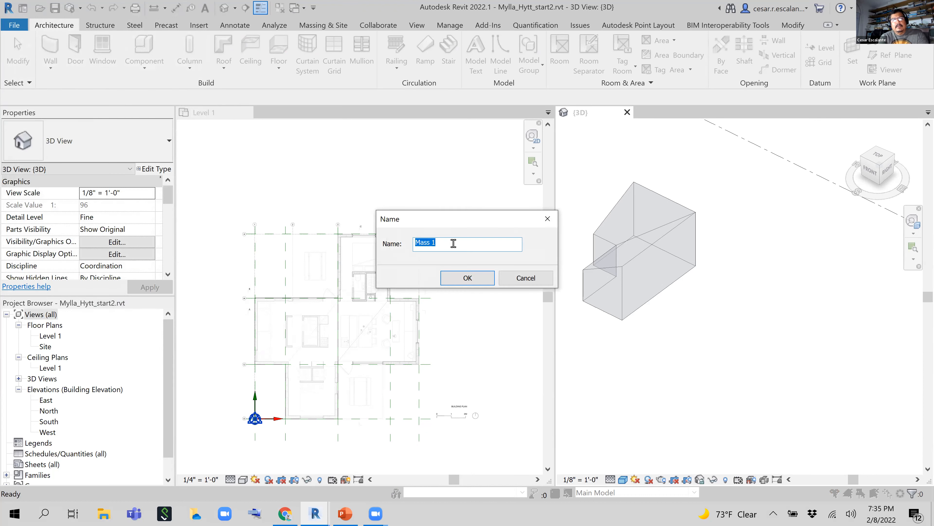
Step: Name the new in-place mass EastMassing and confirm the name
{"action": "type", "text": "WestMa"}
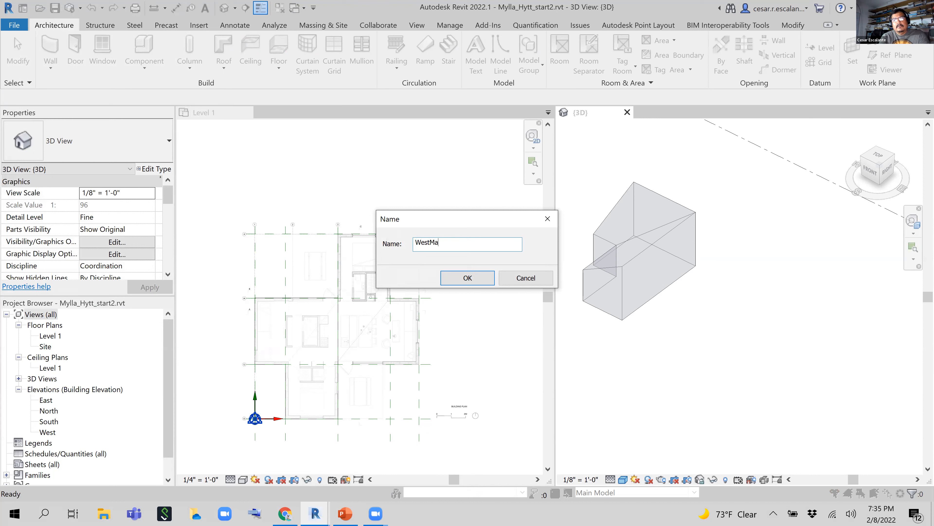
{"action": "key", "text": "BackSpace"}
{"action": "key", "text": "BackSpace"}
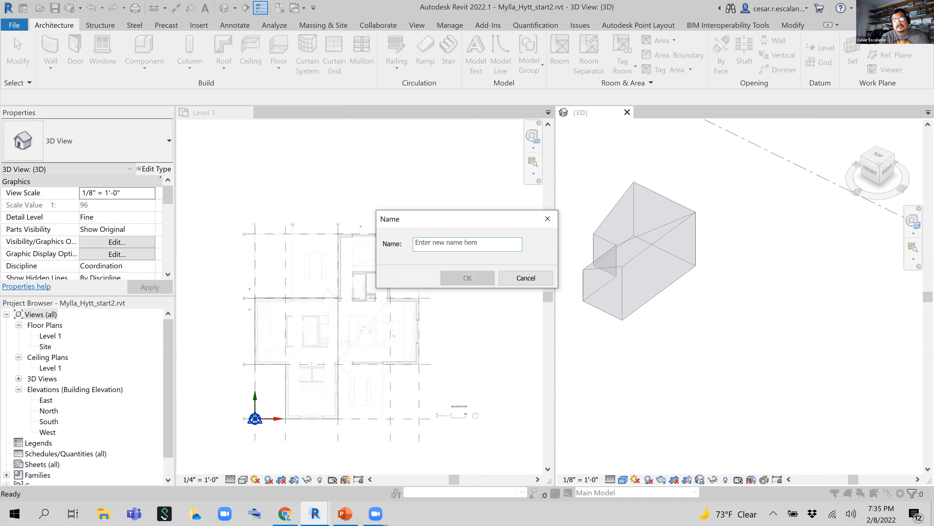
{"action": "type", "text": "EastMassing"}
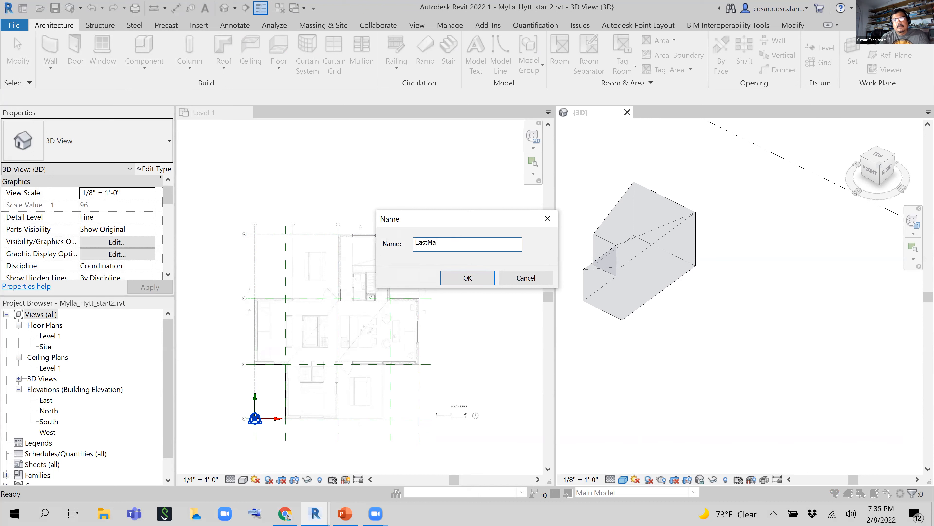
{"action": "left_click", "coordinate": [472, 282]}
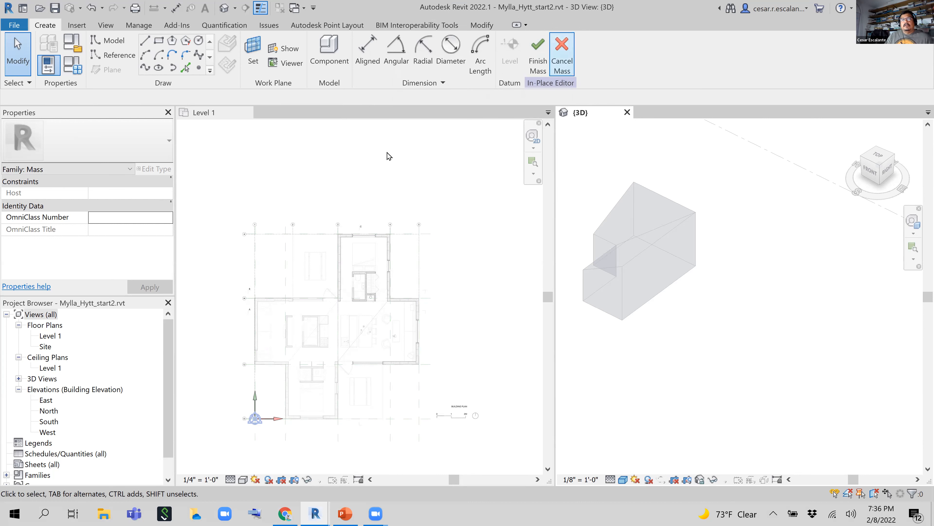
Step: Draw a closed L-shaped outline of six model lines through the reference plane intersections around the plan's east wing on Level 1
{"action": "left_click", "coordinate": [146, 42]}
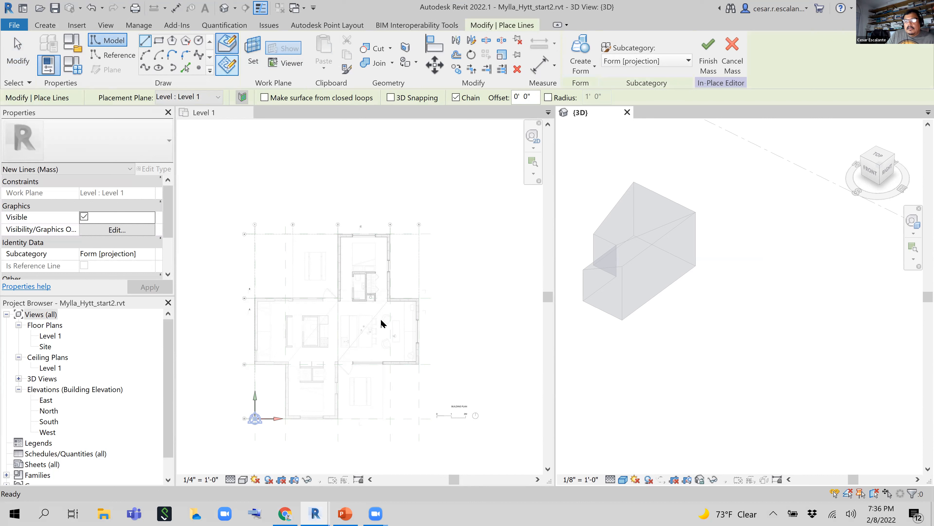
{"action": "left_click", "coordinate": [438, 333]}
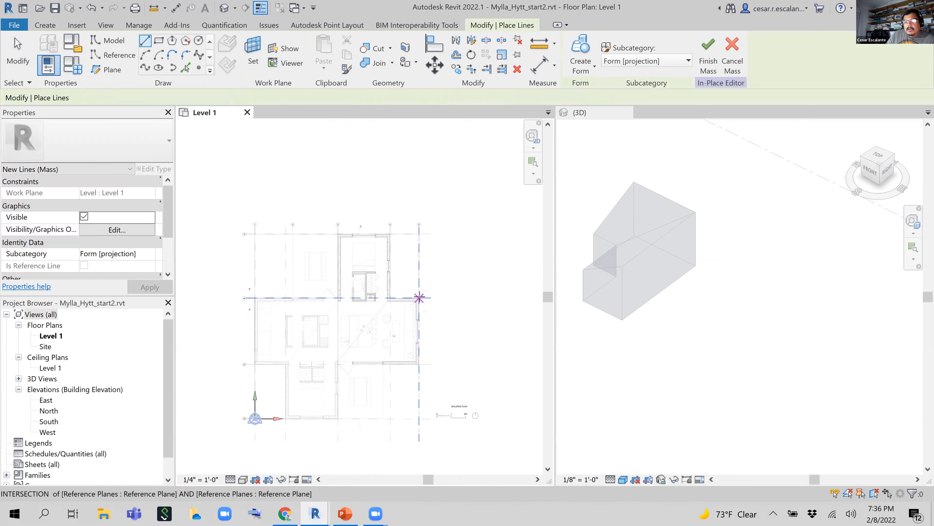
{"action": "scroll", "coordinate": [419, 306], "scroll_direction": "up", "scroll_amount": 2}
{"action": "left_click", "coordinate": [417, 392]}
{"action": "left_click", "coordinate": [417, 293]}
{"action": "left_click", "coordinate": [374, 293]}
{"action": "left_click", "coordinate": [373, 196]}
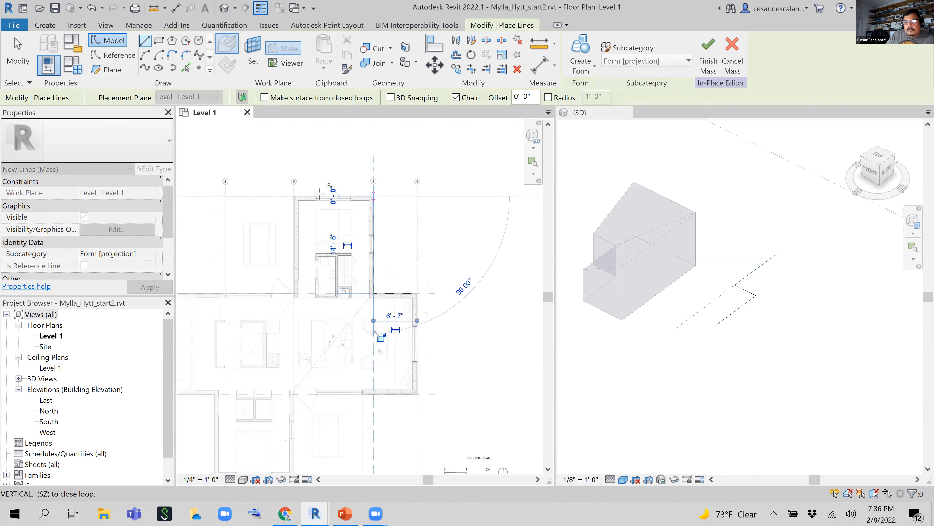
{"action": "left_click", "coordinate": [293, 196]}
{"action": "left_click", "coordinate": [293, 393]}
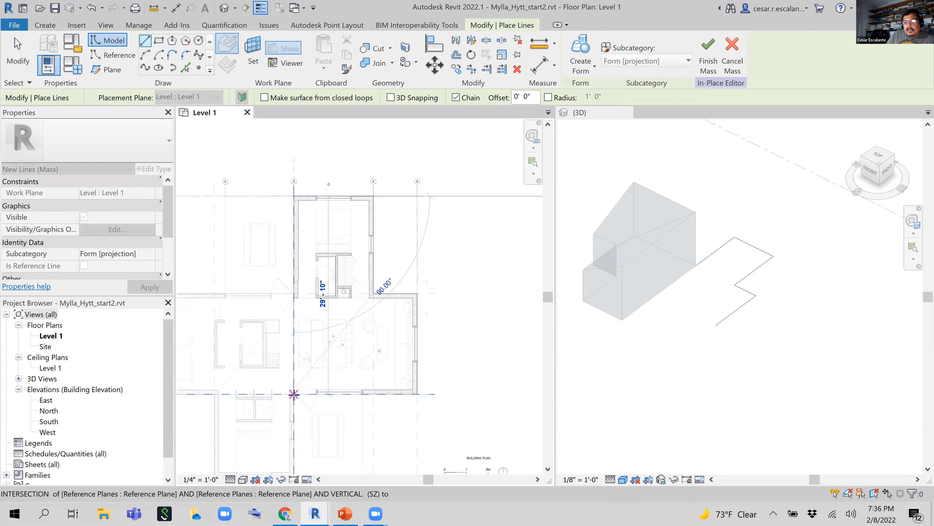
{"action": "left_click", "coordinate": [417, 393]}
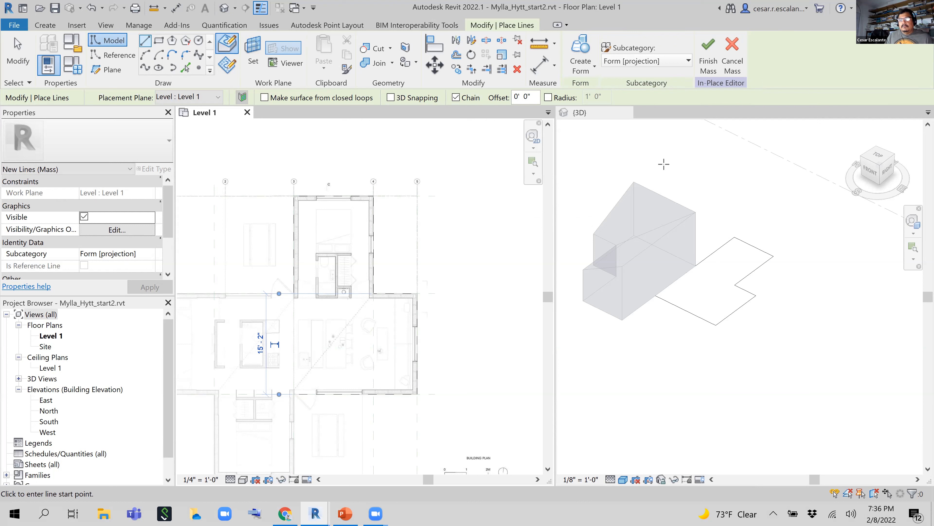
{"action": "left_click", "coordinate": [742, 195]}
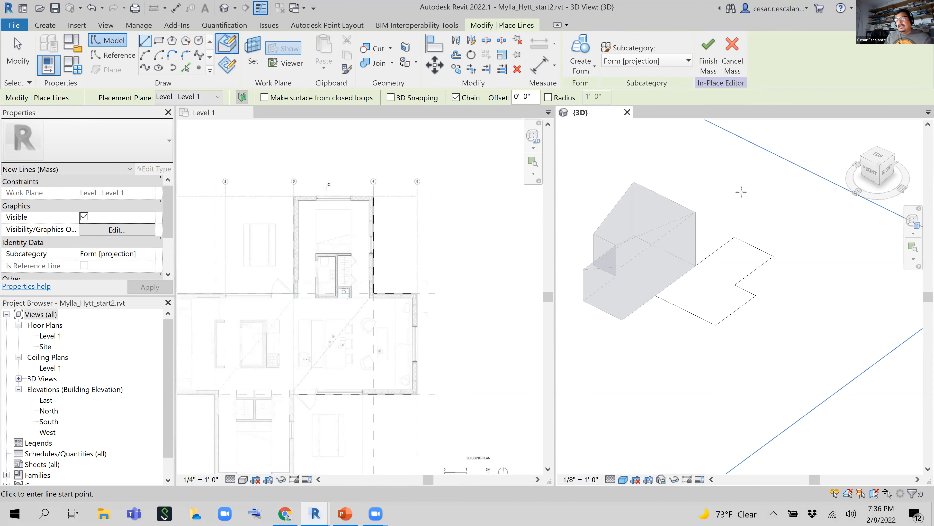
{"action": "key", "text": "Escape"}
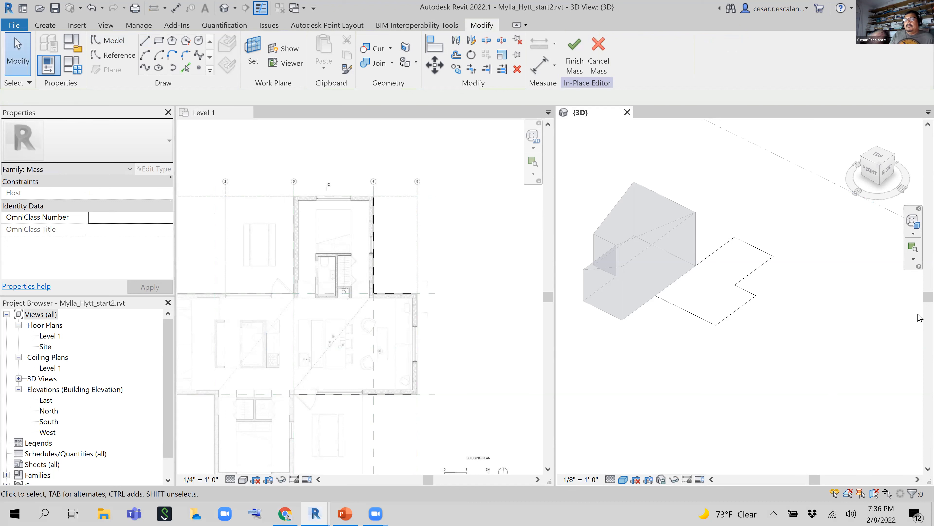
Step: Select the whole L-shaped line loop in the 3D view and create a solid form from it
{"action": "left_click", "coordinate": [747, 309]}
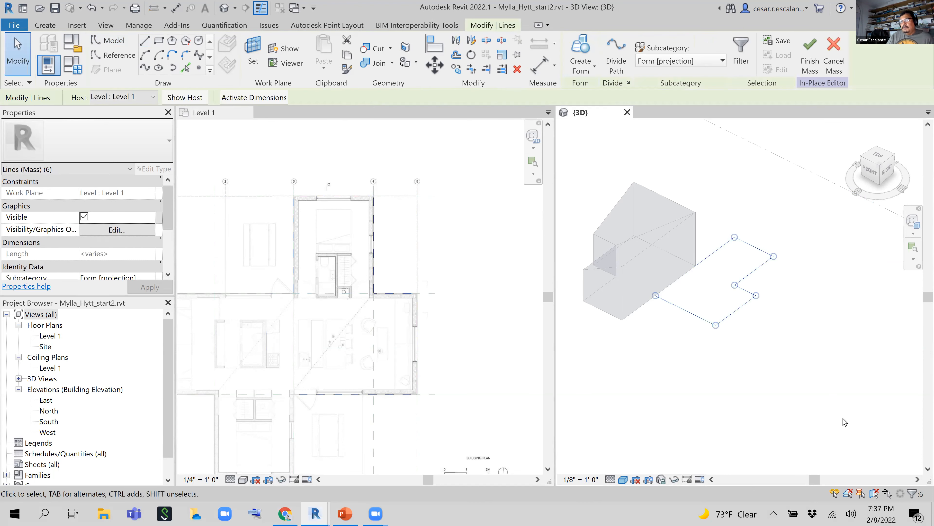
{"action": "left_click", "coordinate": [585, 71]}
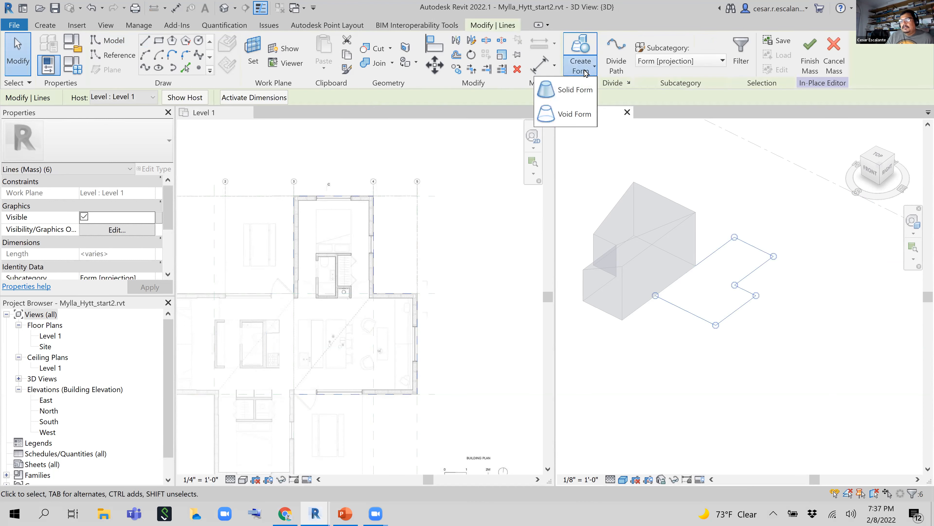
{"action": "left_click", "coordinate": [576, 90]}
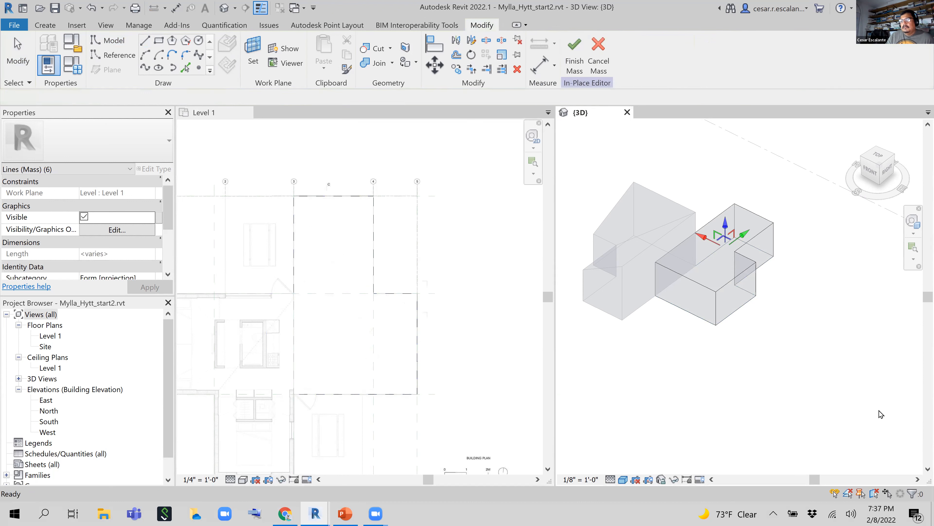
{"action": "left_click", "coordinate": [845, 393]}
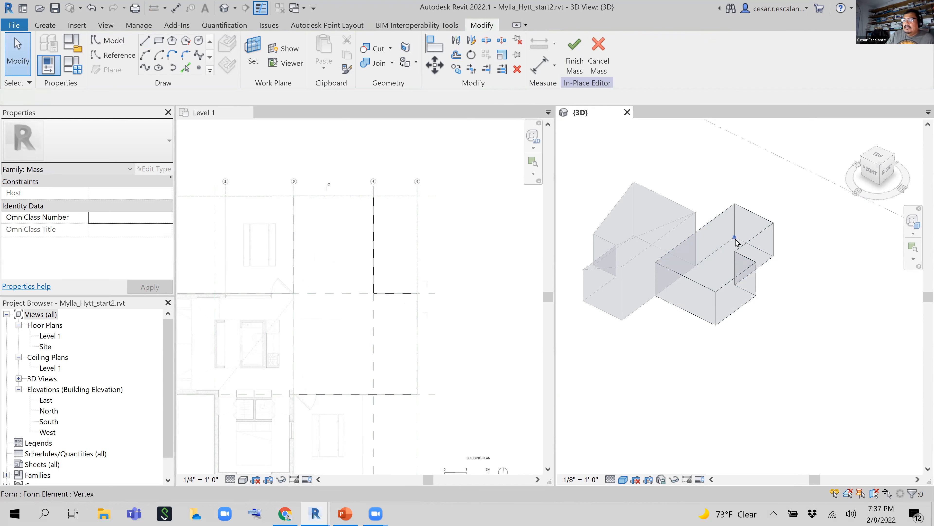
Step: Select the top face of the new L-shaped solid and set its height to 16 feet
{"action": "left_click", "coordinate": [756, 220]}
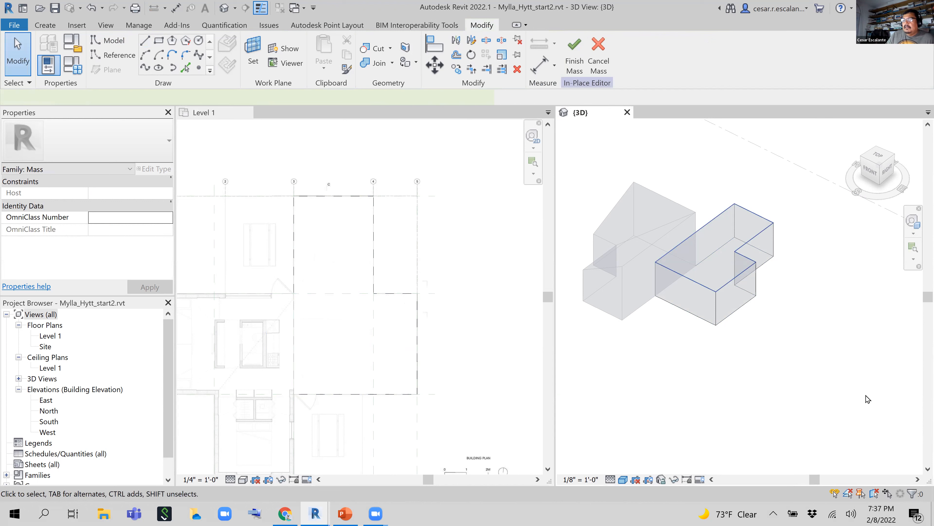
{"action": "scroll", "coordinate": [699, 322], "scroll_direction": "up", "scroll_amount": 2}
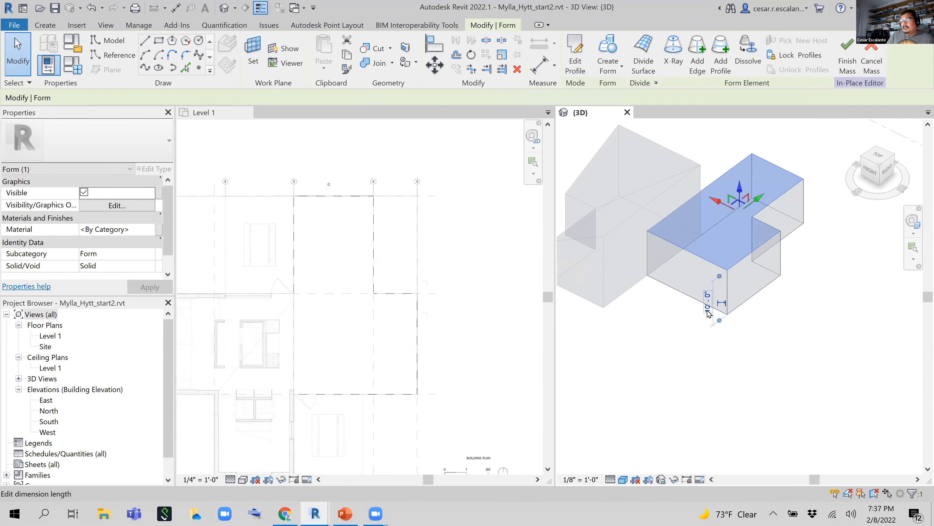
{"action": "left_click", "coordinate": [707, 301]}
{"action": "type", "text": "16"}
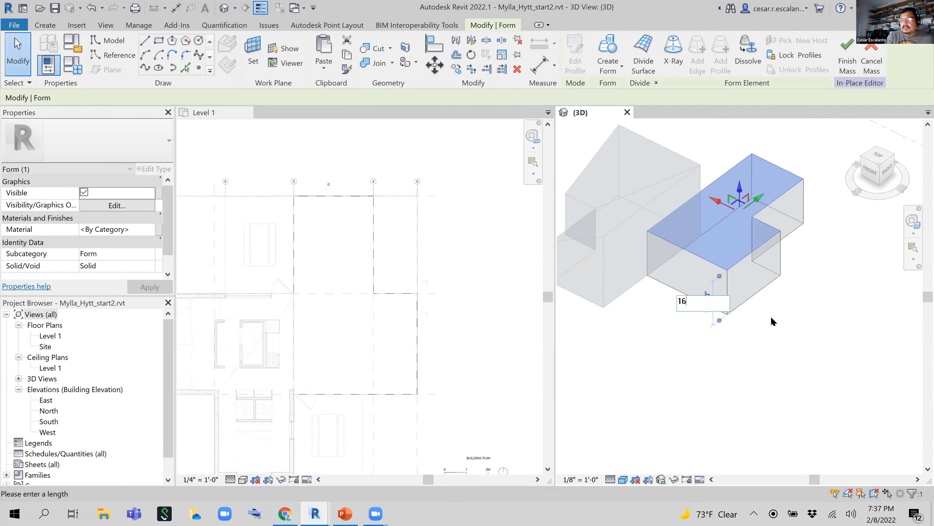
{"action": "key", "text": "Return"}
{"action": "left_click", "coordinate": [786, 334]}
{"action": "scroll", "coordinate": [789, 337], "scroll_direction": "down", "scroll_amount": 3}
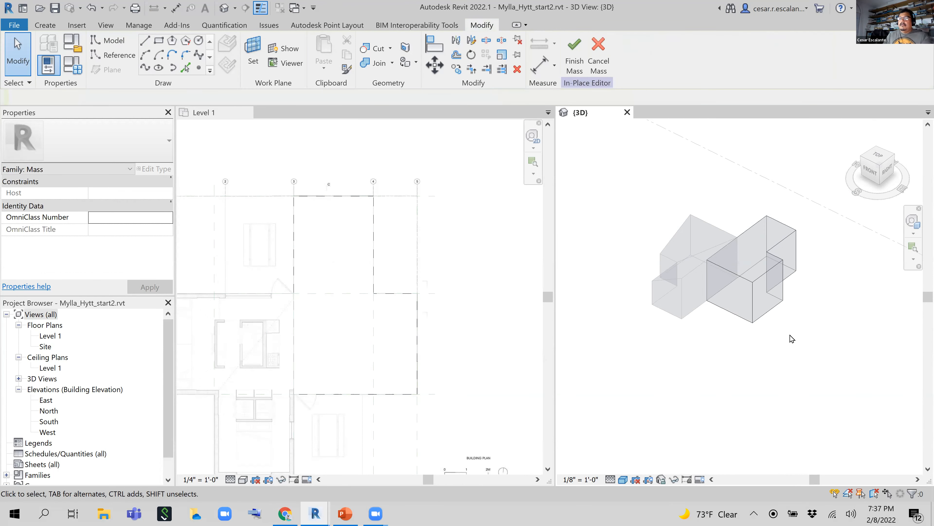
{"action": "middle_click_drag", "start_coordinate": [821, 339], "coordinate": [789, 363], "text": "shift"}
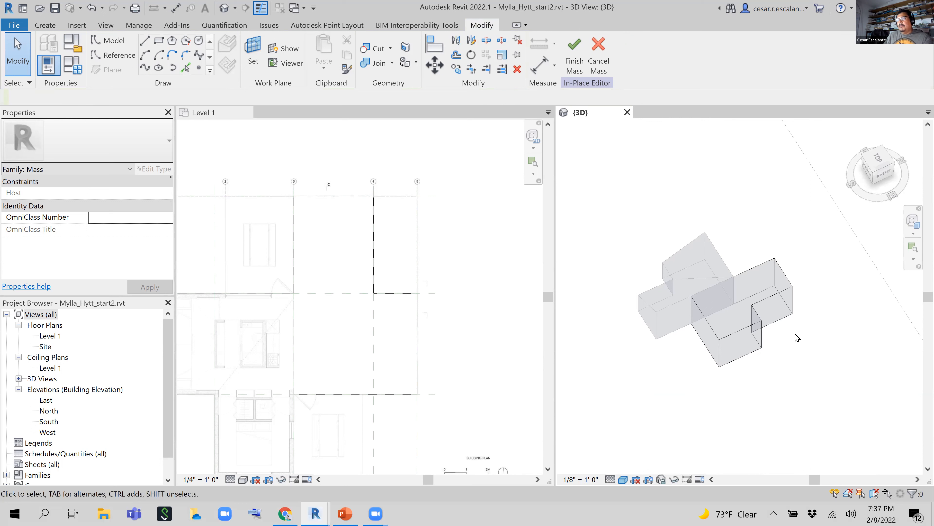
{"action": "scroll", "coordinate": [797, 337], "scroll_direction": "up", "scroll_amount": 2}
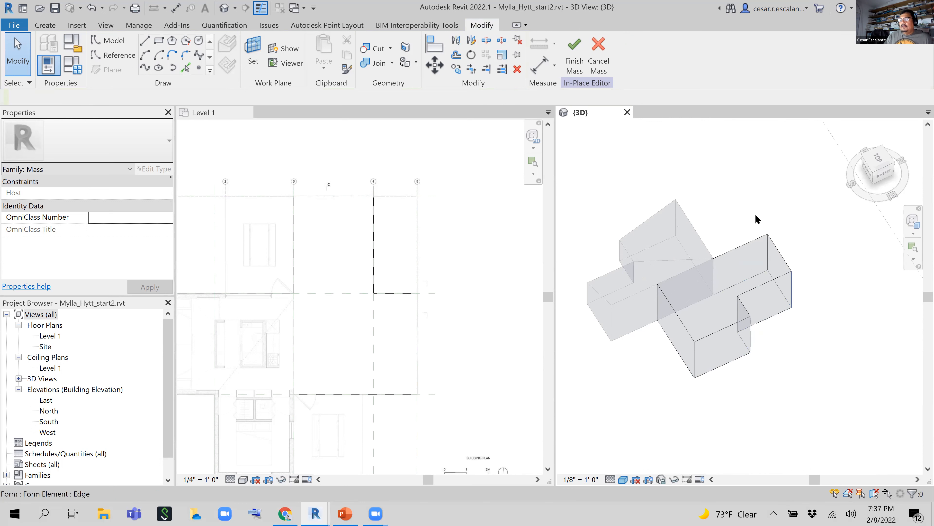
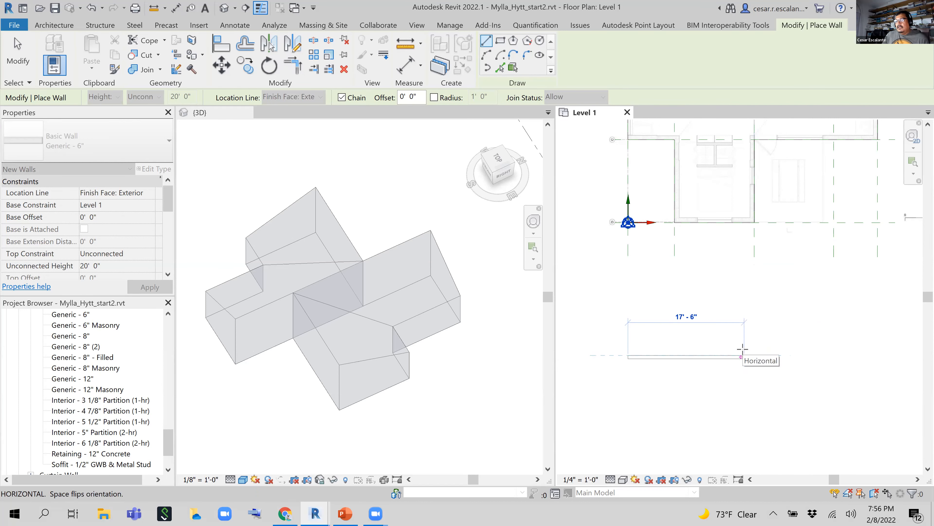
Step: Examine how the length of the Generic - 6" wall being drawn below the floor plan snaps at different zoom levels
{"action": "scroll", "coordinate": [742, 347], "scroll_direction": "down", "scroll_amount": 6}
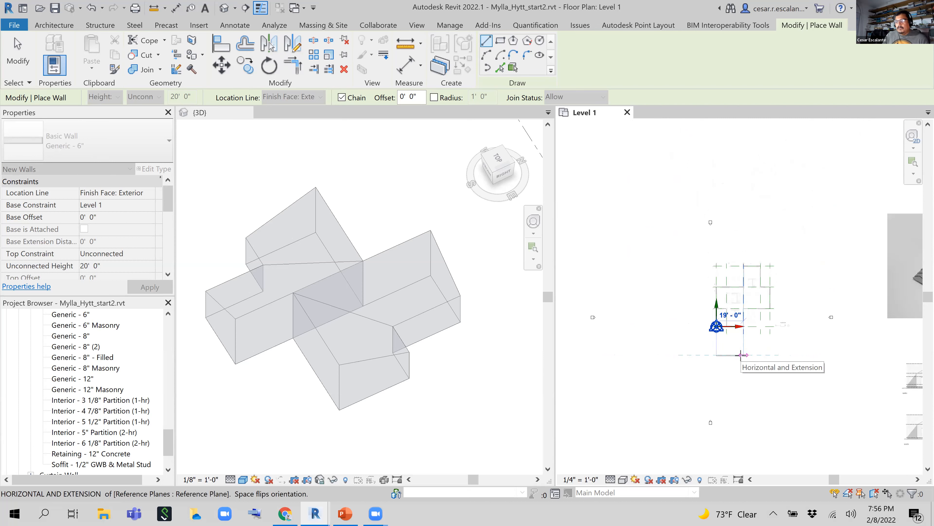
{"action": "scroll", "coordinate": [735, 372], "scroll_direction": "down", "scroll_amount": 1}
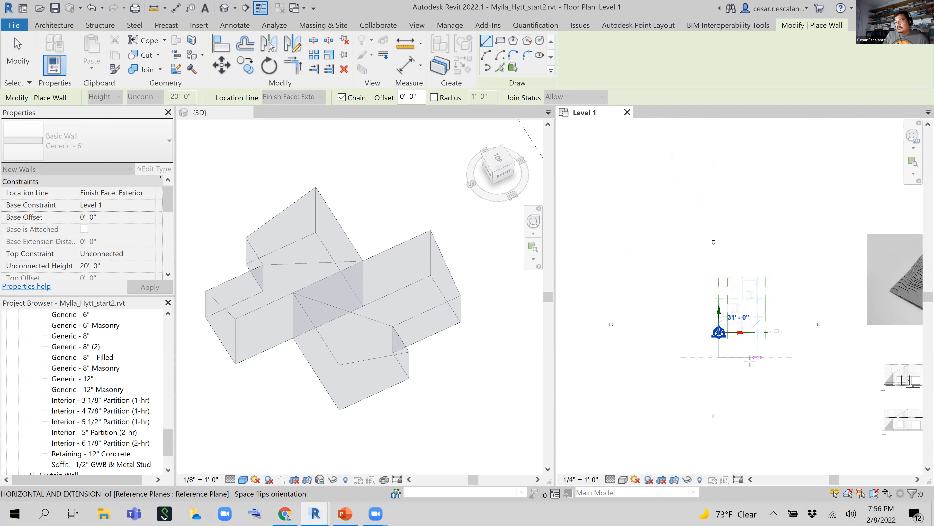
{"action": "scroll", "coordinate": [740, 358], "scroll_direction": "up", "scroll_amount": 3}
{"action": "scroll", "coordinate": [723, 354], "scroll_direction": "up", "scroll_amount": 5}
{"action": "scroll", "coordinate": [649, 353], "scroll_direction": "up", "scroll_amount": 3}
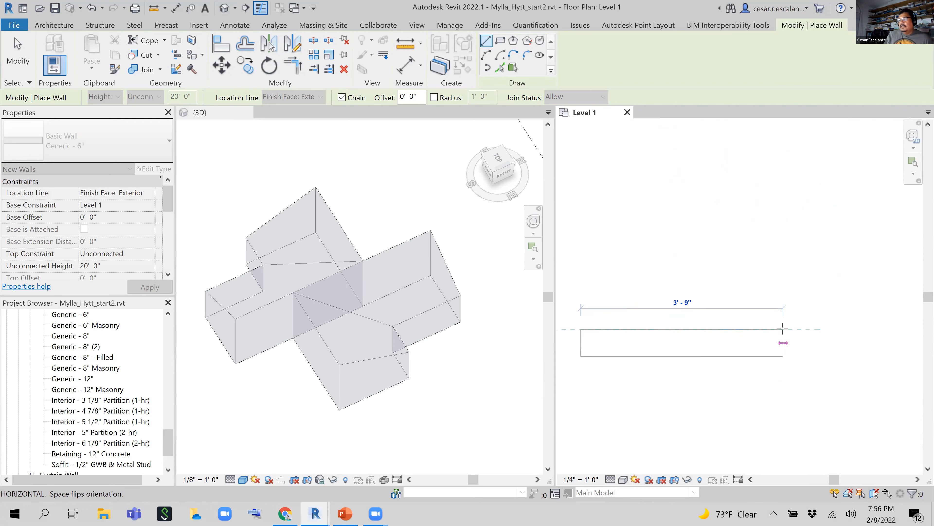
{"action": "scroll", "coordinate": [680, 349], "scroll_direction": "down", "scroll_amount": 8}
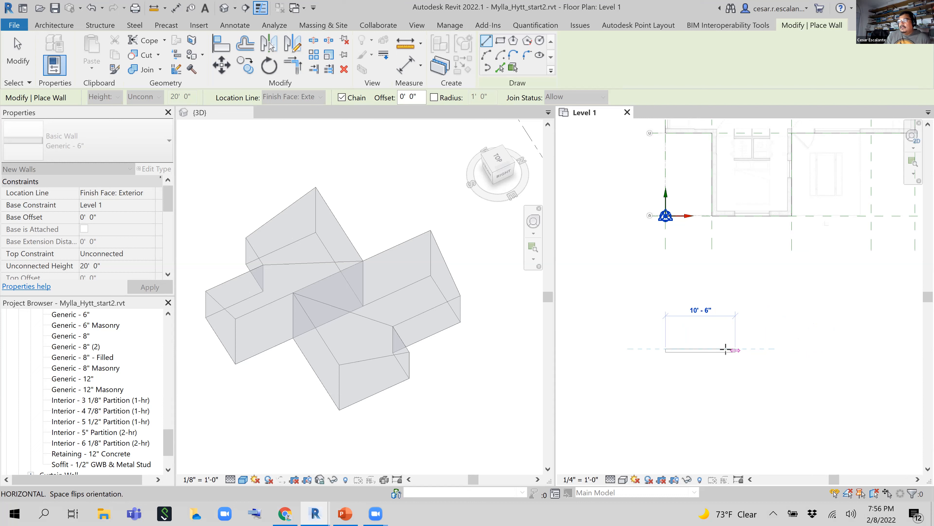
{"action": "scroll", "coordinate": [733, 349], "scroll_direction": "up", "scroll_amount": 2}
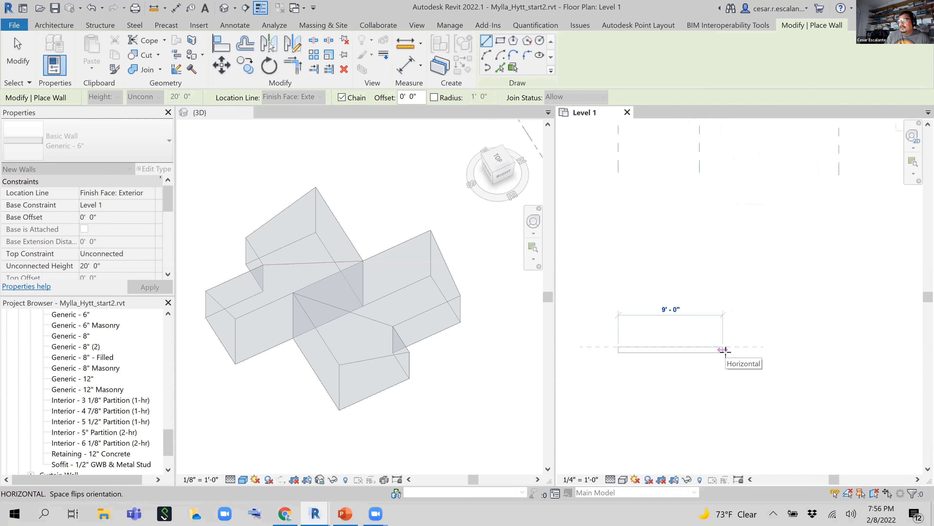
{"action": "scroll", "coordinate": [721, 352], "scroll_direction": "up", "scroll_amount": 2}
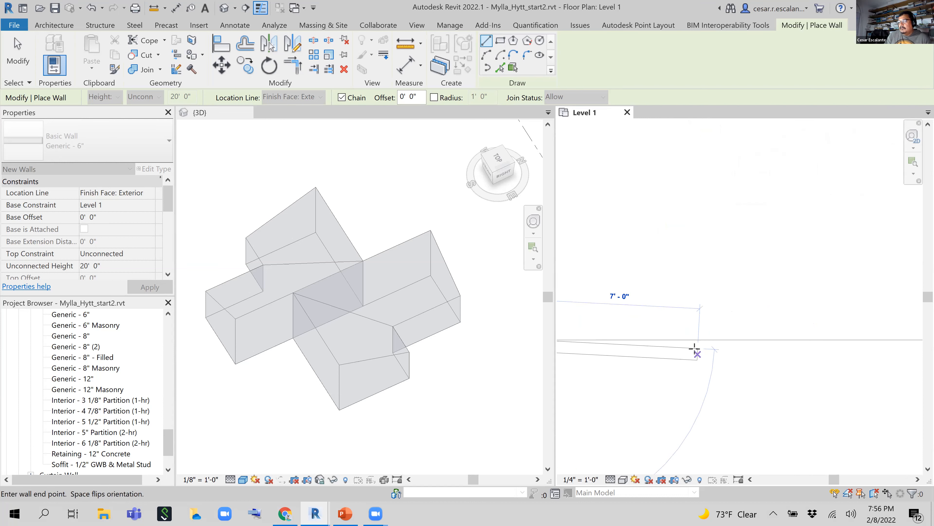
{"action": "scroll", "coordinate": [710, 341], "scroll_direction": "down", "scroll_amount": 10}
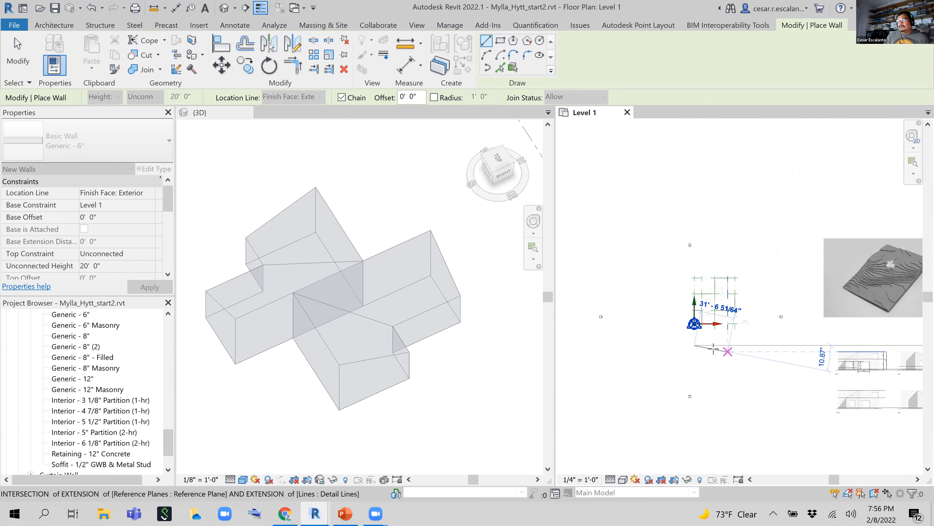
Step: Finish the horizontal Generic - 6" wall being drawn below the floor plan with a length of 15 feet
{"action": "scroll", "coordinate": [728, 368], "scroll_direction": "up", "scroll_amount": 4}
{"action": "scroll", "coordinate": [675, 341], "scroll_direction": "up", "scroll_amount": 3}
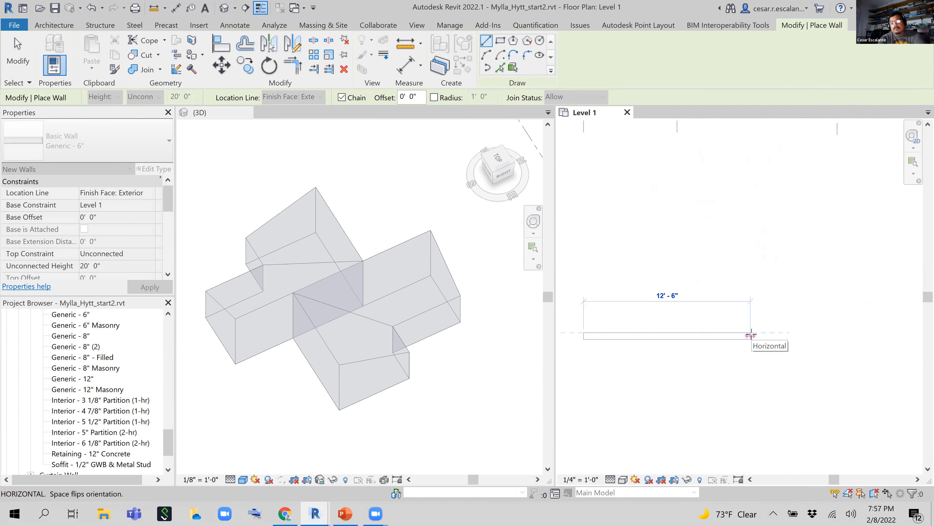
{"action": "type", "text": "15"}
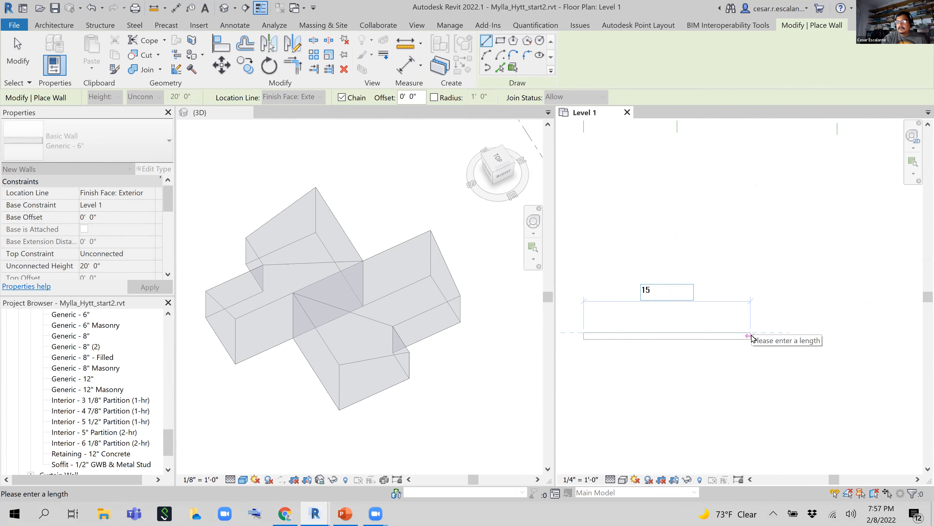
{"action": "key", "text": "Return"}
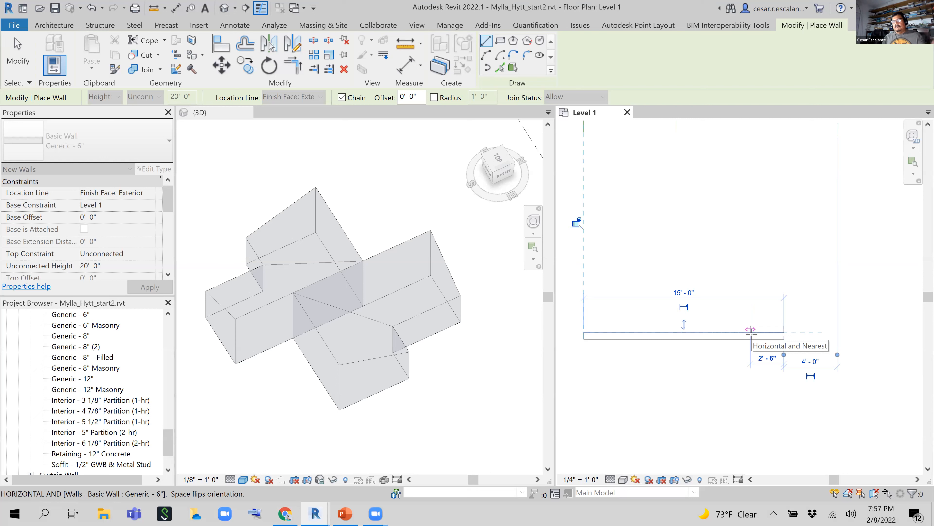
{"action": "key", "text": "Escape"}
{"action": "key", "text": "Escape"}
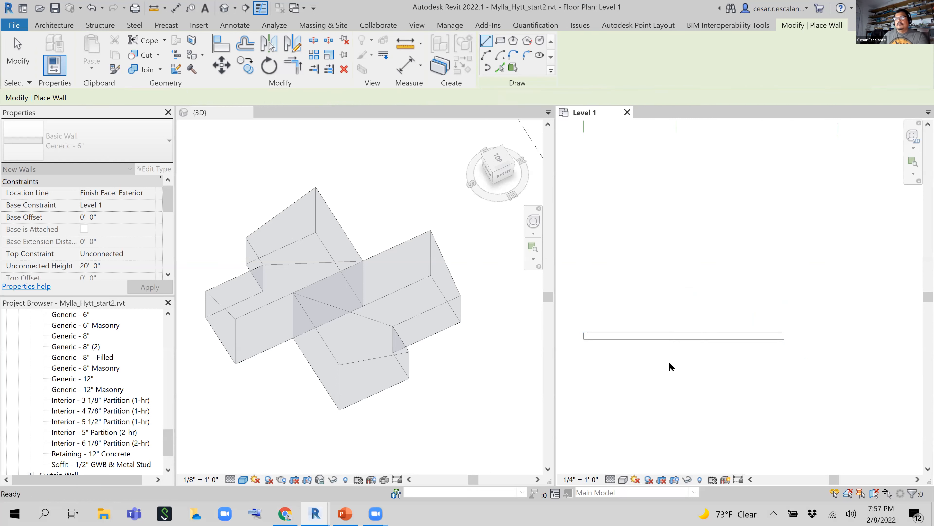
Step: Draw a second horizontal Generic - 6" wall below the first with a length of 15' 6 1/4"
{"action": "middle_click_drag", "start_coordinate": [714, 358], "coordinate": [732, 341]}
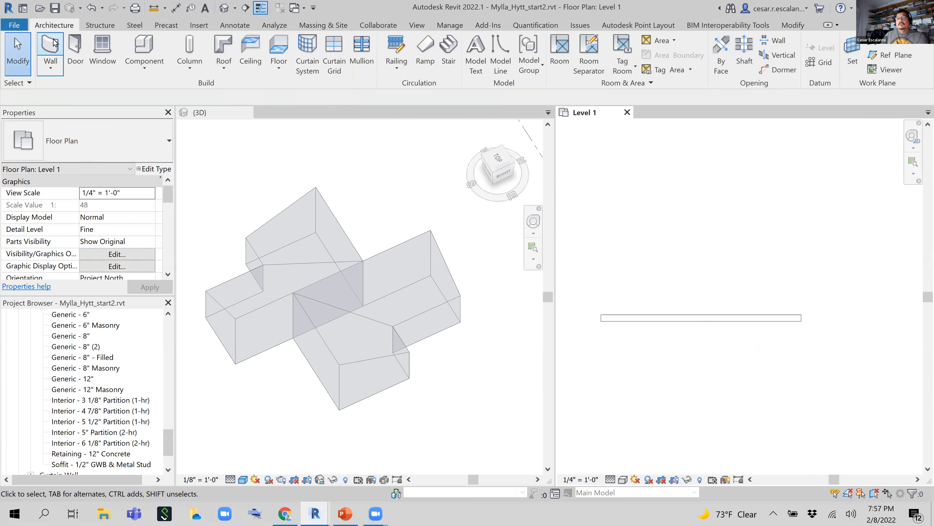
{"action": "left_click", "coordinate": [53, 48]}
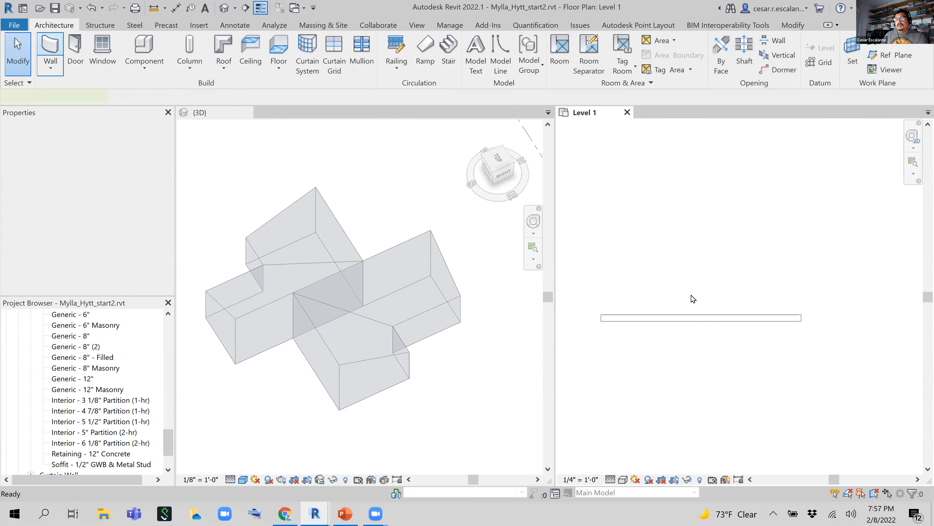
{"action": "left_click", "coordinate": [623, 381]}
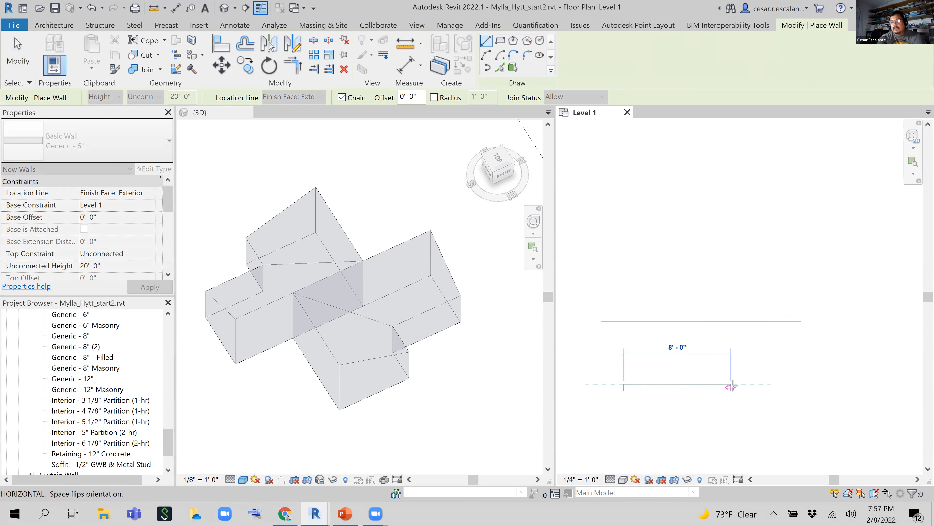
{"action": "type", "text": "15"}
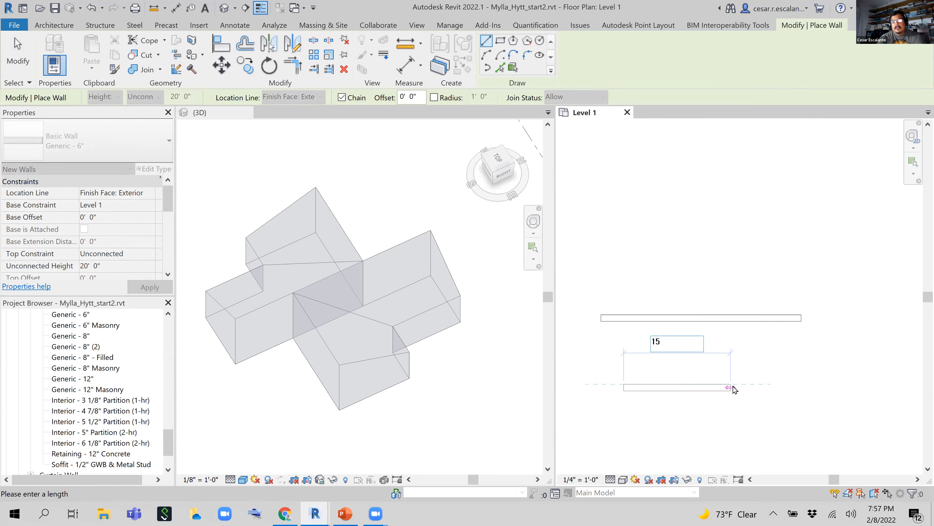
{"action": "type", "text": " 6 1/4"}
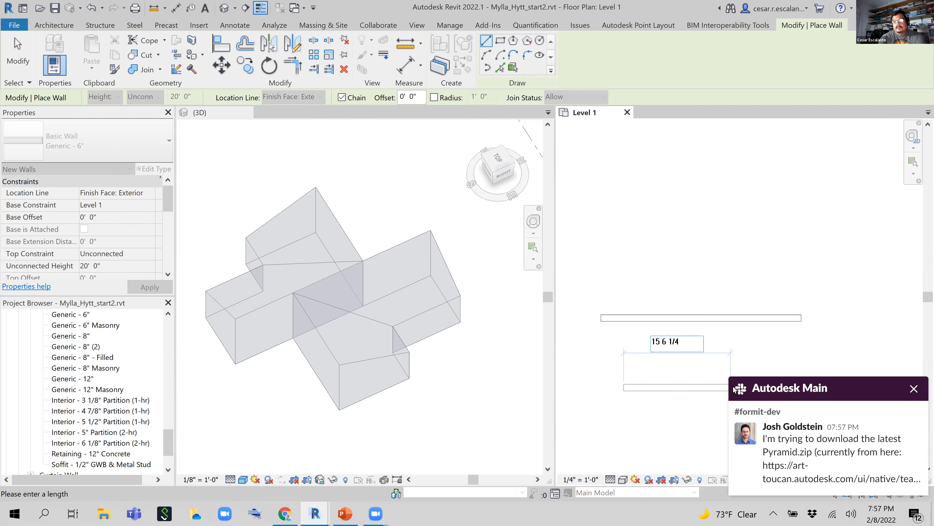
{"action": "key", "text": "Return"}
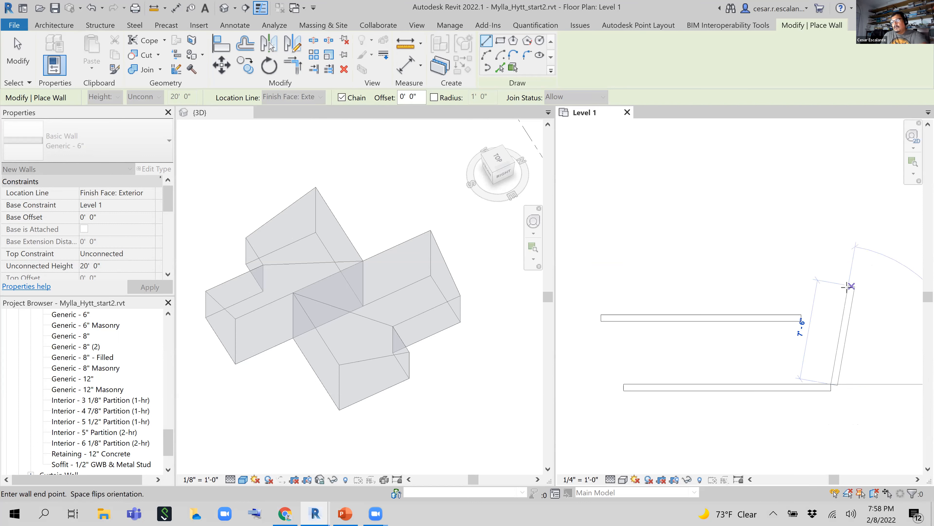
{"action": "key", "text": "Escape"}
Step: Draw a short horizontal wall below the second one with a length of 2' 6"
{"action": "middle_click_drag", "start_coordinate": [728, 361], "coordinate": [717, 298]}
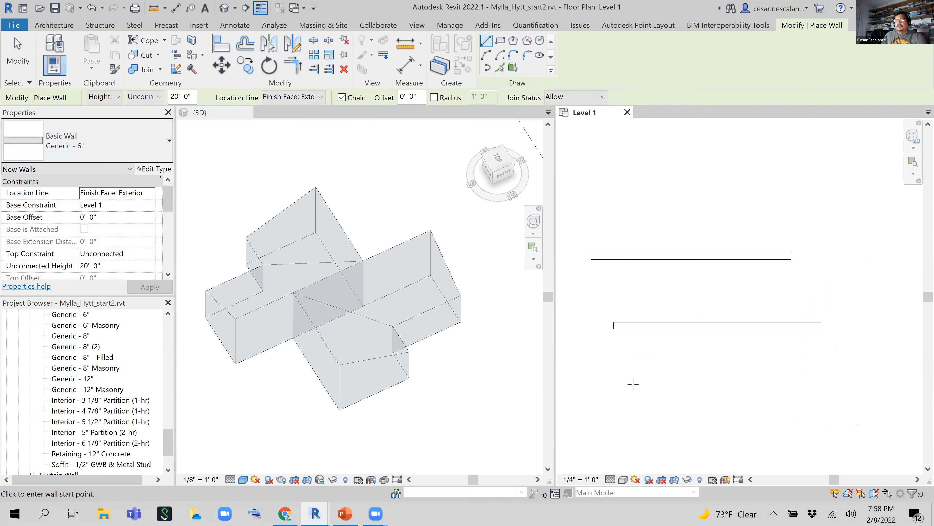
{"action": "left_click", "coordinate": [634, 384]}
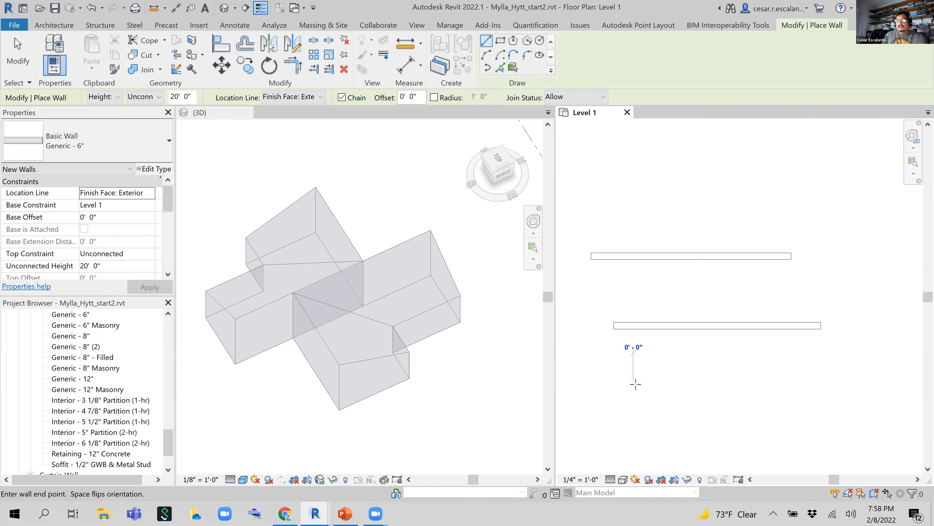
{"action": "type", "text": "2 6"}
{"action": "key", "text": "Return"}
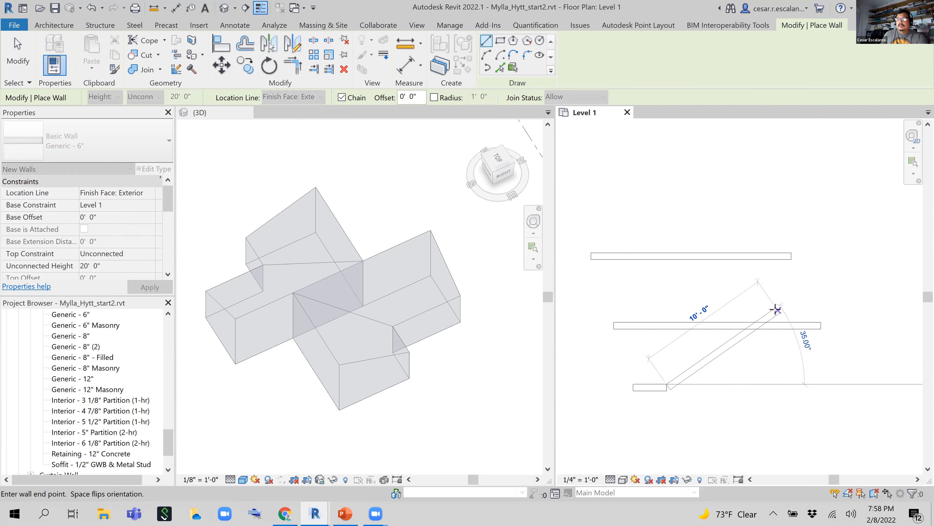
{"action": "key", "text": "Escape"}
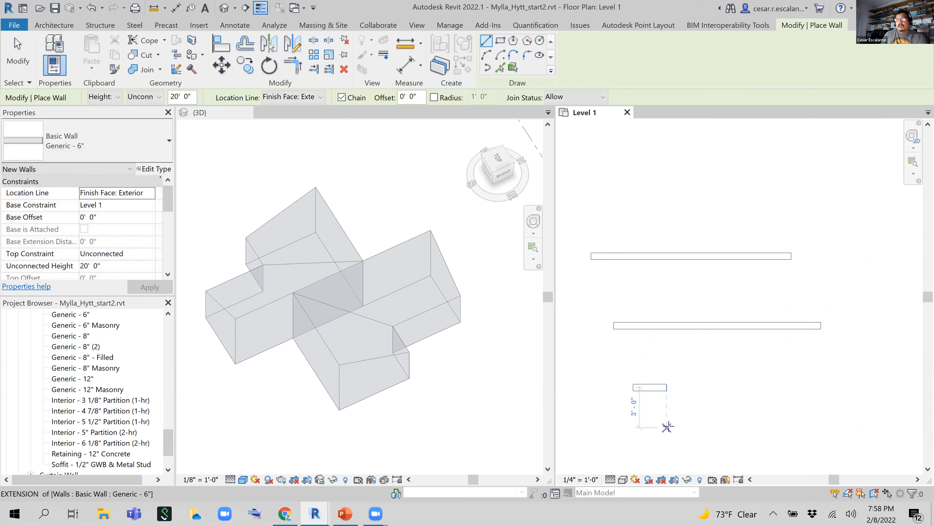
Step: Start a fourth horizontal wall below and to the right of the short one and try 30+1 as its length
{"action": "left_click", "coordinate": [692, 427]}
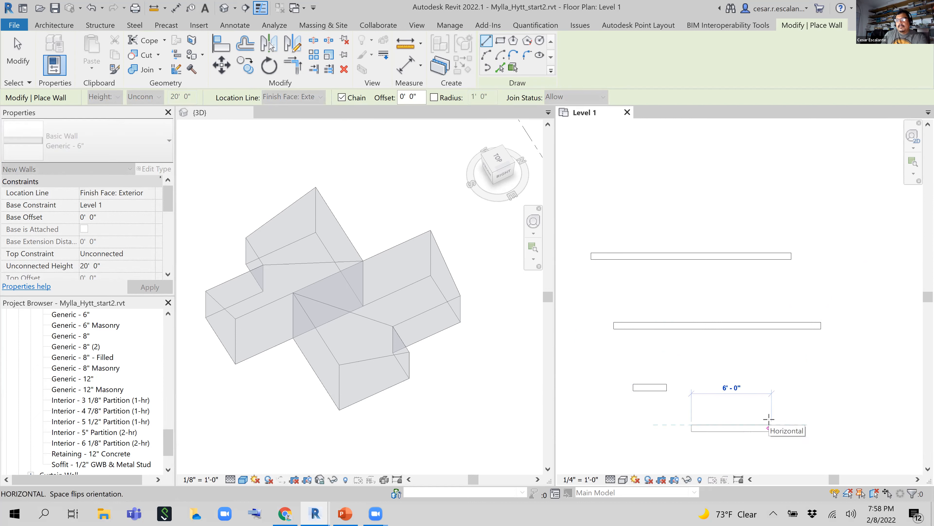
{"action": "scroll", "coordinate": [771, 421], "scroll_direction": "up", "scroll_amount": 1}
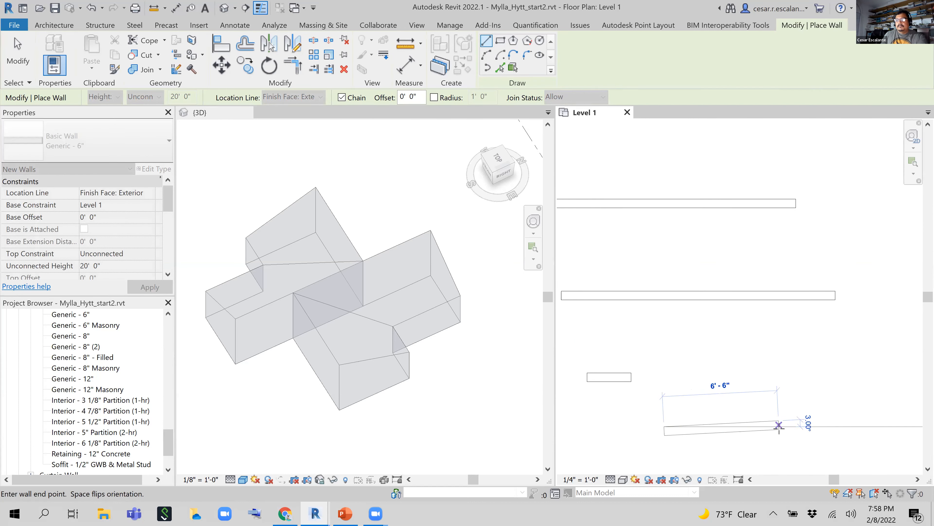
{"action": "type", "text": "30+1"}
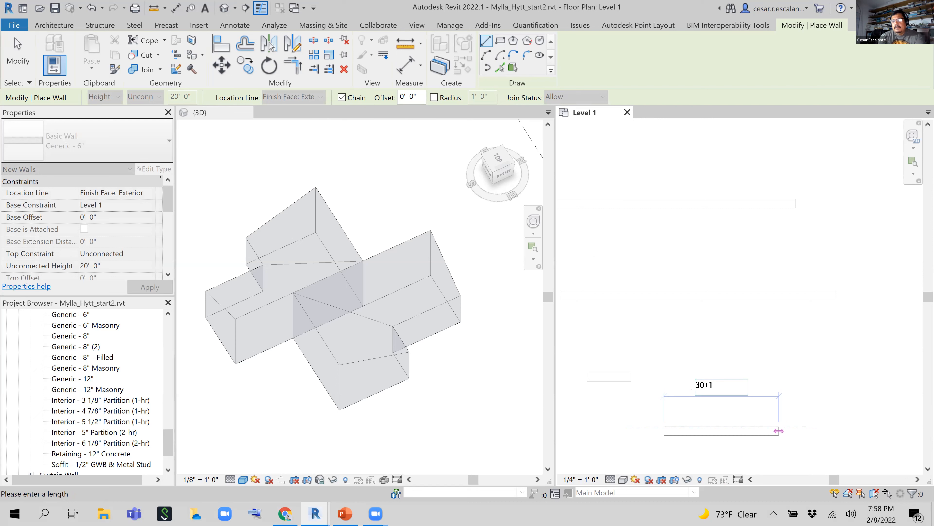
{"action": "key", "text": "Return"}
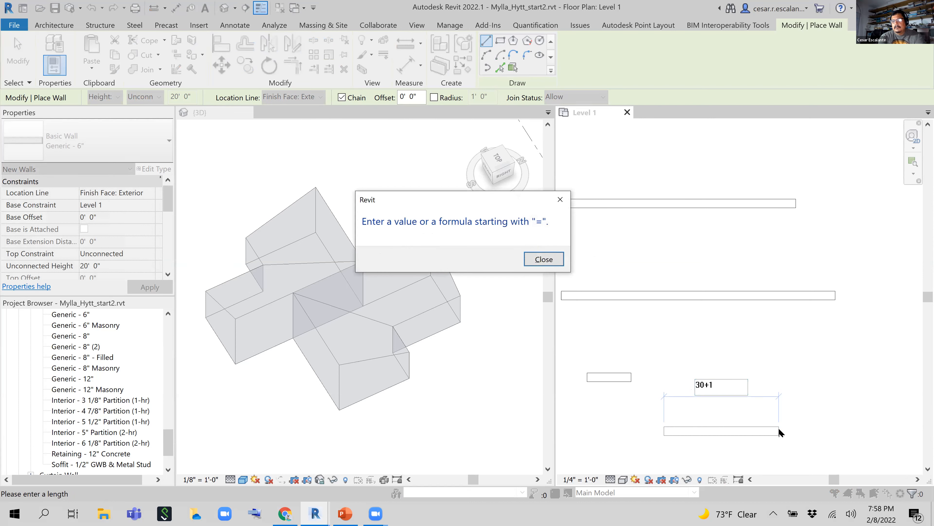
{"action": "left_click", "coordinate": [552, 262]}
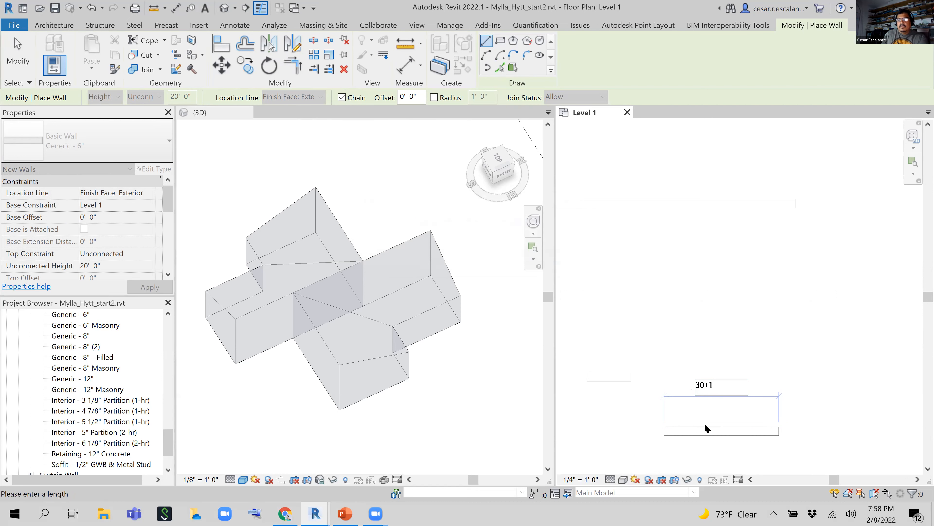
{"action": "left_click", "coordinate": [711, 458]}
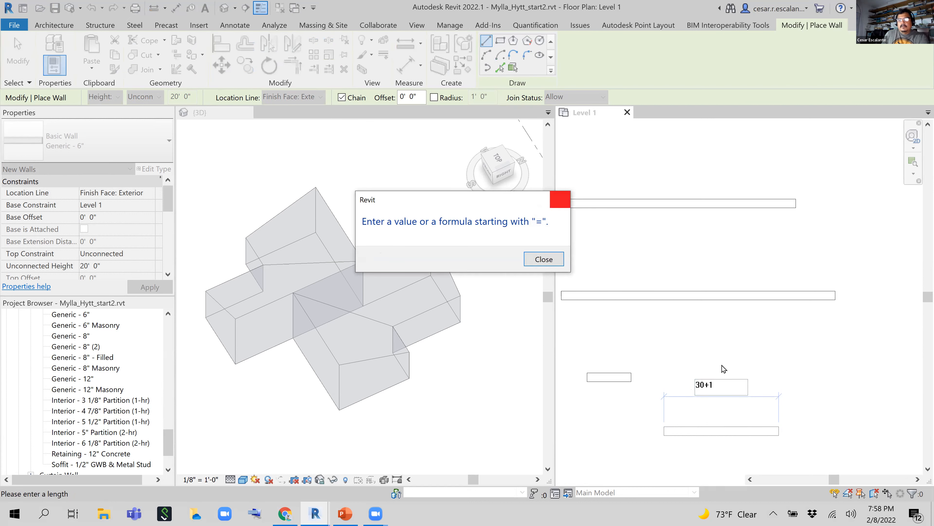
{"action": "left_click", "coordinate": [560, 199]}
Step: Set the fourth wall's length with the formula =30+2 and end wall placement
{"action": "type", "text": "="}
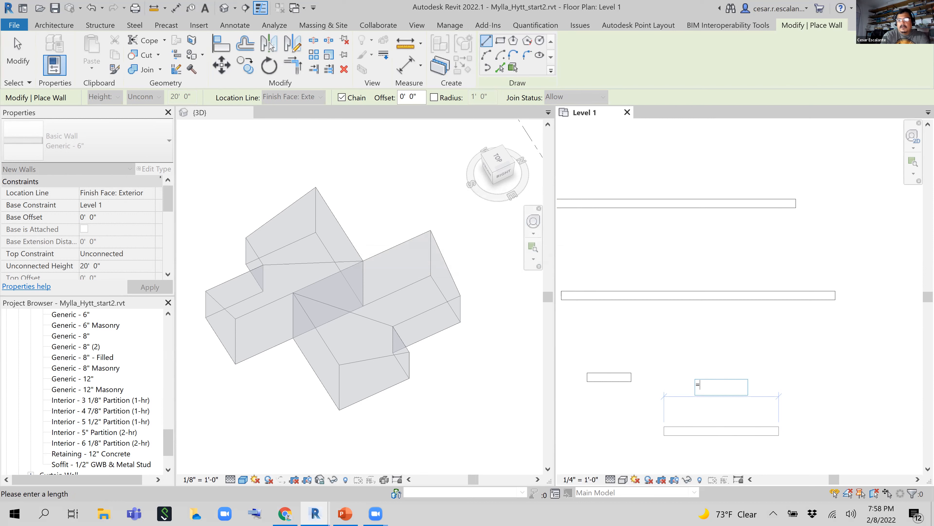
{"action": "type", "text": "30+2"}
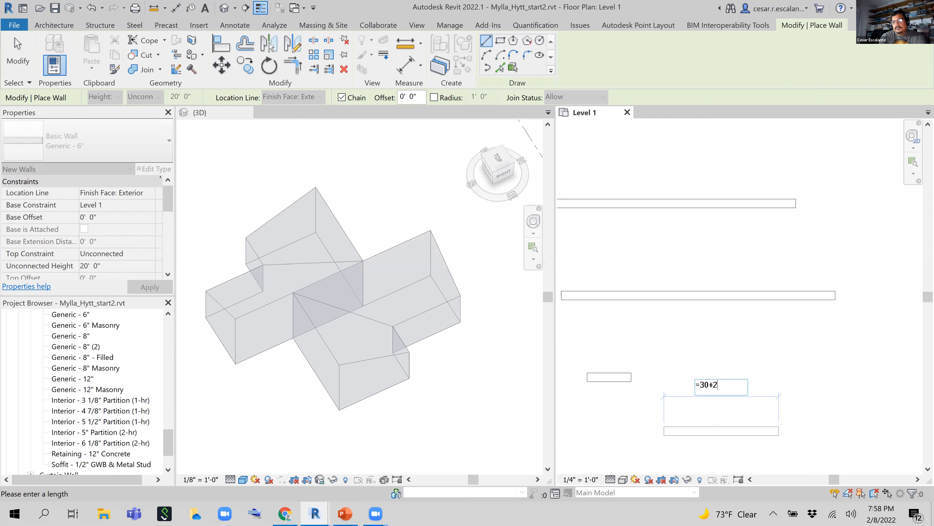
{"action": "key", "text": "Return"}
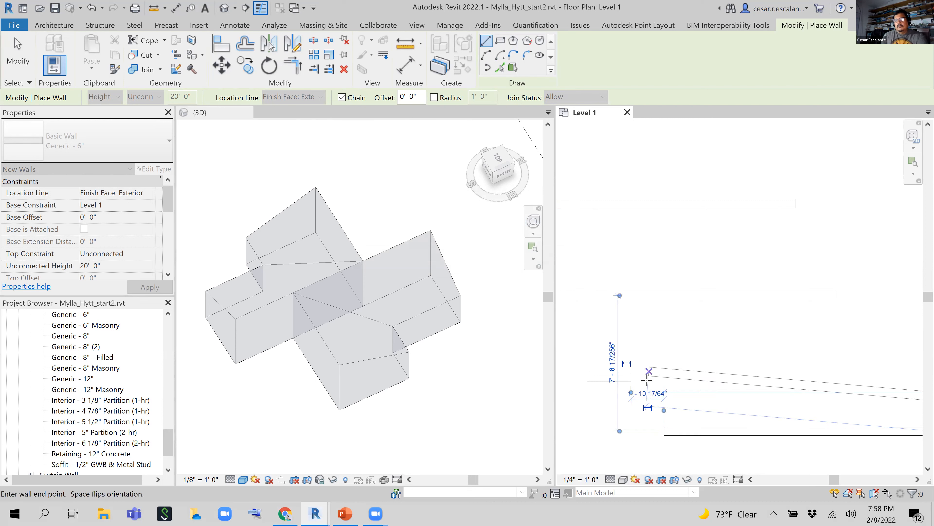
{"action": "scroll", "coordinate": [663, 353], "scroll_direction": "down", "scroll_amount": 4}
{"action": "middle_click_drag", "start_coordinate": [767, 399], "coordinate": [741, 371]}
{"action": "key", "text": "Escape"}
{"action": "key", "text": "Escape"}
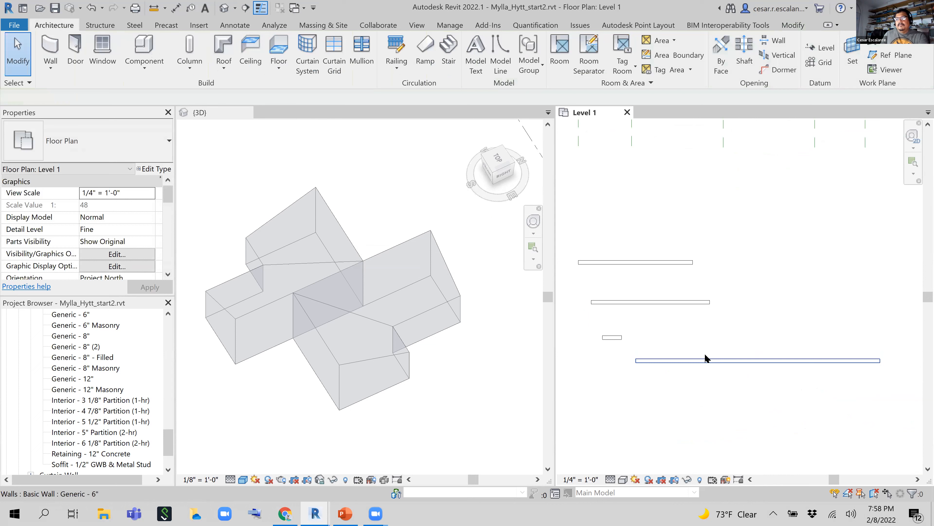
Step: Draw a fifth horizontal wall below the others, setting its length with the formula =30-5+2+0.25
{"action": "left_click", "coordinate": [50, 48]}
{"action": "left_click", "coordinate": [653, 411]}
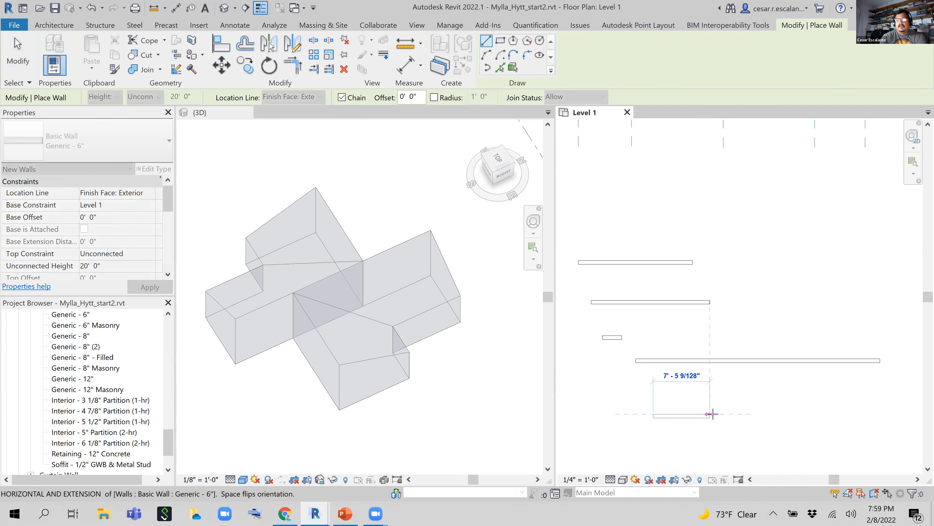
{"action": "type", "text": "=30"}
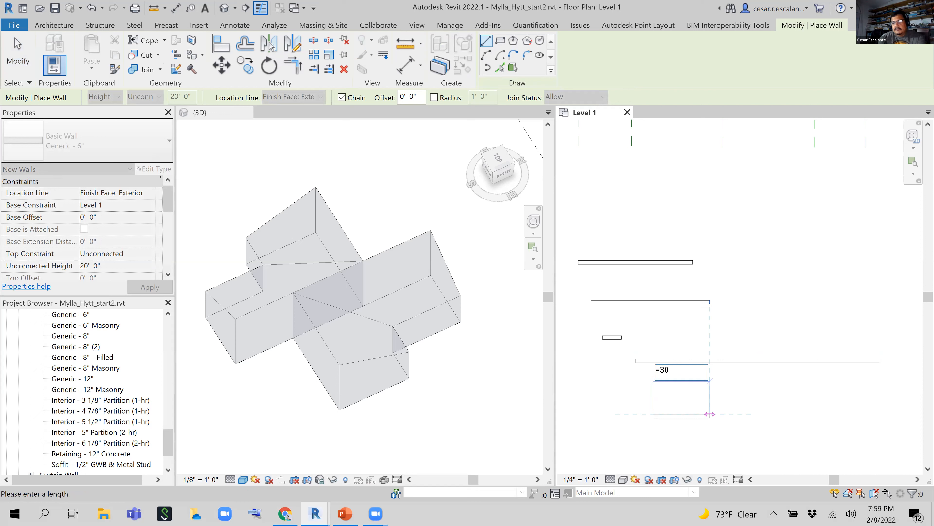
{"action": "type", "text": "-5+2"}
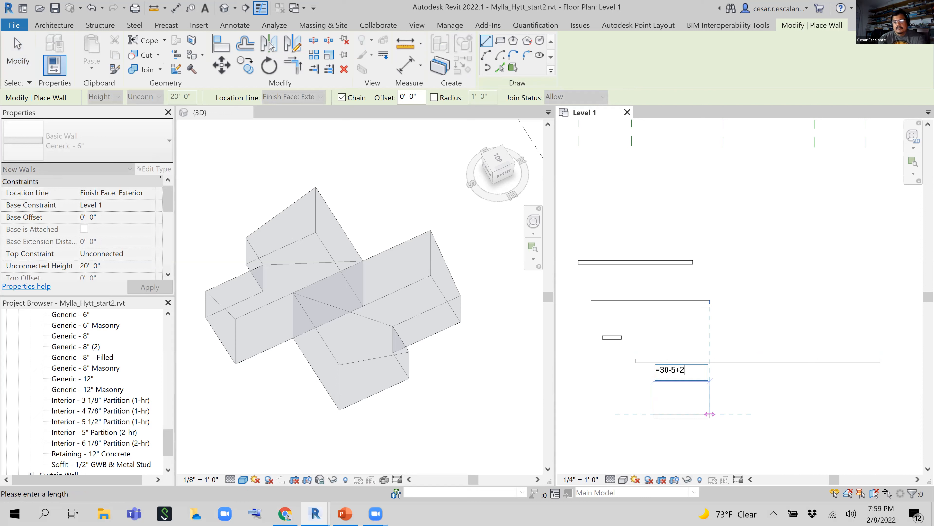
{"action": "type", "text": "+0.25"}
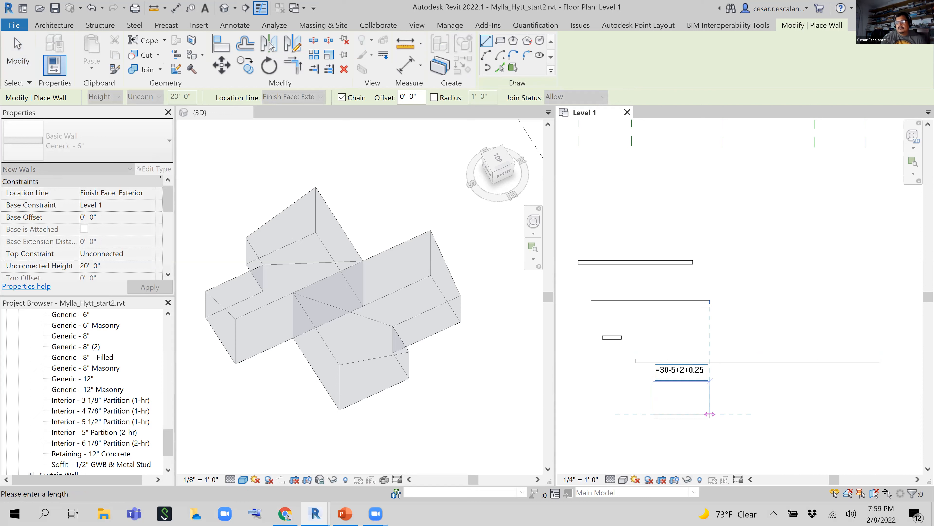
{"action": "key", "text": "Return"}
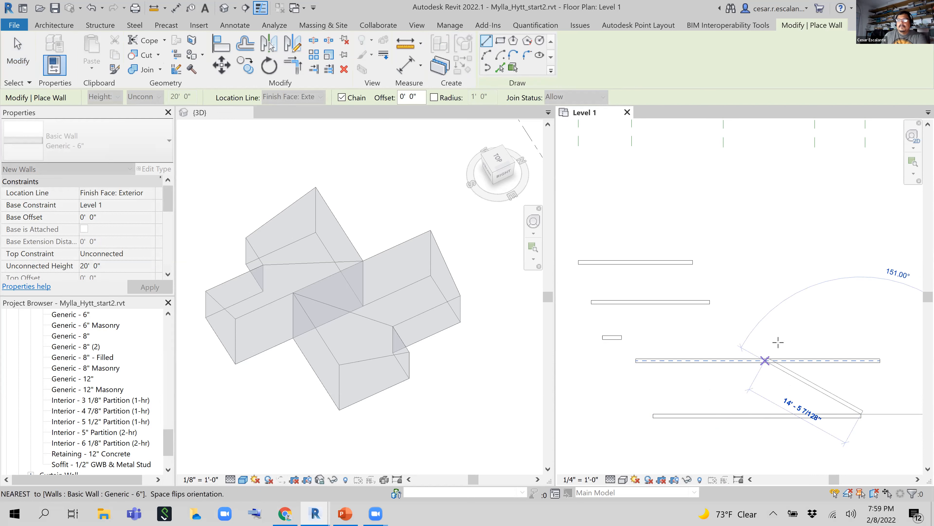
{"action": "key", "text": "Escape"}
{"action": "key", "text": "Escape"}
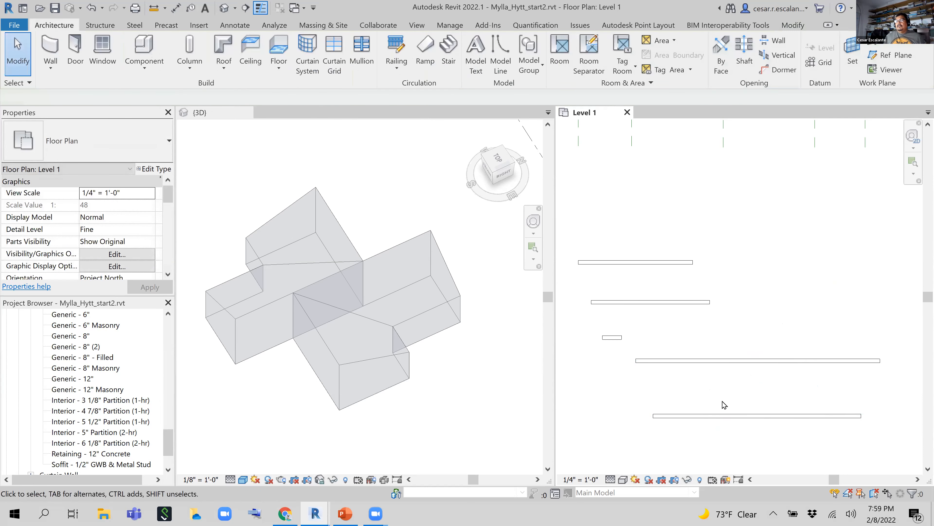
Step: Select the fourth wall and examine its temporary dimensions at different zoom levels
{"action": "scroll", "coordinate": [680, 384], "scroll_direction": "up", "scroll_amount": 2}
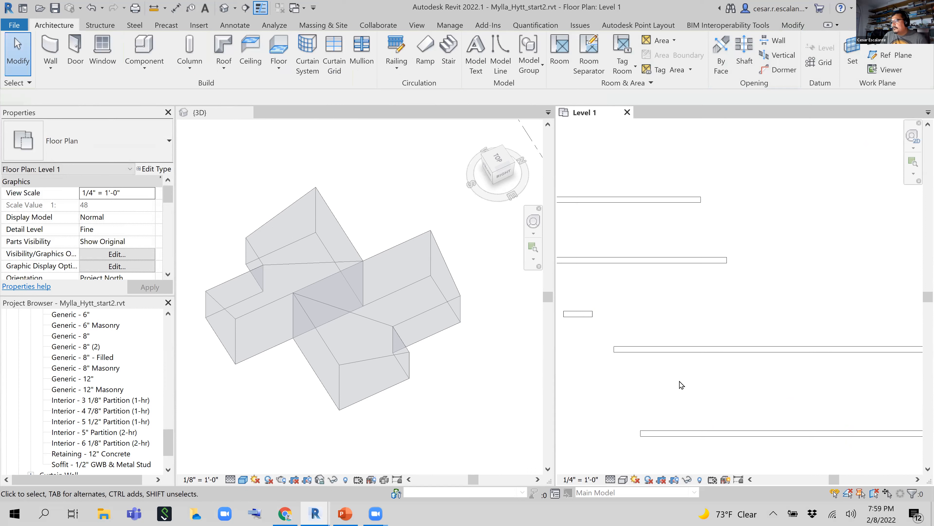
{"action": "left_click", "coordinate": [683, 356]}
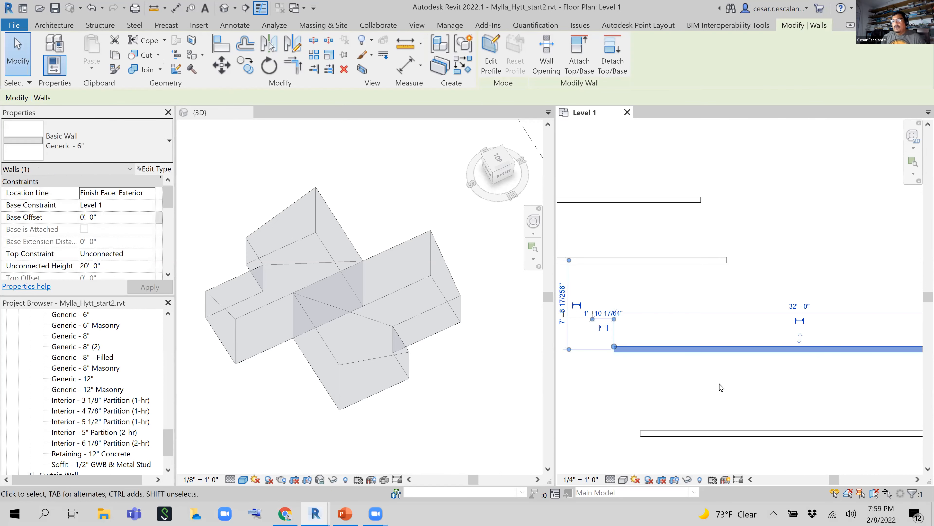
{"action": "scroll", "coordinate": [772, 401], "scroll_direction": "down", "scroll_amount": 1}
{"action": "middle_click_drag", "start_coordinate": [772, 401], "coordinate": [710, 405]}
{"action": "scroll", "coordinate": [733, 352], "scroll_direction": "up", "scroll_amount": 1}
{"action": "scroll", "coordinate": [774, 386], "scroll_direction": "down", "scroll_amount": 1}
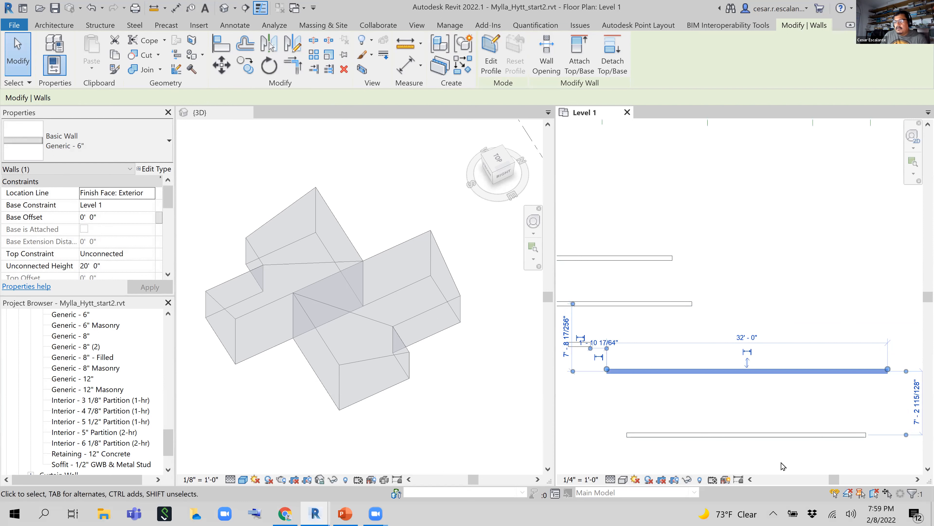
{"action": "scroll", "coordinate": [607, 394], "scroll_direction": "up", "scroll_amount": 1}
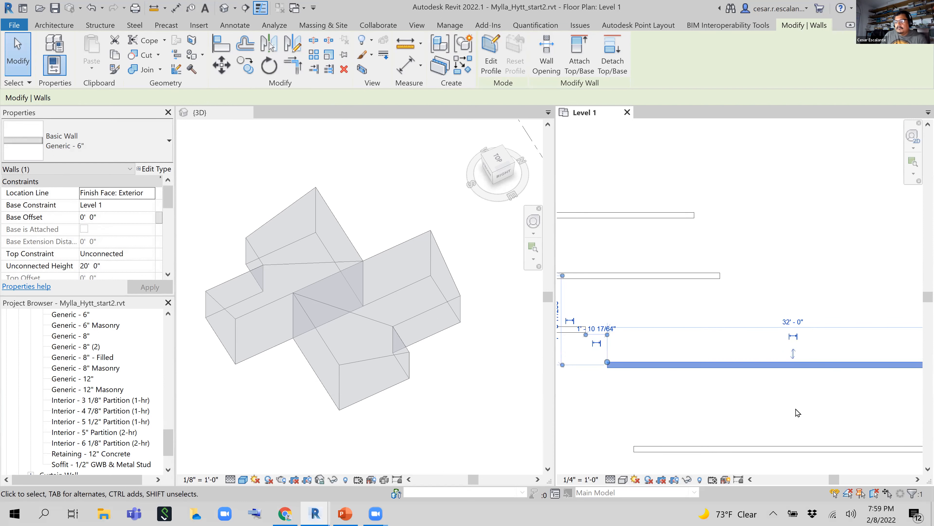
{"action": "scroll", "coordinate": [820, 391], "scroll_direction": "up", "scroll_amount": 1}
{"action": "scroll", "coordinate": [819, 392], "scroll_direction": "up", "scroll_amount": 1}
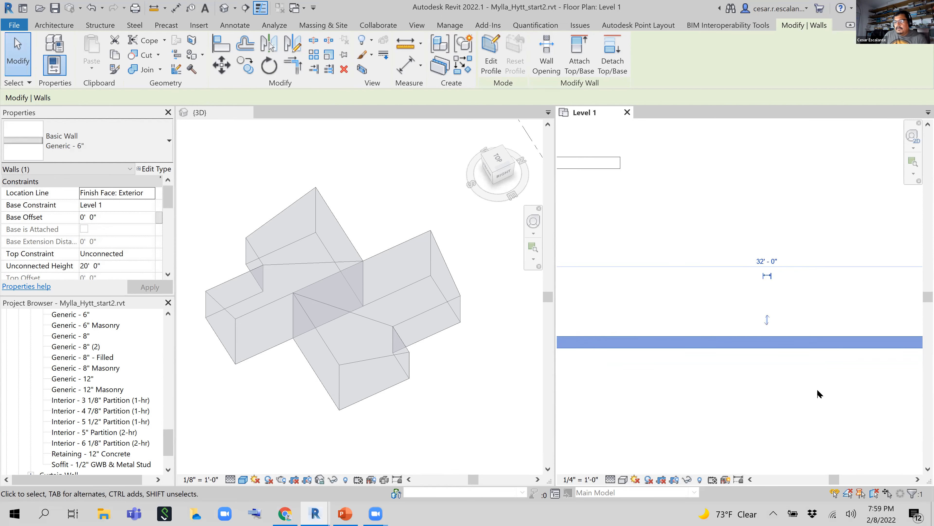
Step: Flip the fourth wall's exterior and interior sides back and forth to show how it shifts, ending with the wall deselected
{"action": "mouse_move", "coordinate": [766, 306]}
{"action": "left_mouse_down"}
{"action": "mouse_move", "coordinate": [760, 333]}
{"action": "mouse_move", "coordinate": [783, 314]}
{"action": "left_mouse_up"}
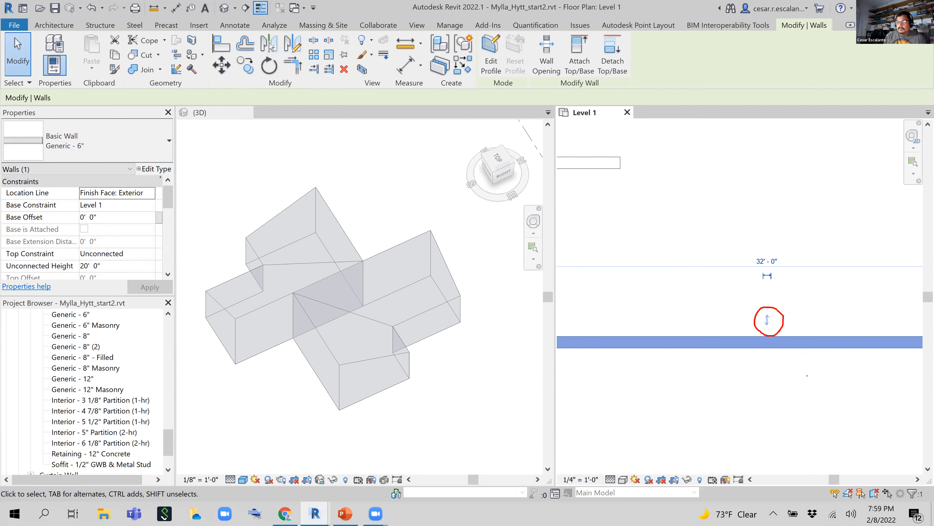
{"action": "scroll", "coordinate": [770, 340], "scroll_direction": "down", "scroll_amount": 2}
{"action": "scroll", "coordinate": [782, 370], "scroll_direction": "down", "scroll_amount": 1}
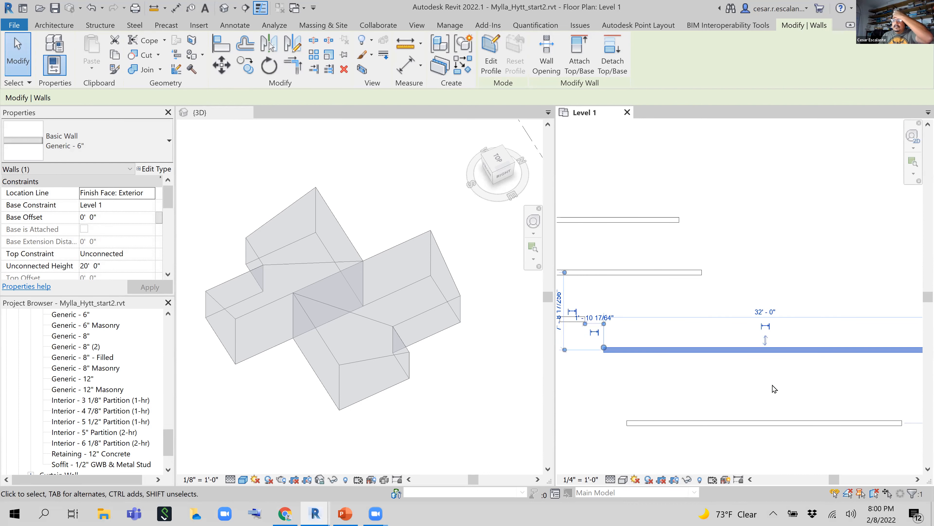
{"action": "scroll", "coordinate": [777, 370], "scroll_direction": "up", "scroll_amount": 2}
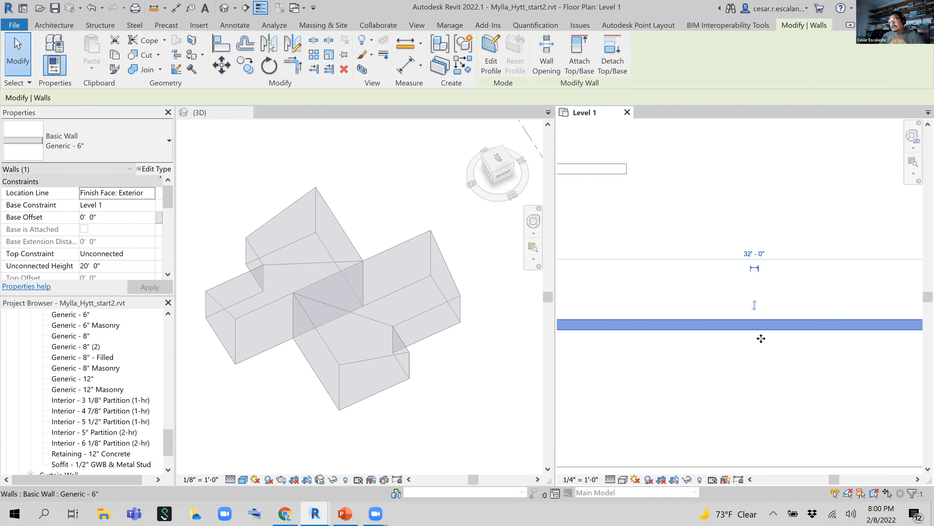
{"action": "left_click", "coordinate": [754, 306]}
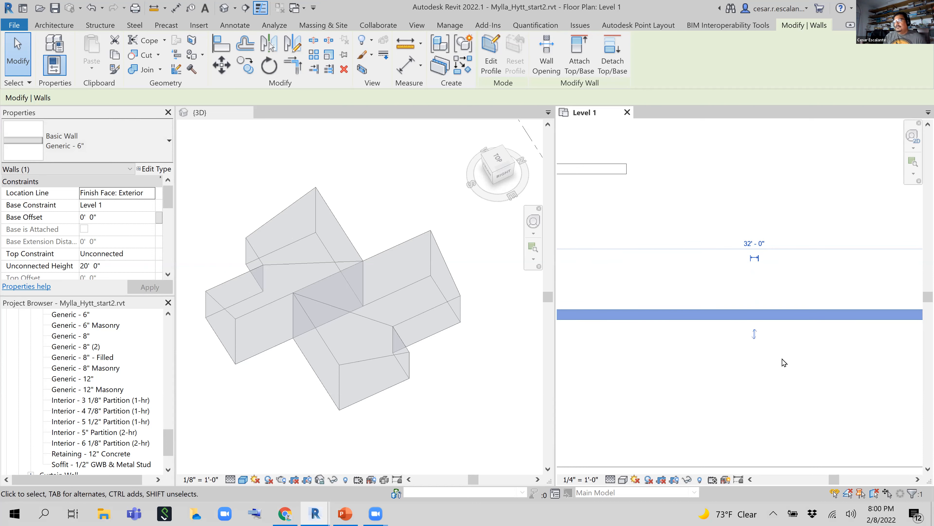
{"action": "left_click", "coordinate": [755, 334]}
{"action": "left_click", "coordinate": [755, 306]}
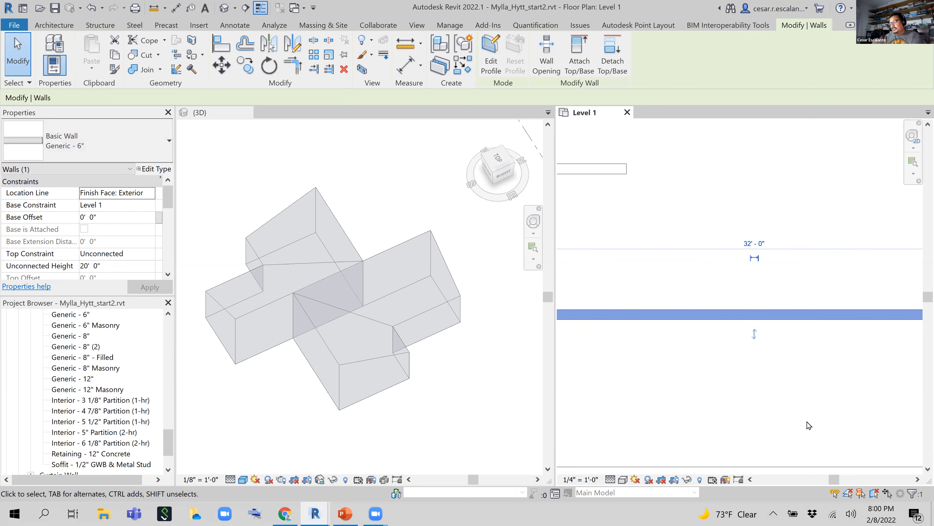
{"action": "left_click", "coordinate": [754, 334]}
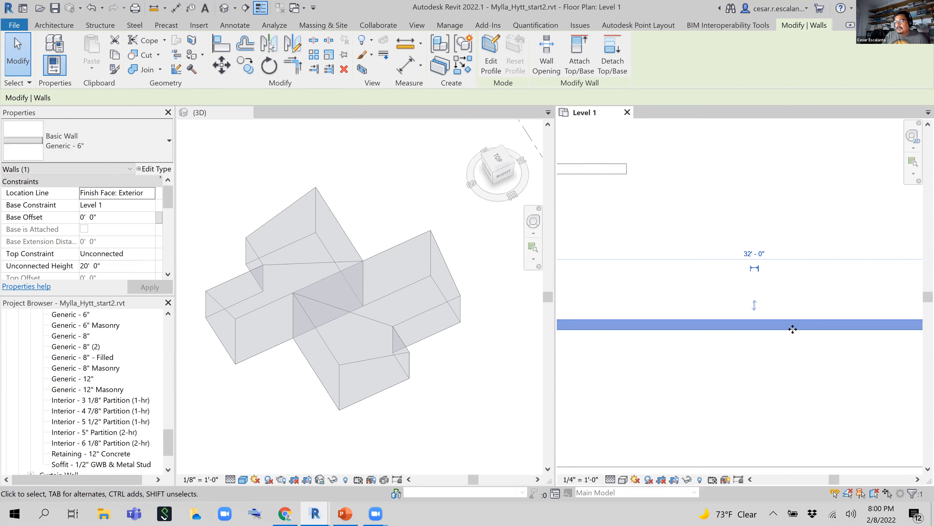
{"action": "left_click", "coordinate": [817, 387]}
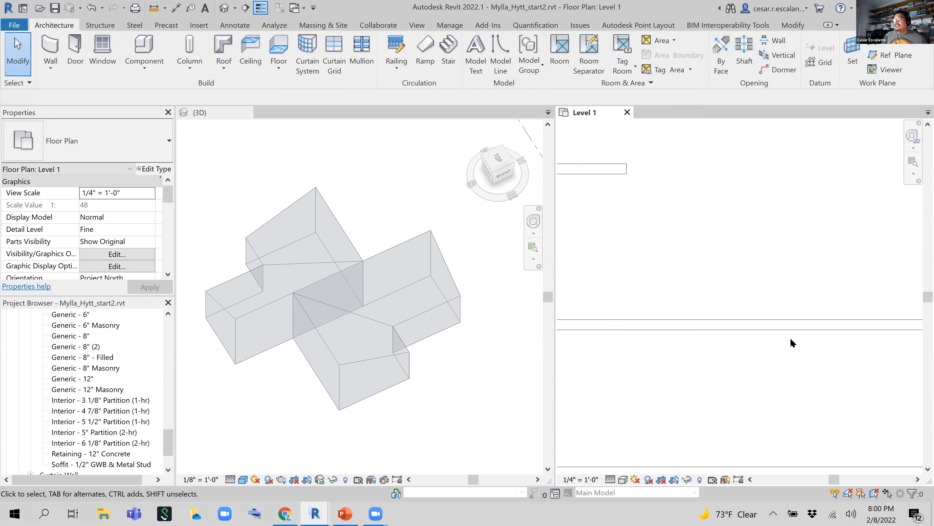
Step: Switch to PowerPoint, find the Wall Location Line slide in RF-Compiled.ppt, and present it as a slide show
{"action": "left_click", "coordinate": [345, 513]}
{"action": "scroll", "coordinate": [82, 386], "scroll_direction": "down", "scroll_amount": 10}
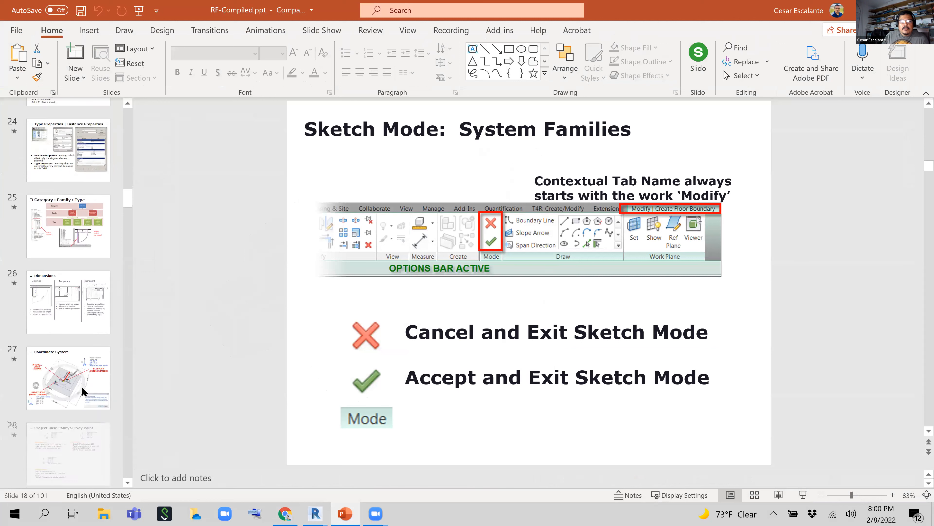
{"action": "scroll", "coordinate": [81, 386], "scroll_direction": "down", "scroll_amount": 10}
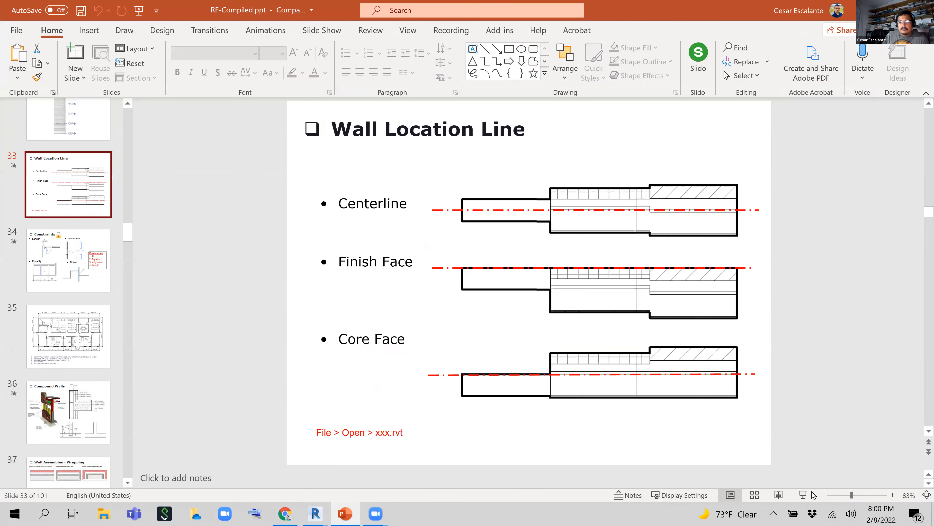
{"action": "left_click", "coordinate": [804, 495]}
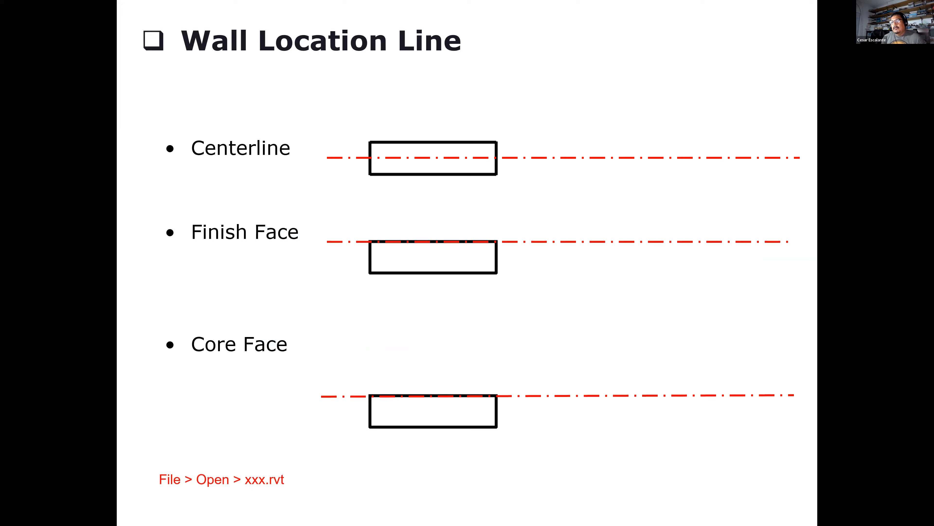
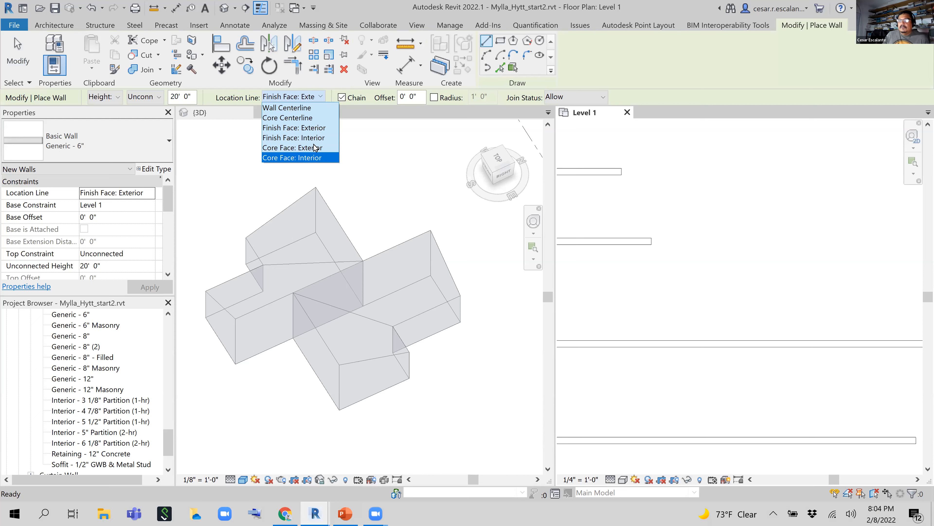
Step: Draw a horizontal wall about 8' long above the fourth wall, using Finish Face: Exterior as the location line, and end wall placement
{"action": "left_click", "coordinate": [318, 127]}
{"action": "scroll", "coordinate": [663, 292], "scroll_direction": "up", "scroll_amount": 3}
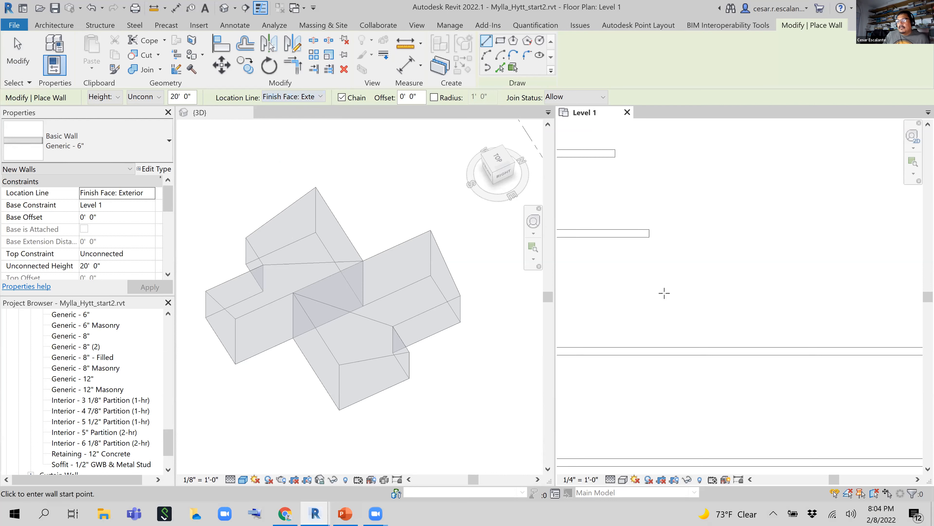
{"action": "left_click", "coordinate": [656, 295]}
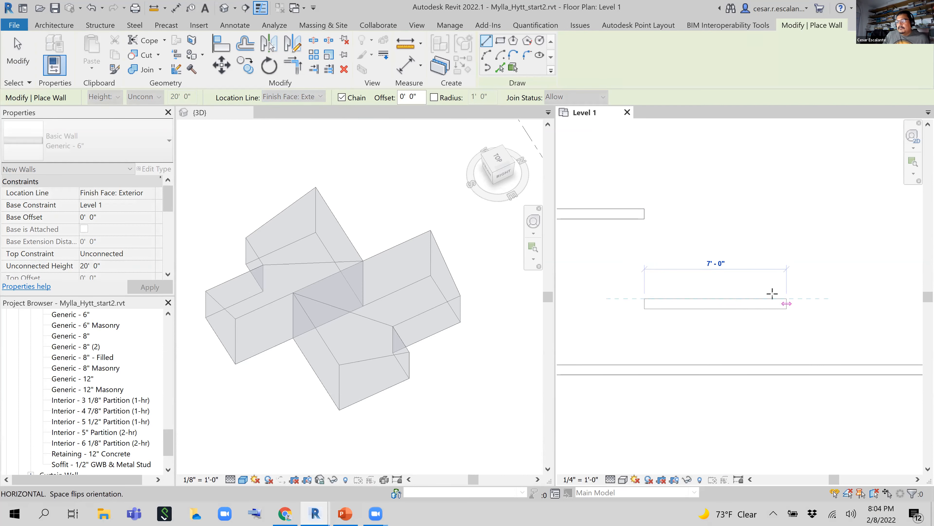
{"action": "left_click", "coordinate": [806, 297]}
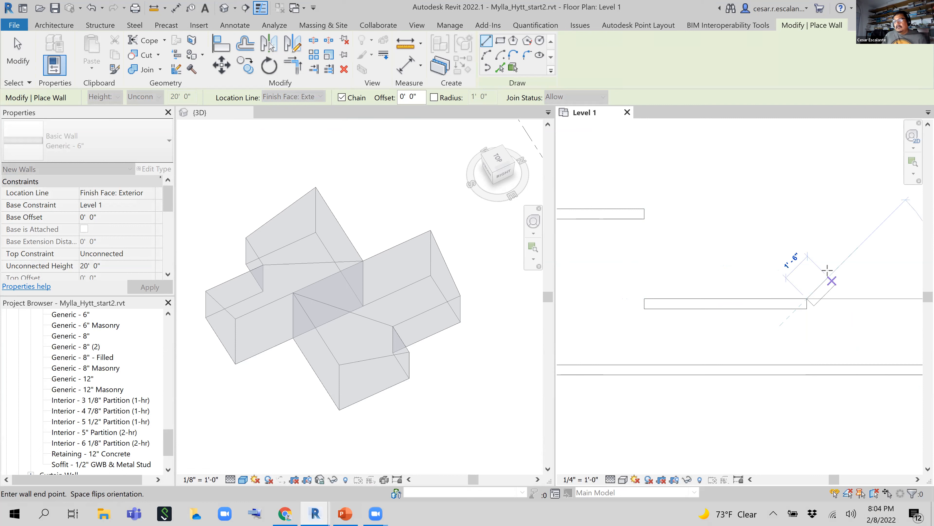
{"action": "key", "text": "Escape"}
{"action": "scroll", "coordinate": [736, 321], "scroll_direction": "up", "scroll_amount": 2}
{"action": "key", "text": "Escape"}
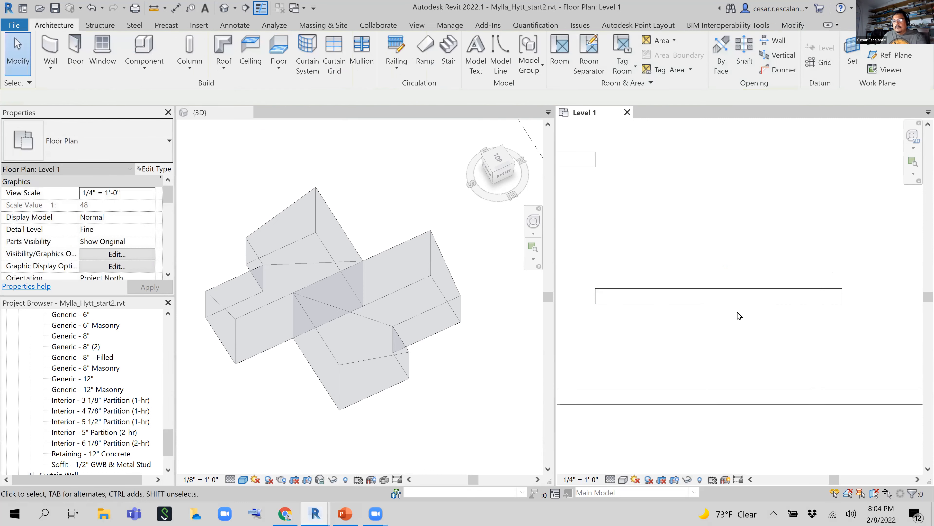
Step: Select the newly drawn short wall and examine its Location Line property against the position of its end grips
{"action": "left_click", "coordinate": [740, 307]}
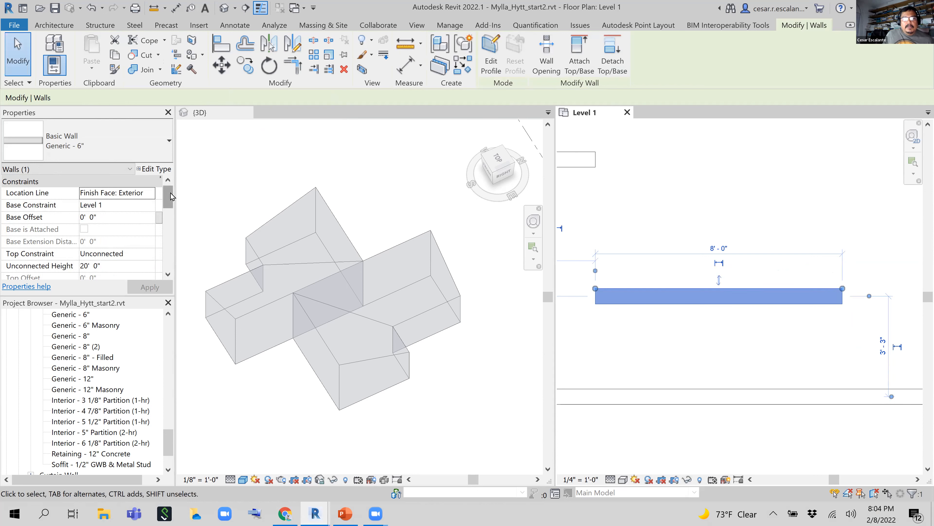
{"action": "mouse_move", "coordinate": [170, 198]}
{"action": "left_mouse_down"}
{"action": "mouse_move", "coordinate": [169, 209]}
{"action": "mouse_move", "coordinate": [171, 190]}
{"action": "left_mouse_up"}
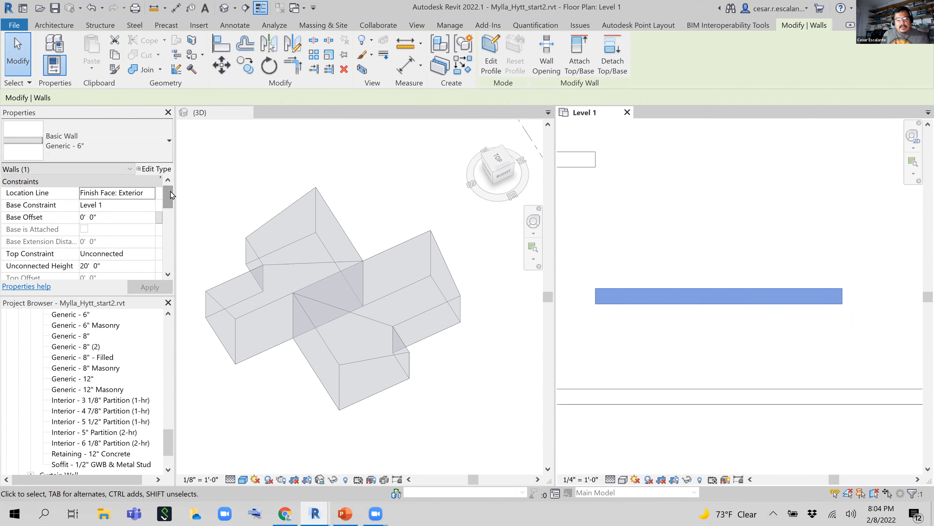
{"action": "left_click_drag", "start_coordinate": [3, 185], "coordinate": [169, 204], "text": "ctrl"}
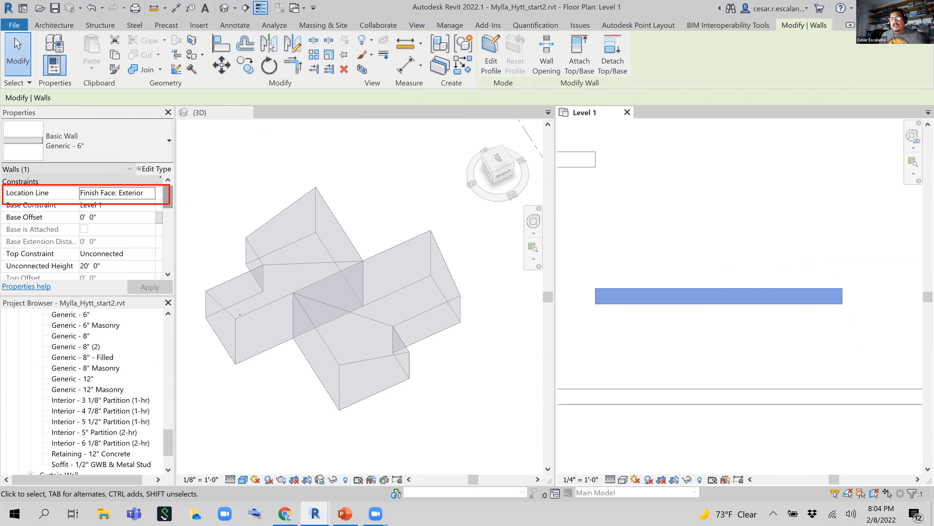
{"action": "left_click", "coordinate": [729, 193]}
{"action": "left_click", "coordinate": [727, 304]}
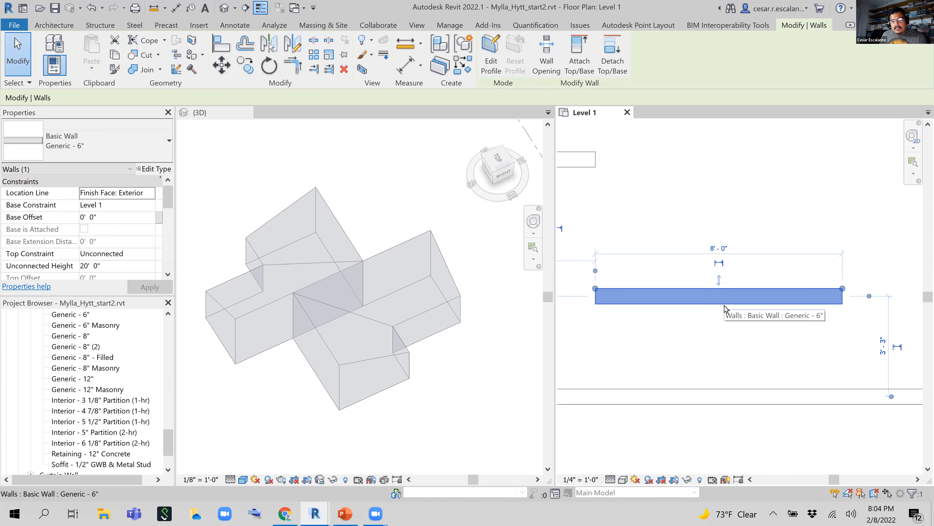
{"action": "mouse_move", "coordinate": [596, 281]}
{"action": "left_mouse_down"}
{"action": "mouse_move", "coordinate": [591, 293]}
{"action": "mouse_move", "coordinate": [711, 149]}
{"action": "left_mouse_up"}
{"action": "left_click_drag", "start_coordinate": [850, 276], "coordinate": [894, 147]}
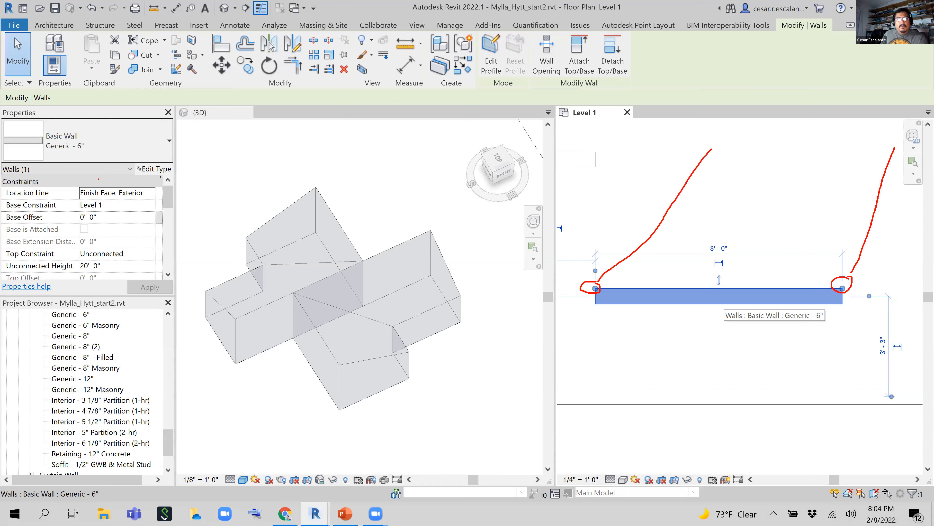
{"action": "mouse_move", "coordinate": [153, 185]}
{"action": "left_mouse_down"}
{"action": "mouse_move", "coordinate": [82, 180]}
{"action": "mouse_move", "coordinate": [126, 208]}
{"action": "mouse_move", "coordinate": [166, 189]}
{"action": "left_mouse_up"}
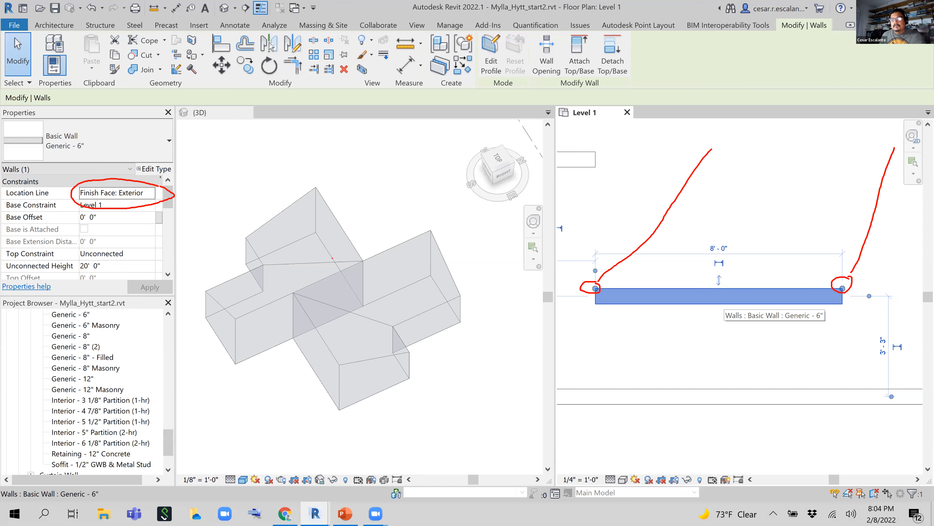
{"action": "key", "text": "Escape"}
Step: Set the selected 8' wall's location line to Wall Centerline
{"action": "left_click", "coordinate": [748, 310]}
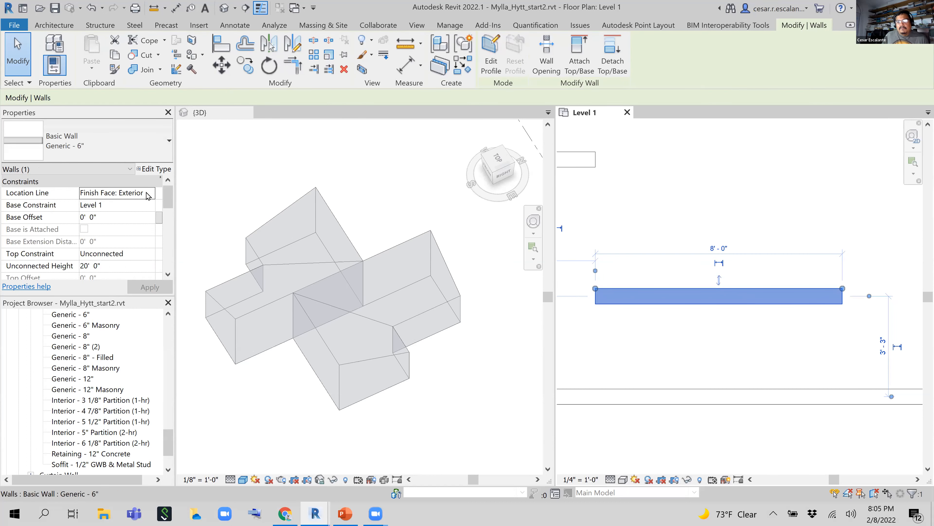
{"action": "left_click", "coordinate": [147, 195]}
{"action": "left_click", "coordinate": [149, 193]}
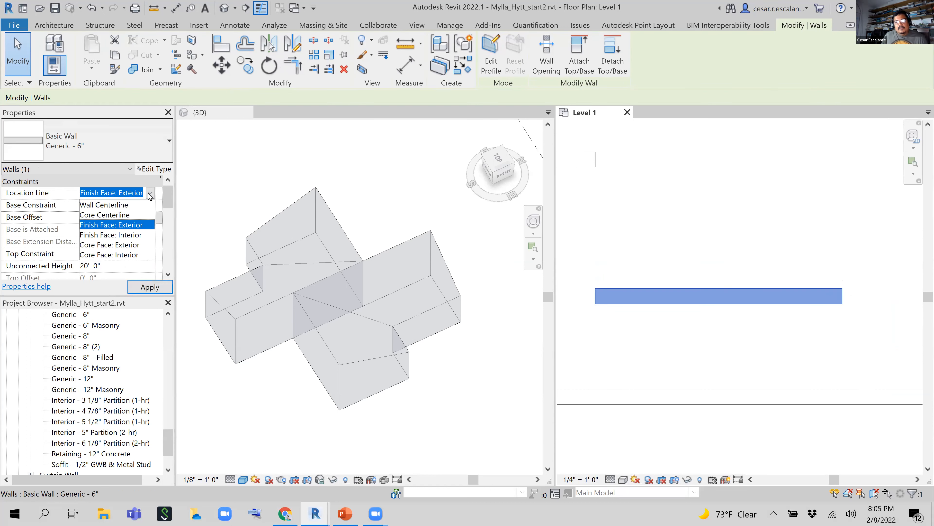
{"action": "left_click", "coordinate": [129, 205]}
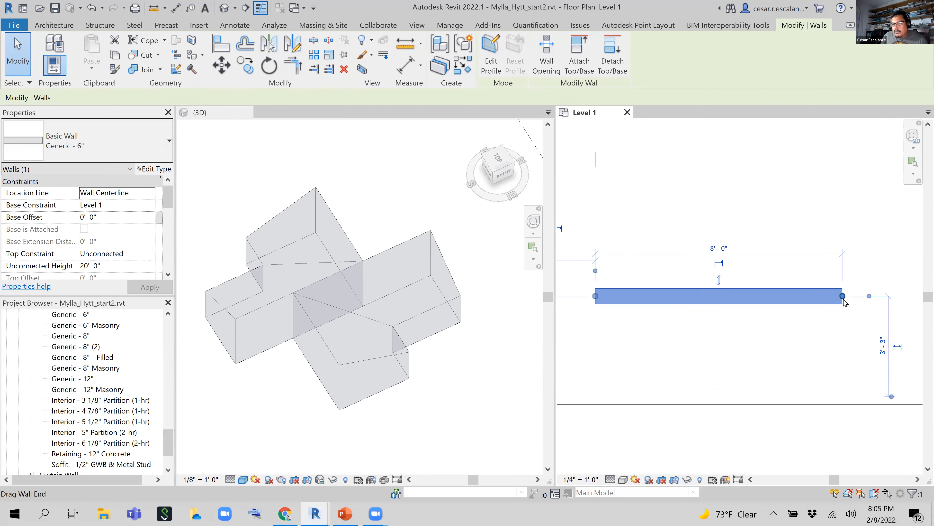
Step: Set the 8' wall's location line to Finish Face: Interior and flip the wall's orientation about that face and back
{"action": "left_click", "coordinate": [147, 193]}
{"action": "left_click", "coordinate": [149, 192]}
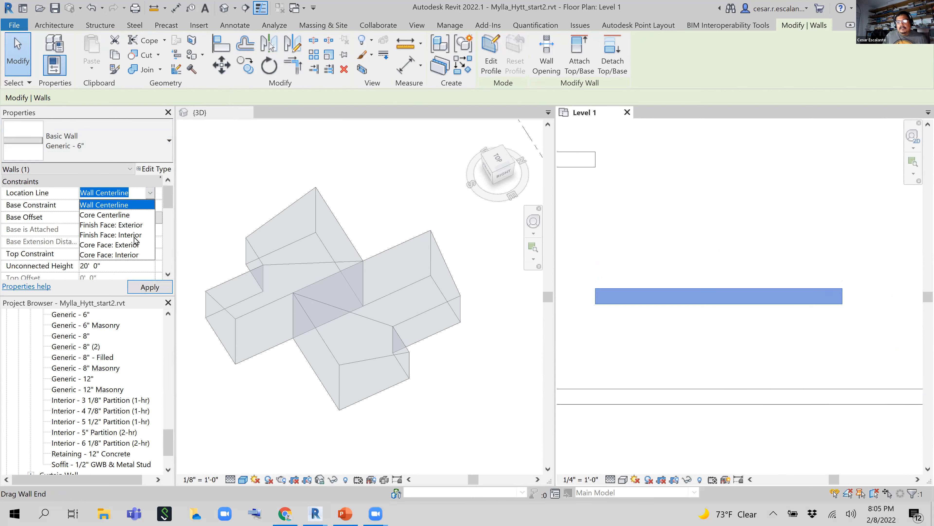
{"action": "left_click", "coordinate": [111, 234]}
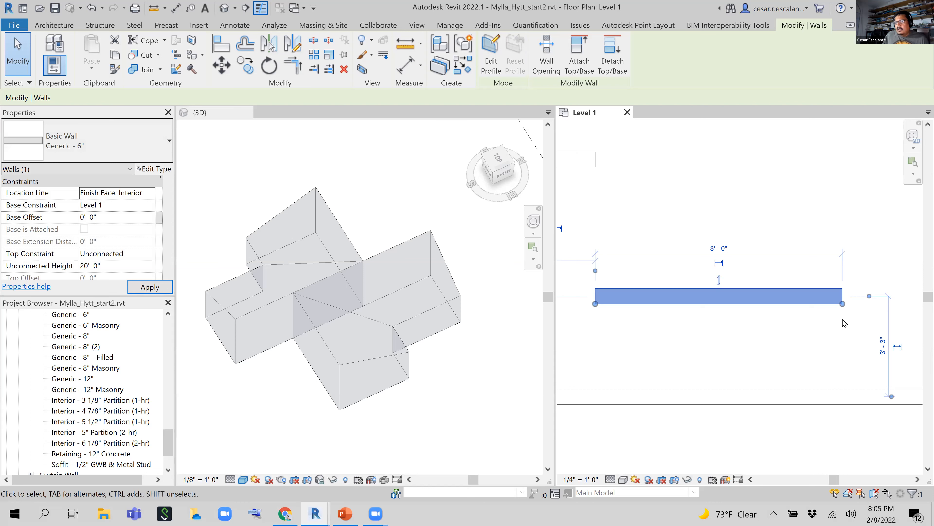
{"action": "scroll", "coordinate": [843, 323], "scroll_direction": "up", "scroll_amount": 2}
{"action": "middle_click_drag", "start_coordinate": [897, 329], "coordinate": [900, 323]}
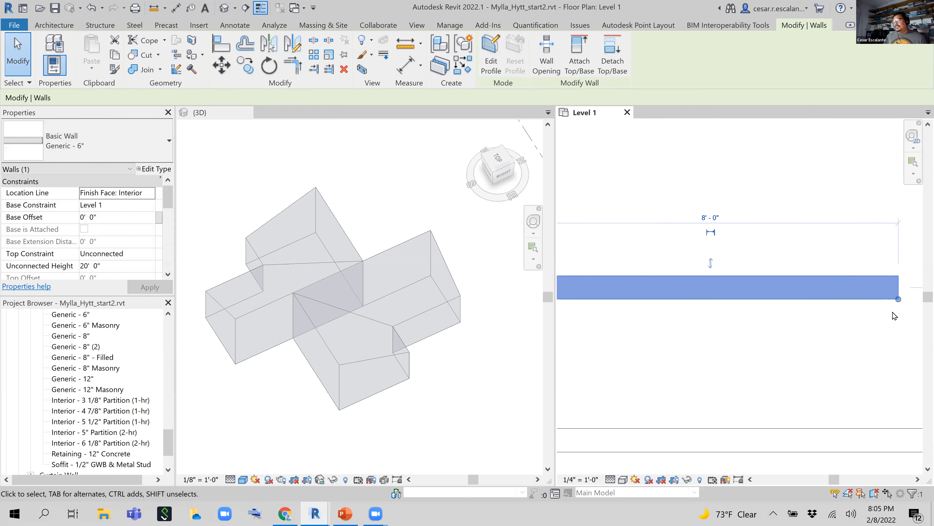
{"action": "scroll", "coordinate": [897, 326], "scroll_direction": "down", "scroll_amount": 1}
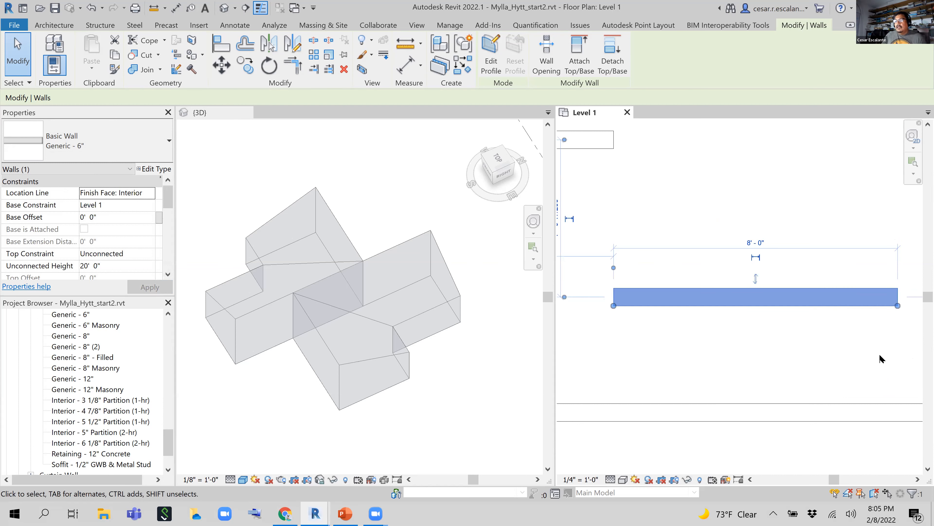
{"action": "left_click", "coordinate": [756, 280]}
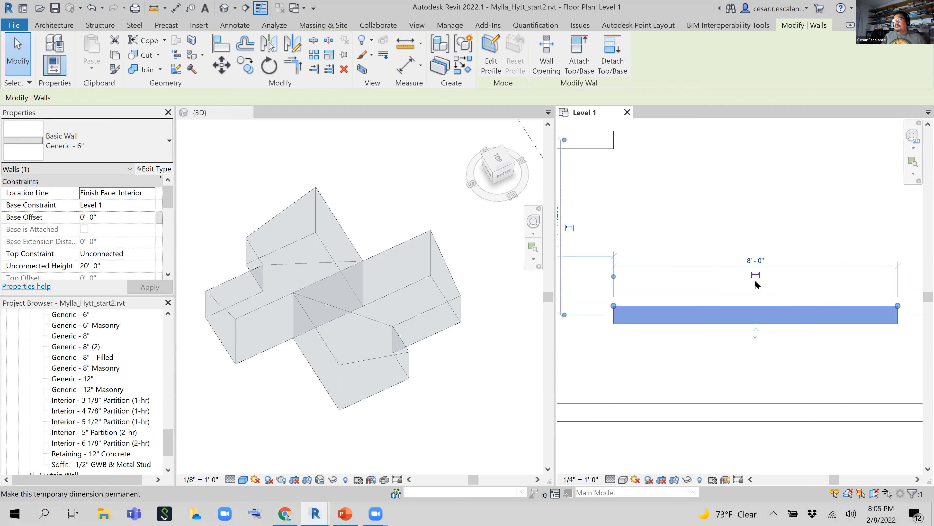
{"action": "left_click", "coordinate": [756, 333]}
Step: Set the 8' wall's location line to Wall Centerline, try flipping its orientation about the centerline, and reselect the wall
{"action": "left_click", "coordinate": [151, 194]}
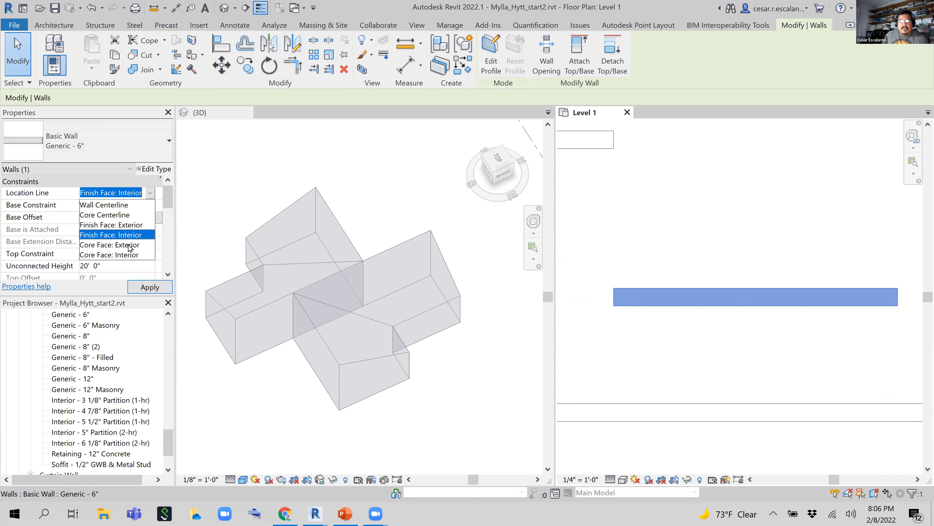
{"action": "left_click", "coordinate": [122, 205]}
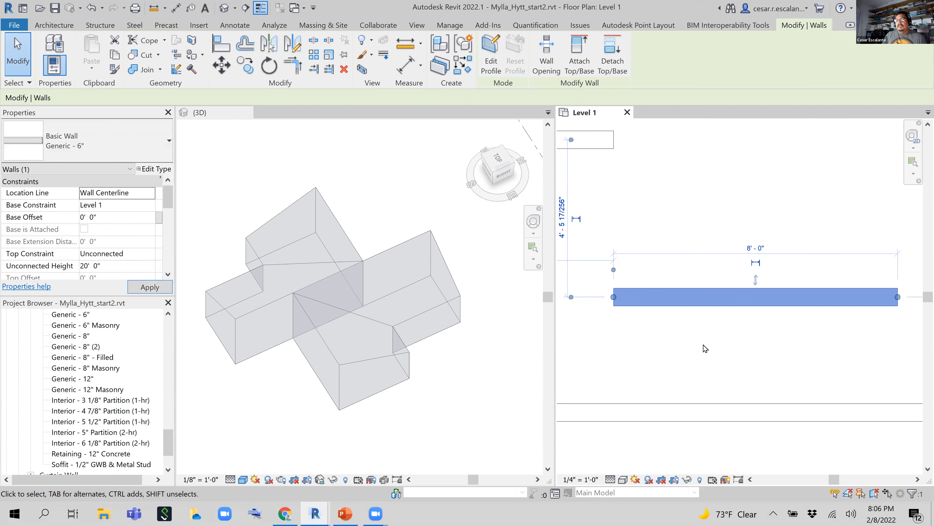
{"action": "left_click", "coordinate": [756, 280]}
{"action": "left_click", "coordinate": [760, 318]}
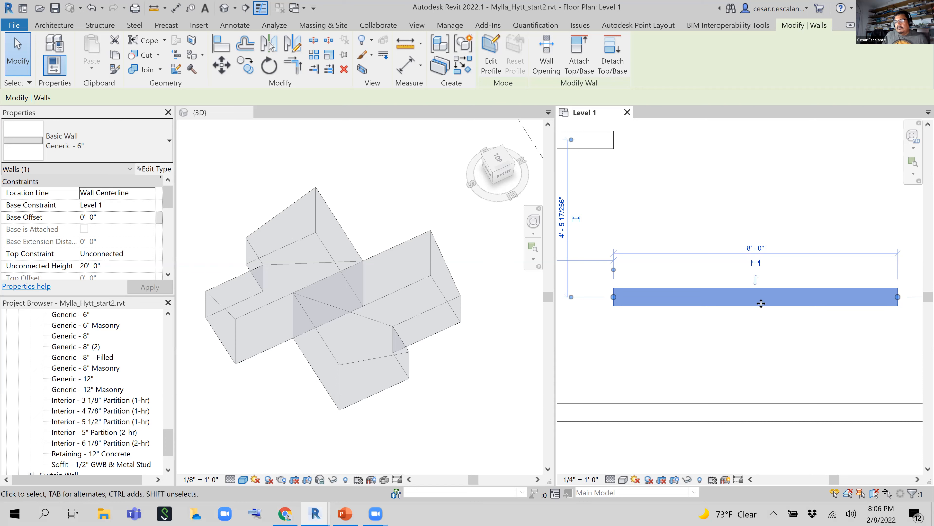
{"action": "left_click", "coordinate": [756, 281]}
{"action": "left_click", "coordinate": [760, 317]}
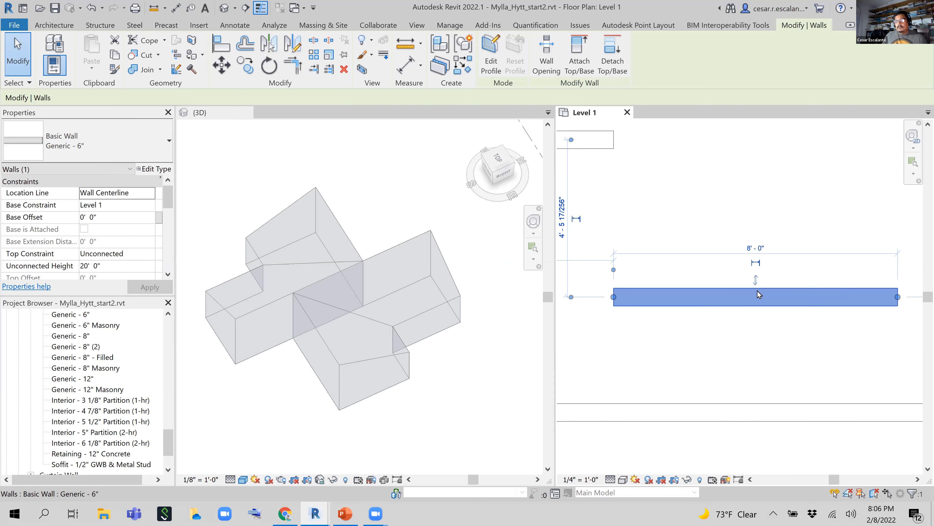
{"action": "left_click", "coordinate": [747, 337]}
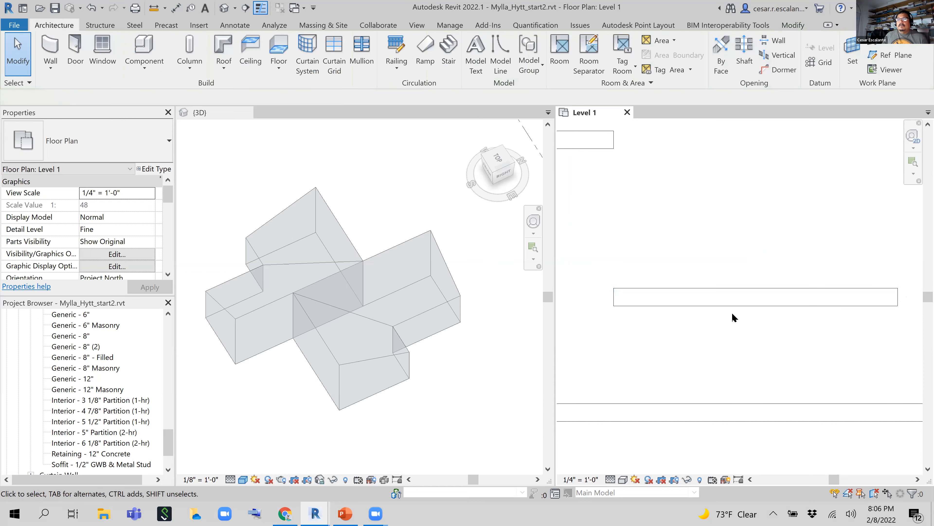
{"action": "left_click", "coordinate": [734, 306]}
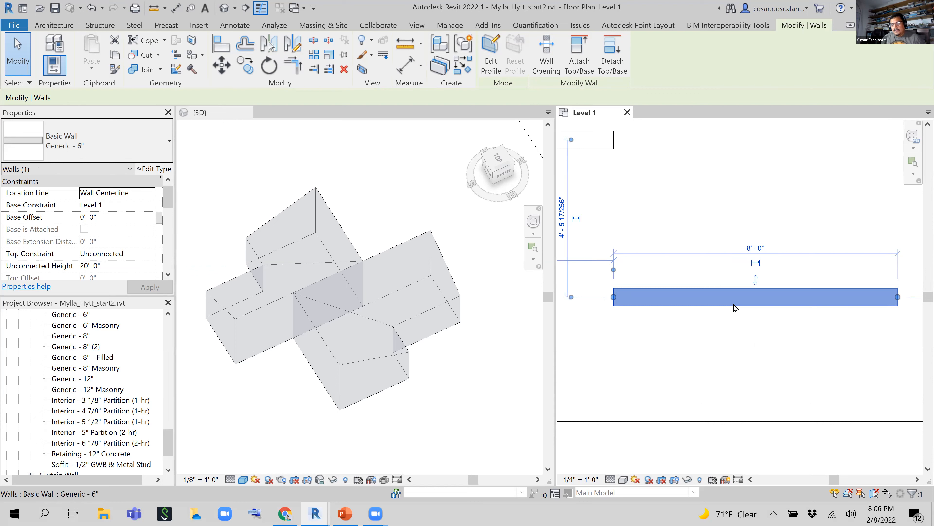
Step: Reselect the 8' wall and examine where its end grips sit relative to the wall centerline
{"action": "left_click", "coordinate": [694, 364]}
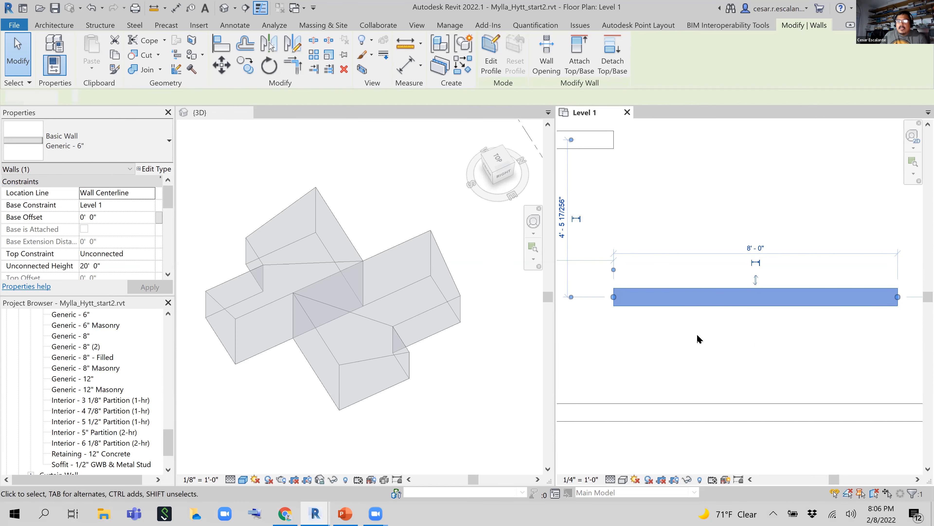
{"action": "left_click", "coordinate": [706, 302]}
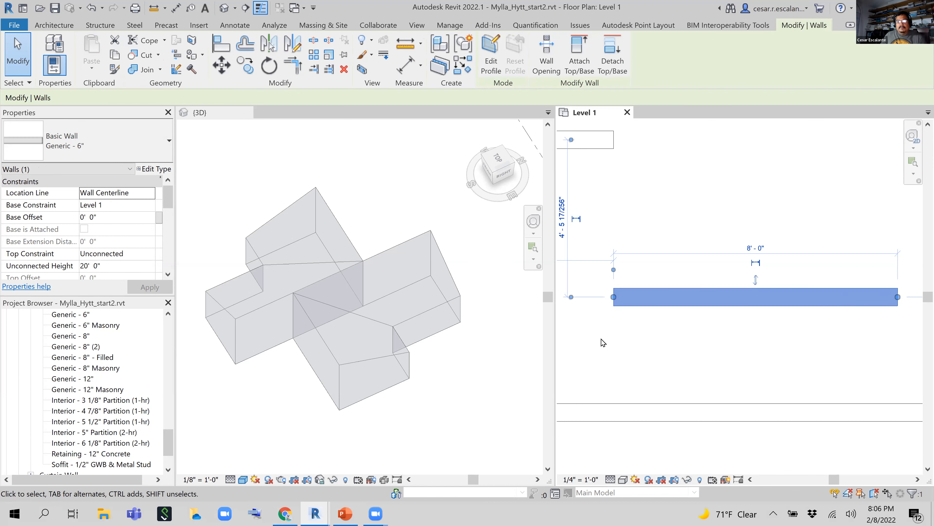
{"action": "mouse_move", "coordinate": [794, 343]}
{"action": "middle_mouse_down"}
{"action": "mouse_move", "coordinate": [782, 354]}
{"action": "mouse_move", "coordinate": [824, 354]}
{"action": "mouse_move", "coordinate": [804, 353]}
{"action": "middle_mouse_up"}
{"action": "middle_click_drag", "start_coordinate": [726, 346], "coordinate": [804, 348]}
{"action": "scroll", "coordinate": [703, 317], "scroll_direction": "up", "scroll_amount": 3}
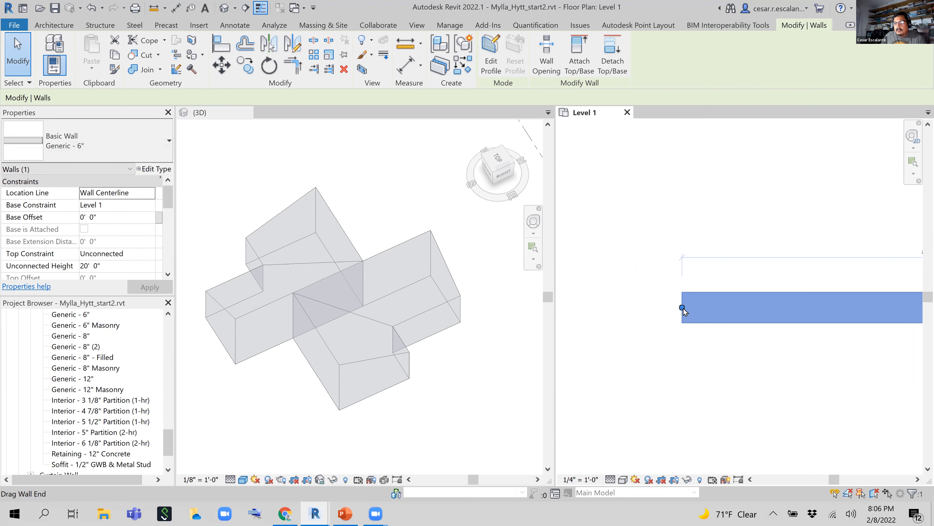
{"action": "scroll", "coordinate": [683, 308], "scroll_direction": "down", "scroll_amount": 2}
{"action": "middle_click_drag", "start_coordinate": [710, 338], "coordinate": [649, 336]}
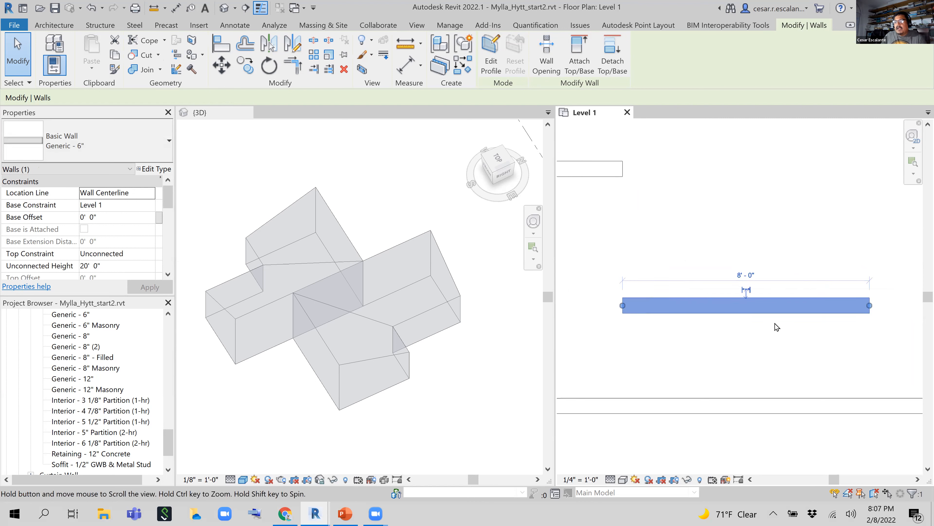
Step: Stretch the 8' wall by its end grip along the centerline, leaving it about 7'-9" long
{"action": "scroll", "coordinate": [876, 310], "scroll_direction": "up", "scroll_amount": 3}
{"action": "left_click_drag", "start_coordinate": [855, 295], "coordinate": [905, 292]}
{"action": "middle_click_drag", "start_coordinate": [905, 293], "coordinate": [654, 292]}
{"action": "left_click_drag", "start_coordinate": [655, 292], "coordinate": [857, 294]}
{"action": "left_click_drag", "start_coordinate": [610, 306], "coordinate": [899, 295]}
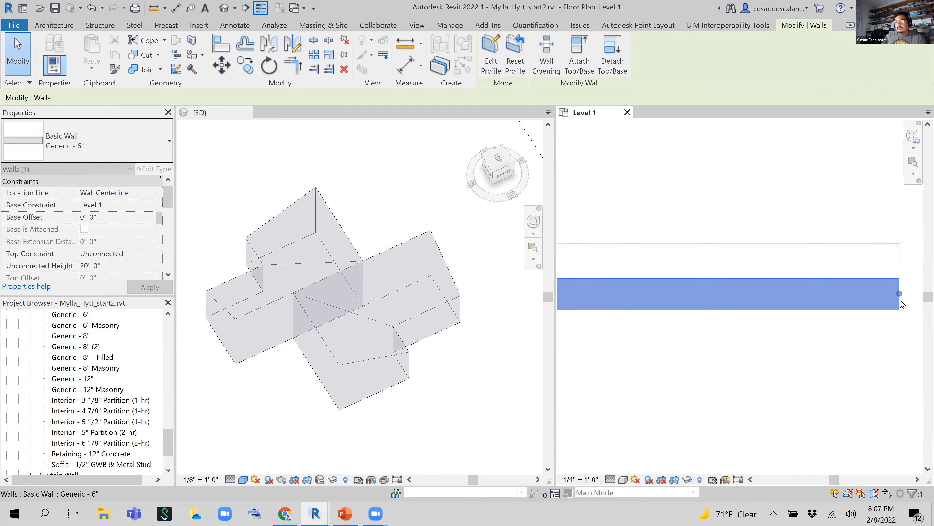
{"action": "key", "text": "r"}
{"action": "key", "text": "s"}
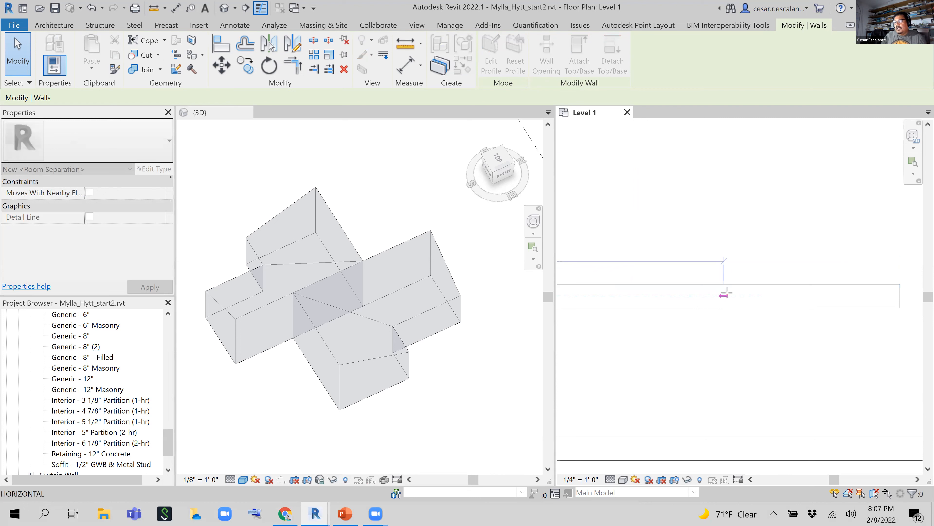
{"action": "left_click_drag", "start_coordinate": [727, 292], "coordinate": [727, 294]}
{"action": "scroll", "coordinate": [768, 317], "scroll_direction": "down", "scroll_amount": 3}
{"action": "middle_click_drag", "start_coordinate": [707, 344], "coordinate": [821, 335]}
{"action": "scroll", "coordinate": [822, 335], "scroll_direction": "down", "scroll_amount": 2}
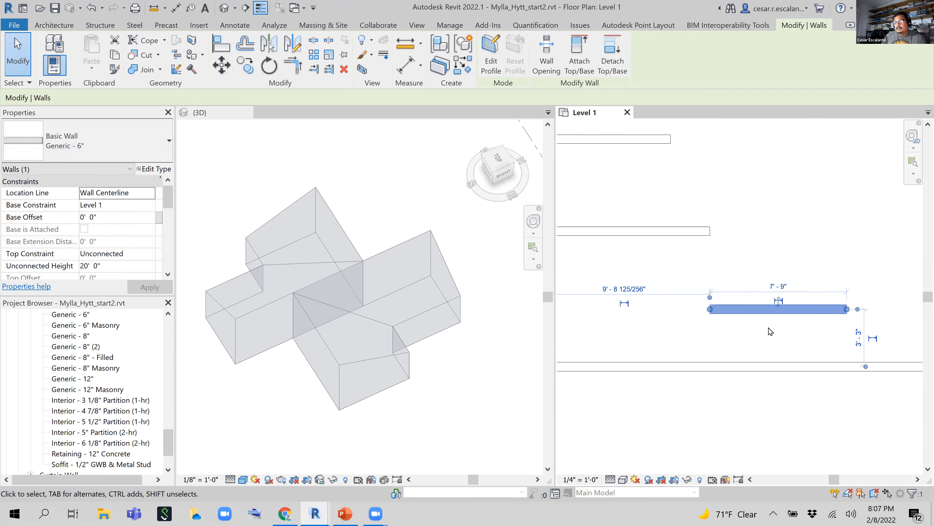
Step: Select all six practice walls below the building plan and delete them
{"action": "left_click", "coordinate": [768, 327]}
{"action": "scroll", "coordinate": [774, 346], "scroll_direction": "down", "scroll_amount": 4}
{"action": "middle_click_drag", "start_coordinate": [788, 401], "coordinate": [820, 377]}
{"action": "scroll", "coordinate": [769, 346], "scroll_direction": "down", "scroll_amount": 3}
{"action": "middle_click_drag", "start_coordinate": [768, 356], "coordinate": [731, 349]}
{"action": "left_click_drag", "start_coordinate": [630, 249], "coordinate": [856, 396]}
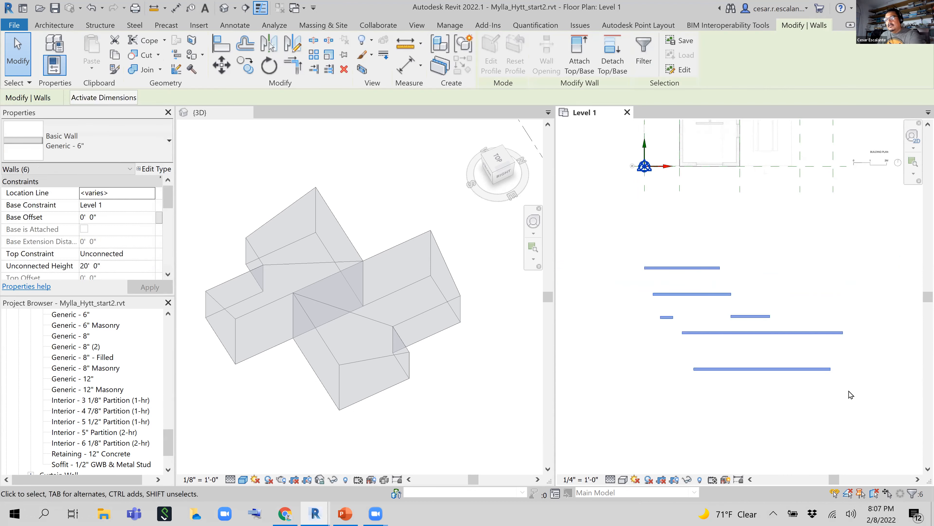
{"action": "key", "text": "Delete"}
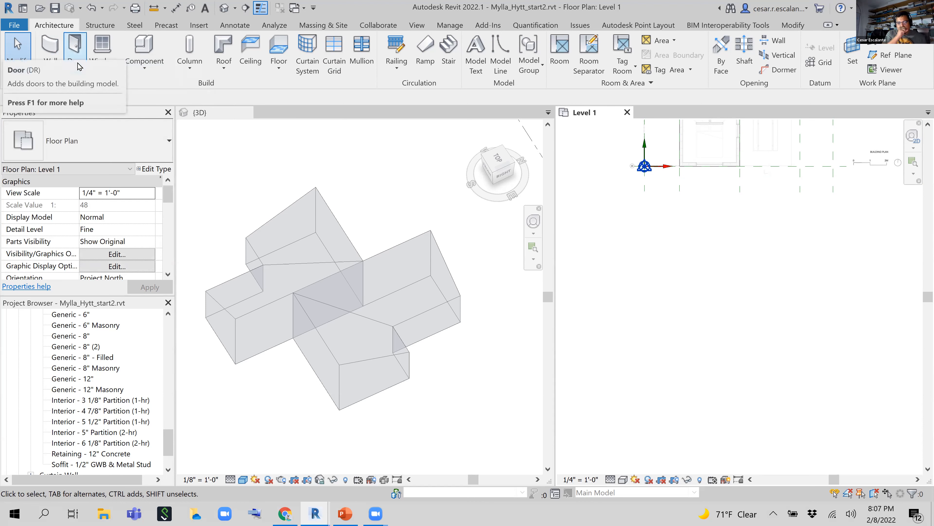
Step: Draw a rectangular enclosure of Generic - 6" walls, about 23'-0" by 8'-6", in the empty area below the building plan
{"action": "left_click", "coordinate": [51, 45]}
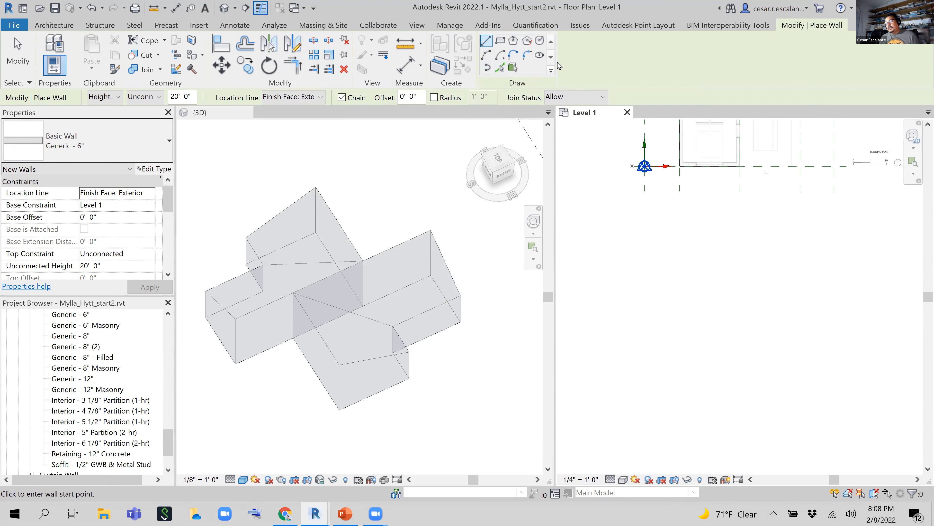
{"action": "left_click", "coordinate": [501, 41]}
{"action": "left_click", "coordinate": [645, 235]}
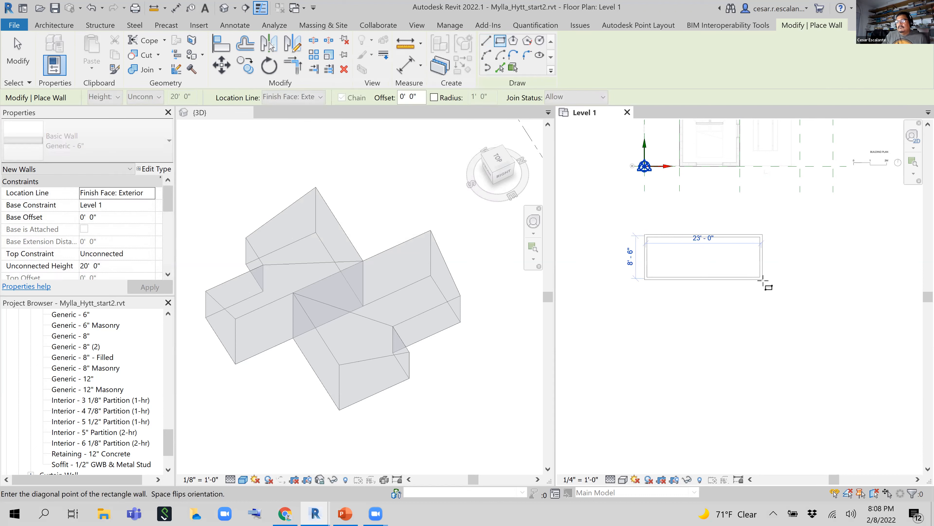
{"action": "left_click", "coordinate": [762, 280]}
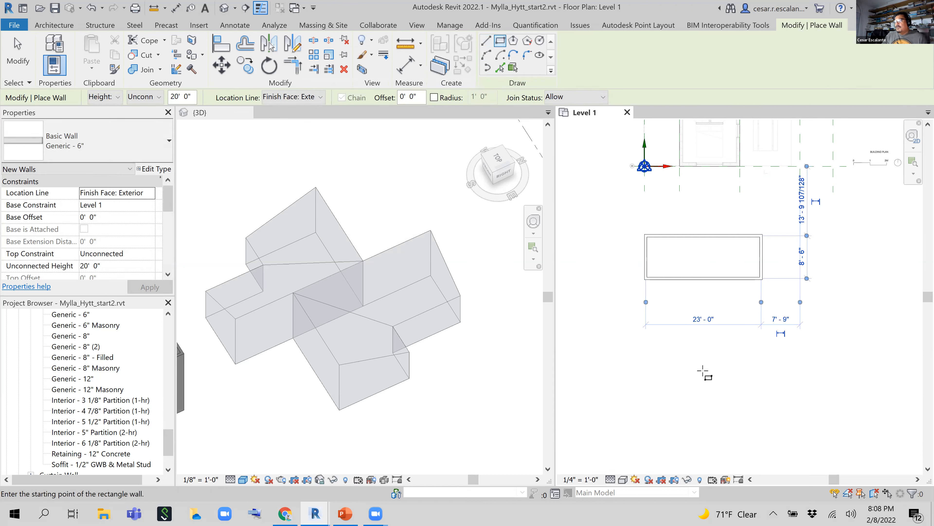
Step: Draw two more rectangular wall enclosures: one about 14'-0" deep below the first, and one about 14'-6" by 14'-0" to its right
{"action": "left_click", "coordinate": [685, 337]}
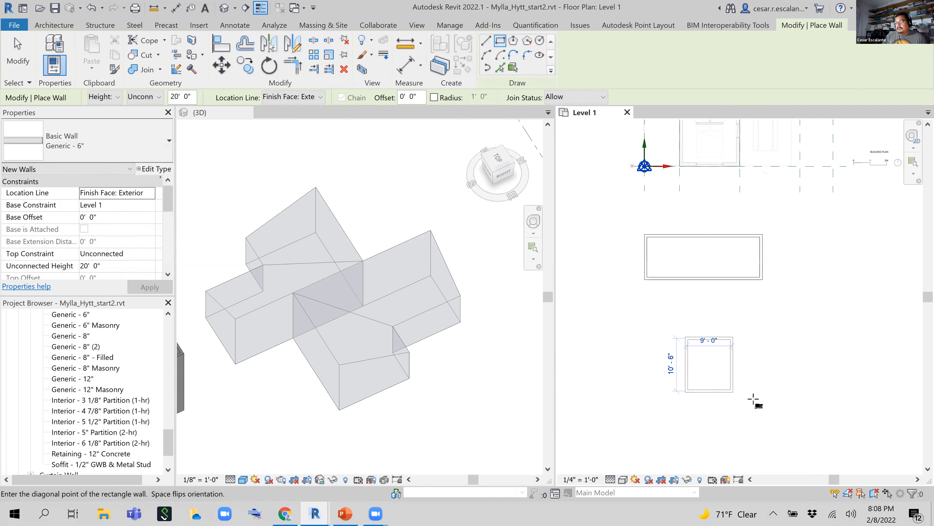
{"action": "left_click", "coordinate": [782, 409]}
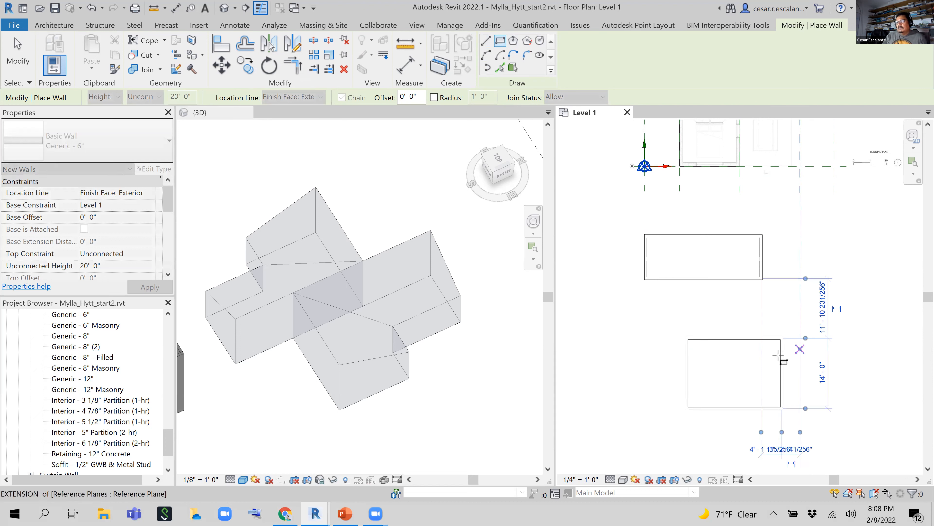
{"action": "middle_click_drag", "start_coordinate": [781, 354], "coordinate": [715, 364]}
{"action": "left_click", "coordinate": [767, 231]}
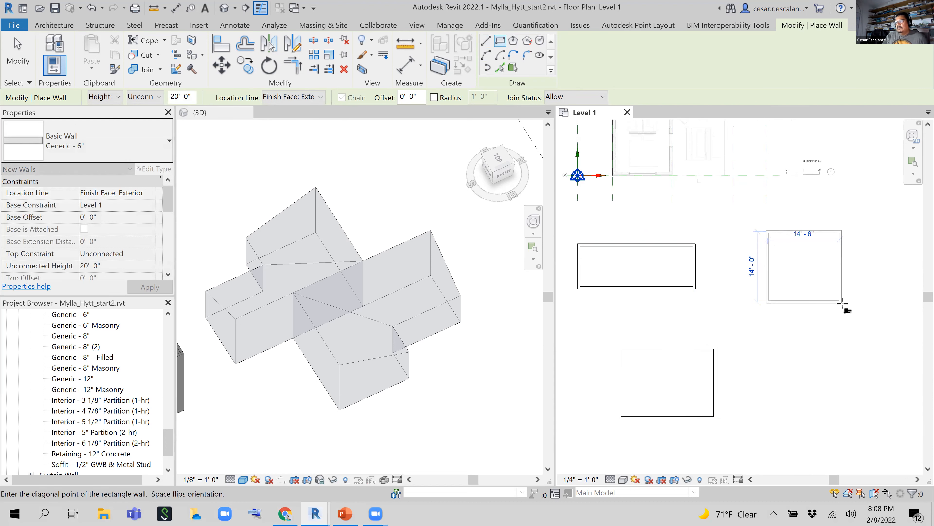
{"action": "left_click", "coordinate": [841, 303]}
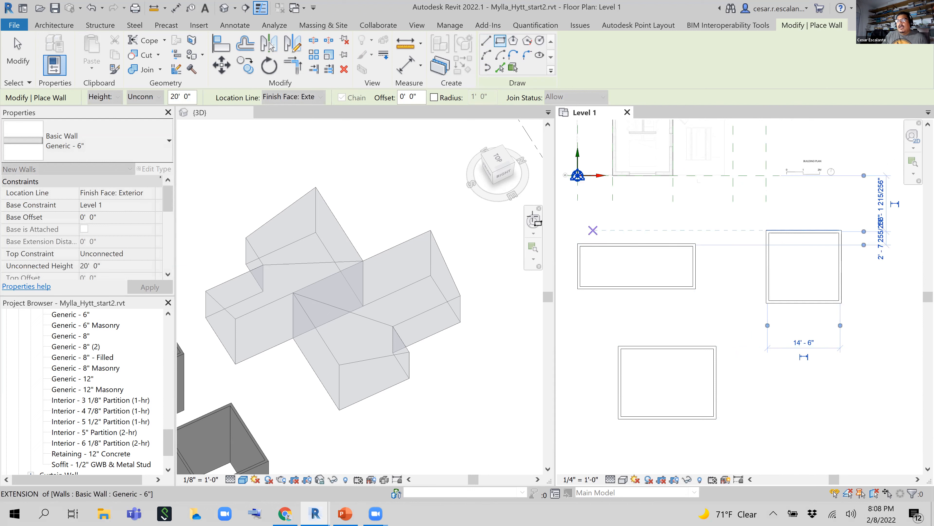
Step: Draw a circular wall with a radius of about 6'-6" below the 14'-6" wide enclosure
{"action": "left_click", "coordinate": [540, 40]}
{"action": "left_click", "coordinate": [786, 383]}
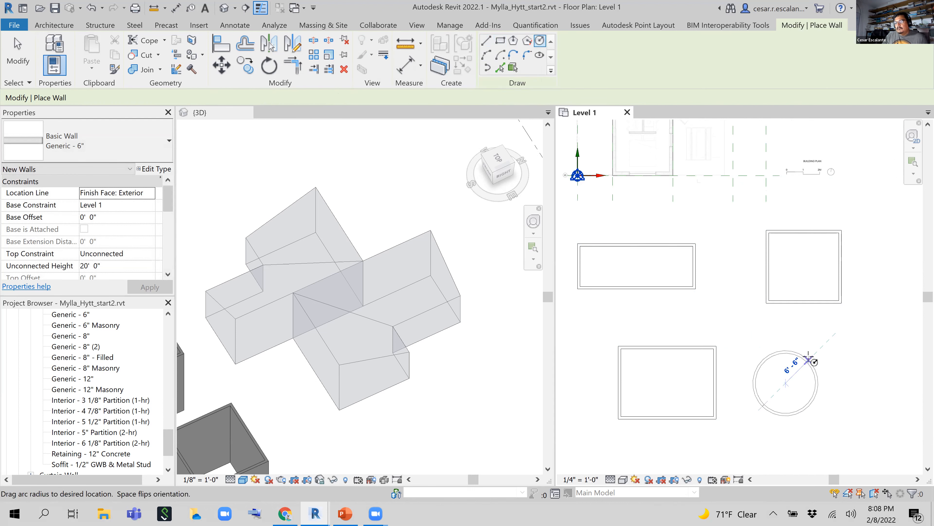
{"action": "left_click", "coordinate": [807, 362]}
Step: Draw a 90° start-end-radius arc wall with a radius of about 17'-1" to the right of the circular wall, and end the wall command
{"action": "middle_click_drag", "start_coordinate": [771, 371], "coordinate": [705, 346]}
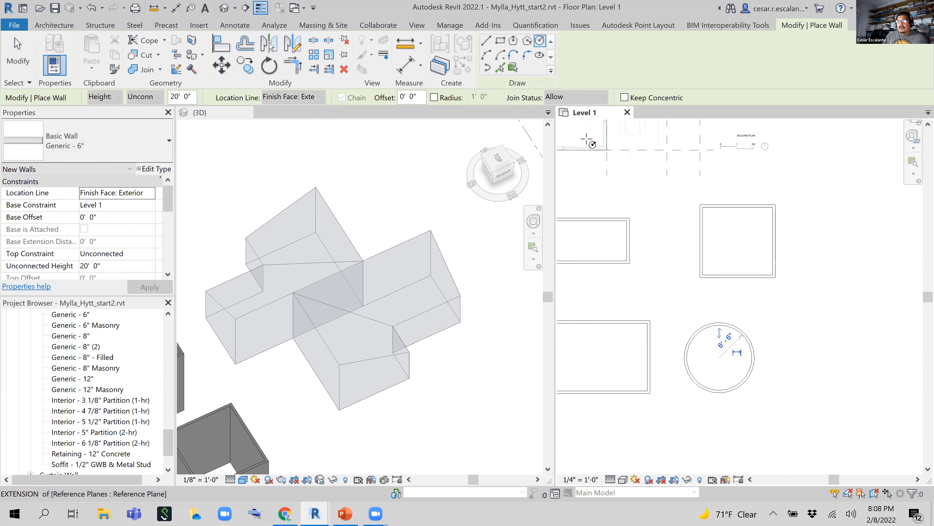
{"action": "left_click", "coordinate": [487, 56]}
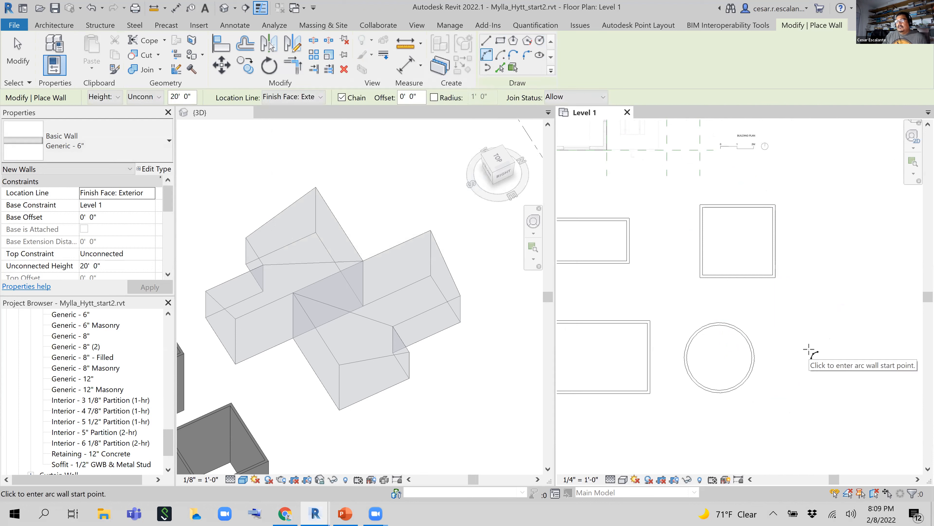
{"action": "left_click", "coordinate": [810, 349]}
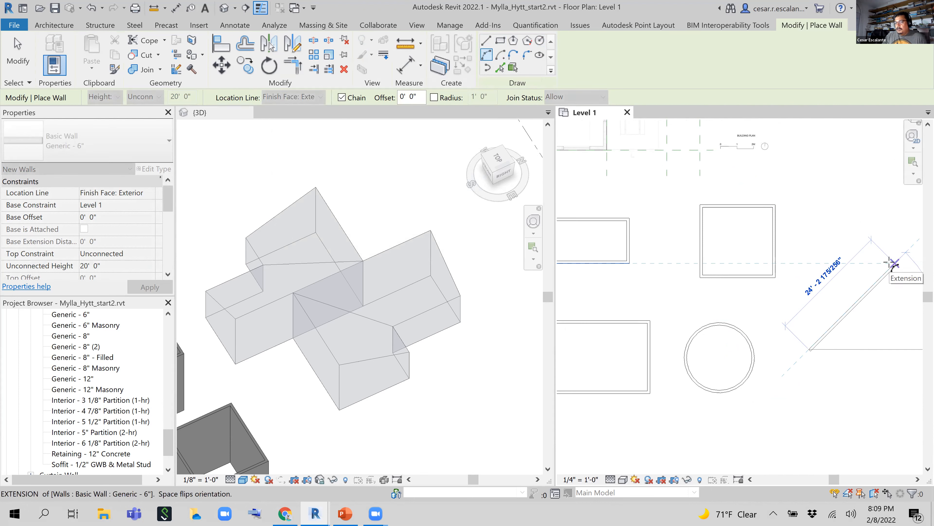
{"action": "left_click", "coordinate": [894, 262]}
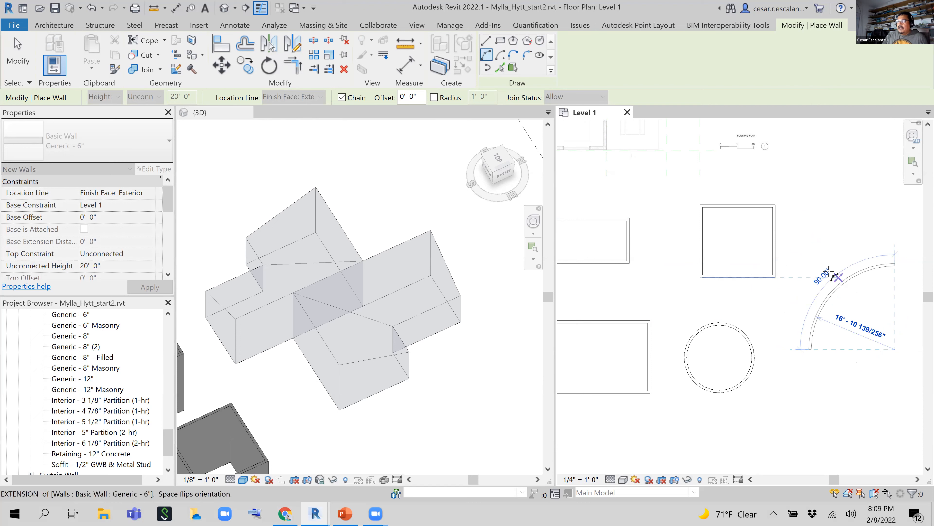
{"action": "middle_click_drag", "start_coordinate": [812, 282], "coordinate": [716, 278]}
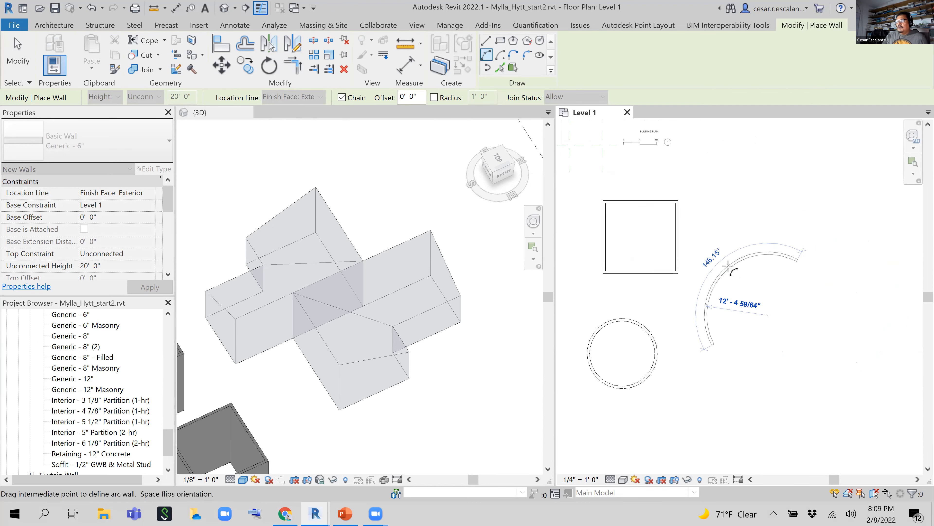
{"action": "left_click", "coordinate": [751, 273]}
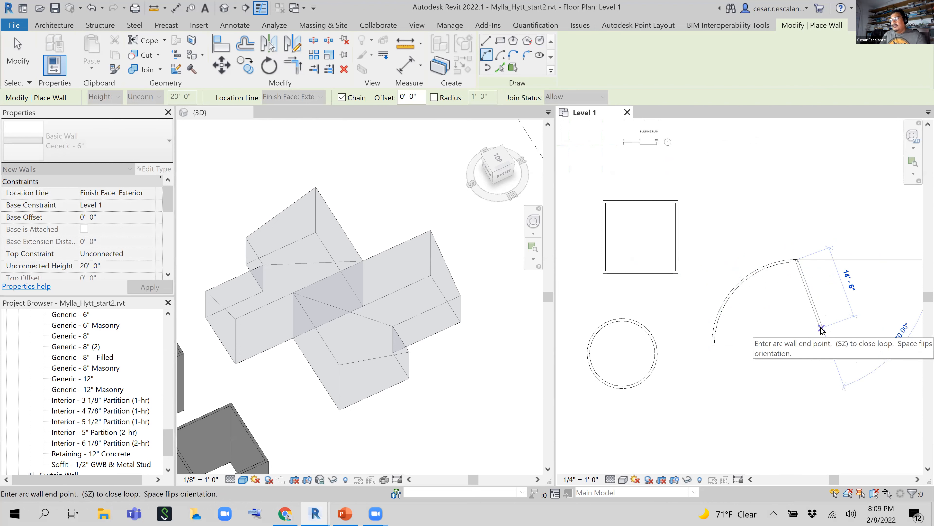
{"action": "key", "text": "Escape"}
{"action": "key", "text": "Escape"}
Step: Set the arc wall's radius to 20' and deselect it
{"action": "left_click", "coordinate": [770, 271]}
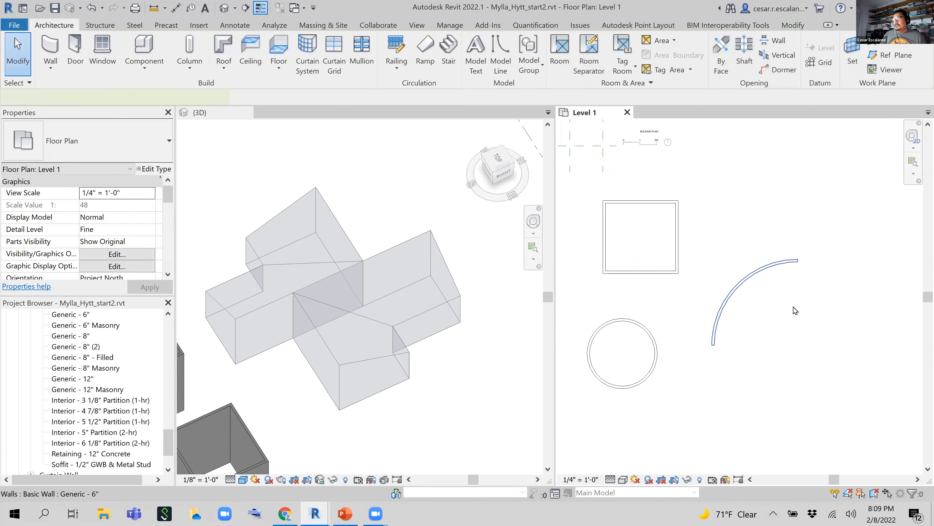
{"action": "left_click", "coordinate": [775, 328]}
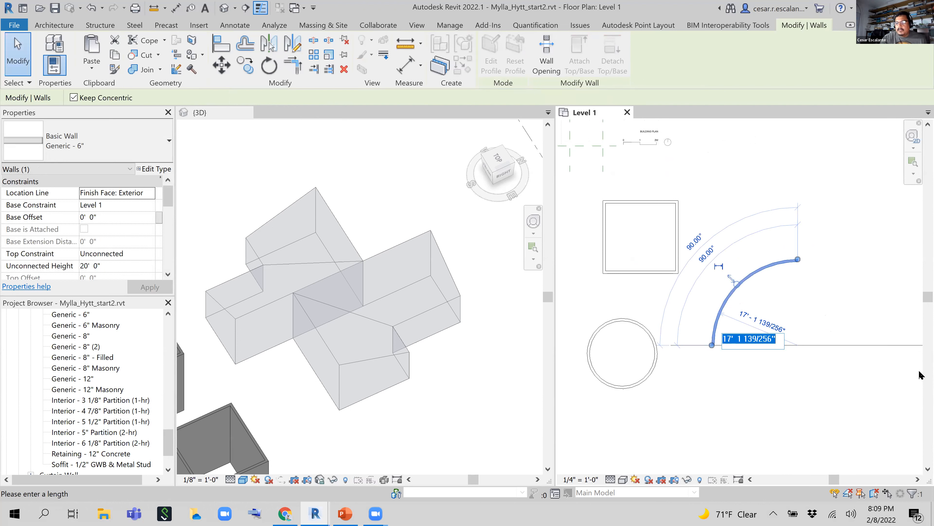
{"action": "type", "text": "20"}
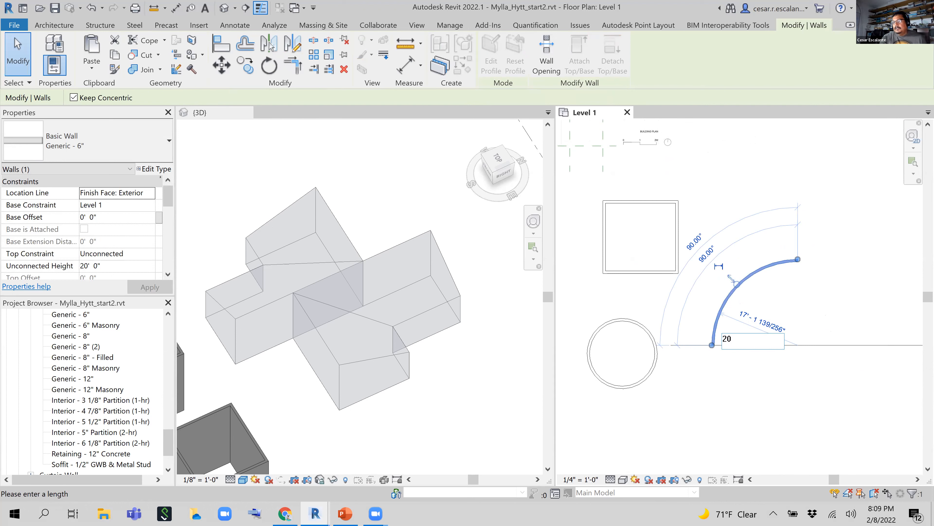
{"action": "key", "text": "Return"}
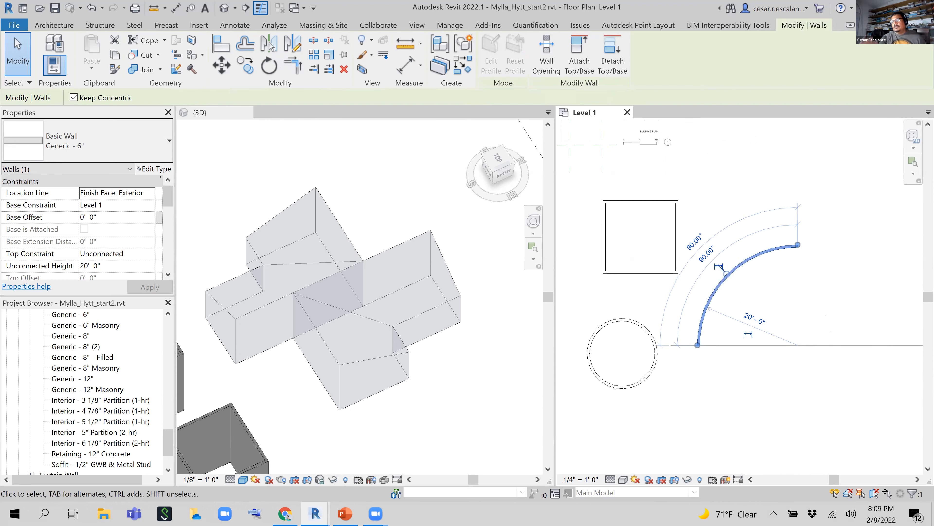
{"action": "key", "text": "Escape"}
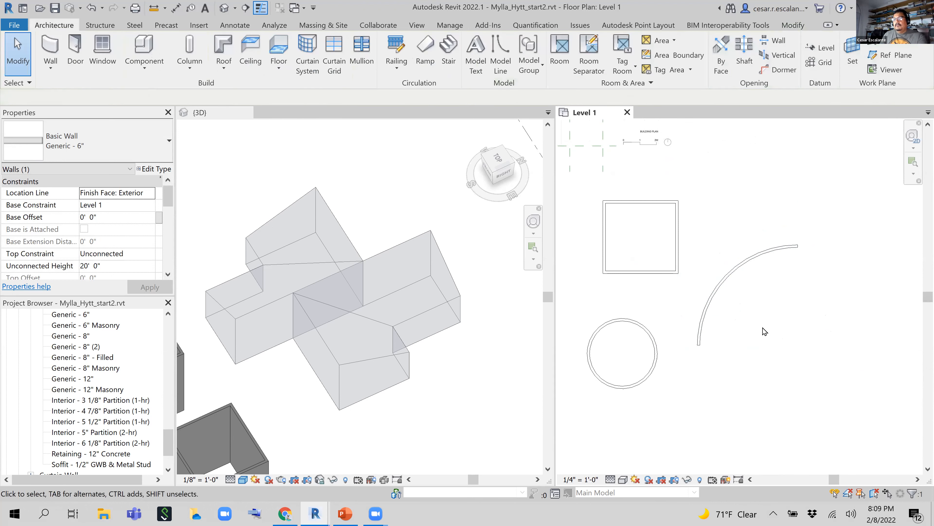
Step: Draw a six-sided inscribed polygon of walls with a 10'-0" radius below and to the right of the arc wall
{"action": "left_click", "coordinate": [52, 47]}
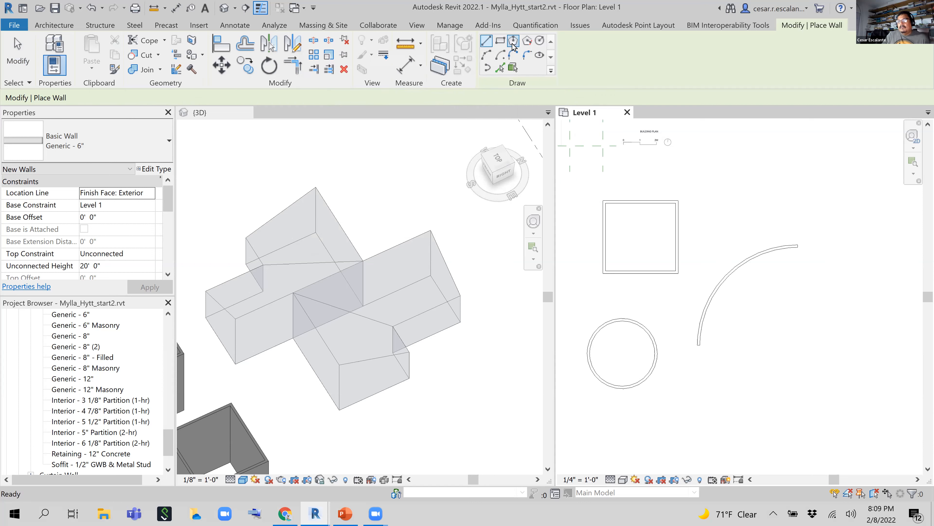
{"action": "left_click", "coordinate": [513, 41]}
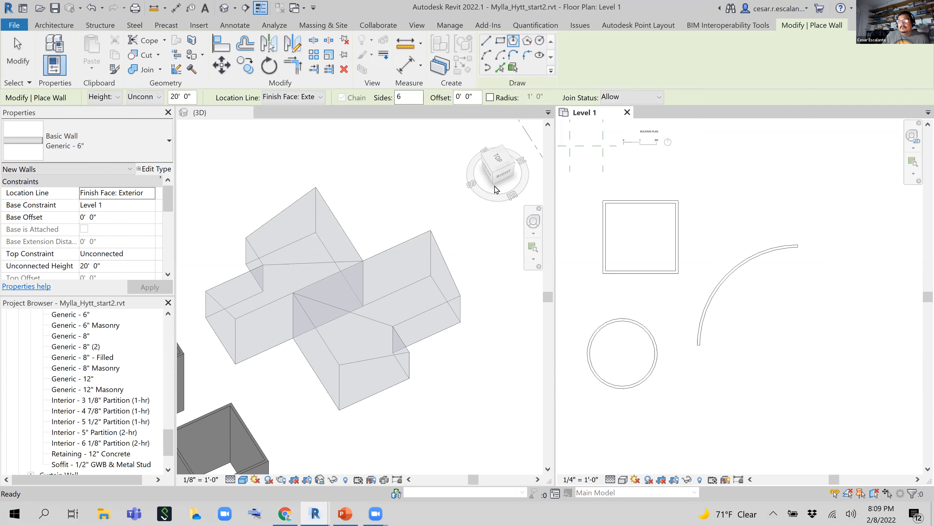
{"action": "scroll", "coordinate": [692, 328], "scroll_direction": "down", "scroll_amount": 2}
{"action": "scroll", "coordinate": [693, 328], "scroll_direction": "down", "scroll_amount": 2}
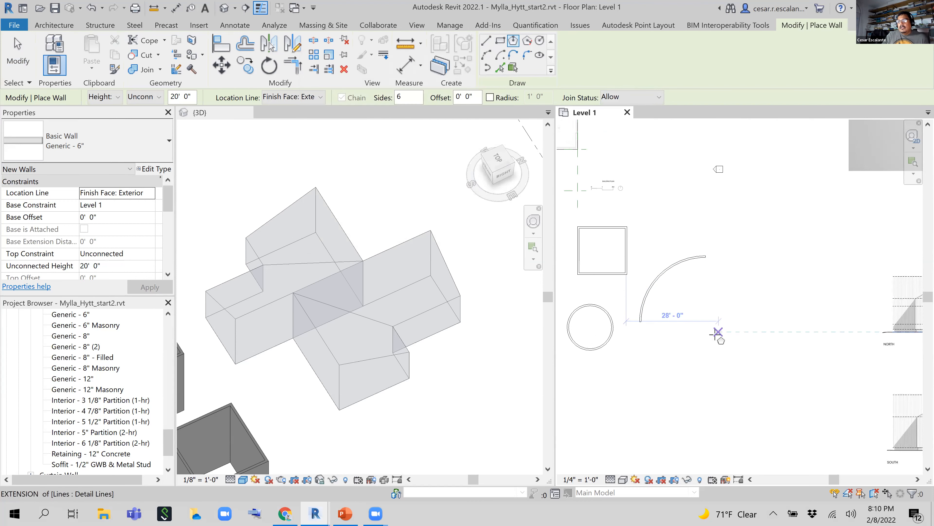
{"action": "left_click", "coordinate": [716, 331]}
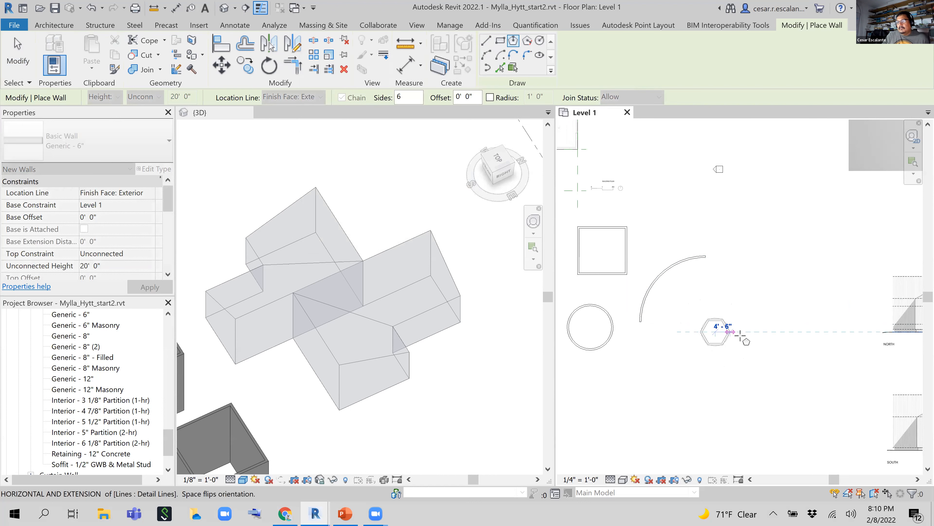
{"action": "scroll", "coordinate": [741, 333], "scroll_direction": "up", "scroll_amount": 3}
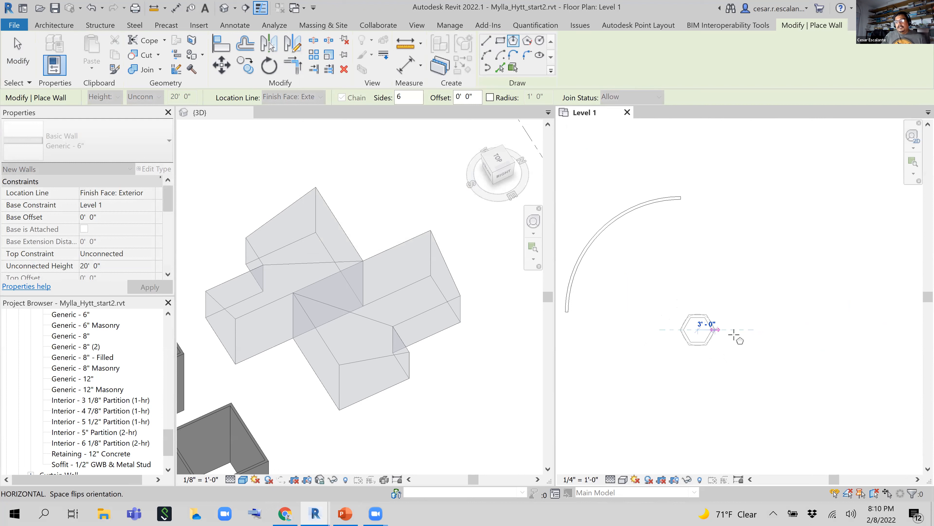
{"action": "scroll", "coordinate": [740, 332], "scroll_direction": "up", "scroll_amount": 1}
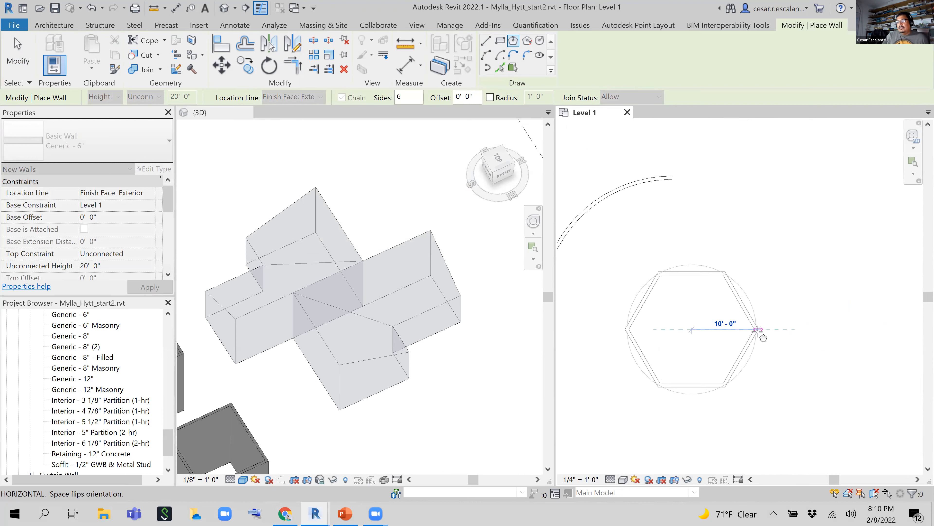
{"action": "left_click", "coordinate": [757, 330]}
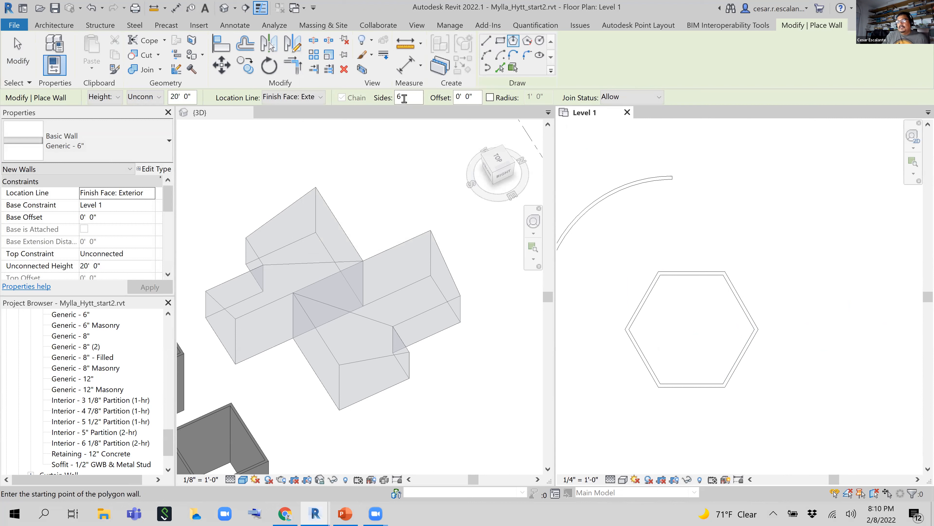
Step: Draw a small ten-sided inscribed polygon of walls above and to the right of the hexagonal walls
{"action": "left_click_drag", "start_coordinate": [415, 95], "coordinate": [383, 99]}
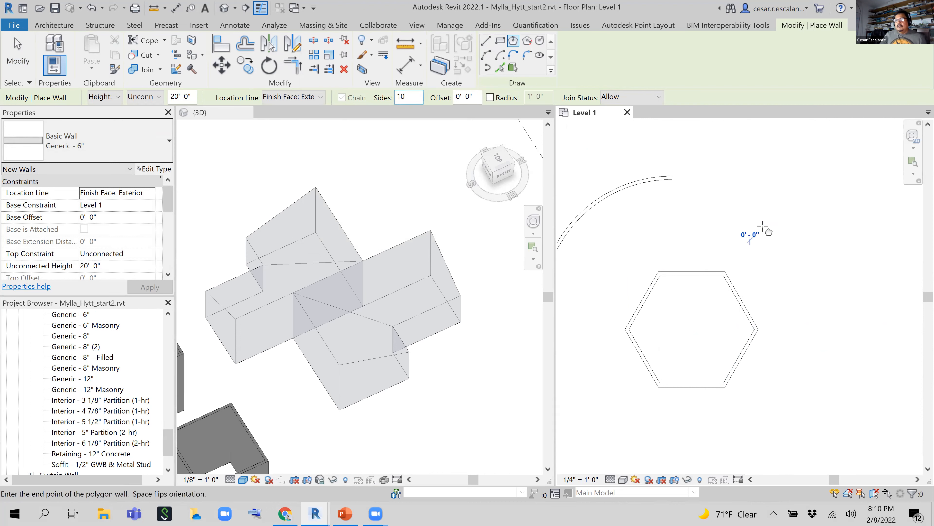
{"action": "left_click", "coordinate": [750, 240]}
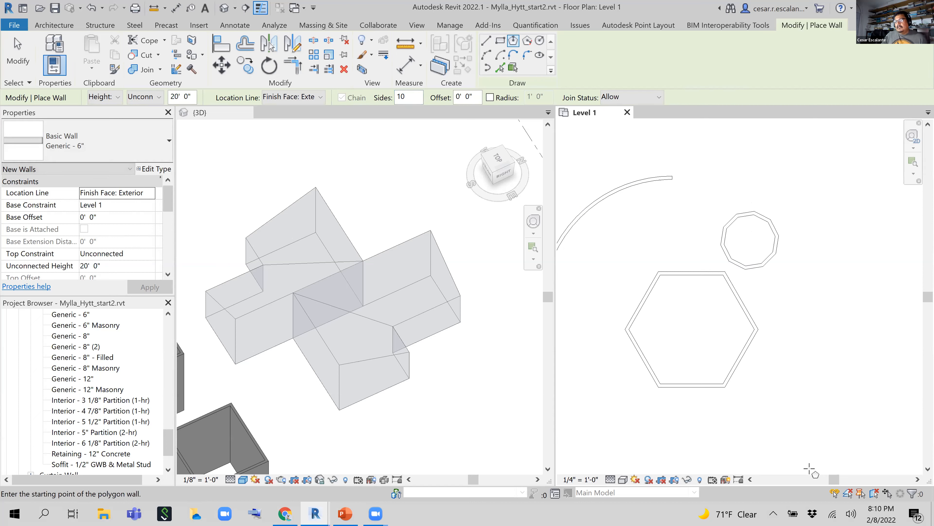
{"action": "scroll", "coordinate": [810, 468], "scroll_direction": "down", "scroll_amount": 2}
{"action": "scroll", "coordinate": [809, 466], "scroll_direction": "down", "scroll_amount": 2}
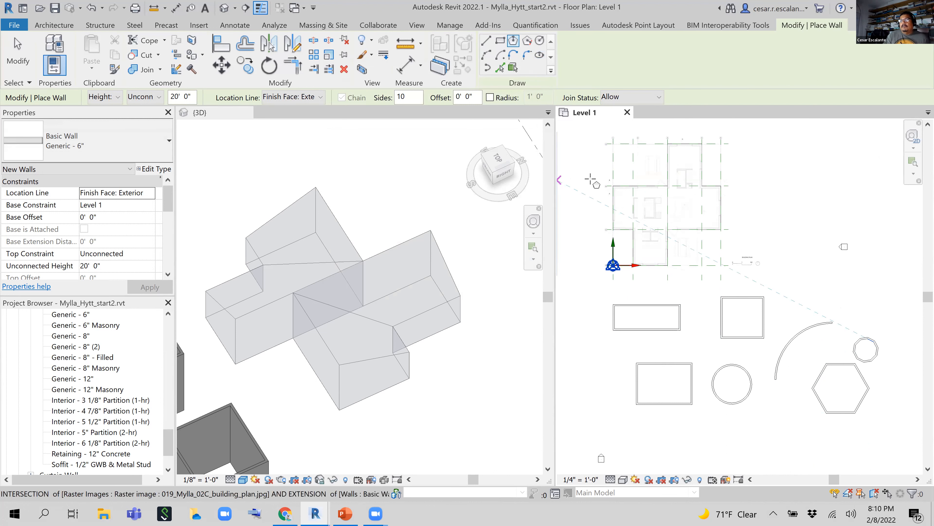
Step: Draw an elliptical wall with half-axes of about 23'-6" and 11'-4" above the arc wall, and end the wall command
{"action": "left_click", "coordinate": [540, 56]}
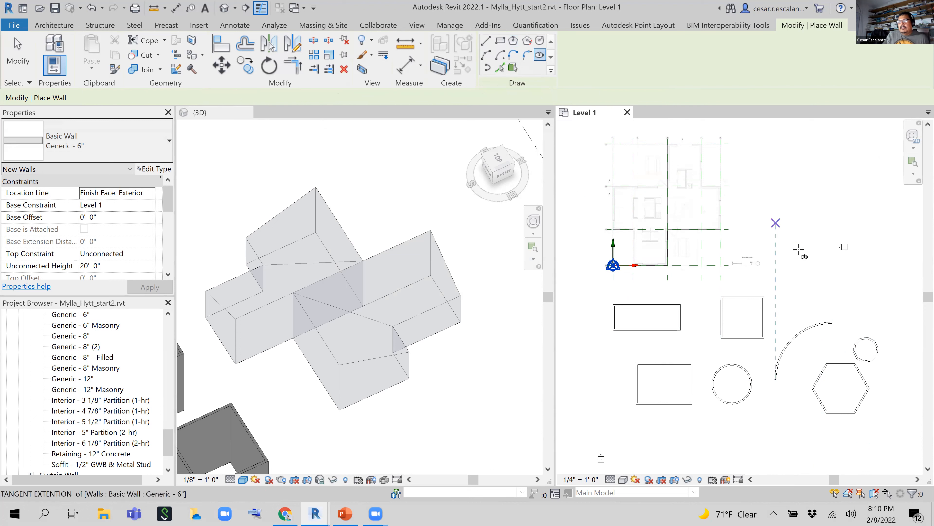
{"action": "middle_click_drag", "start_coordinate": [808, 298], "coordinate": [632, 304]}
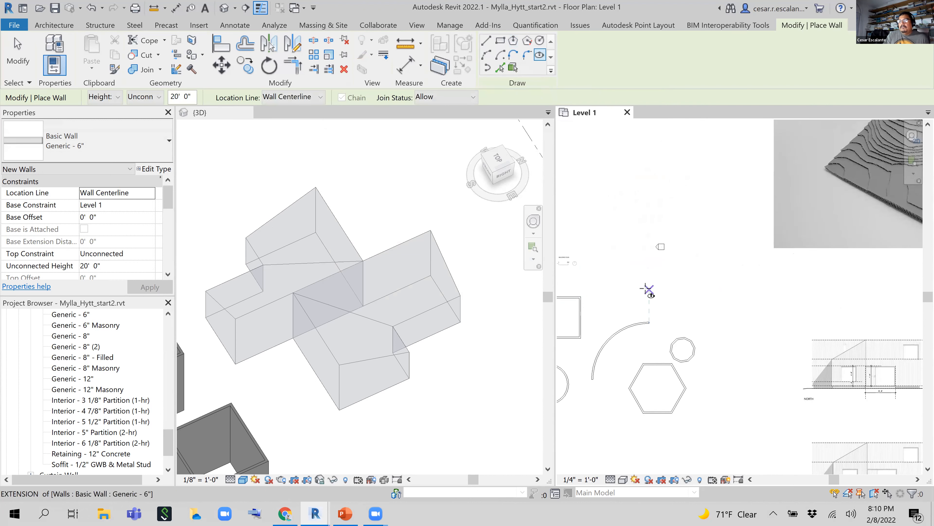
{"action": "left_click", "coordinate": [643, 281]}
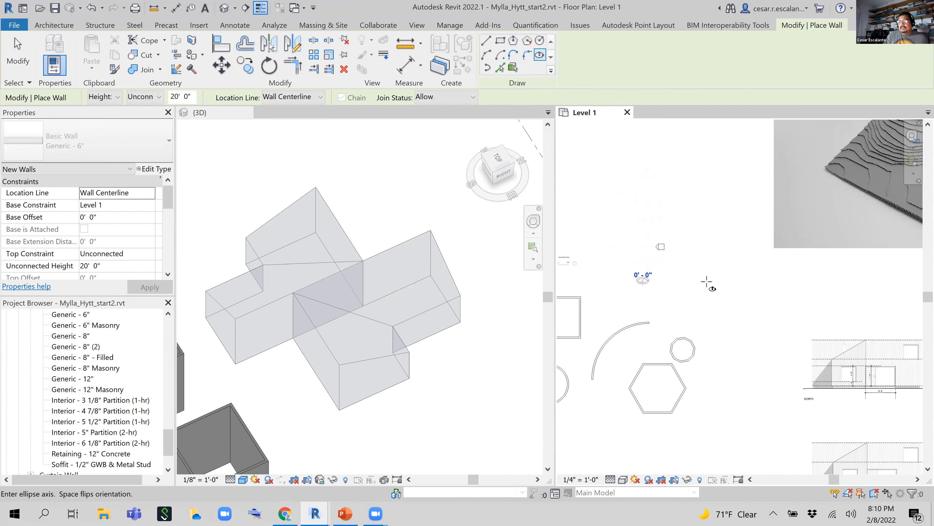
{"action": "left_click", "coordinate": [711, 280]}
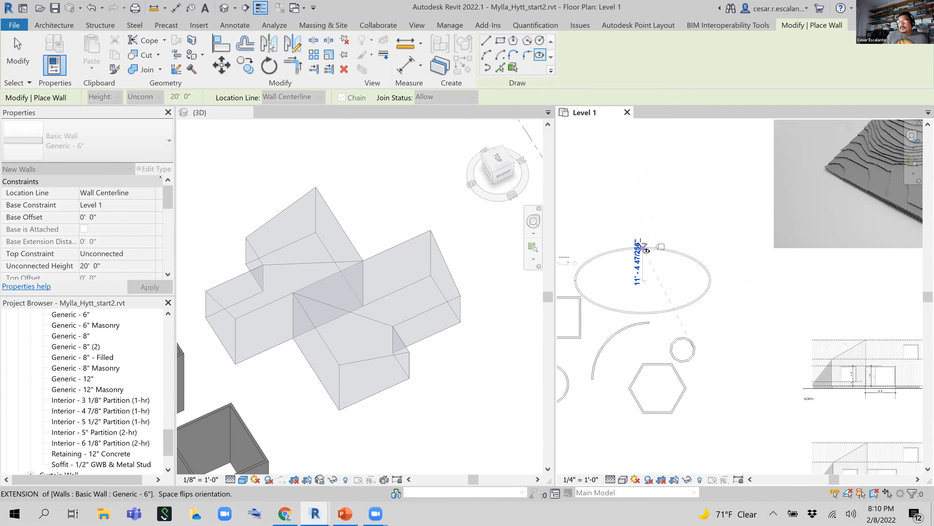
{"action": "middle_click_drag", "start_coordinate": [712, 353], "coordinate": [855, 335]}
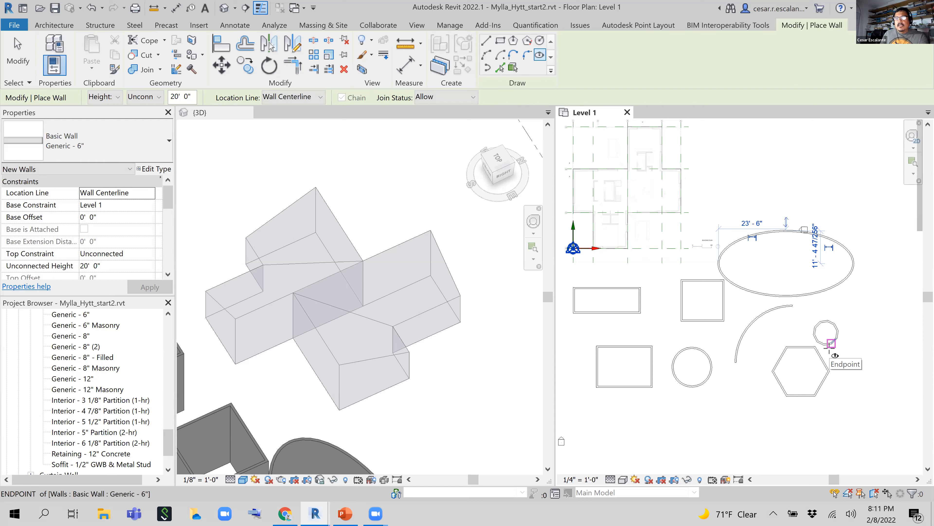
{"action": "key", "text": "Escape"}
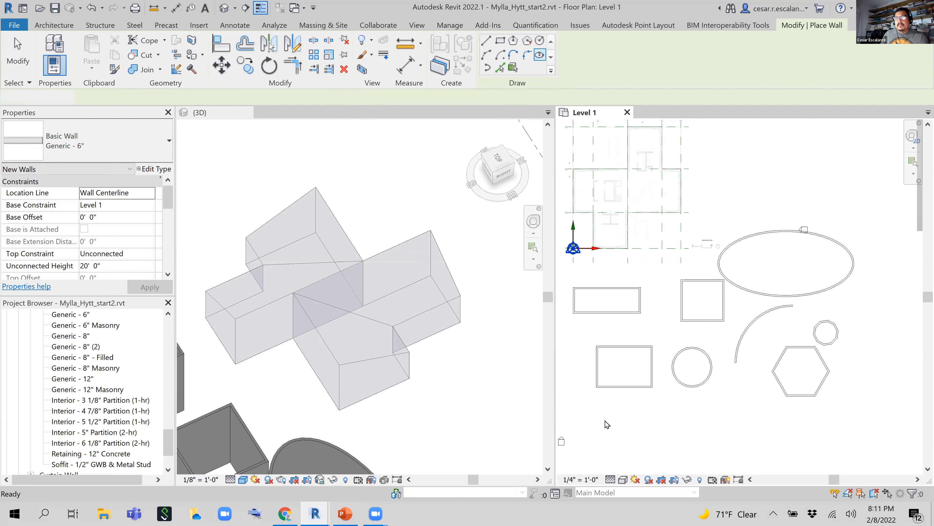
{"action": "key", "text": "Escape"}
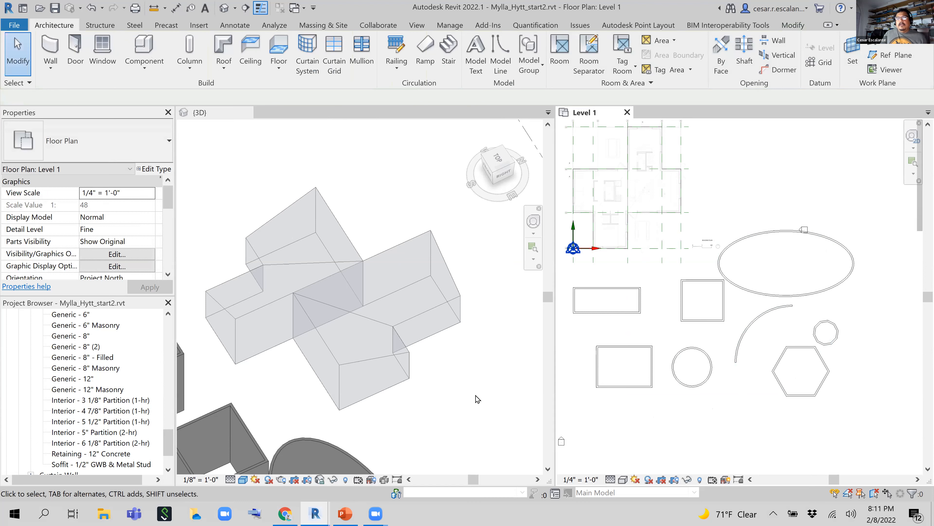
Step: Delete all the practice walls around the building plan: the rectangles, circle, arc, both polygons and the ellipse
{"action": "scroll", "coordinate": [475, 395], "scroll_direction": "down", "scroll_amount": 3}
{"action": "scroll", "coordinate": [465, 372], "scroll_direction": "down", "scroll_amount": 1}
{"action": "middle_click_drag", "start_coordinate": [457, 339], "coordinate": [435, 225]}
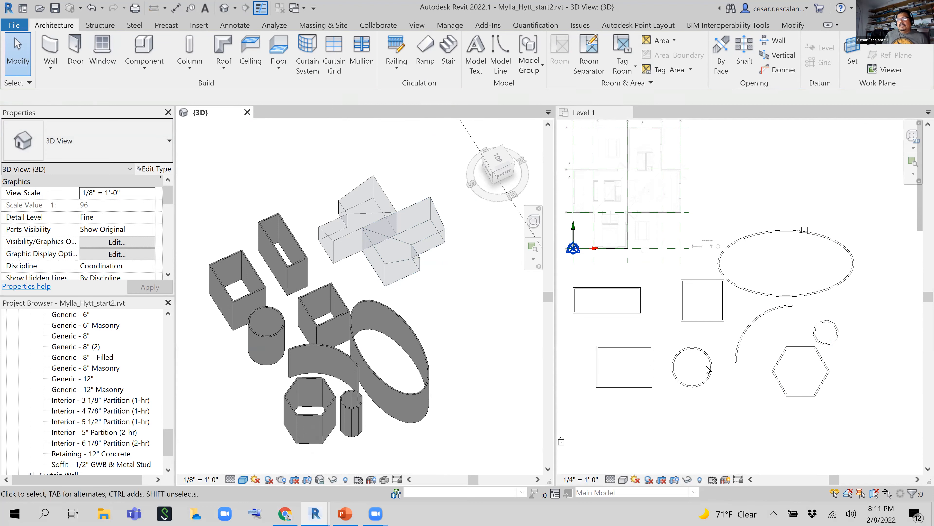
{"action": "left_click", "coordinate": [842, 331]}
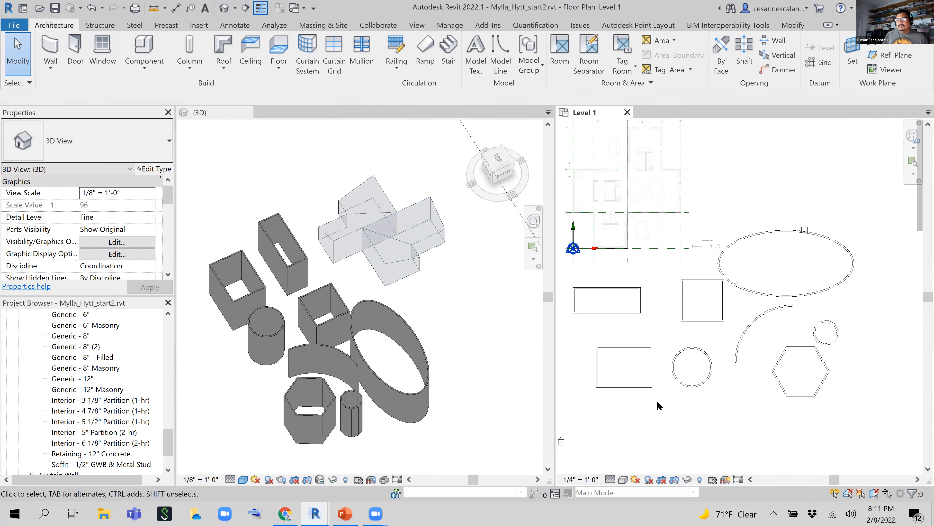
{"action": "left_click_drag", "start_coordinate": [593, 338], "coordinate": [844, 418]}
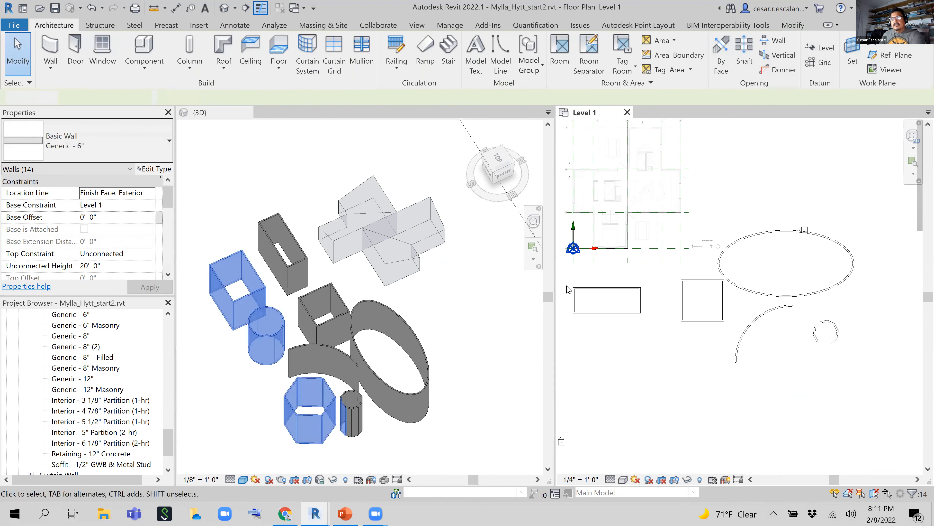
{"action": "key", "text": "Delete"}
{"action": "left_click_drag", "start_coordinate": [675, 272], "coordinate": [869, 395]}
{"action": "key", "text": "Delete"}
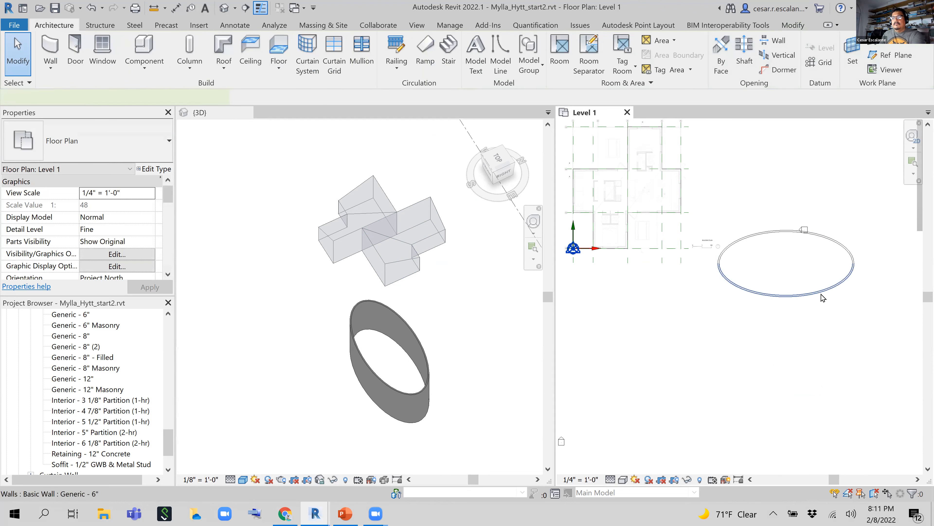
{"action": "left_click", "coordinate": [821, 295]}
{"action": "key", "text": "Delete"}
{"action": "left_click", "coordinate": [845, 248]}
{"action": "key", "text": "Delete"}
{"action": "middle_click_drag", "start_coordinate": [788, 333], "coordinate": [813, 404]}
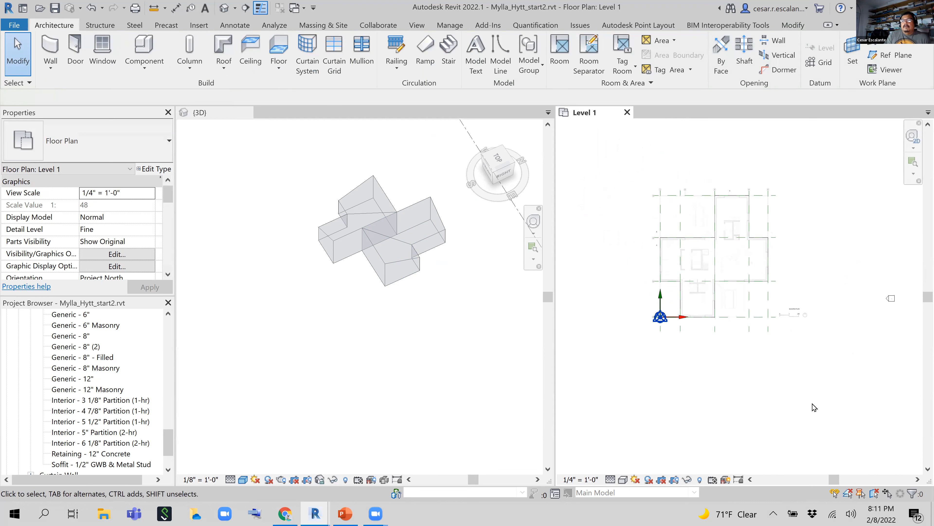
{"action": "scroll", "coordinate": [411, 297], "scroll_direction": "up", "scroll_amount": 3}
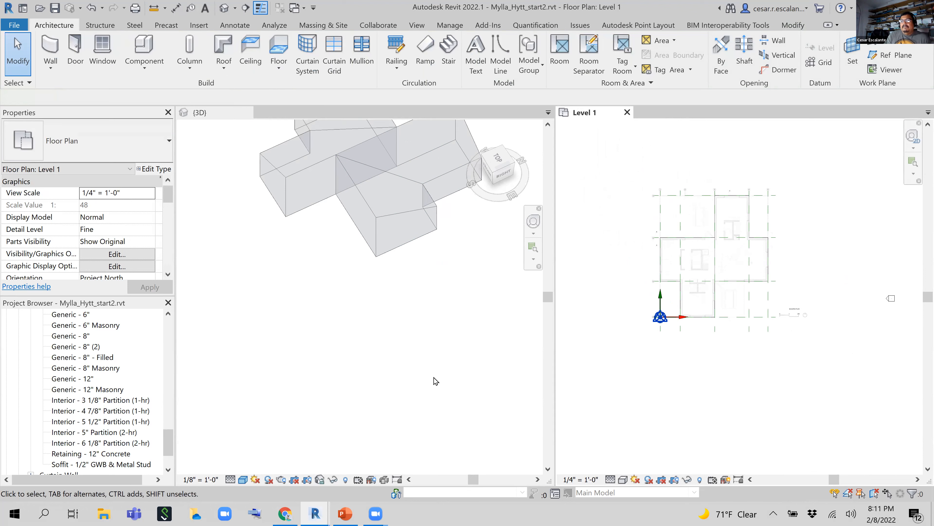
{"action": "scroll", "coordinate": [435, 390], "scroll_direction": "down", "scroll_amount": 2}
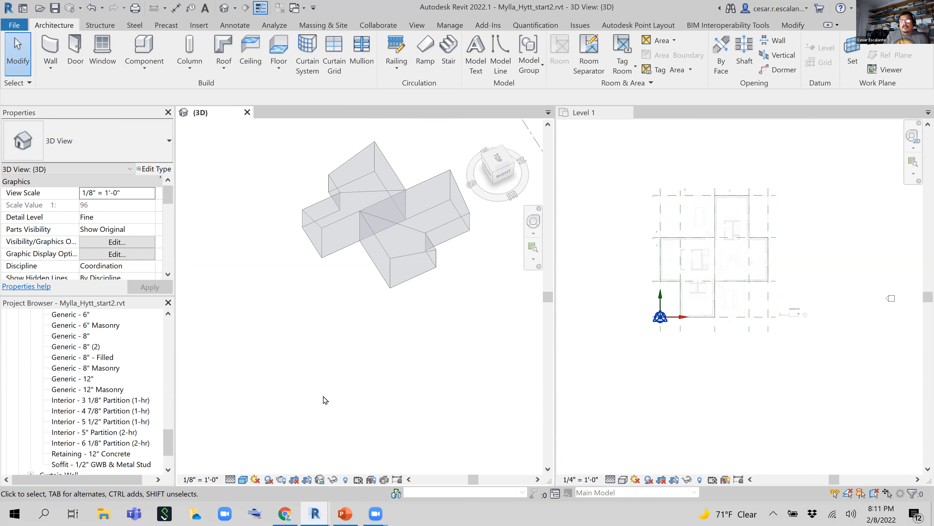
Step: Switch to PowerPoint and present slide 36, Compound Walls, as a full-screen slide show
{"action": "left_click", "coordinate": [345, 514]}
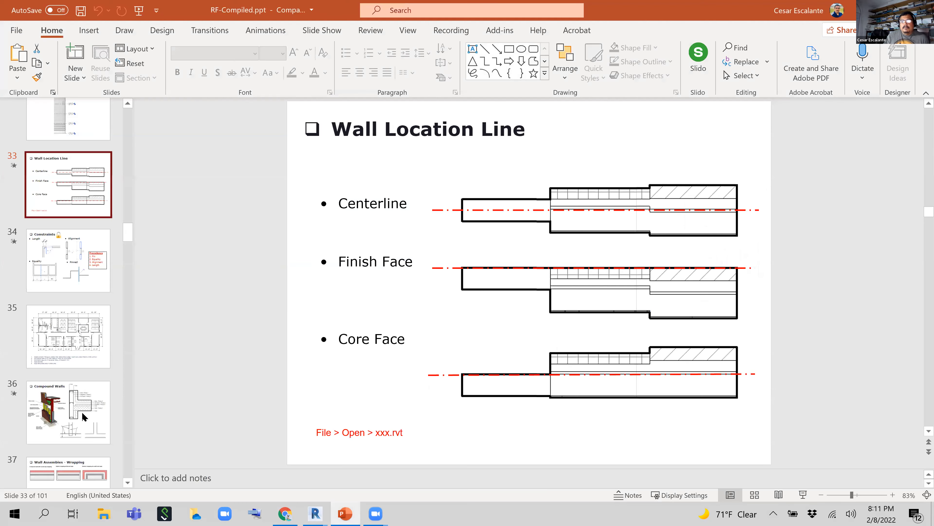
{"action": "left_click", "coordinate": [84, 417]}
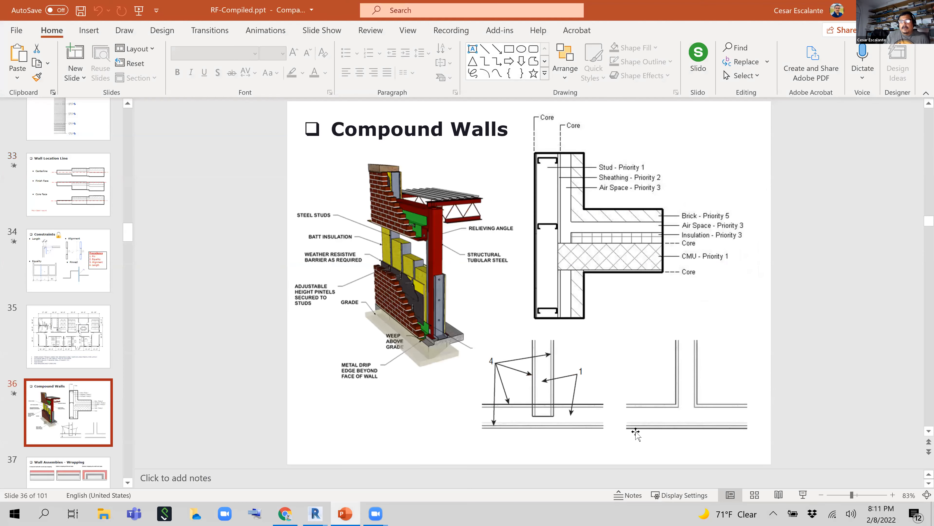
{"action": "left_click", "coordinate": [809, 495]}
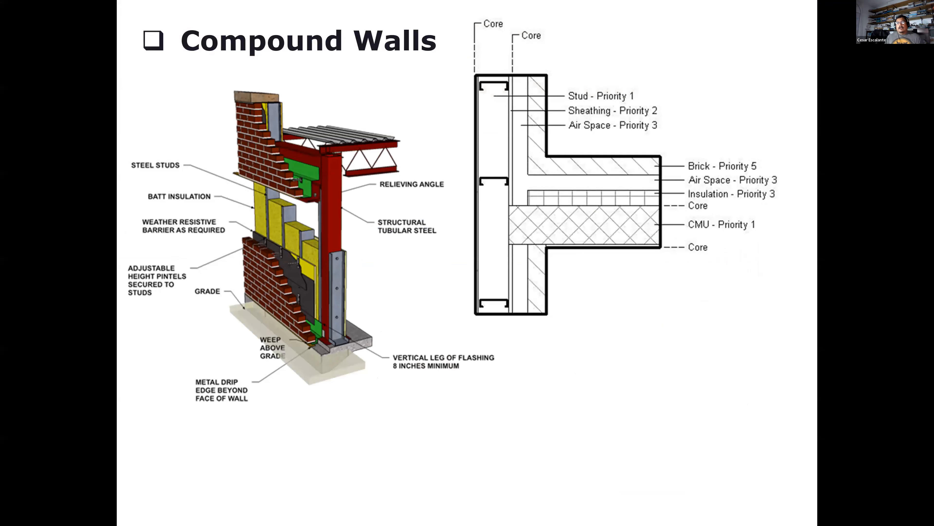
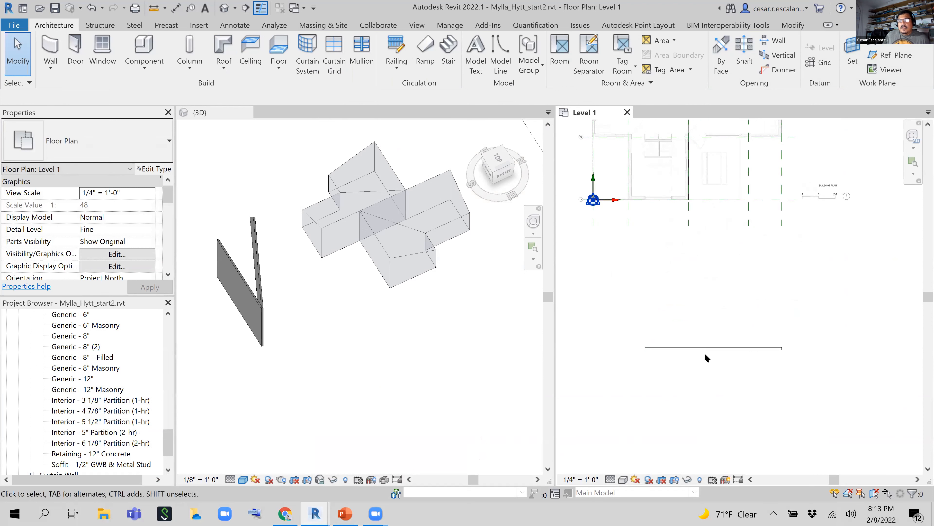
Step: Frame the selected wall's Edit Type control with a red annotation rectangle and add the red heading "Type Properties:" beside it
{"action": "scroll", "coordinate": [714, 395], "scroll_direction": "up", "scroll_amount": 2}
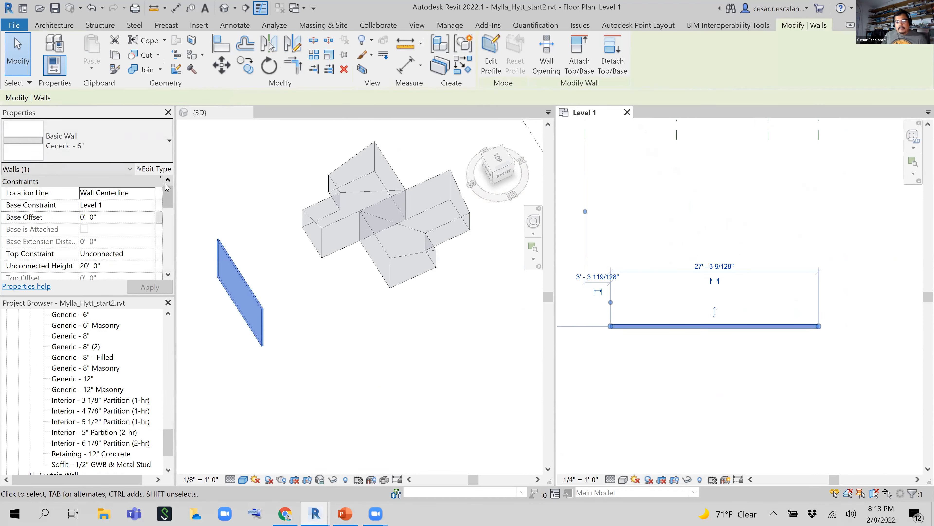
{"action": "left_click_drag", "start_coordinate": [115, 152], "coordinate": [187, 188]}
{"action": "type", "text": "tYP"}
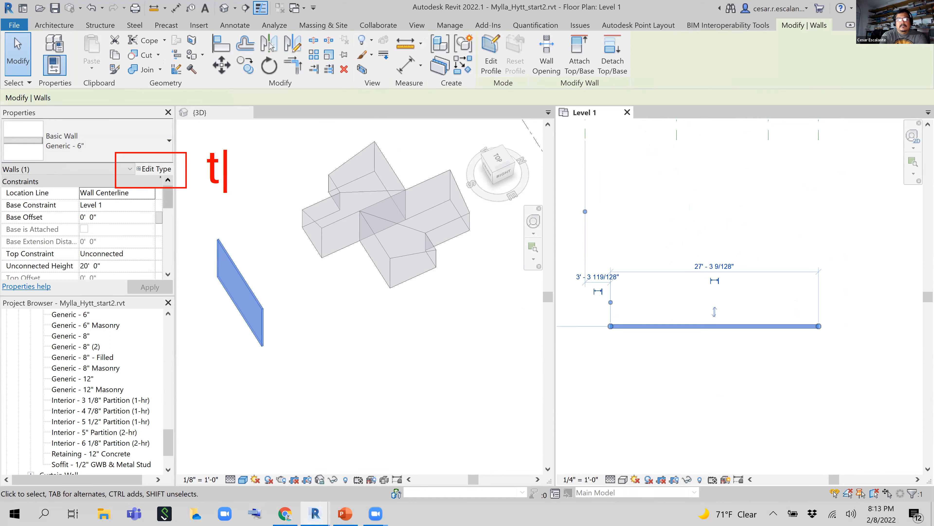
{"action": "key", "text": "BackSpace"}
{"action": "key", "text": "BackSpace"}
{"action": "key", "text": "BackSpace"}
{"action": "key", "text": "Caps_Lock"}
{"action": "type", "text": "Type R"}
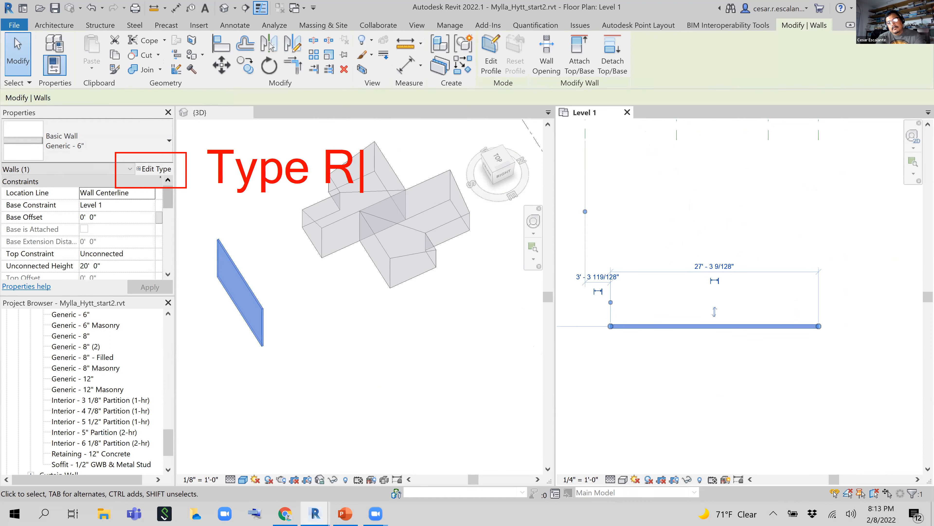
{"action": "key", "text": "BackSpace"}
{"action": "type", "text": "Properties:"}
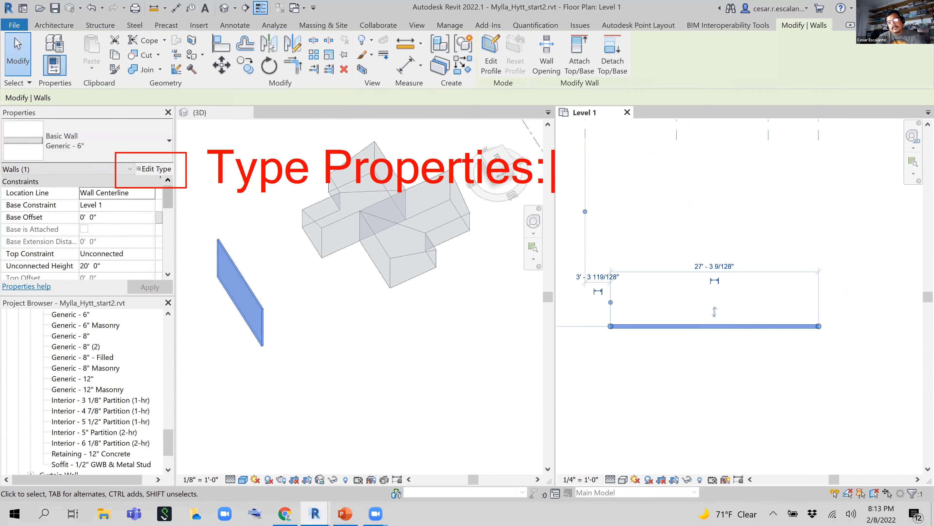
{"action": "key", "text": "Return"}
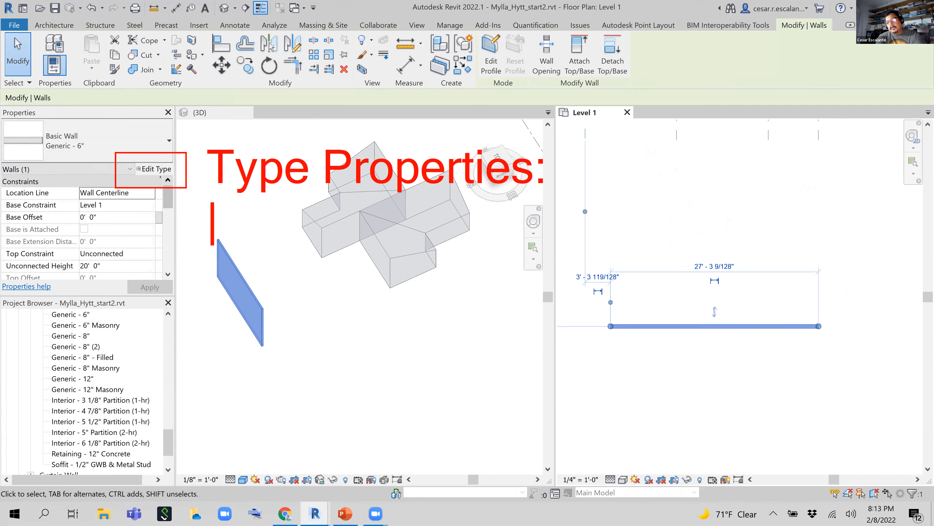
Step: Write the definition "Properties that are common across all elements of the same type" on two lines beneath the annotation heading
{"action": "type", "text": "Properti"}
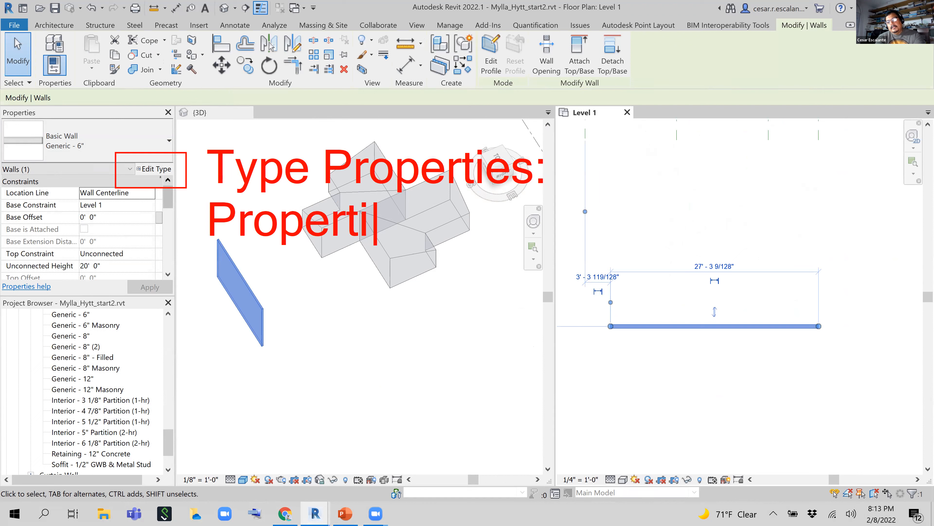
{"action": "type", "text": "es that are c"}
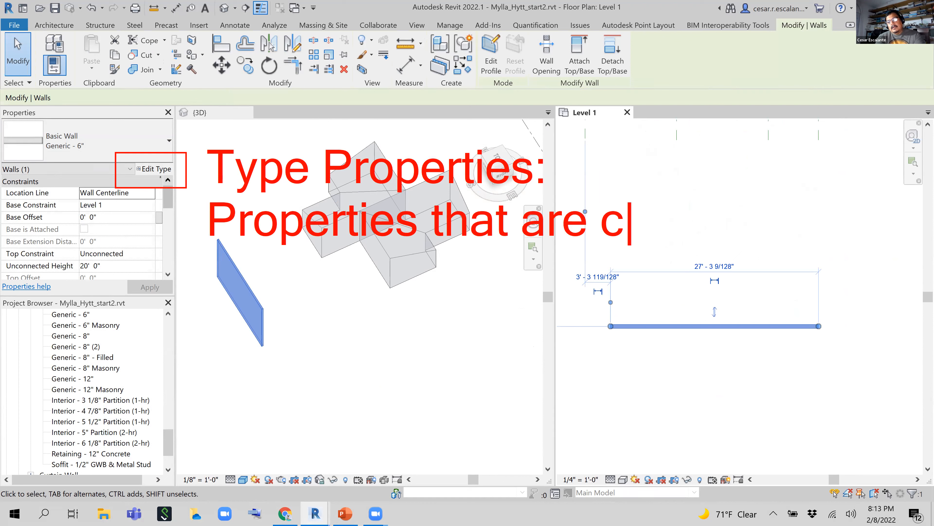
{"action": "type", "text": "oomo"}
{"action": "key", "text": "BackSpace"}
{"action": "key", "text": "BackSpace"}
{"action": "key", "text": "BackSpace"}
{"action": "type", "text": "mm"}
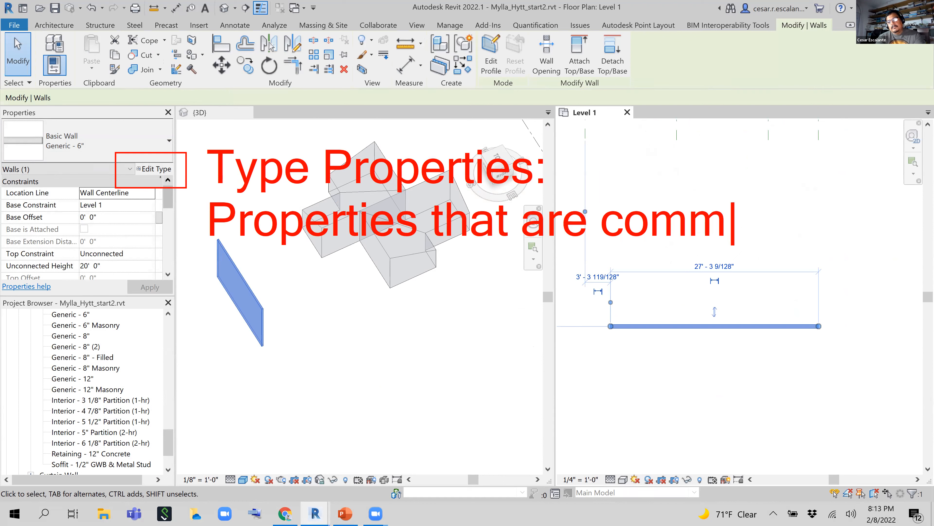
{"action": "type", "text": "on"}
{"action": "key", "text": "Return"}
{"action": "type", "text": "al"}
{"action": "key", "text": "BackSpace"}
{"action": "type", "text": "crro"}
{"action": "key", "text": "BackSpace"}
{"action": "key", "text": "BackSpace"}
{"action": "type", "text": "oss all ele"}
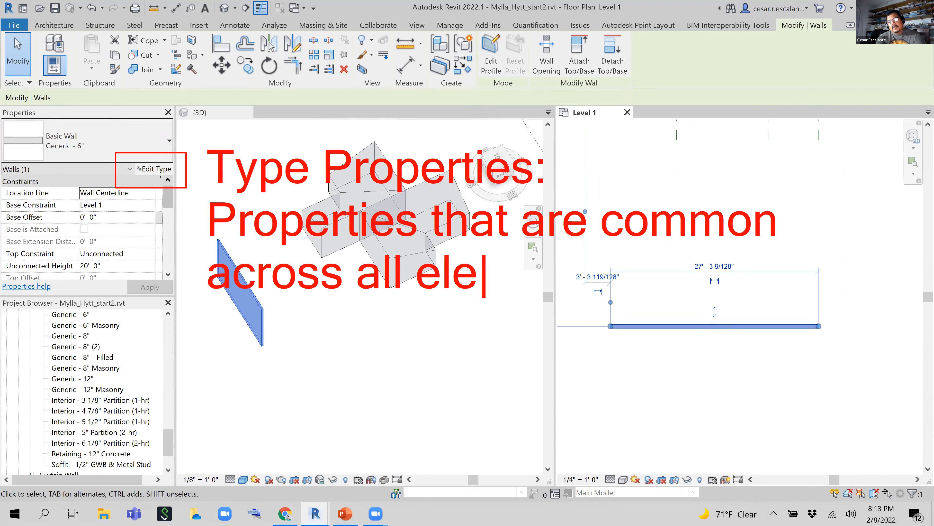
{"action": "type", "text": "ments of the same "}
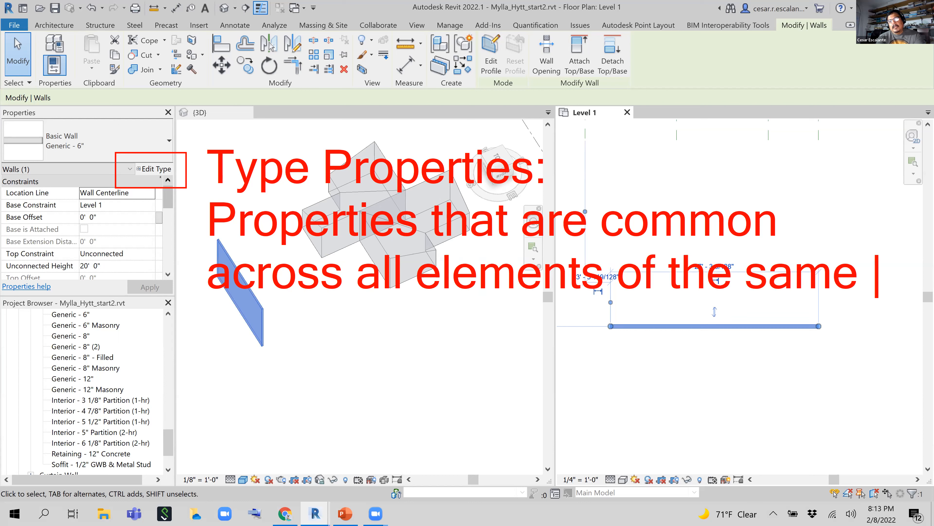
{"action": "type", "text": "typ"}
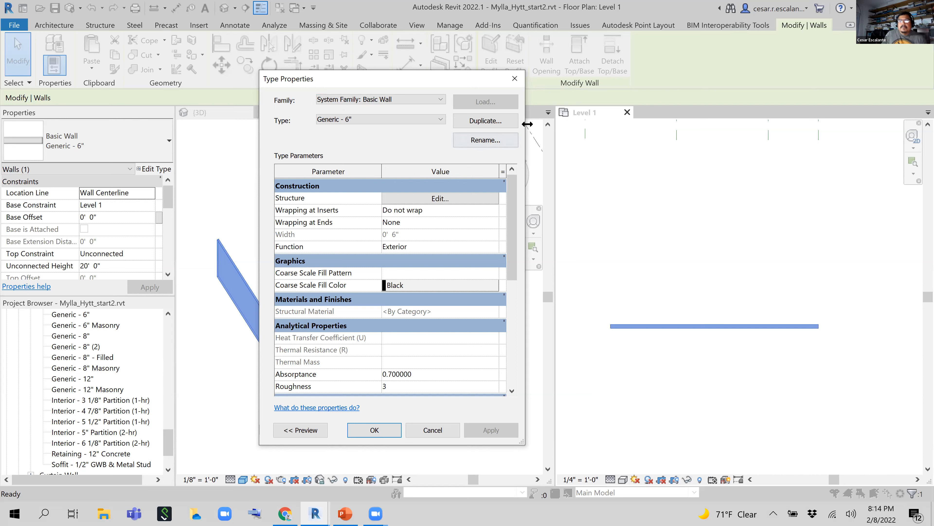
Step: Examine the list of available Basic Wall types and the type parameters of Generic - 6" down to Identity Data
{"action": "left_click", "coordinate": [441, 120]}
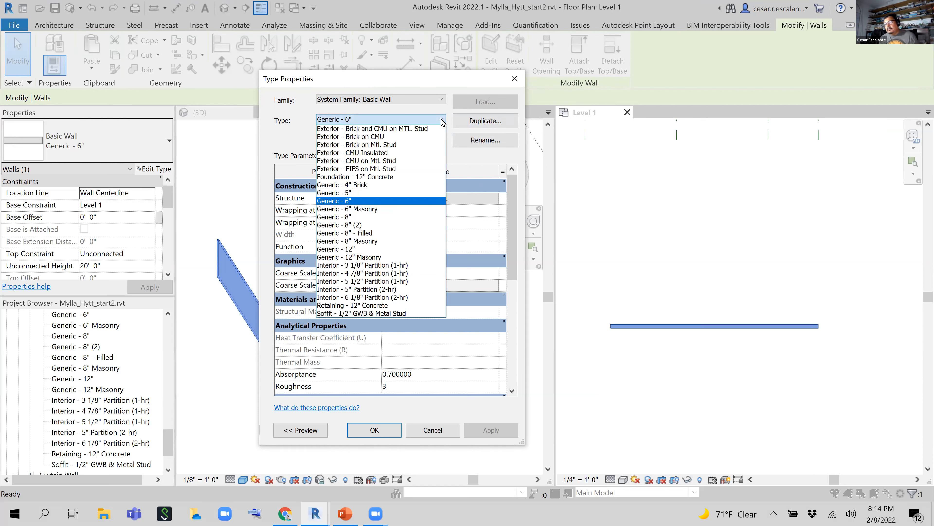
{"action": "left_click", "coordinate": [440, 117]}
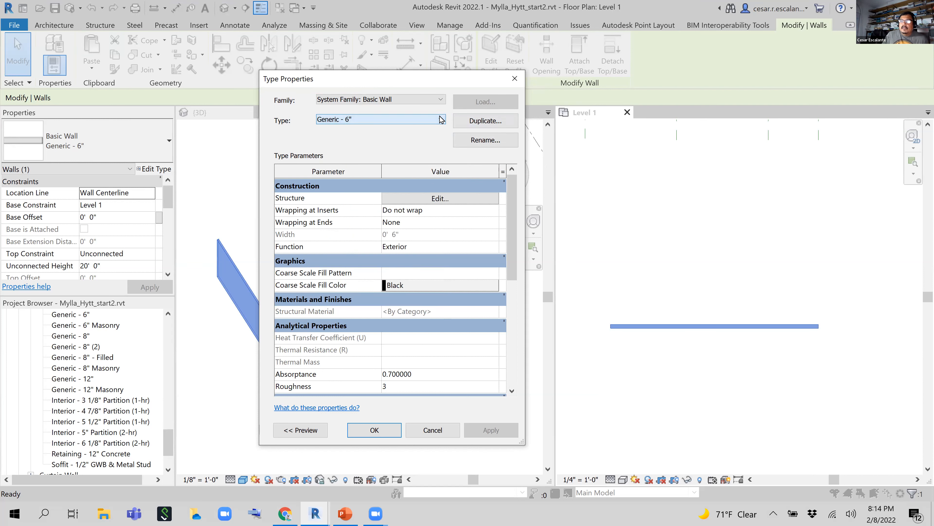
{"action": "left_click_drag", "start_coordinate": [512, 260], "coordinate": [514, 395]}
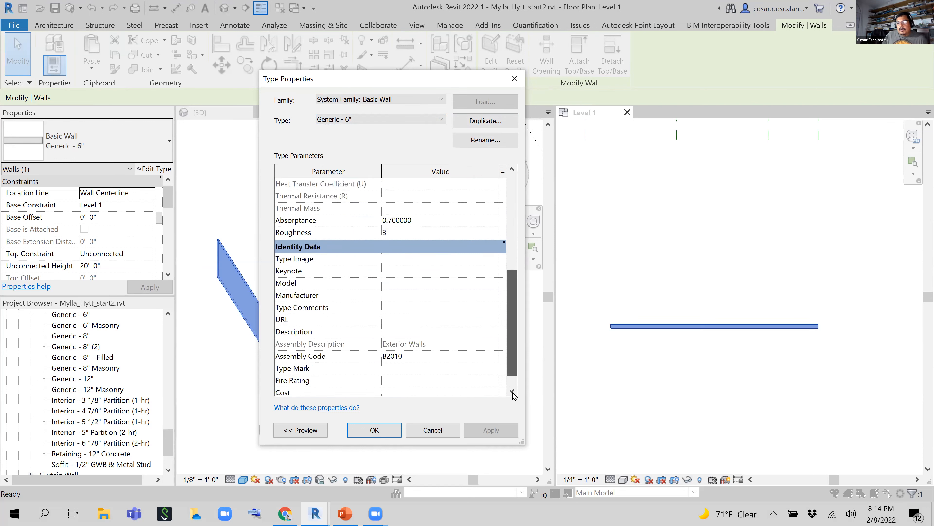
Step: Duplicate the selected wall's Generic - 6" type as a new type named "Custom Wall"
{"action": "scroll", "coordinate": [377, 206], "scroll_direction": "up", "scroll_amount": 6}
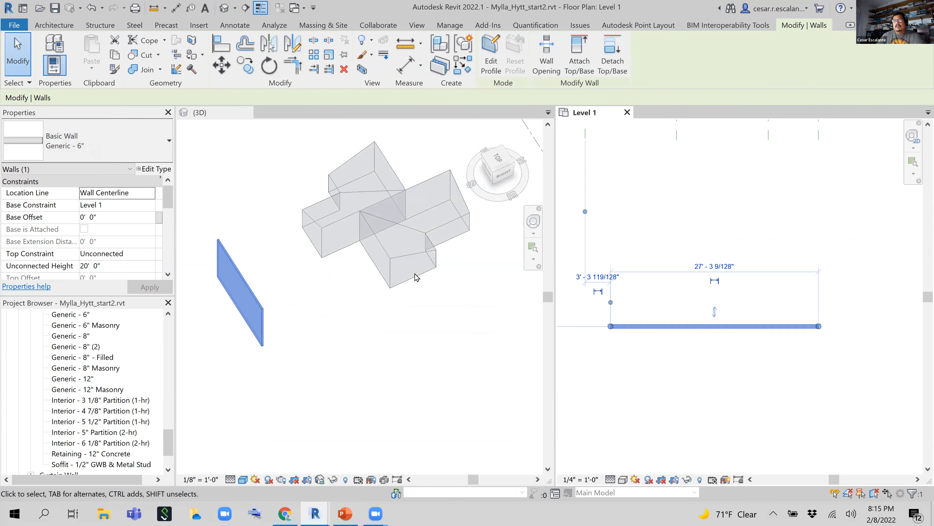
{"action": "left_click", "coordinate": [162, 169]}
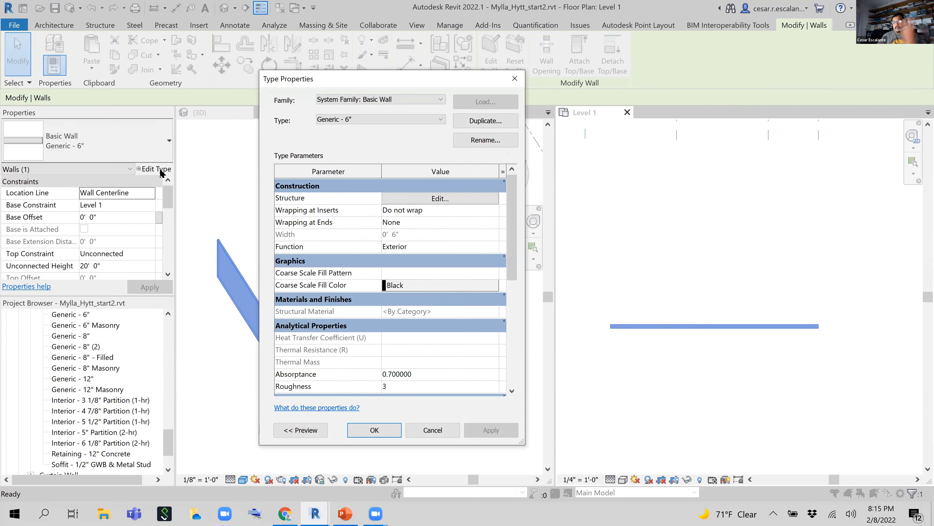
{"action": "left_click", "coordinate": [483, 122]}
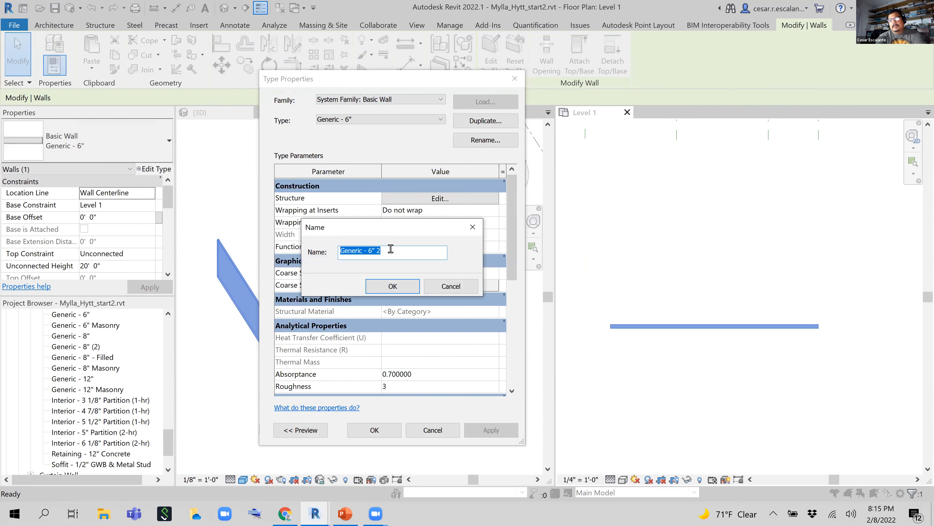
{"action": "type", "text": "Cus"}
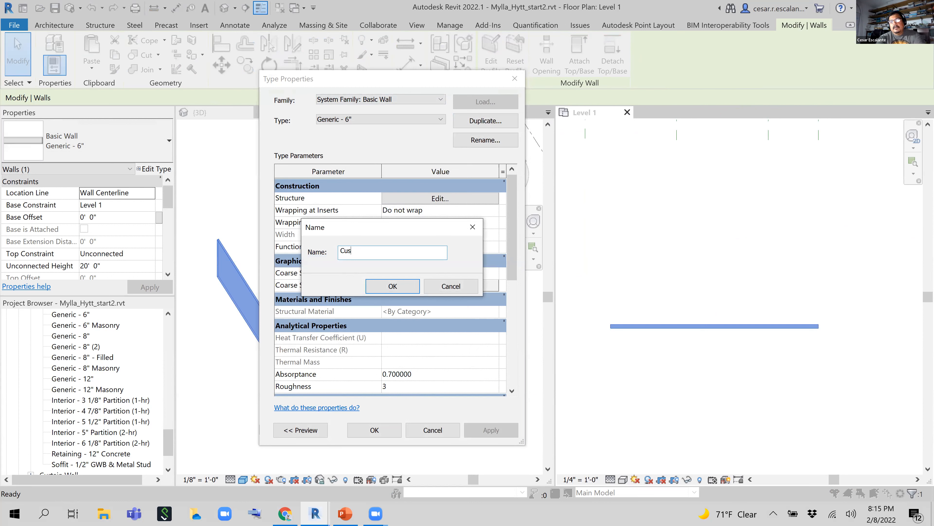
{"action": "type", "text": "tom Wall"}
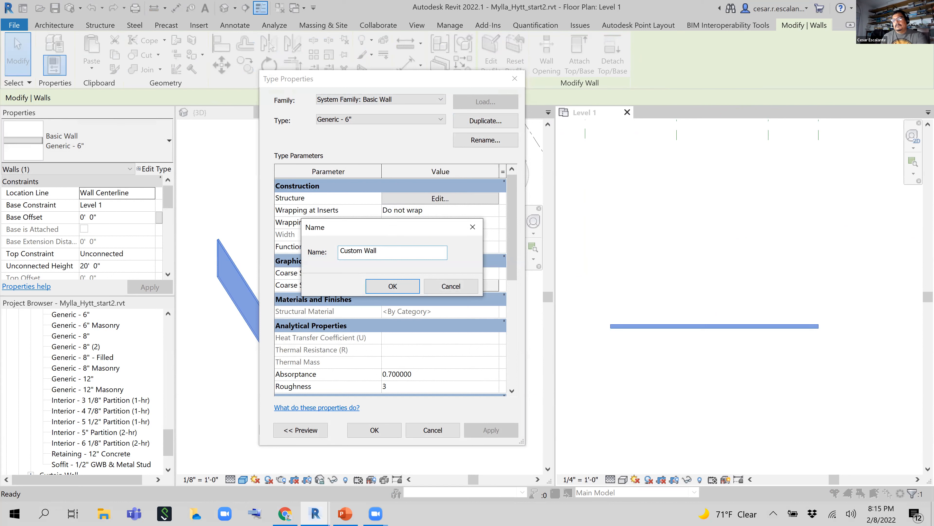
{"action": "left_click", "coordinate": [411, 290]}
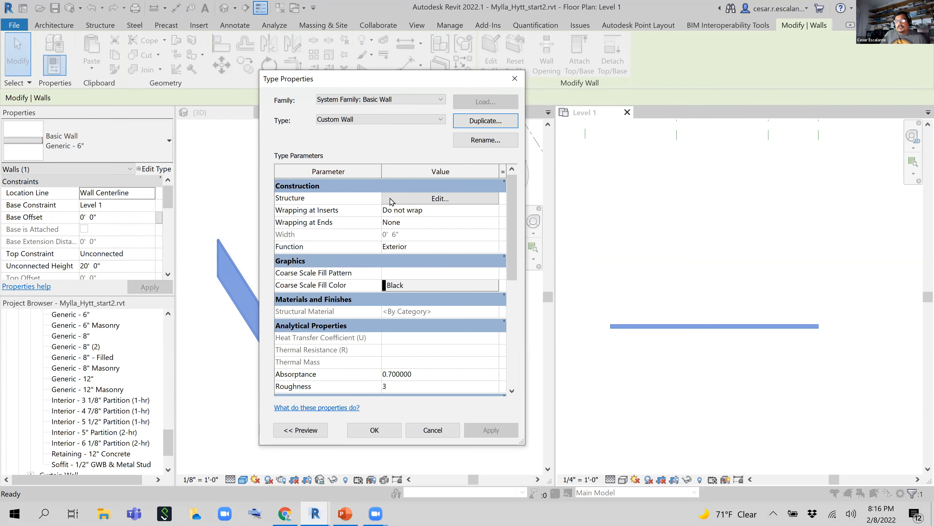
Step: Open the Custom Wall type's layer structure in a widened Edit Assembly dialog, and exit without keeping the new type
{"action": "left_click", "coordinate": [440, 201]}
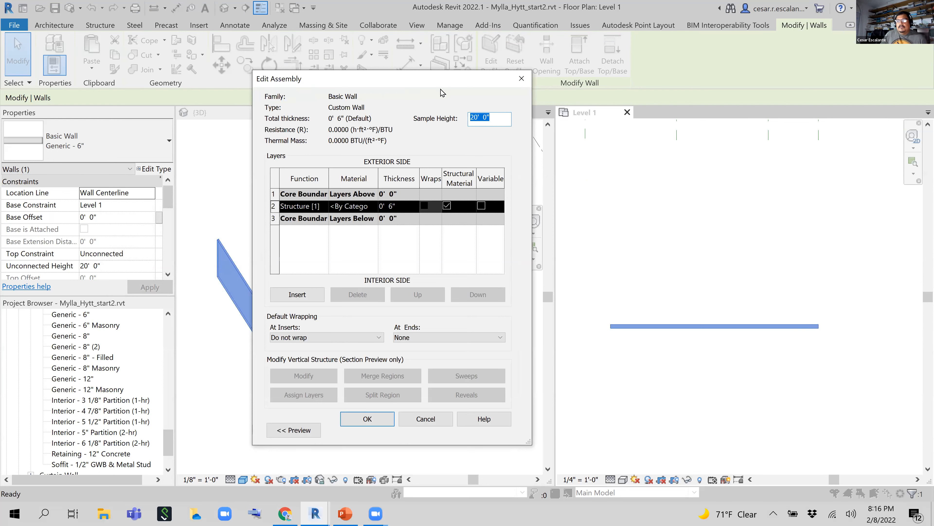
{"action": "left_click_drag", "start_coordinate": [360, 78], "coordinate": [309, 72]}
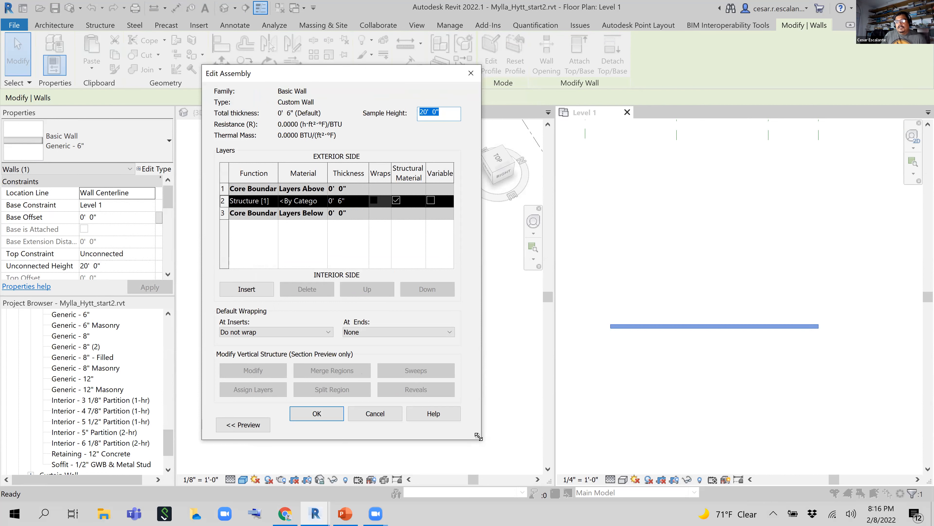
{"action": "left_click_drag", "start_coordinate": [478, 436], "coordinate": [531, 416]}
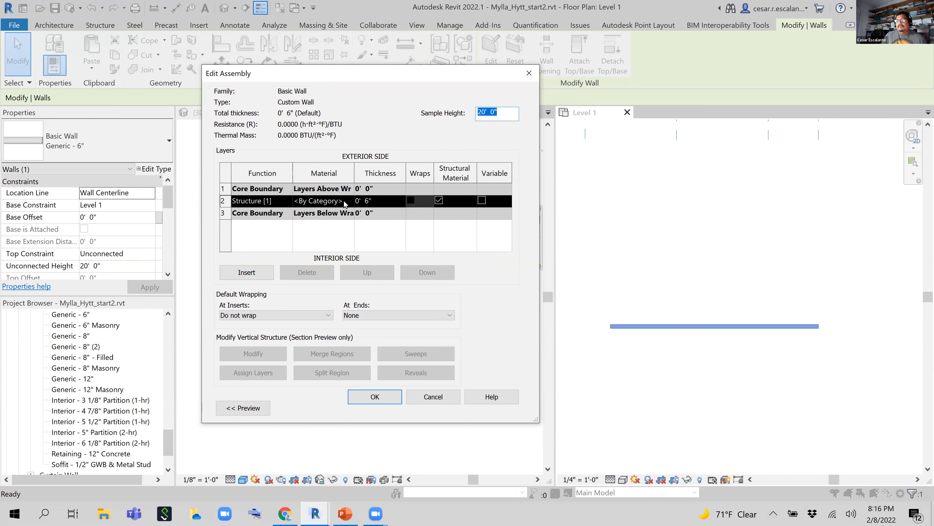
{"action": "left_click", "coordinate": [433, 396]}
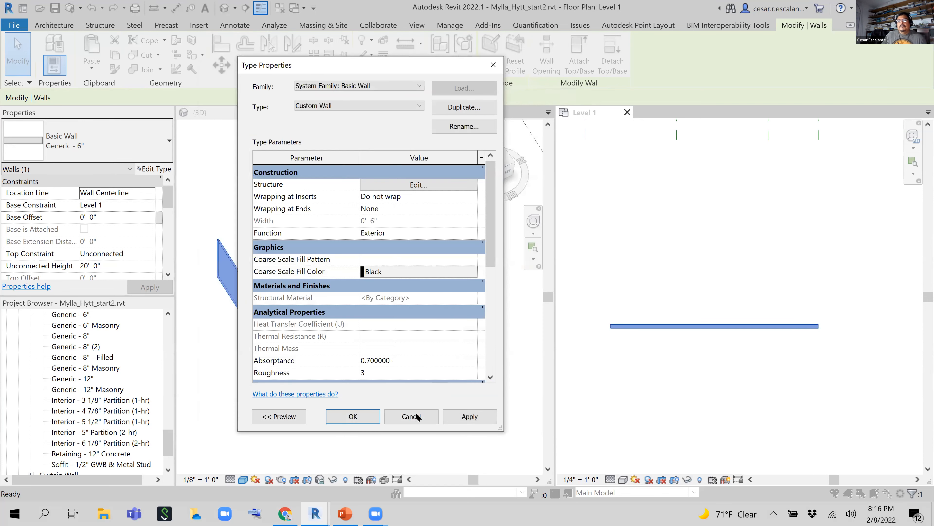
{"action": "left_click", "coordinate": [413, 416]}
{"action": "left_click", "coordinate": [652, 332]}
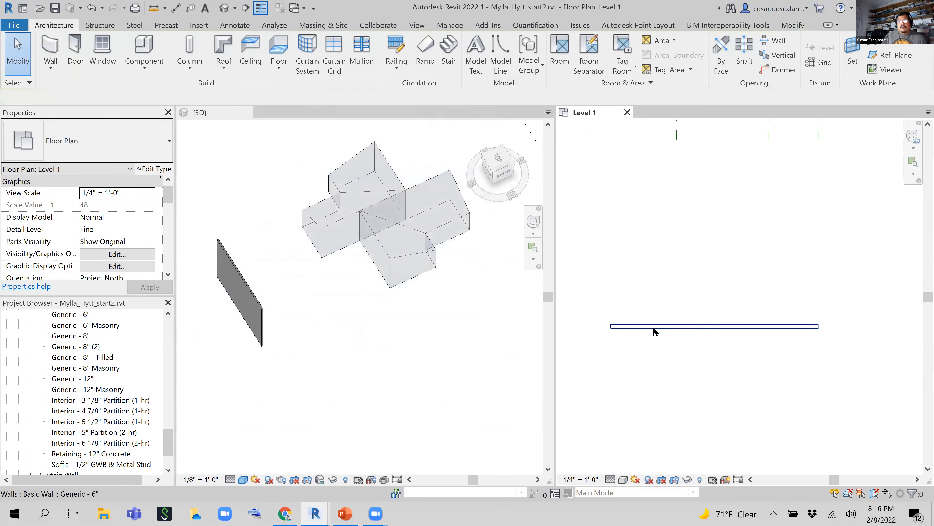
{"action": "left_click", "coordinate": [657, 326]}
{"action": "left_click", "coordinate": [154, 168]}
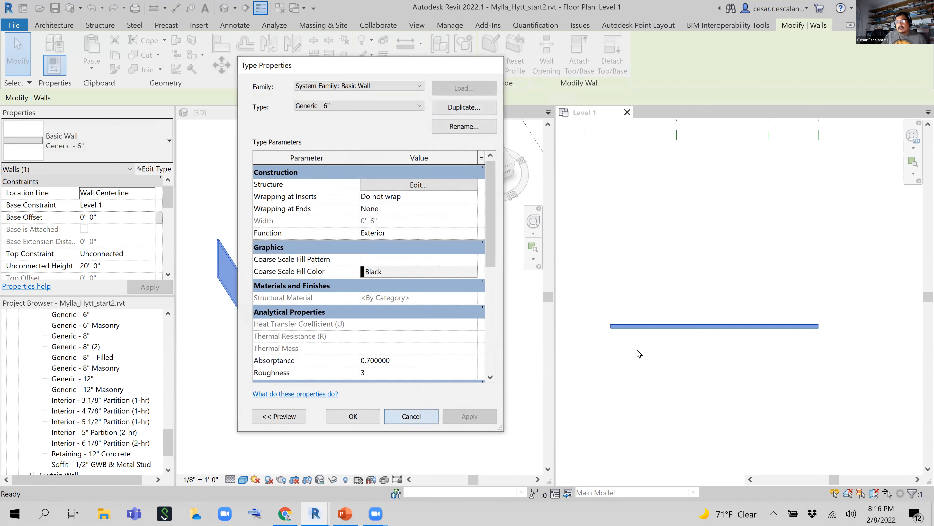
{"action": "left_click", "coordinate": [414, 417]}
Step: Change the Level 1 wall's type from the Basic Wall list to Exterior - Brick on Mtl. Stud
{"action": "left_click", "coordinate": [689, 331]}
{"action": "left_click", "coordinate": [687, 327]}
{"action": "left_click", "coordinate": [146, 147]}
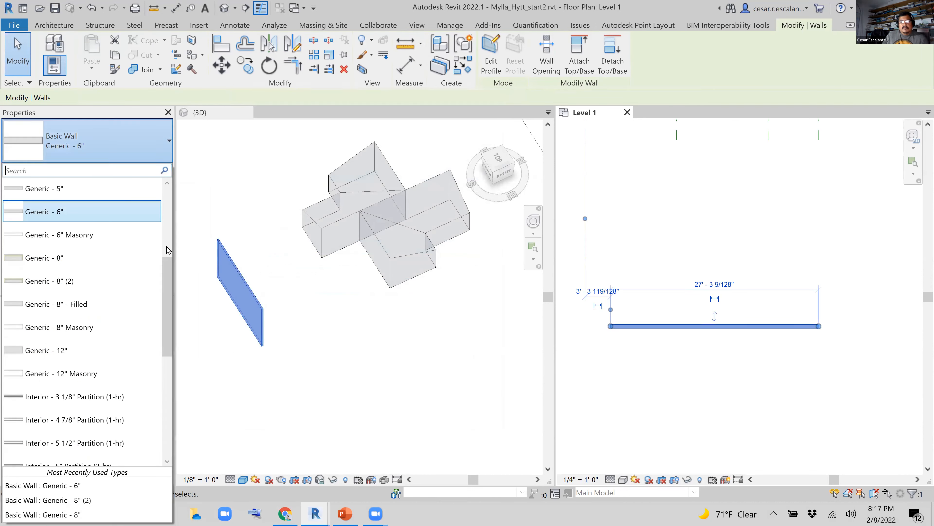
{"action": "scroll", "coordinate": [163, 329], "scroll_direction": "down", "scroll_amount": 1}
{"action": "left_click_drag", "start_coordinate": [161, 326], "coordinate": [160, 199]}
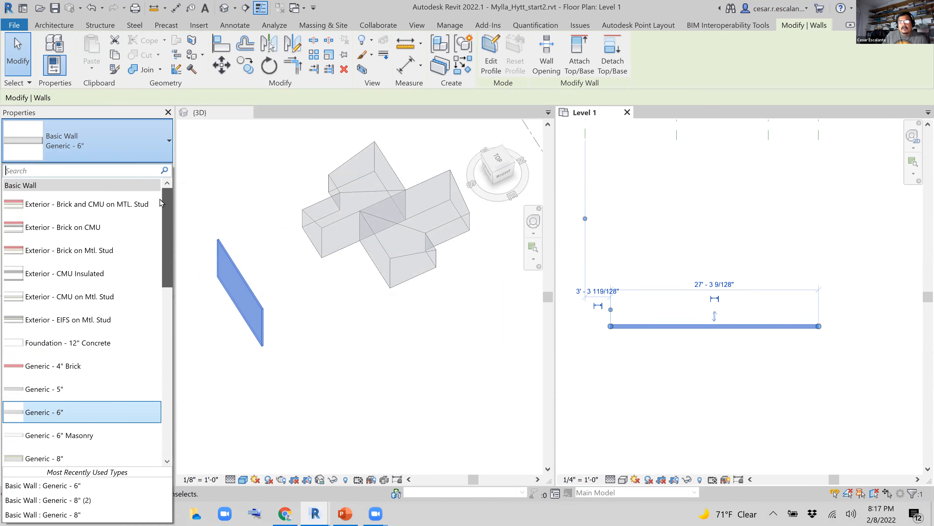
{"action": "left_click", "coordinate": [87, 321]}
{"action": "left_click", "coordinate": [789, 365]}
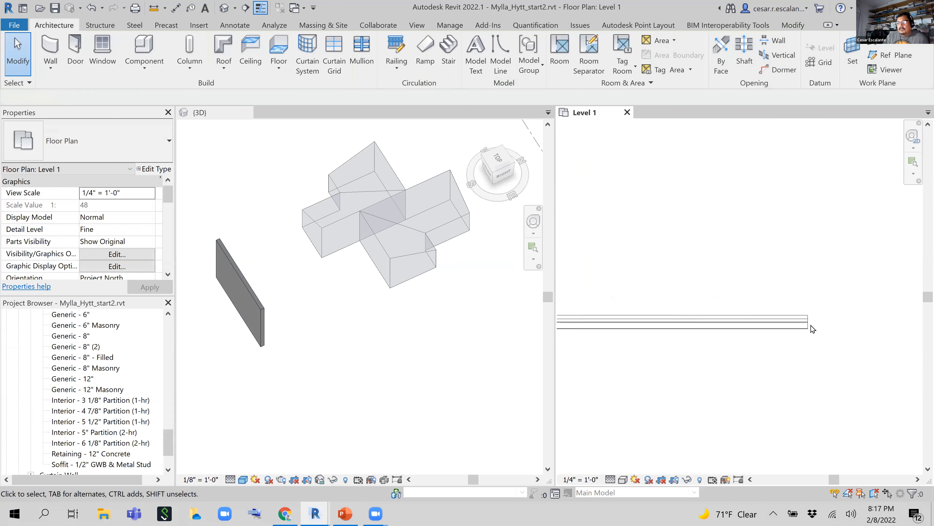
Step: Compare the brick wall's layer display in the Level 1 plan at Coarse detail level, and restore the level to Fine
{"action": "scroll", "coordinate": [814, 331], "scroll_direction": "up", "scroll_amount": 5}
{"action": "scroll", "coordinate": [816, 369], "scroll_direction": "up", "scroll_amount": 2}
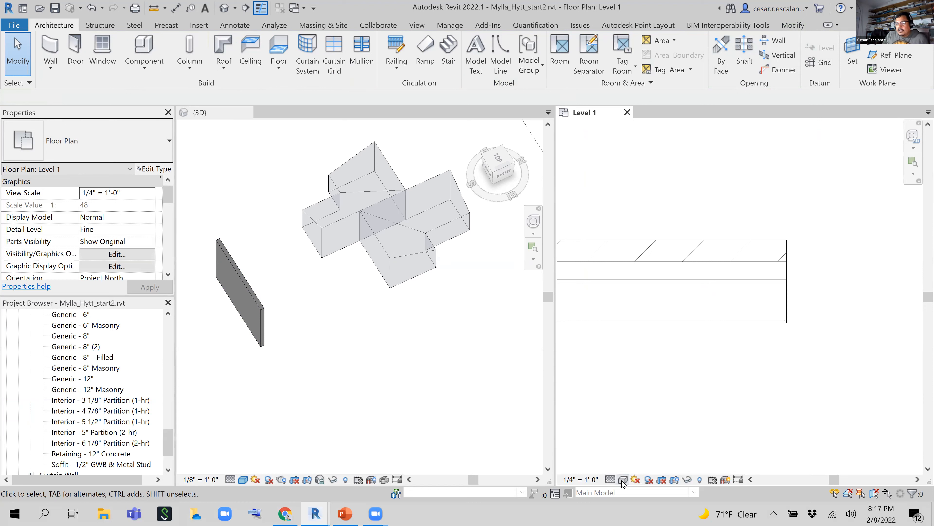
{"action": "left_click", "coordinate": [611, 478]}
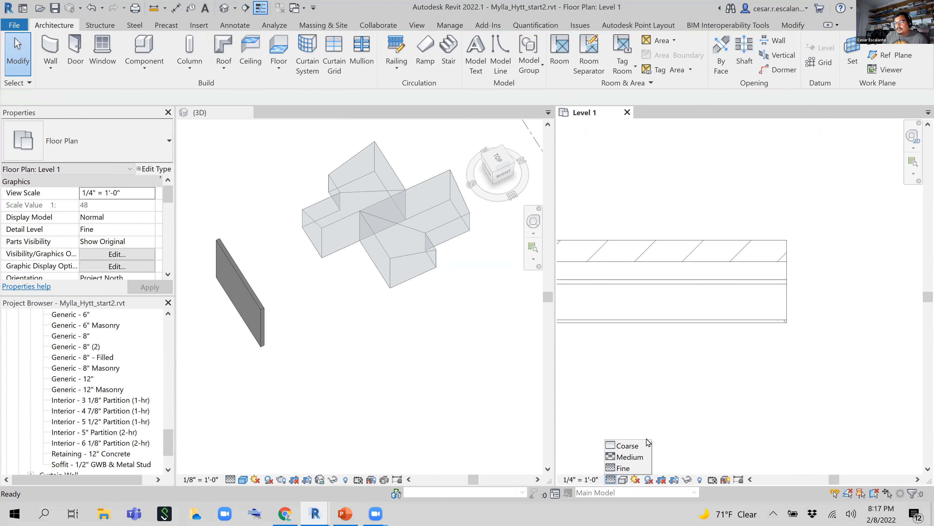
{"action": "left_click", "coordinate": [637, 448]}
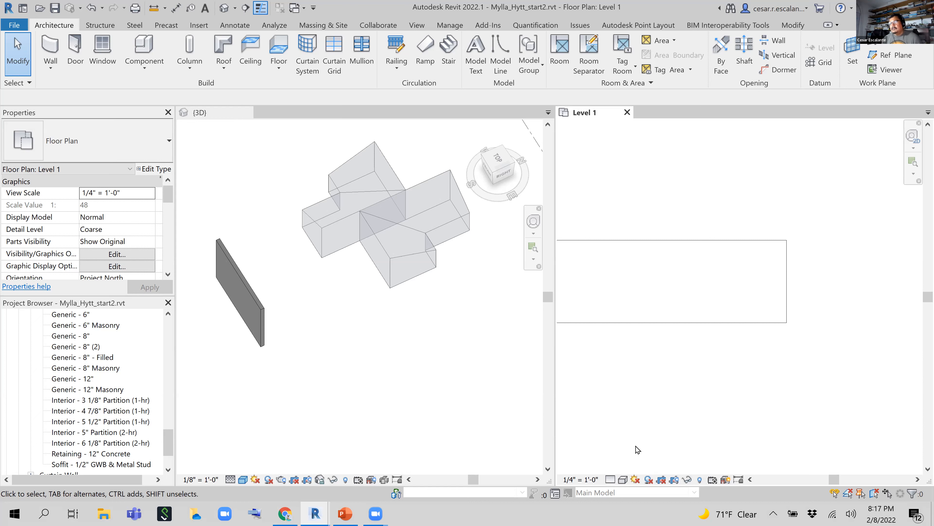
{"action": "left_click", "coordinate": [610, 479]}
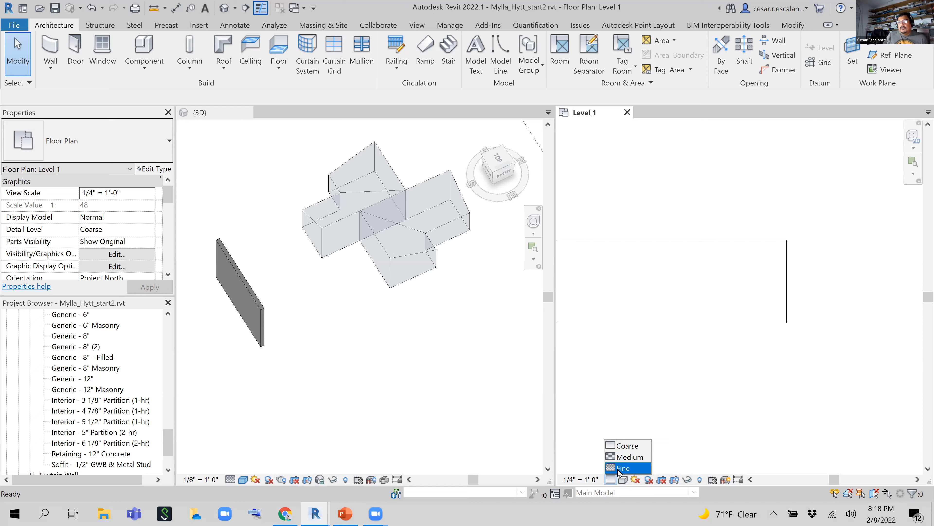
{"action": "left_click", "coordinate": [618, 470]}
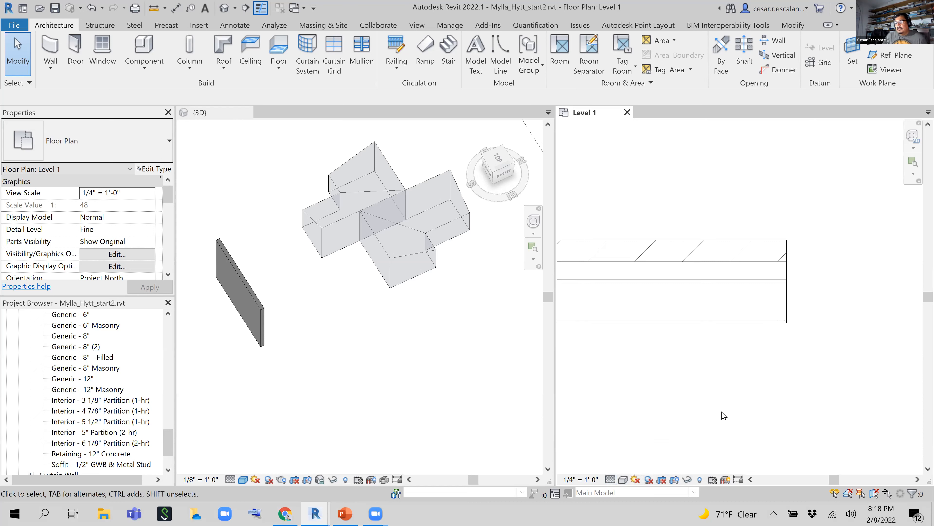
{"action": "left_click", "coordinate": [732, 321]}
{"action": "middle_click_drag", "start_coordinate": [804, 382], "coordinate": [840, 379]}
{"action": "left_click", "coordinate": [791, 387]}
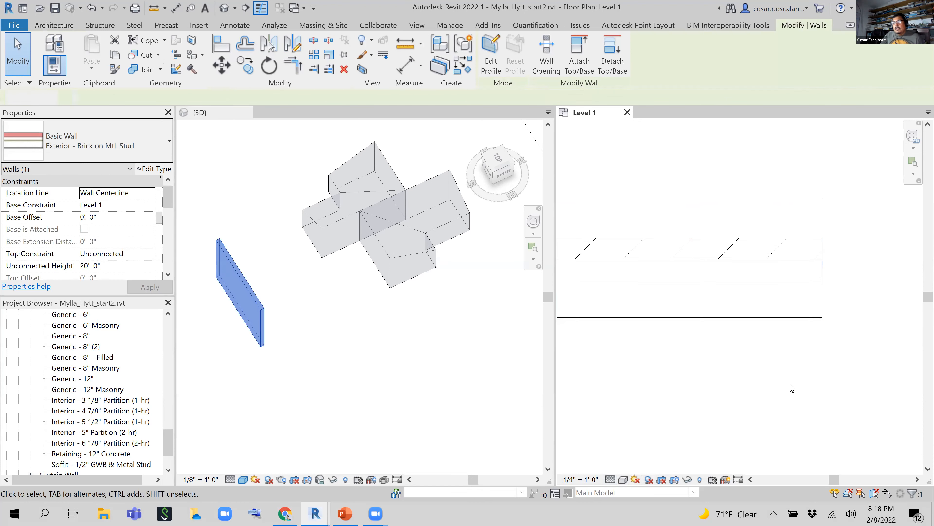
{"action": "left_click", "coordinate": [610, 480]}
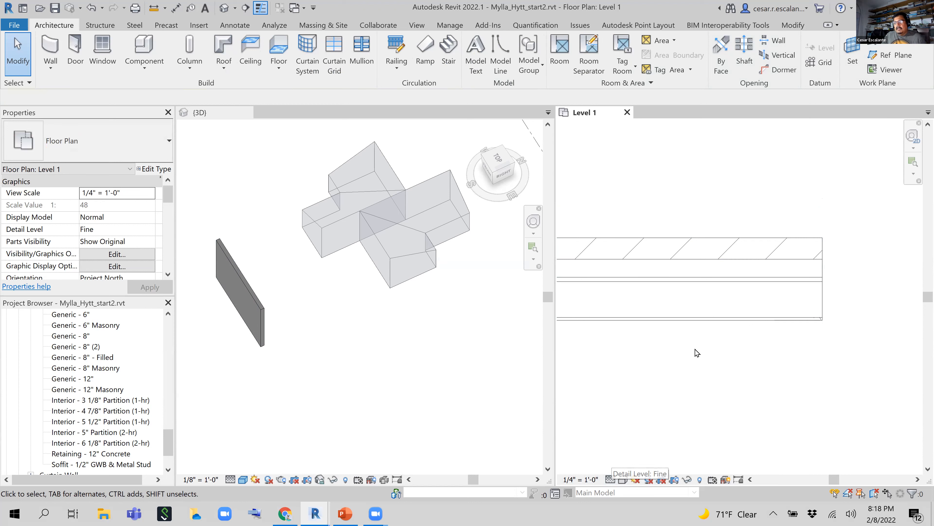
{"action": "left_click", "coordinate": [747, 345]}
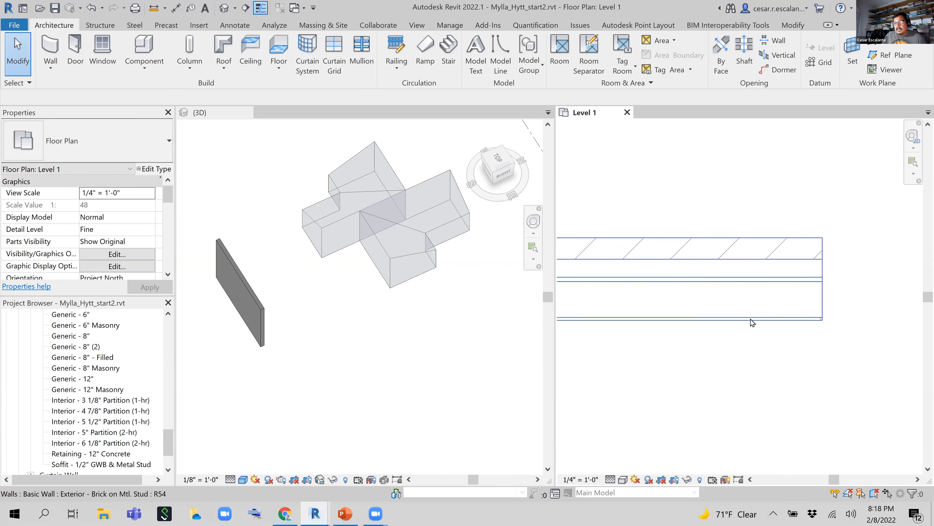
{"action": "left_click", "coordinate": [751, 319]}
{"action": "left_click", "coordinate": [640, 435]}
{"action": "left_click", "coordinate": [612, 481]}
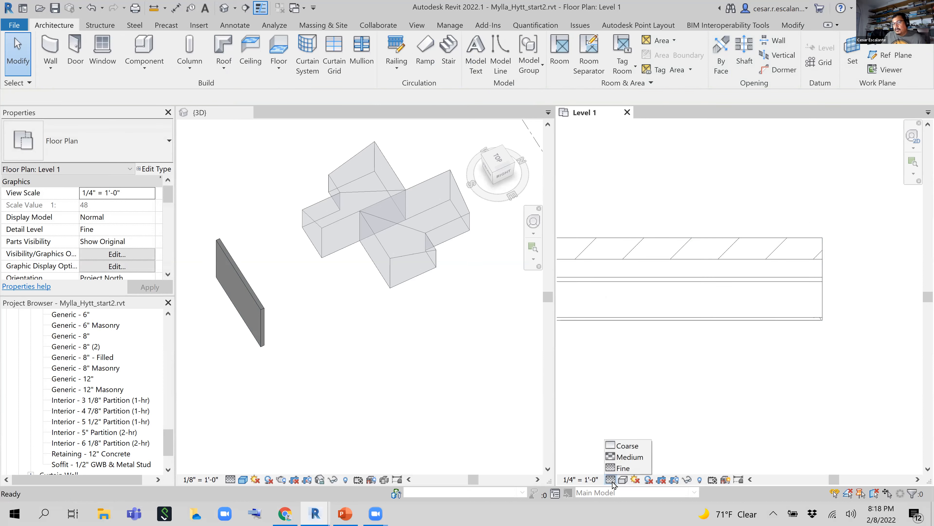
{"action": "left_click", "coordinate": [621, 468]}
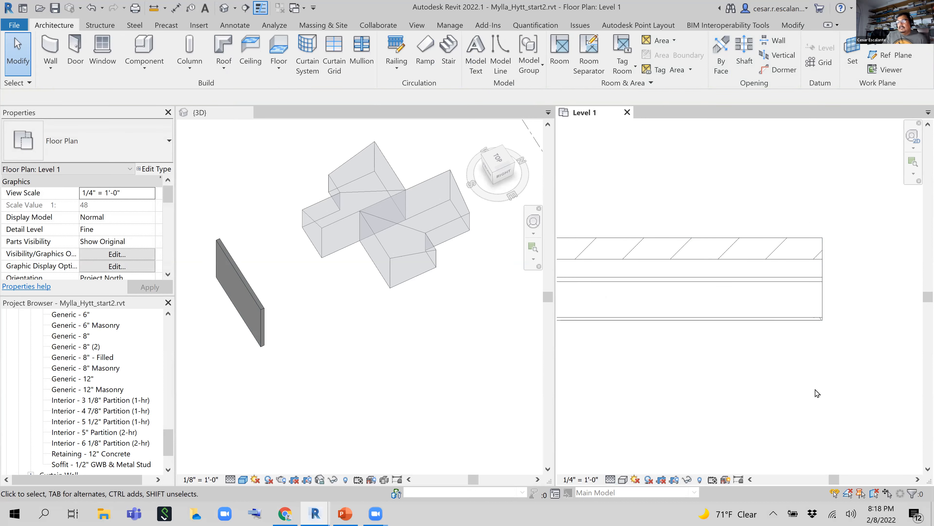
Step: Open the brick wall type's structure for editing and enlarge the Edit Assembly dialog to show its complete layer table
{"action": "scroll", "coordinate": [774, 372], "scroll_direction": "down", "scroll_amount": 3}
{"action": "middle_click_drag", "start_coordinate": [779, 378], "coordinate": [752, 382]}
{"action": "scroll", "coordinate": [760, 362], "scroll_direction": "up", "scroll_amount": 1}
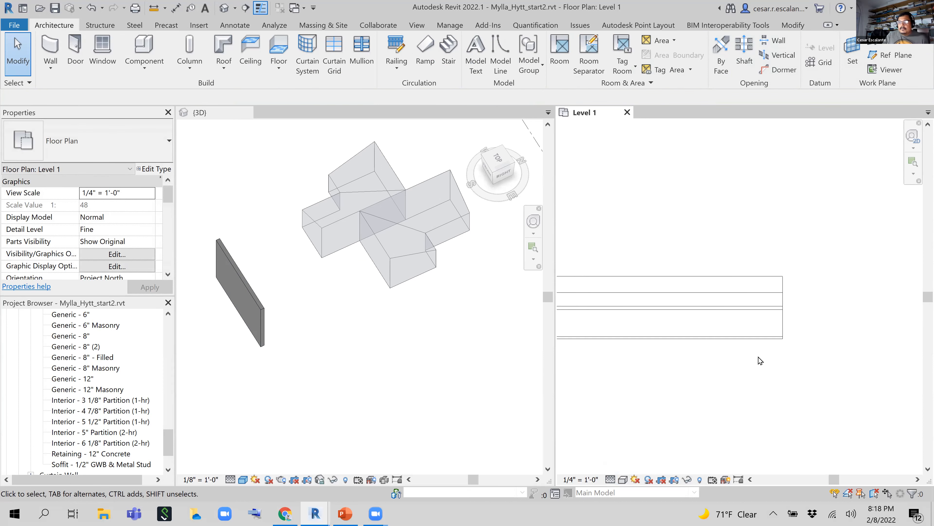
{"action": "left_click", "coordinate": [756, 323]}
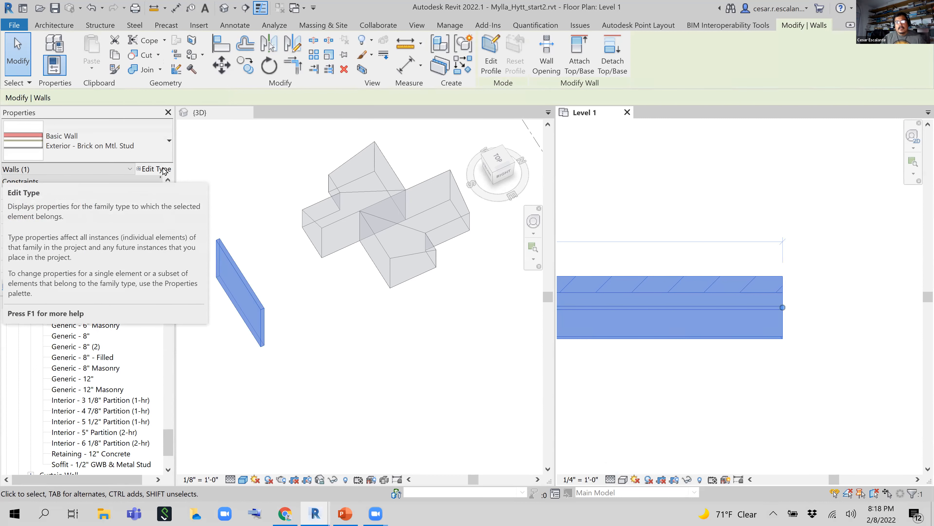
{"action": "left_click", "coordinate": [161, 170]}
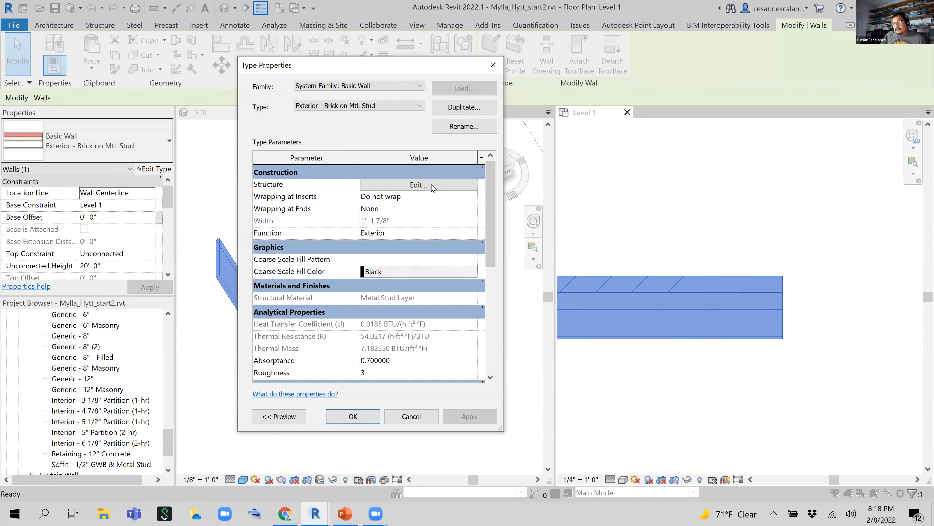
{"action": "left_click", "coordinate": [417, 184]}
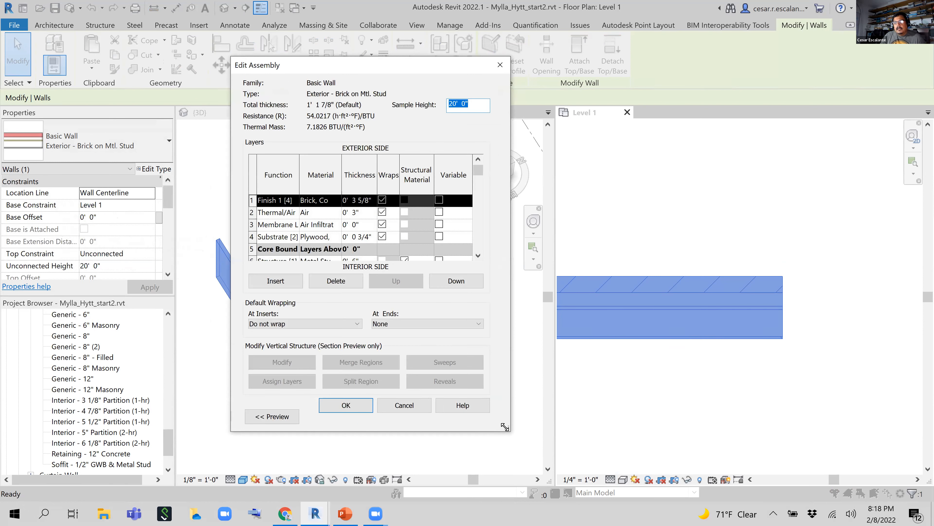
{"action": "left_click_drag", "start_coordinate": [505, 426], "coordinate": [616, 489]}
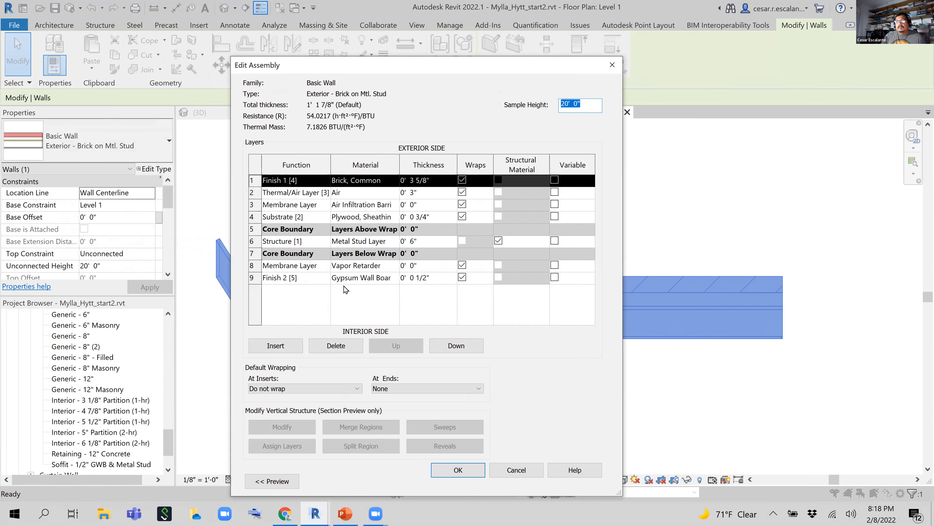
{"action": "left_click_drag", "start_coordinate": [322, 74], "coordinate": [217, 75]}
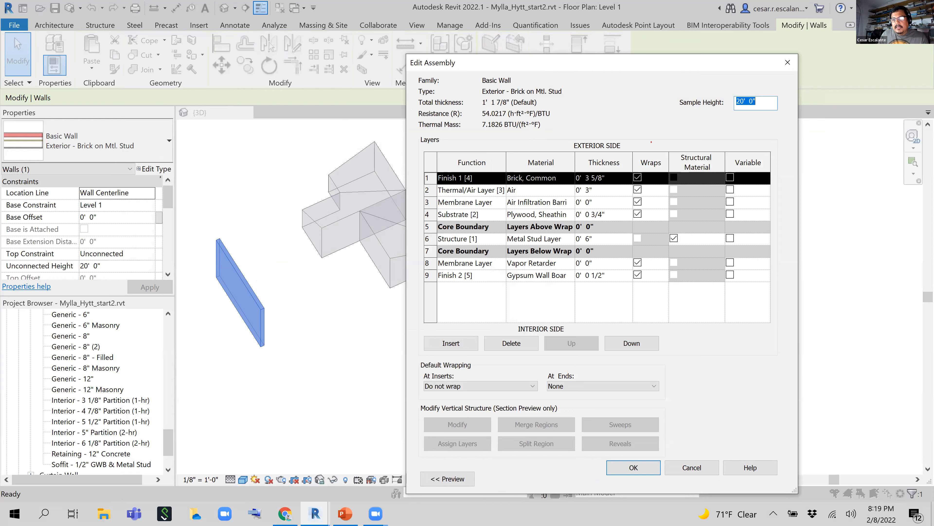
Step: Mark up the layer table in red with circled EXTERIOR SIDE and INTERIOR SIDE labels and upward arrows, and clear the markup
{"action": "mouse_move", "coordinate": [636, 138]}
{"action": "left_mouse_down"}
{"action": "mouse_move", "coordinate": [566, 134]}
{"action": "mouse_move", "coordinate": [594, 159]}
{"action": "mouse_move", "coordinate": [636, 139]}
{"action": "left_mouse_up"}
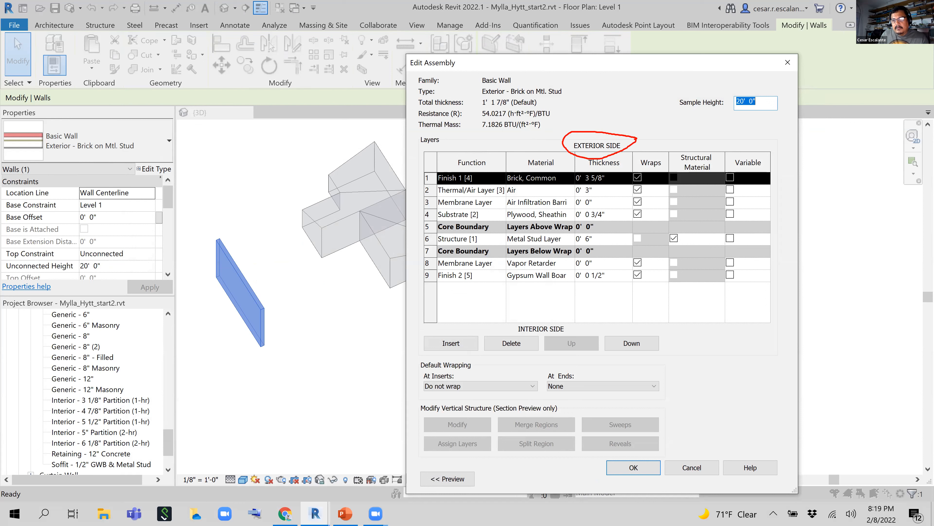
{"action": "mouse_move", "coordinate": [571, 320]}
{"action": "left_mouse_down"}
{"action": "mouse_move", "coordinate": [513, 333]}
{"action": "mouse_move", "coordinate": [576, 326]}
{"action": "mouse_move", "coordinate": [563, 317]}
{"action": "left_mouse_up"}
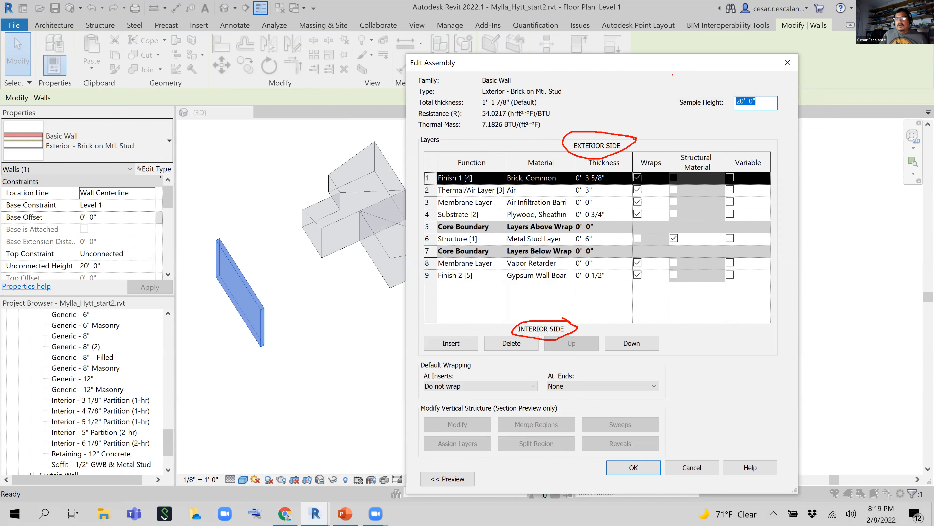
{"action": "mouse_move", "coordinate": [671, 129]}
{"action": "left_mouse_down"}
{"action": "mouse_move", "coordinate": [674, 108]}
{"action": "mouse_move", "coordinate": [680, 147]}
{"action": "mouse_move", "coordinate": [682, 124]}
{"action": "mouse_move", "coordinate": [696, 127]}
{"action": "left_mouse_up"}
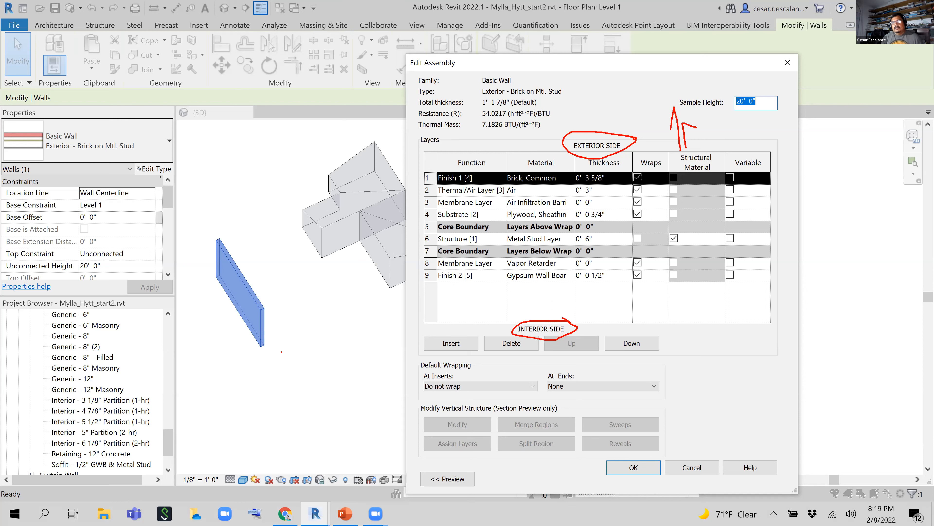
{"action": "key", "text": "Escape"}
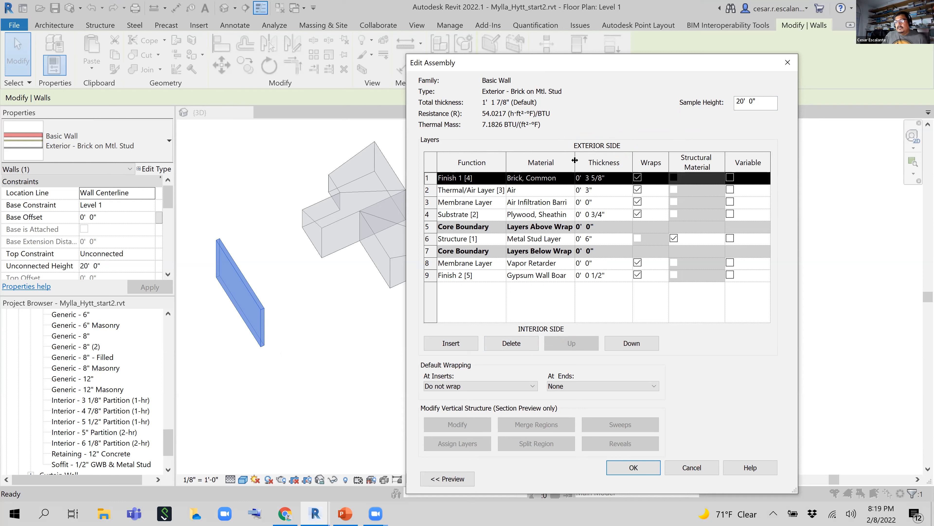
Step: Widen the Material column, inspect the project materials for the Brick, Common layer in an enlarged Material Browser, and close it
{"action": "left_click_drag", "start_coordinate": [575, 160], "coordinate": [625, 160]}
{"action": "left_click", "coordinate": [563, 178]}
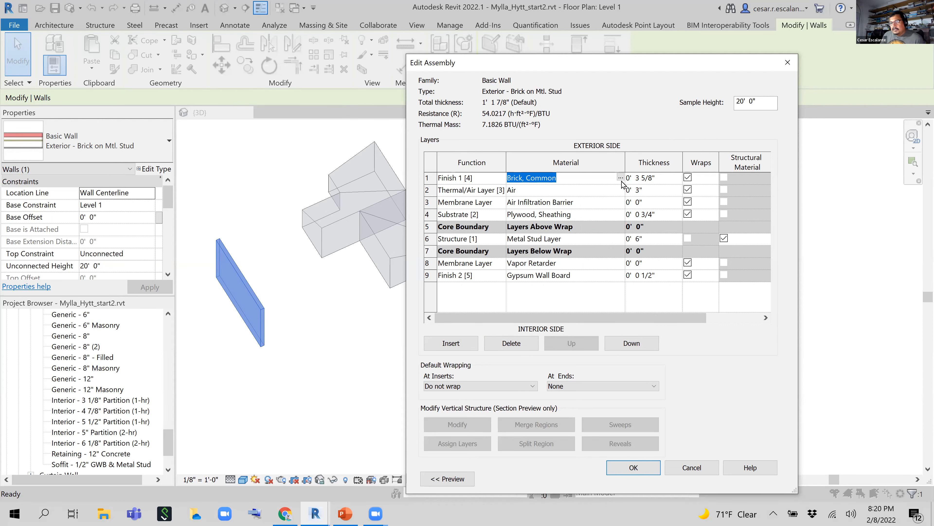
{"action": "left_click", "coordinate": [621, 178]}
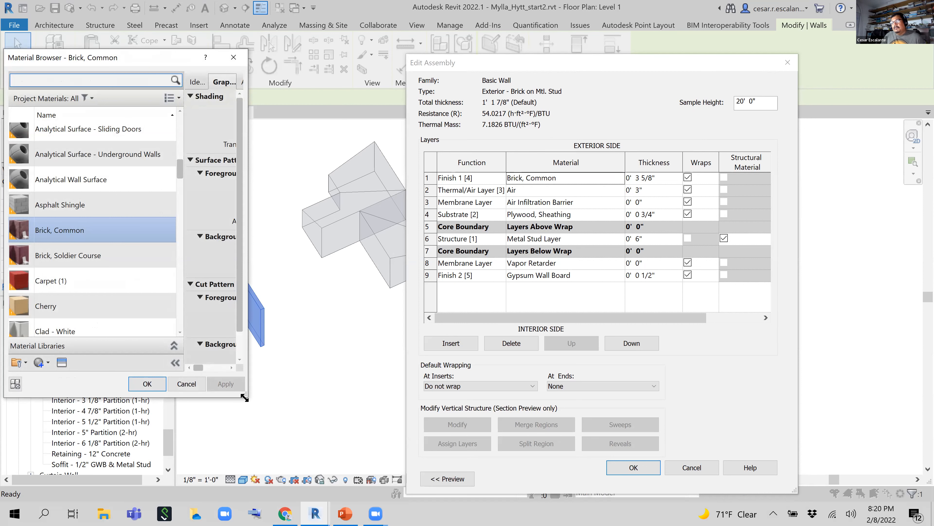
{"action": "left_click_drag", "start_coordinate": [245, 396], "coordinate": [464, 399]}
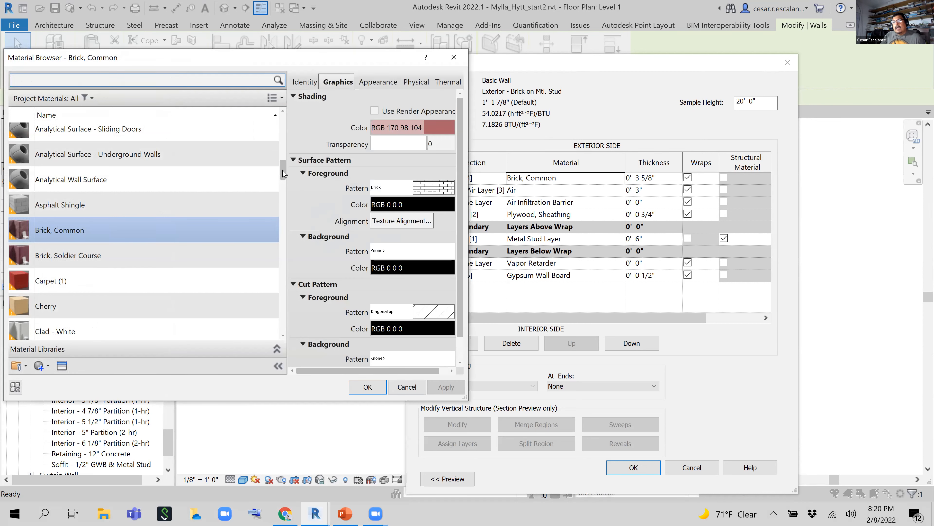
{"action": "scroll", "coordinate": [283, 139], "scroll_direction": "up", "scroll_amount": 4}
{"action": "scroll", "coordinate": [285, 133], "scroll_direction": "up", "scroll_amount": 3}
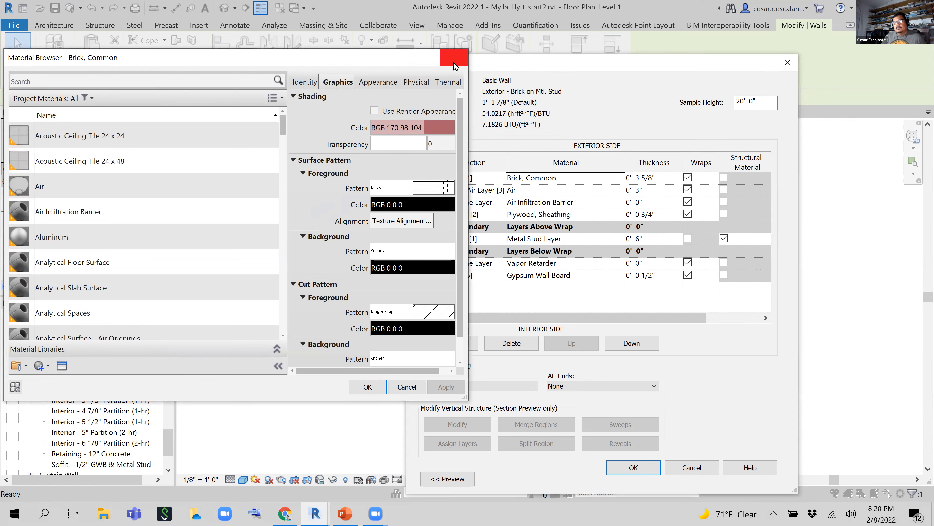
{"action": "left_click", "coordinate": [454, 58]}
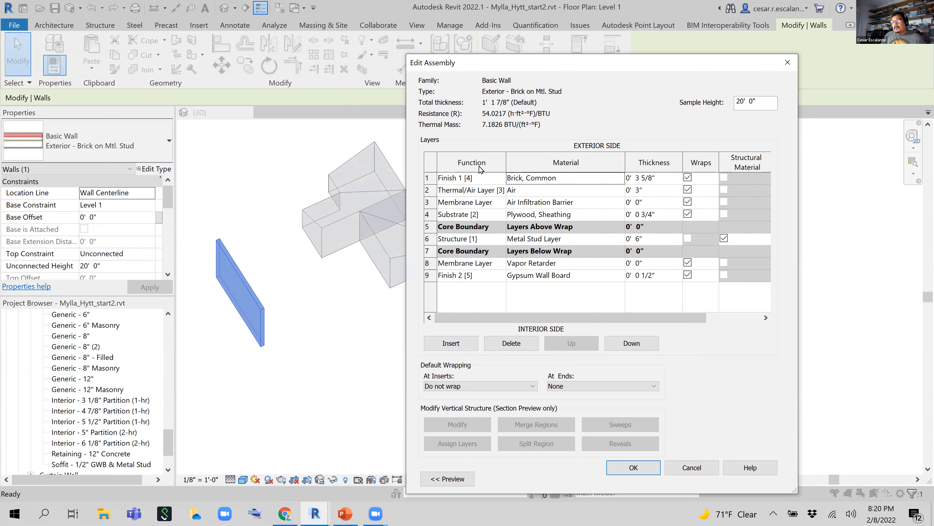
Step: Widen the Function column and display the available function options for the exterior Brick, Common layer
{"action": "left_click_drag", "start_coordinate": [506, 165], "coordinate": [544, 165]}
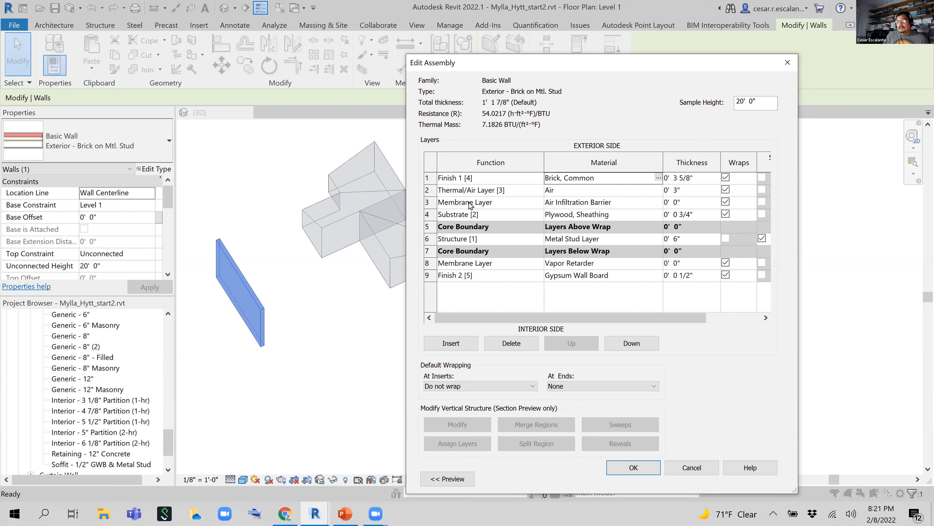
{"action": "left_click", "coordinate": [531, 179]}
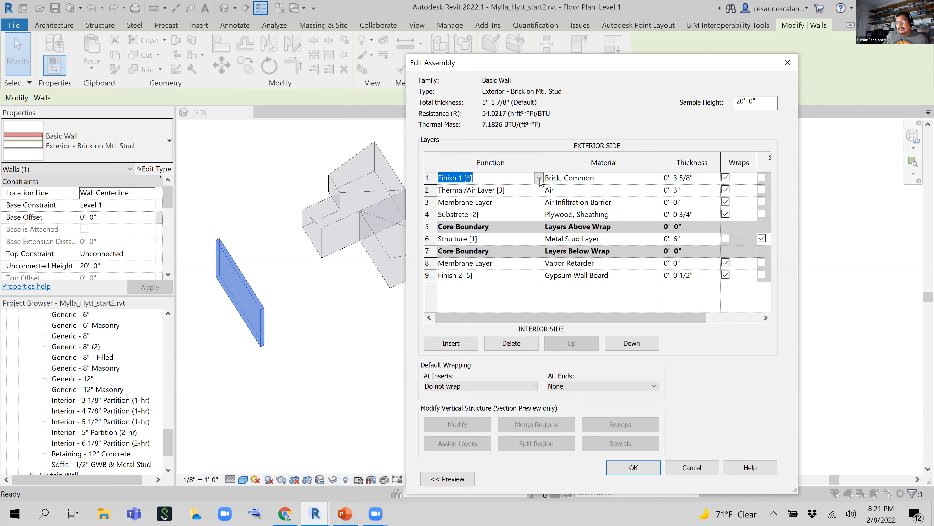
{"action": "left_click", "coordinate": [539, 178]}
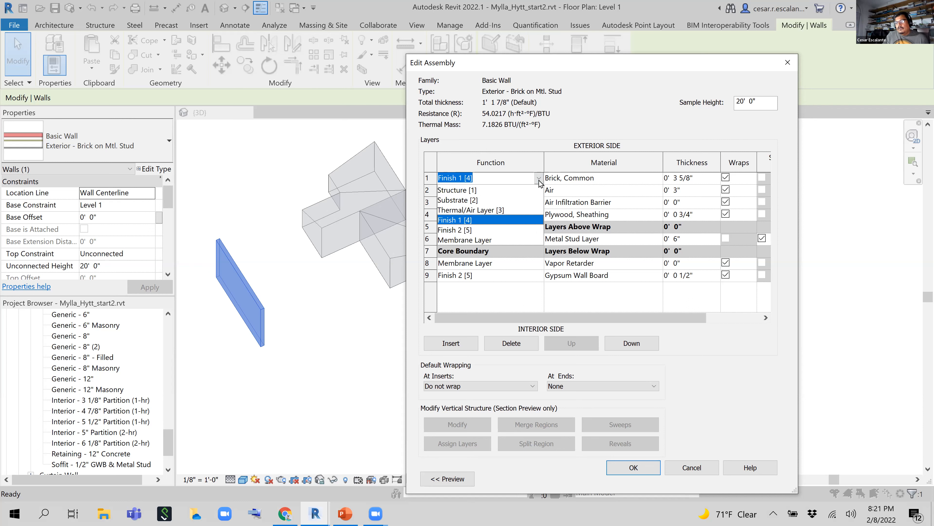
Step: Circle the priority numbers [1], [2] and [3] in red beside Structure, Substrate and Thermal/Air Layer in the function options
{"action": "key", "text": "ctrl+2"}
{"action": "left_click_drag", "start_coordinate": [464, 195], "coordinate": [476, 195]}
{"action": "left_click_drag", "start_coordinate": [475, 195], "coordinate": [480, 196]}
{"action": "left_click_drag", "start_coordinate": [497, 202], "coordinate": [504, 203]}
Step: Add the red on-screen note "priority number Revit educated guess on how layers should connect" over four lines, and clear the markup
{"action": "key", "text": "t"}
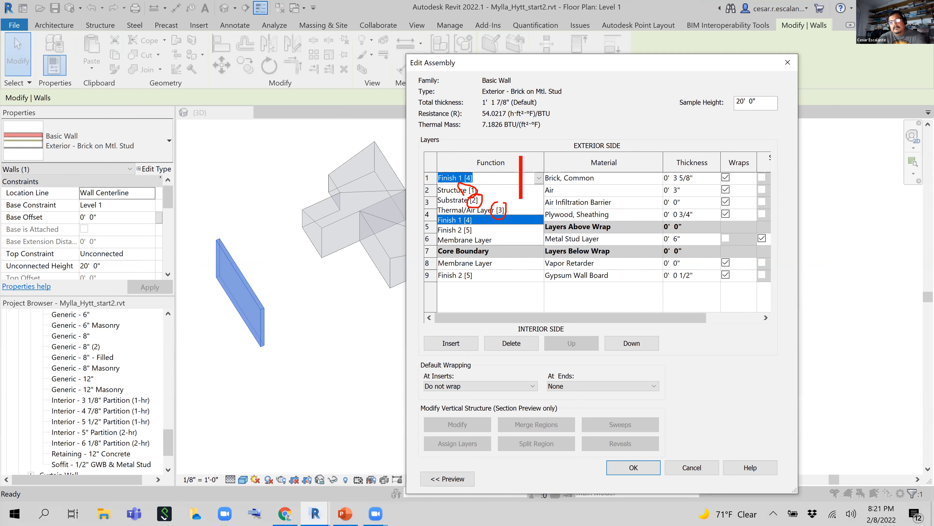
{"action": "type", "text": "priority number"}
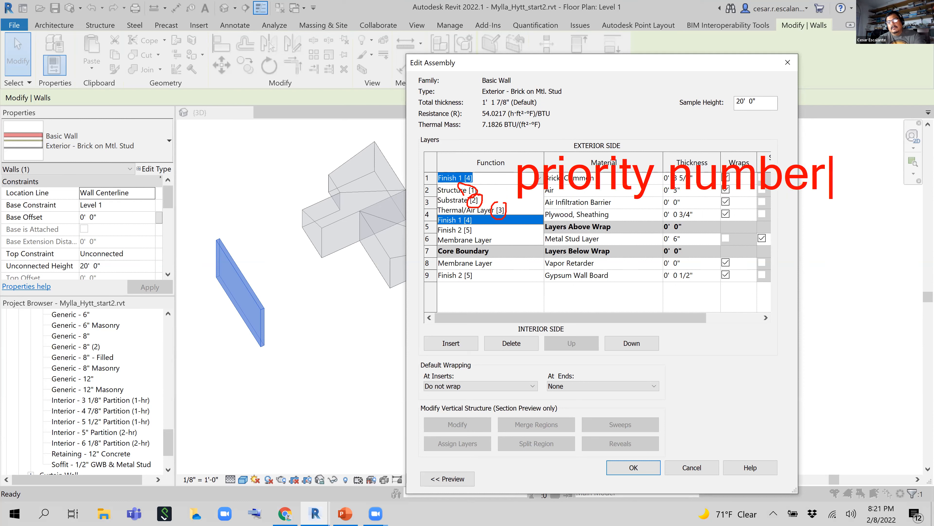
{"action": "key", "text": "Return"}
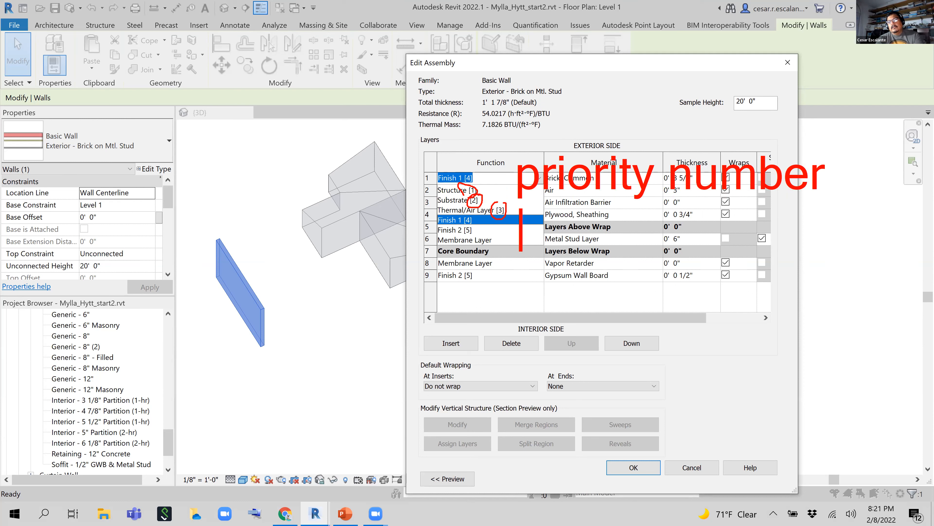
{"action": "type", "text": "Revit "}
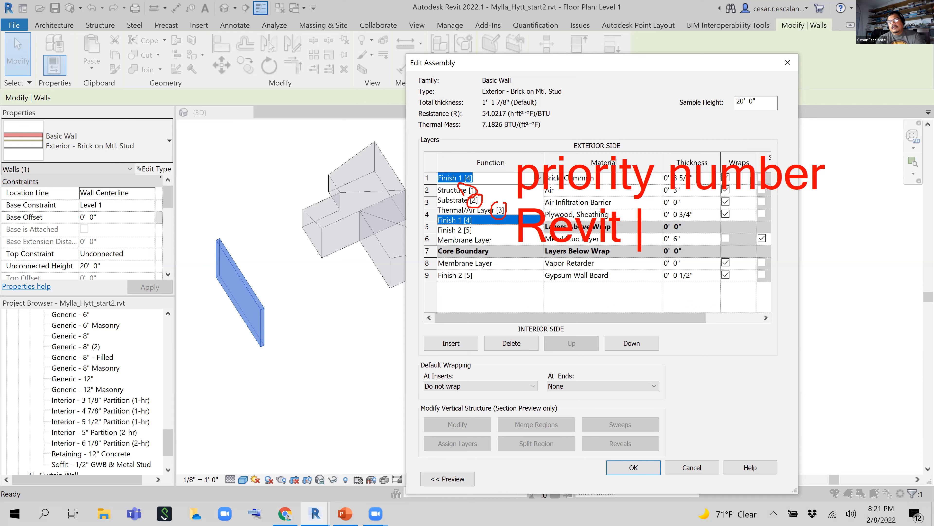
{"action": "type", "text": "educated"}
{"action": "key", "text": "Return"}
{"action": "type", "text": "gu"}
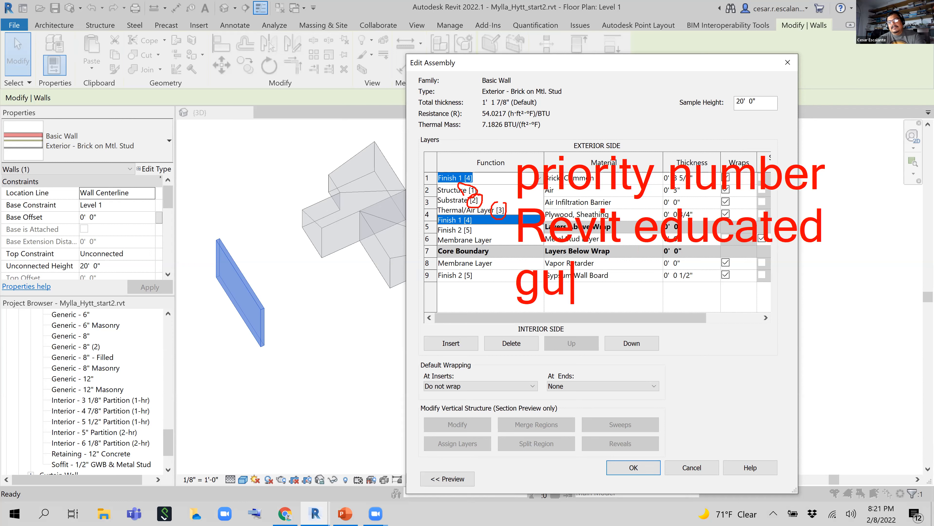
{"action": "type", "text": "ess on how"}
{"action": "key", "text": "Return"}
{"action": "type", "text": "la"}
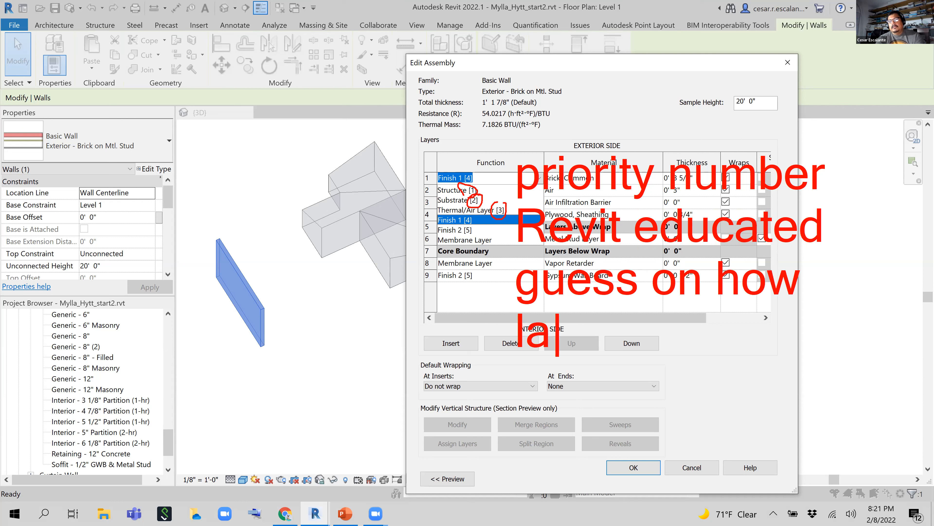
{"action": "type", "text": "ye"}
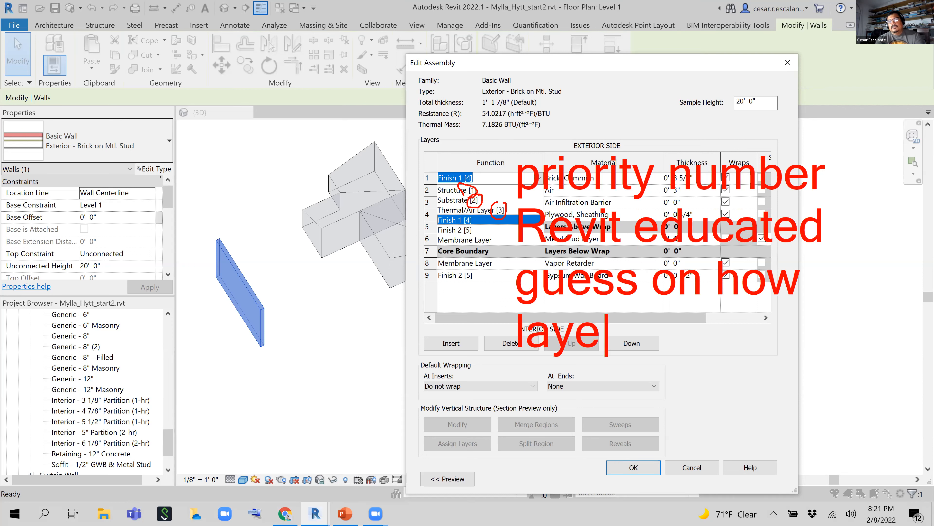
{"action": "type", "text": "rs should conne"}
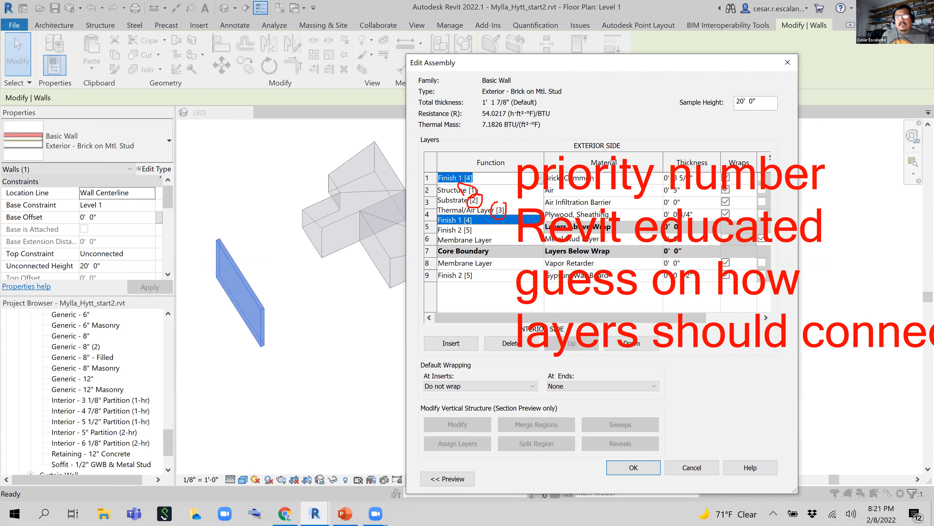
{"action": "key", "text": "Escape"}
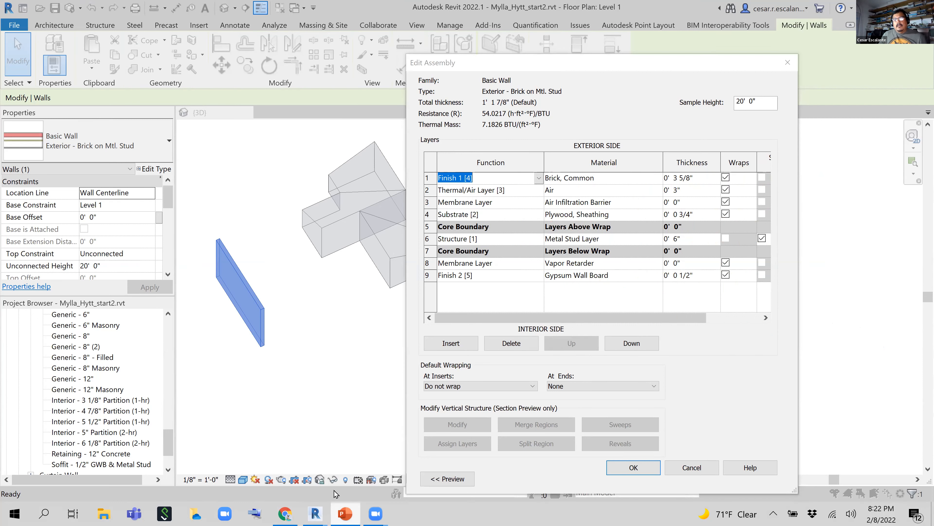
Step: Switch to PowerPoint and present the Compound Walls slide full screen to examine the layer priority diagram
{"action": "left_click", "coordinate": [345, 512]}
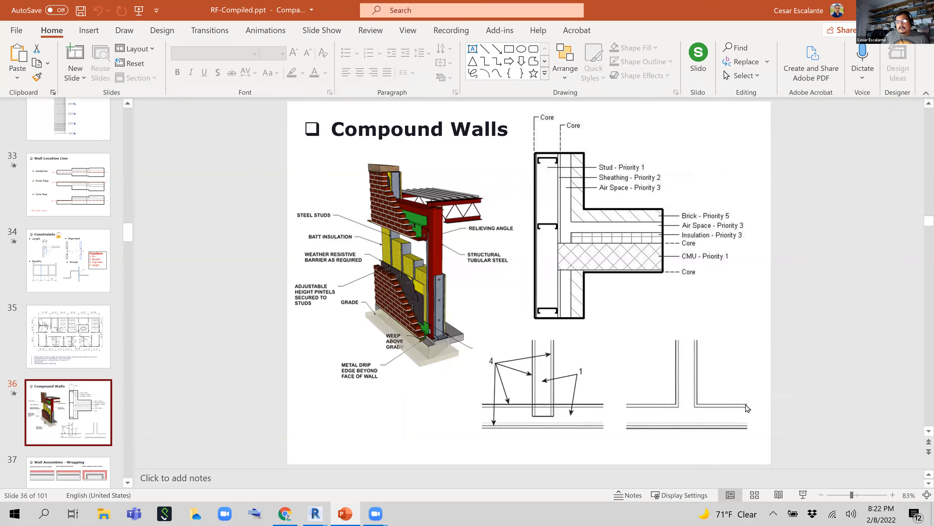
{"action": "left_click", "coordinate": [803, 495]}
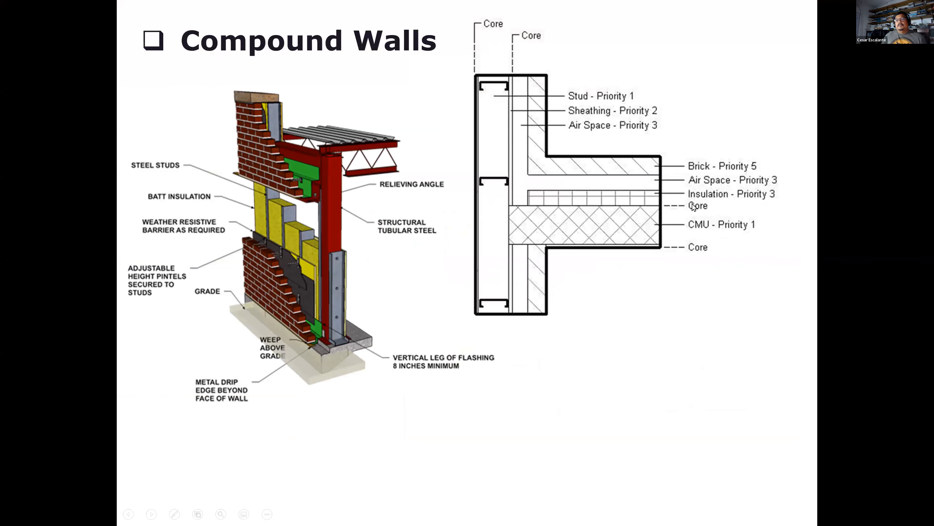
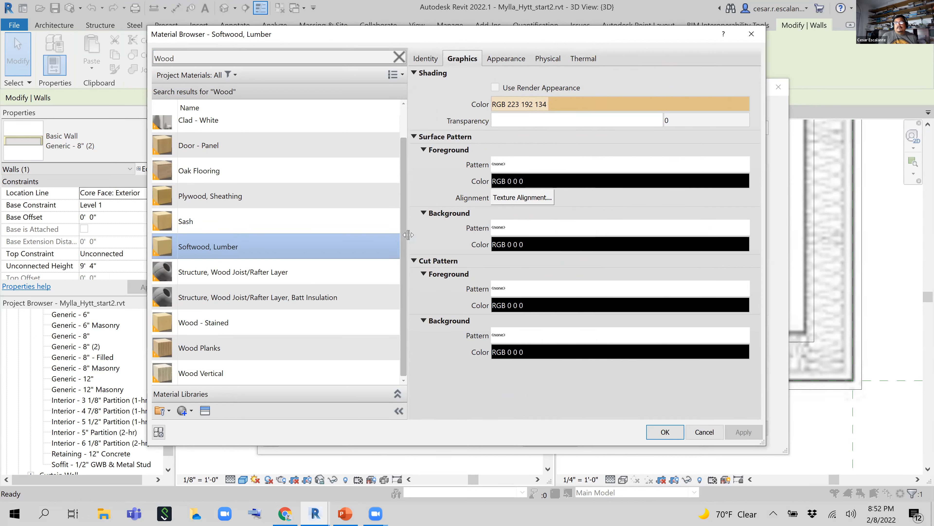
Step: Review the physical and thermal properties of Softwood, Lumber and accept it as the Structure layer's material
{"action": "left_click", "coordinate": [548, 59]}
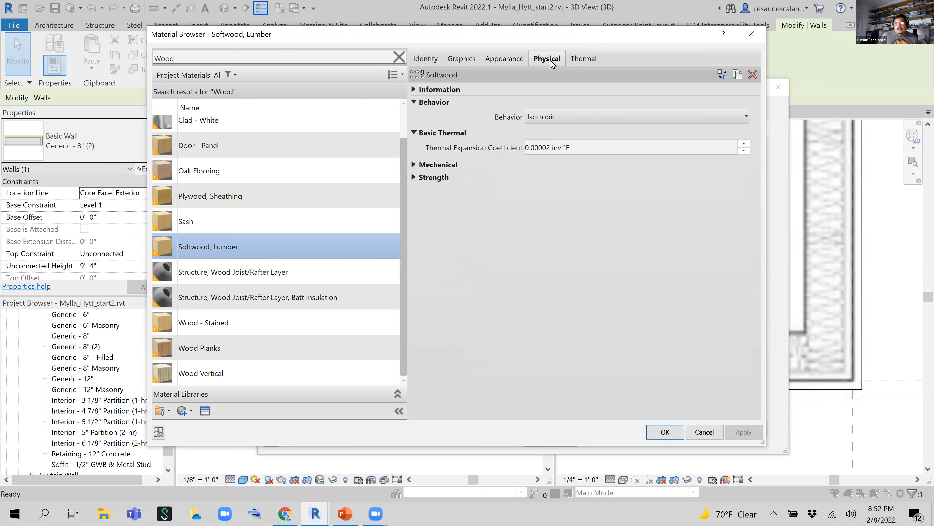
{"action": "left_click", "coordinate": [583, 59]}
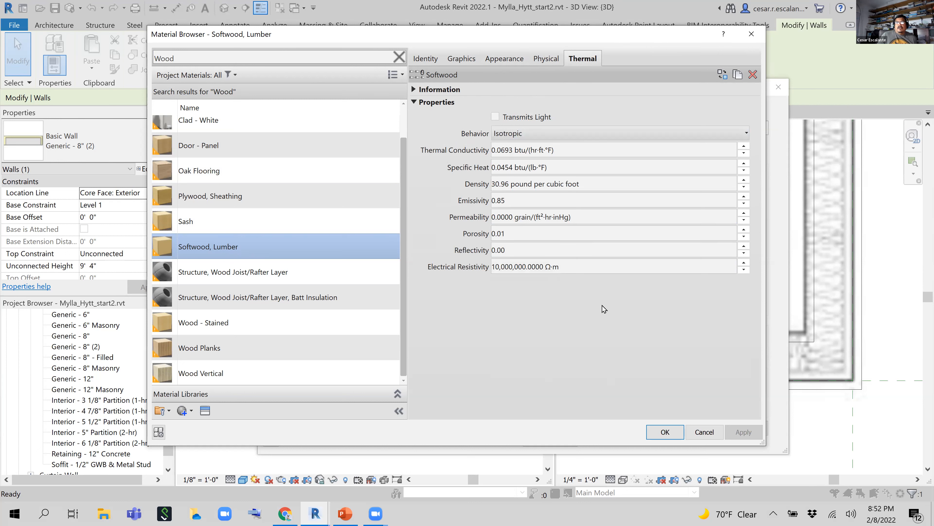
{"action": "left_click", "coordinate": [665, 431]}
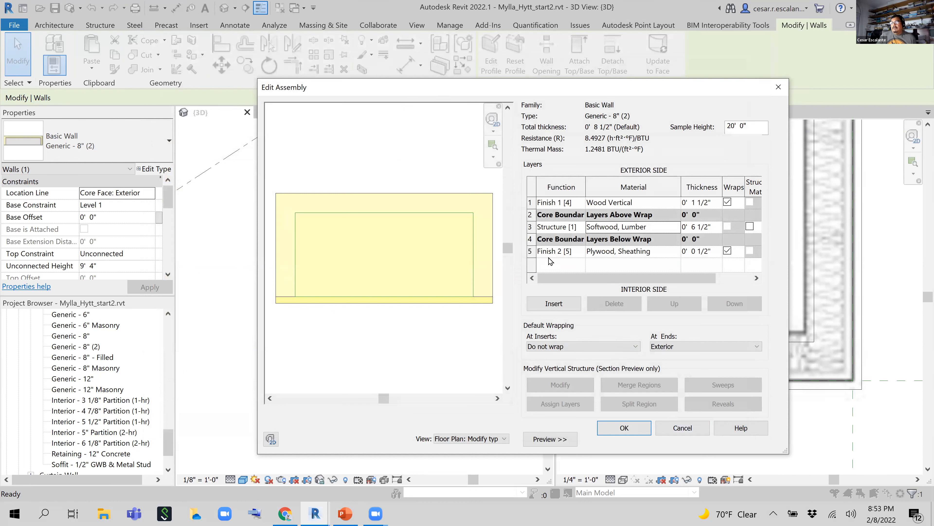
Step: Review the plywood, lumber and wood layers, accept the wall assembly and type properties, and inspect the walls in the 3D view
{"action": "left_click", "coordinate": [539, 250]}
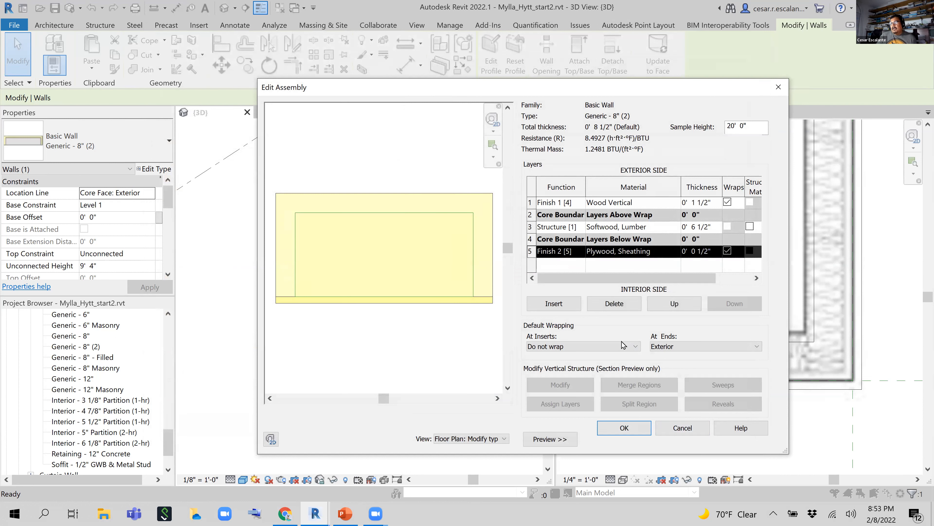
{"action": "left_click", "coordinate": [529, 226]}
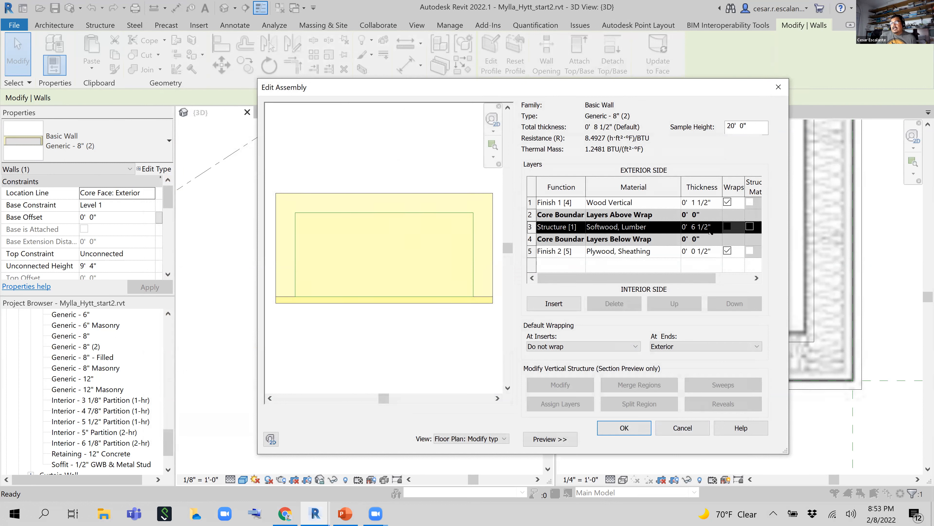
{"action": "left_click", "coordinate": [536, 201]}
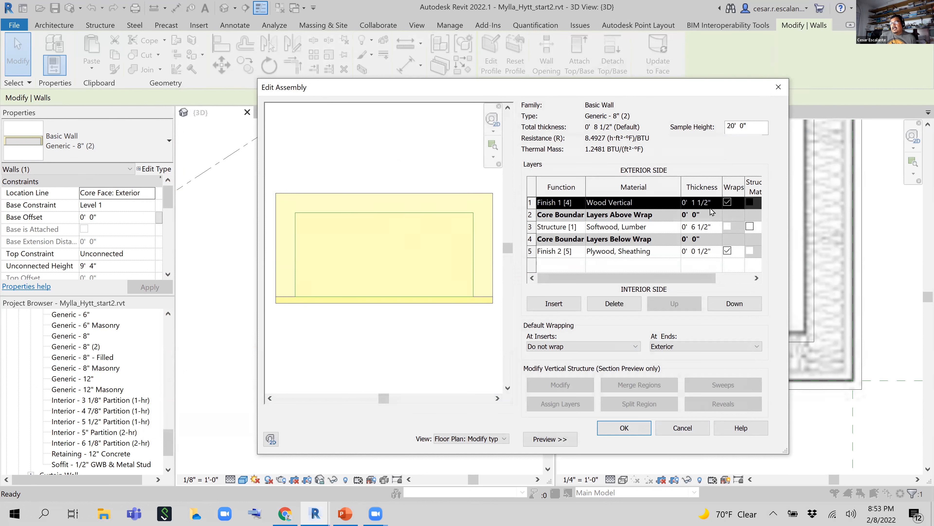
{"action": "left_click", "coordinate": [625, 427]}
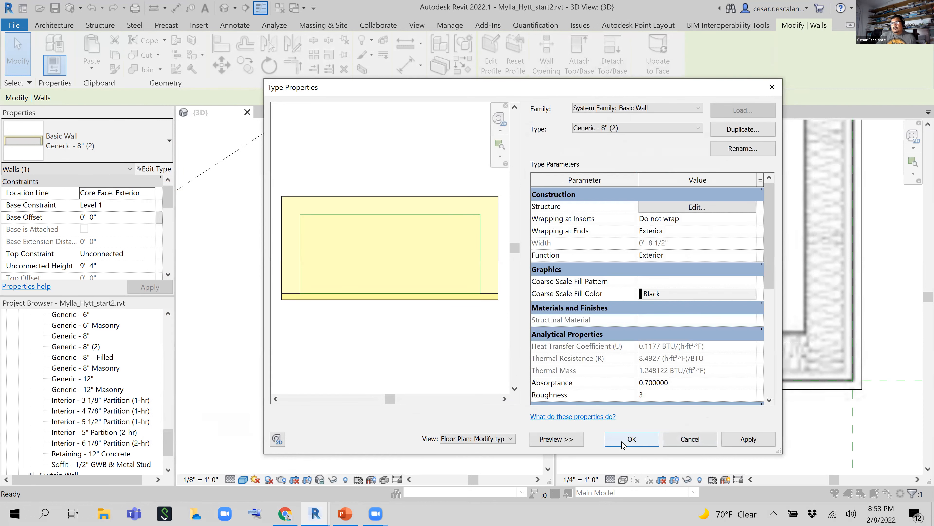
{"action": "left_click", "coordinate": [622, 444]}
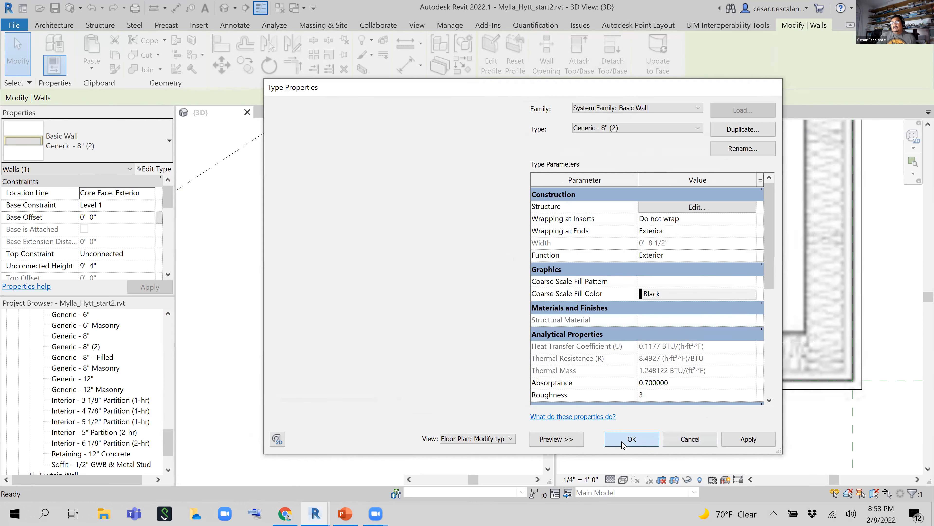
{"action": "key", "text": "Escape"}
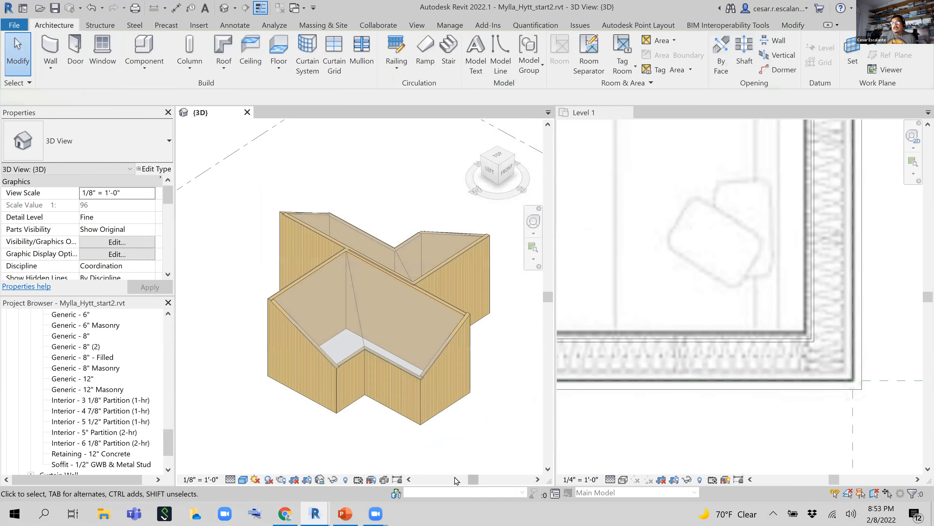
{"action": "scroll", "coordinate": [315, 283], "scroll_direction": "up", "scroll_amount": 2}
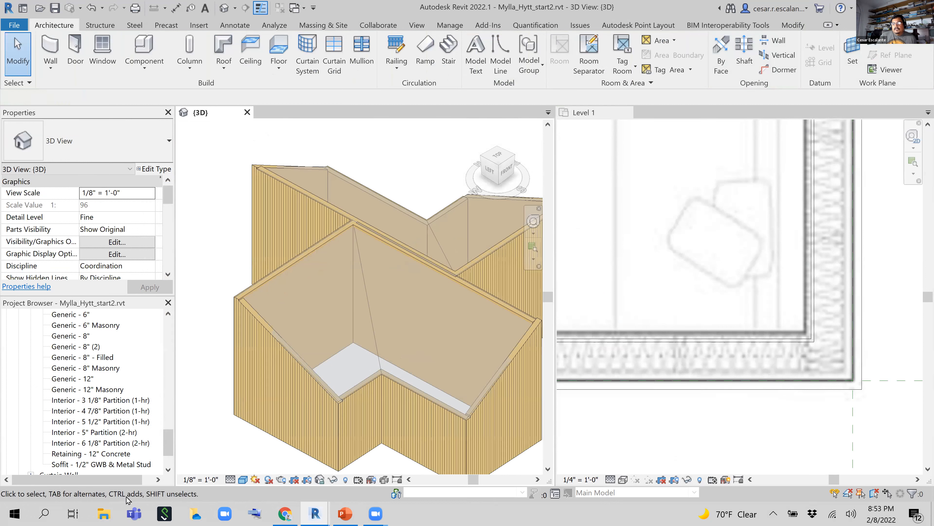
Step: Open the reference photo 005_Mylla_interior-1-1.jpg from the Mylla folder to examine the interior wall finish, and close it
{"action": "left_click", "coordinate": [105, 514]}
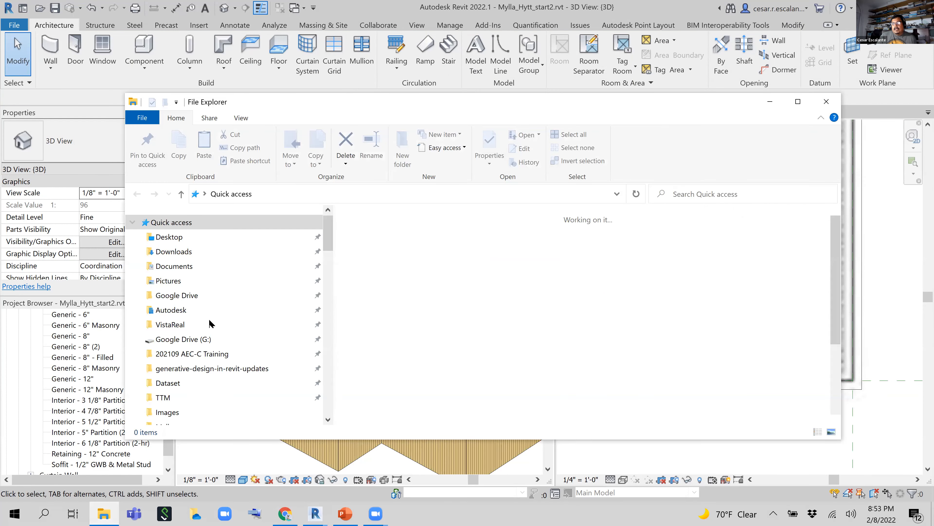
{"action": "scroll", "coordinate": [206, 344], "scroll_direction": "down", "scroll_amount": 1}
{"action": "left_click", "coordinate": [171, 405]}
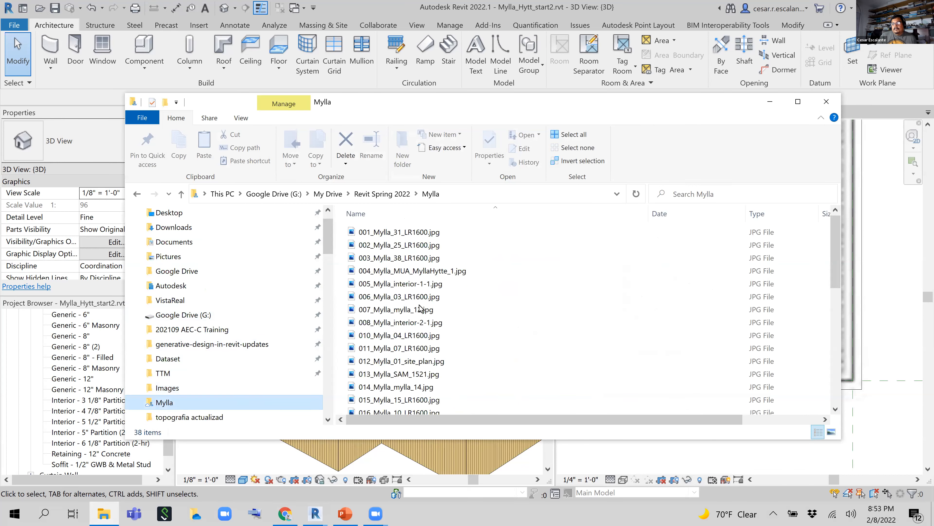
{"action": "double_click", "coordinate": [427, 283]}
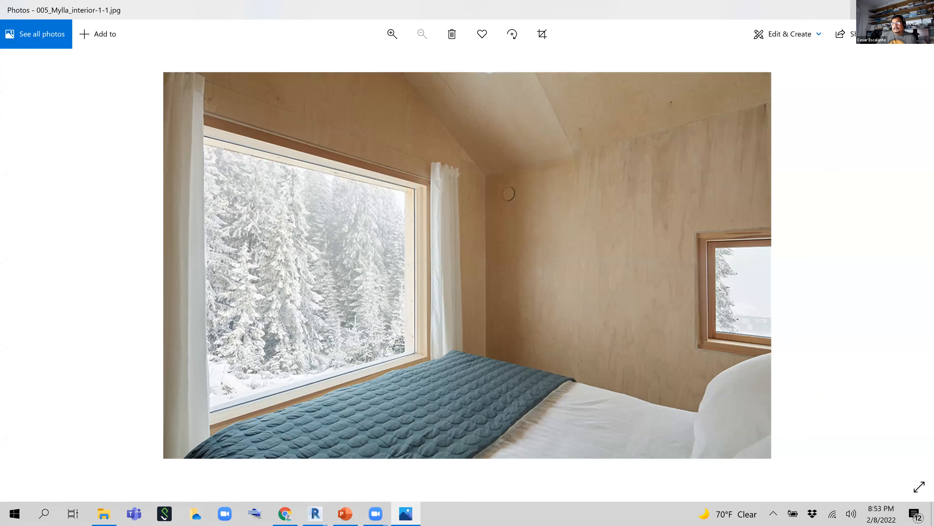
{"action": "key", "text": "alt+F4"}
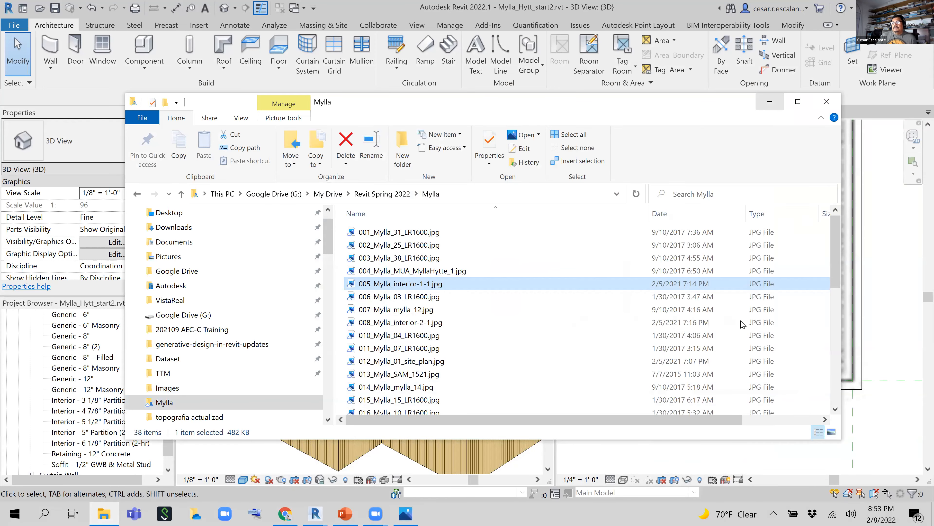
Step: Select the sloped-top exterior wall at the model's front corner in the 3D view
{"action": "scroll", "coordinate": [667, 420], "scroll_direction": "down", "scroll_amount": 2}
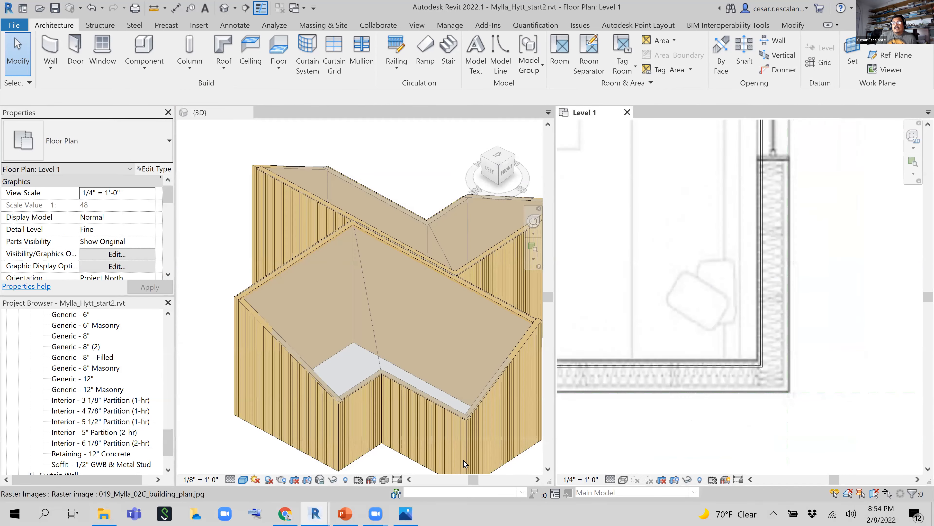
{"action": "scroll", "coordinate": [507, 430], "scroll_direction": "down", "scroll_amount": 2}
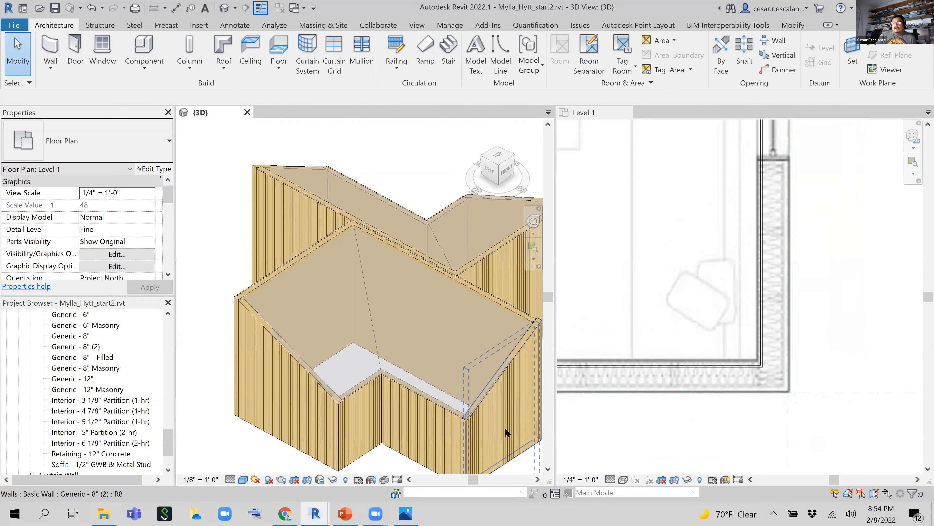
{"action": "middle_click_drag", "start_coordinate": [513, 458], "coordinate": [446, 437]}
{"action": "scroll", "coordinate": [446, 437], "scroll_direction": "up", "scroll_amount": 2}
{"action": "left_click", "coordinate": [420, 415]}
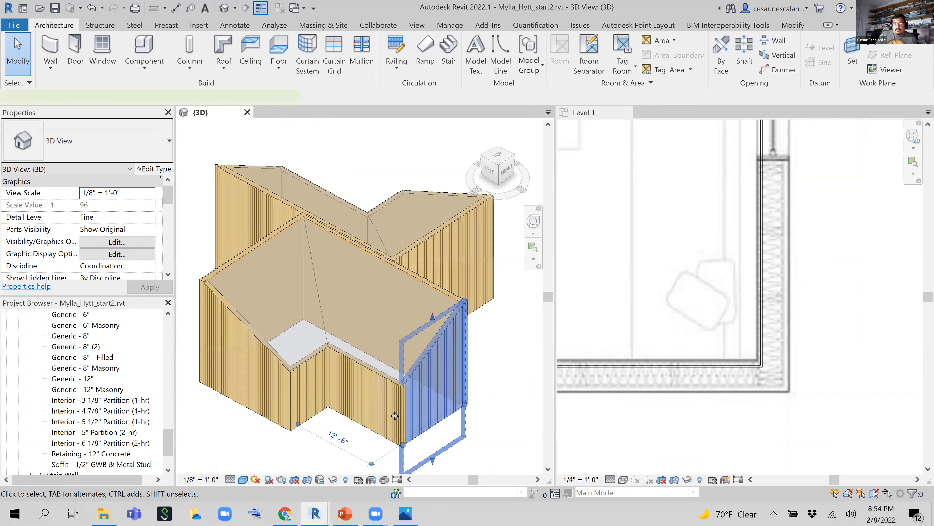
Step: Examine in the 3D view how the wood-clad exterior walls meet at the front outer building corner
{"action": "scroll", "coordinate": [386, 416], "scroll_direction": "up", "scroll_amount": 3}
{"action": "left_click", "coordinate": [302, 421]}
{"action": "scroll", "coordinate": [262, 446], "scroll_direction": "up", "scroll_amount": 2}
{"action": "middle_click_drag", "start_coordinate": [231, 409], "coordinate": [141, 372]}
{"action": "middle_click_drag", "start_coordinate": [426, 429], "coordinate": [385, 419]}
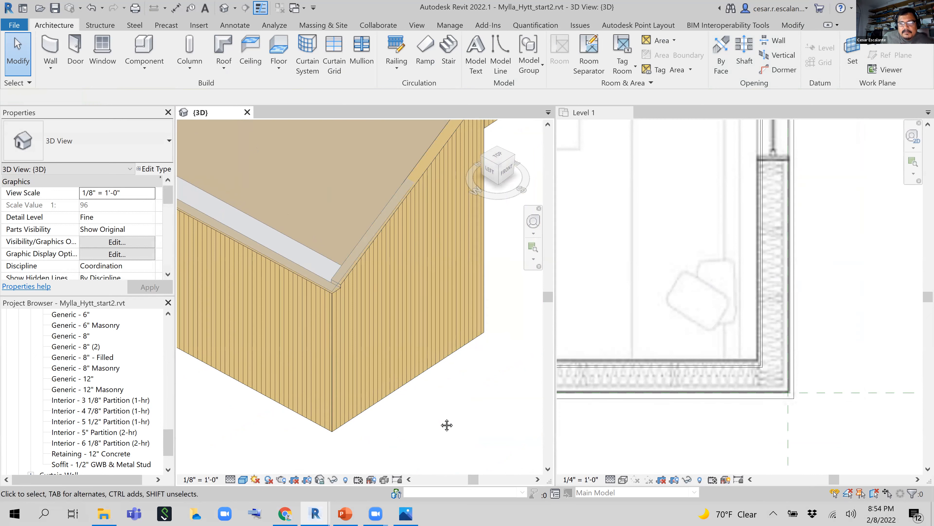
{"action": "scroll", "coordinate": [364, 447], "scroll_direction": "up", "scroll_amount": 2}
{"action": "scroll", "coordinate": [324, 438], "scroll_direction": "up", "scroll_amount": 3}
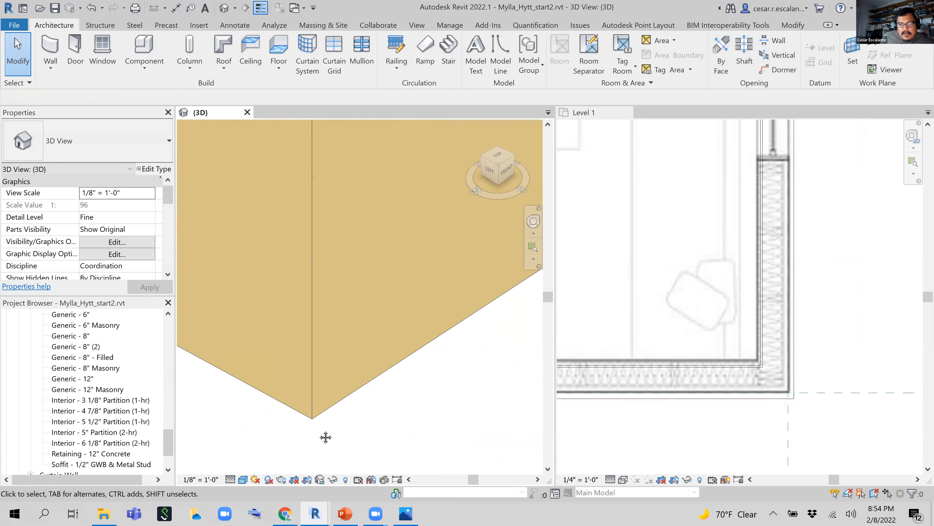
{"action": "middle_click_drag", "start_coordinate": [395, 399], "coordinate": [240, 423]}
{"action": "scroll", "coordinate": [243, 421], "scroll_direction": "down", "scroll_amount": 3}
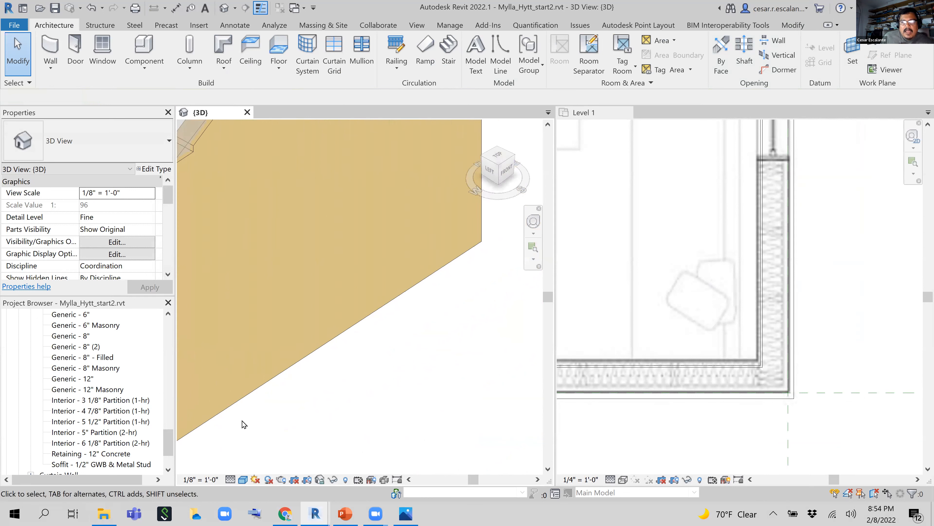
{"action": "scroll", "coordinate": [388, 319], "scroll_direction": "up", "scroll_amount": 2}
{"action": "middle_click_drag", "start_coordinate": [351, 326], "coordinate": [506, 297]}
{"action": "scroll", "coordinate": [482, 345], "scroll_direction": "down", "scroll_amount": 1}
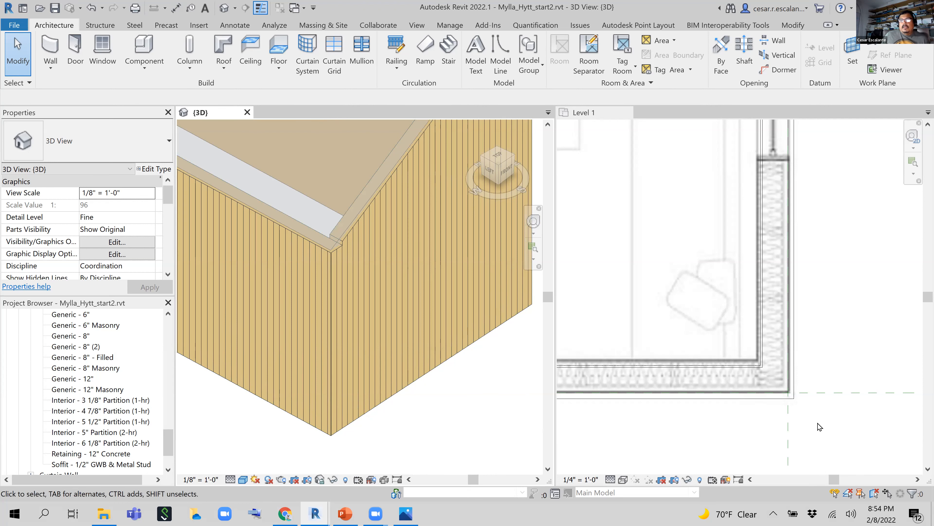
{"action": "scroll", "coordinate": [459, 386], "scroll_direction": "down", "scroll_amount": 2}
{"action": "middle_click_drag", "start_coordinate": [457, 411], "coordinate": [456, 433]}
{"action": "scroll", "coordinate": [457, 407], "scroll_direction": "down", "scroll_amount": 2}
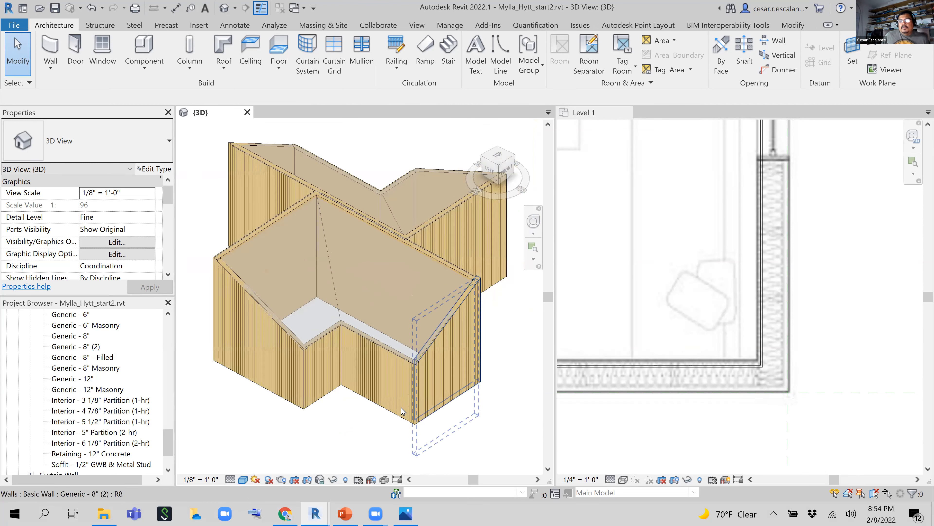
{"action": "scroll", "coordinate": [448, 369], "scroll_direction": "up", "scroll_amount": 5}
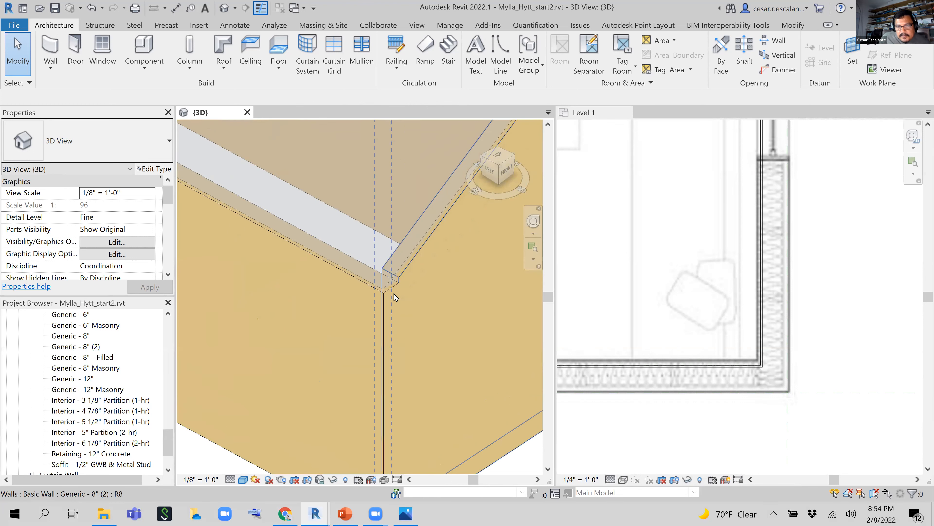
{"action": "scroll", "coordinate": [393, 296], "scroll_direction": "up", "scroll_amount": 2}
{"action": "scroll", "coordinate": [397, 245], "scroll_direction": "down", "scroll_amount": 4}
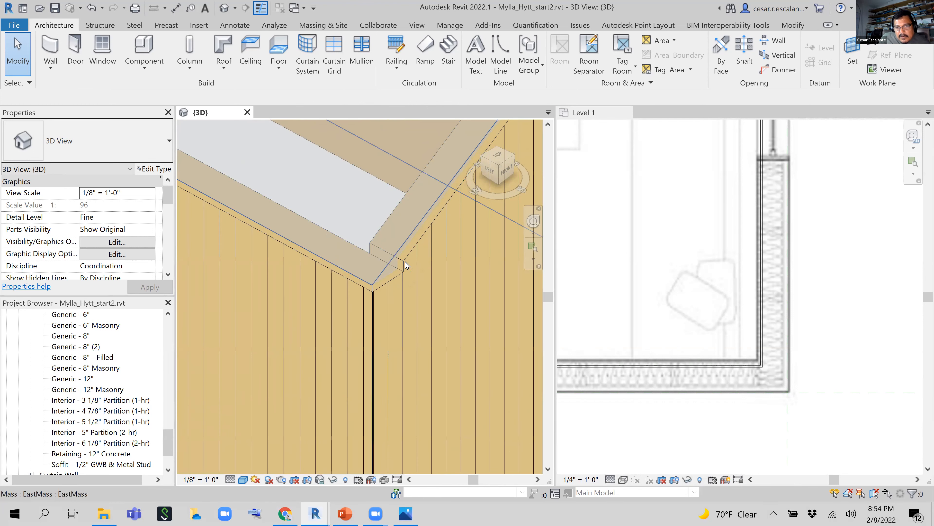
{"action": "scroll", "coordinate": [412, 267], "scroll_direction": "down", "scroll_amount": 3}
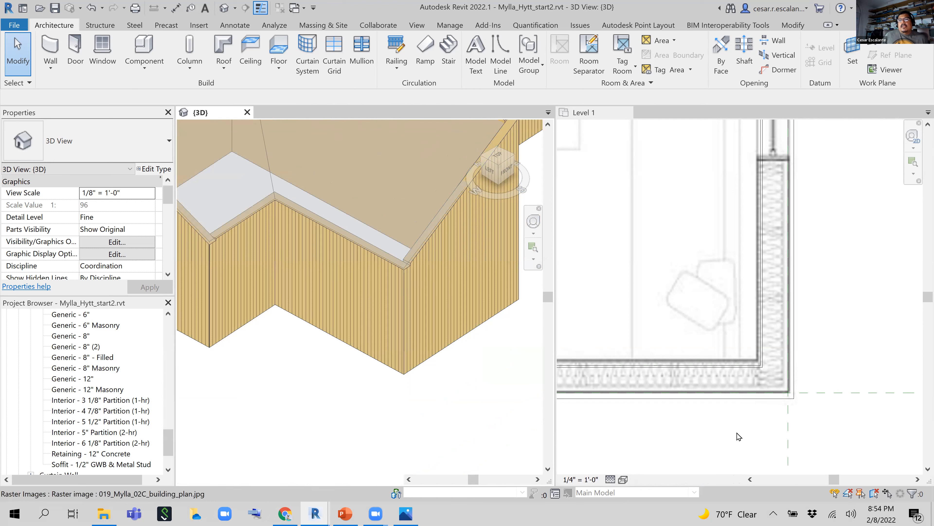
Step: Inspect how the south exterior wall ends at the southeast corner in the Level 1 plan and from above in 3D
{"action": "left_click", "coordinate": [734, 434]}
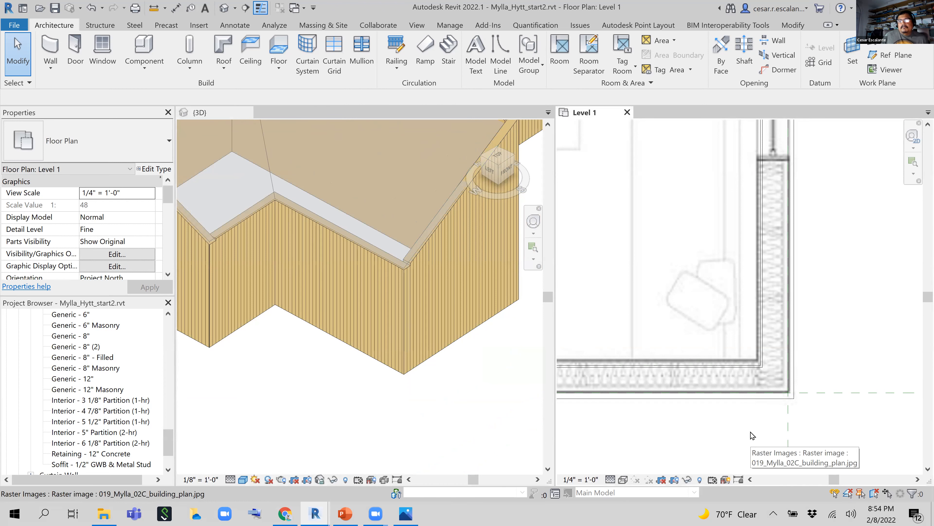
{"action": "middle_click_drag", "start_coordinate": [792, 434], "coordinate": [830, 361]}
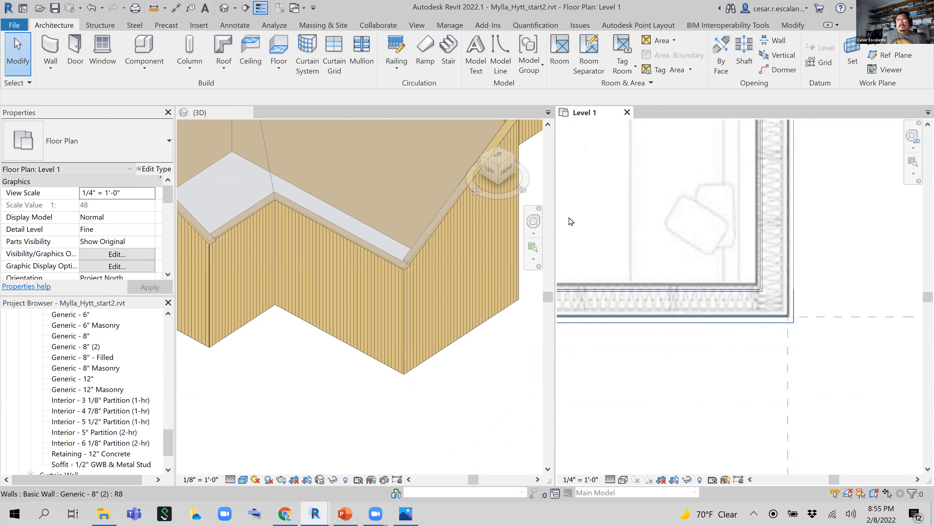
{"action": "left_click", "coordinate": [718, 320]}
{"action": "left_click", "coordinate": [509, 385]}
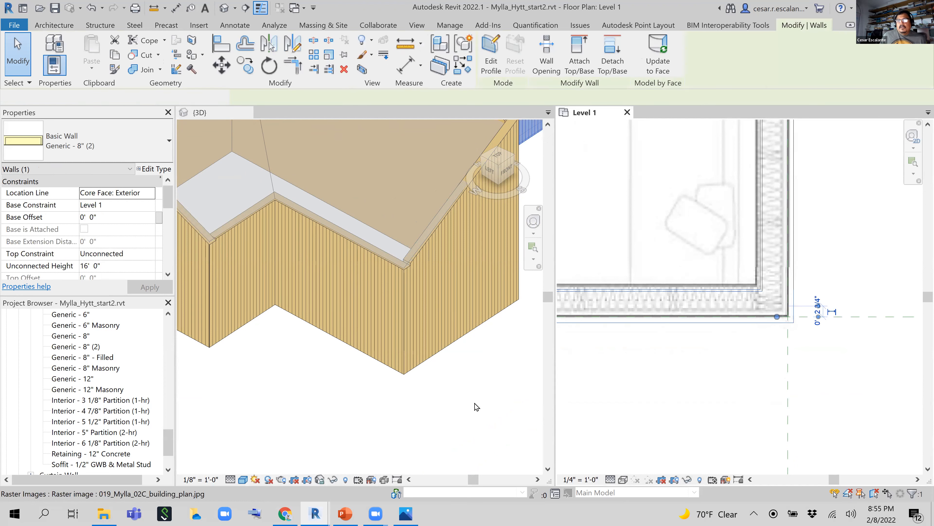
{"action": "scroll", "coordinate": [484, 391], "scroll_direction": "down", "scroll_amount": 2}
{"action": "left_click", "coordinate": [325, 413]}
{"action": "middle_click_drag", "start_coordinate": [485, 392], "coordinate": [430, 290], "text": "shift"}
{"action": "scroll", "coordinate": [305, 399], "scroll_direction": "up", "scroll_amount": 2}
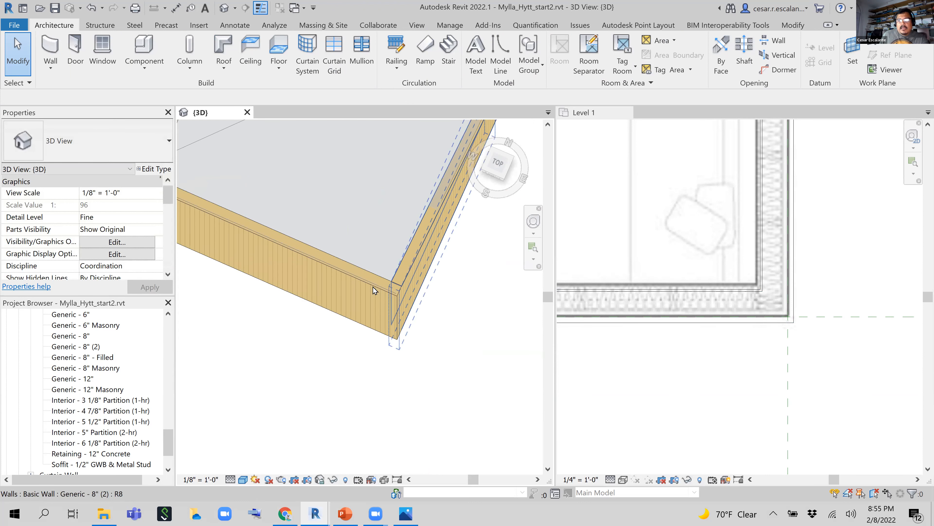
{"action": "left_click", "coordinate": [373, 286]}
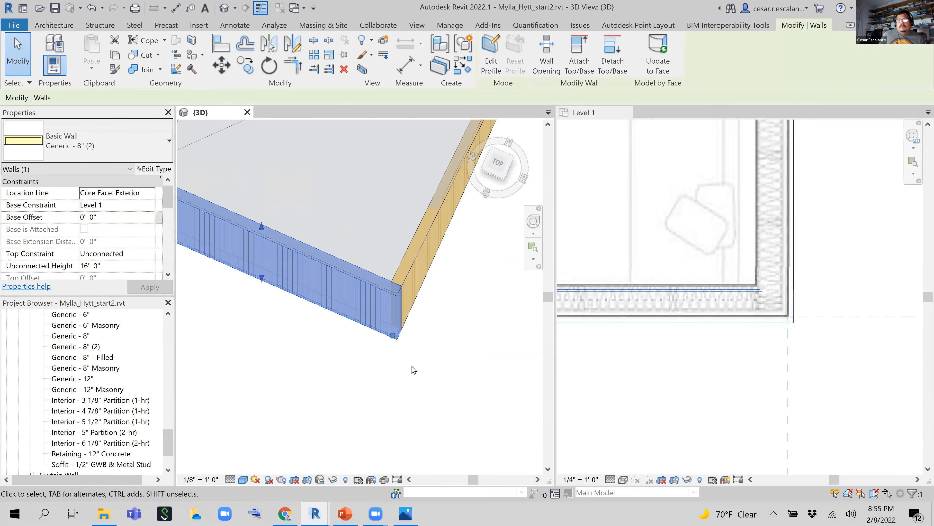
{"action": "left_click", "coordinate": [710, 329]}
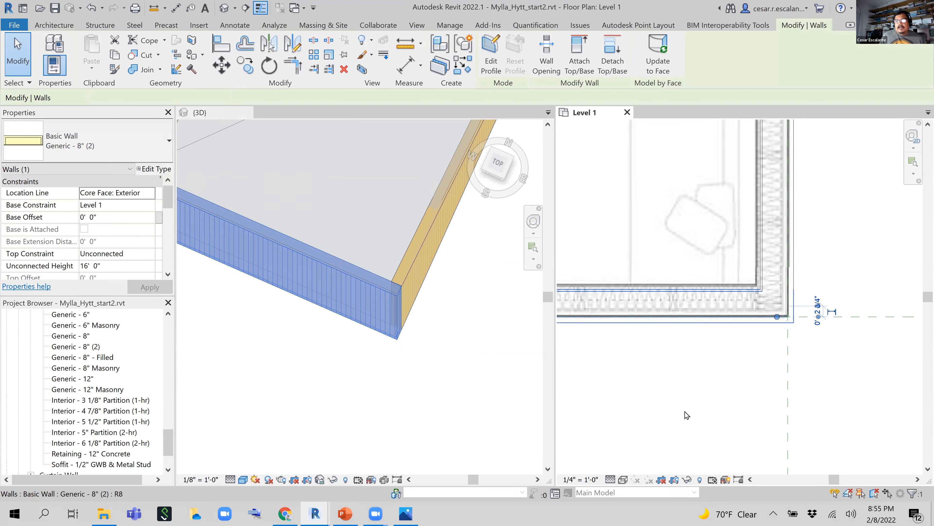
Step: Set the Level 1 floor plan's visual style to Hidden Line and clear the selection
{"action": "left_click", "coordinate": [622, 479]}
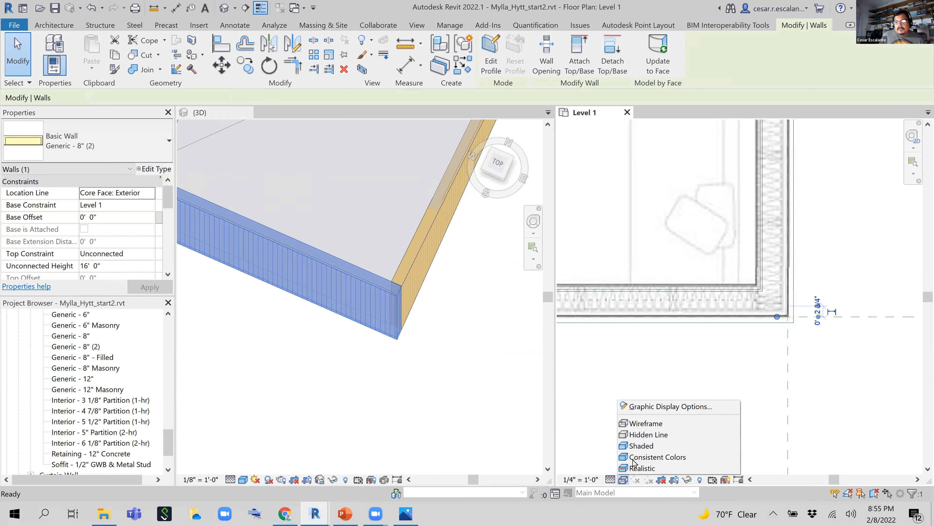
{"action": "left_click", "coordinate": [644, 439]}
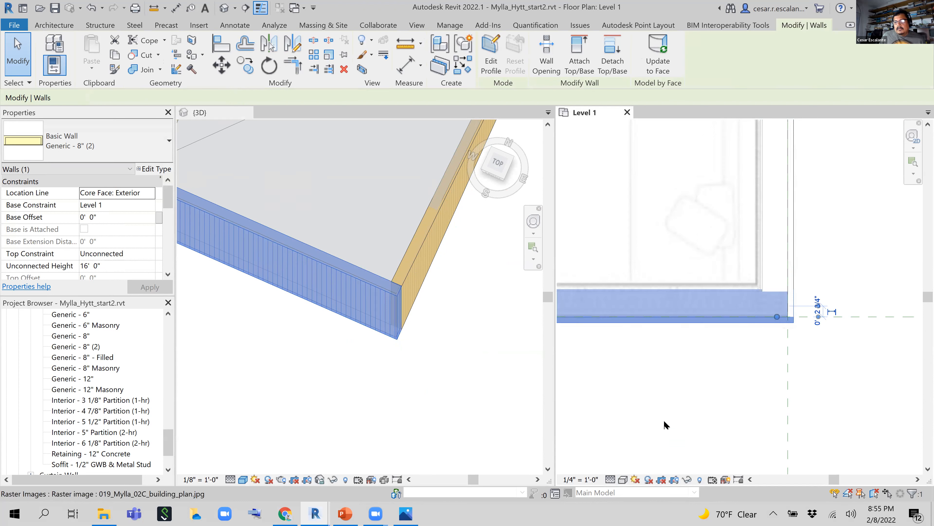
{"action": "left_click", "coordinate": [826, 369]}
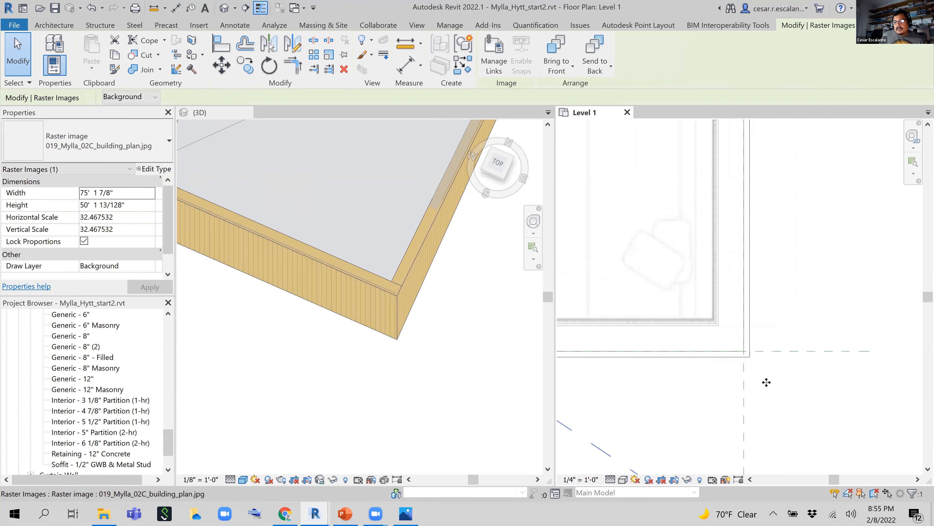
{"action": "key", "text": "Escape"}
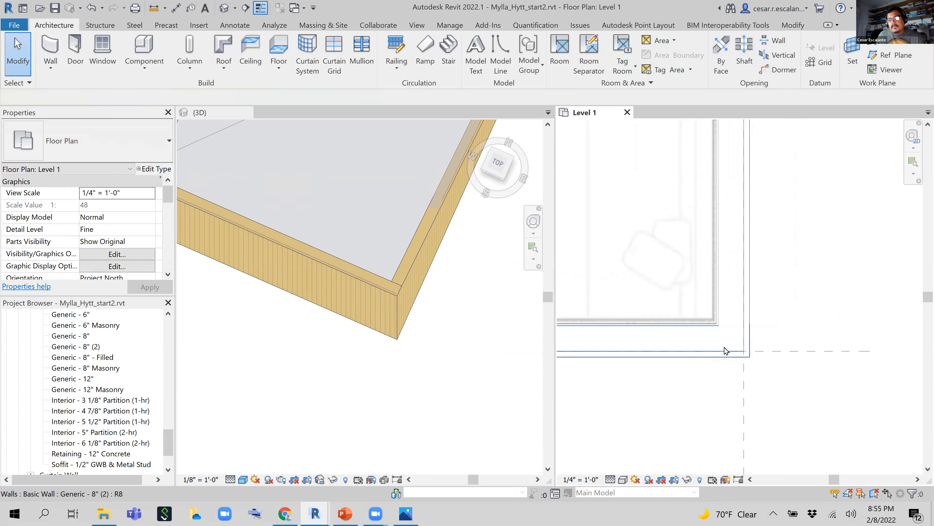
Step: Change the wall join at the southeast building corner in the Level 1 plan to Miter
{"action": "left_click", "coordinate": [727, 351]}
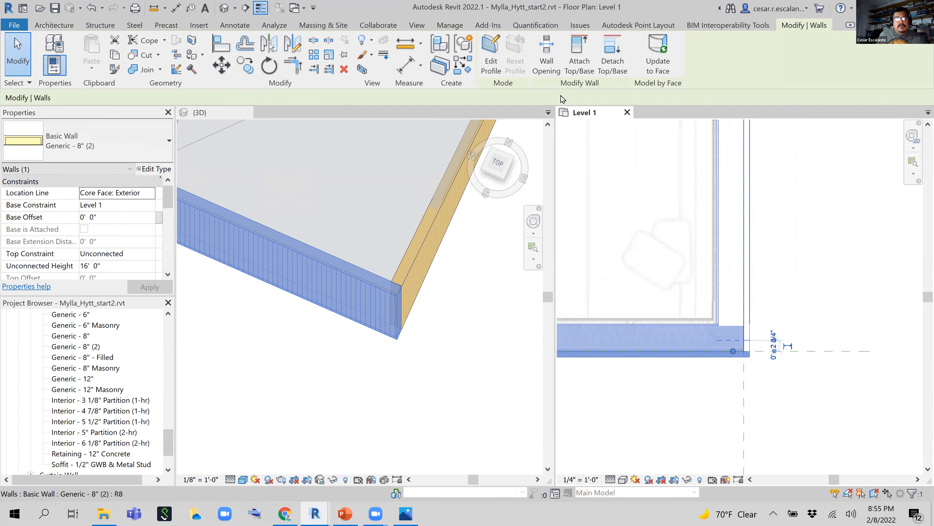
{"action": "left_click", "coordinate": [721, 358]}
{"action": "left_click", "coordinate": [722, 359]}
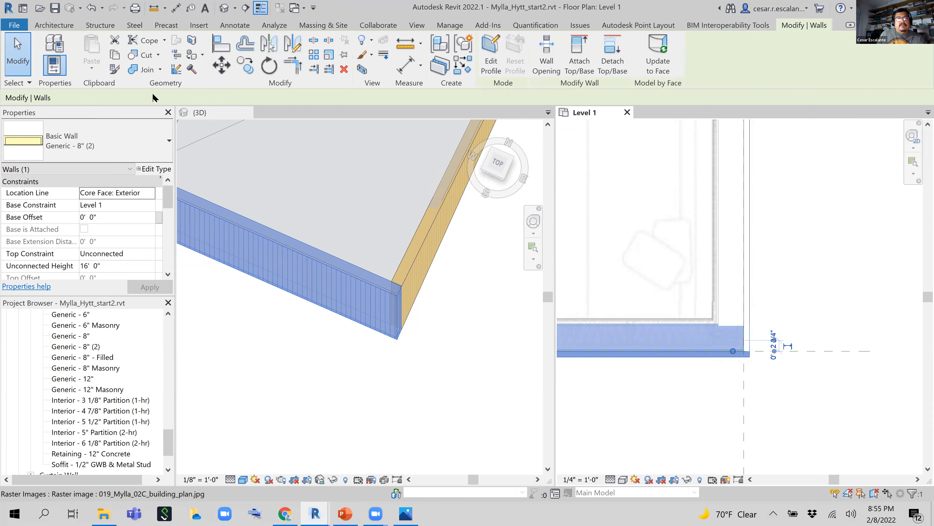
{"action": "left_click", "coordinate": [179, 76]}
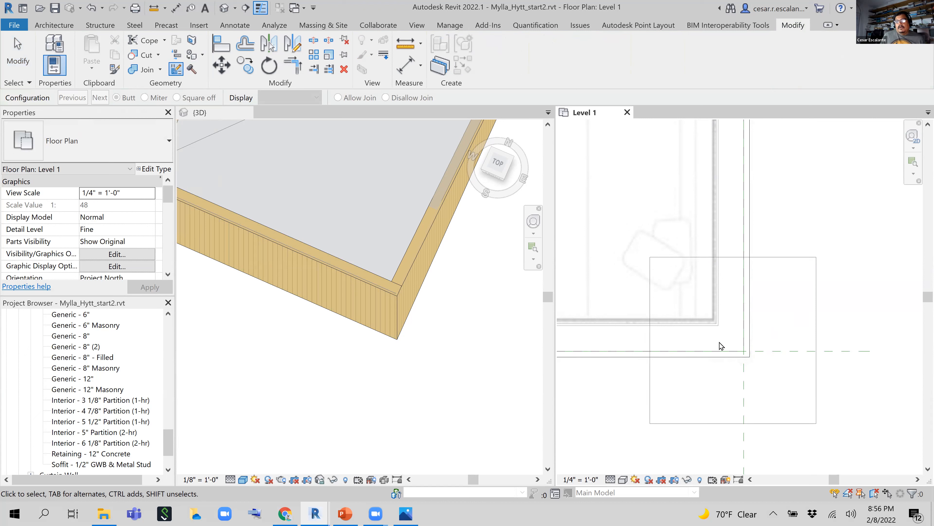
{"action": "left_click", "coordinate": [721, 346]}
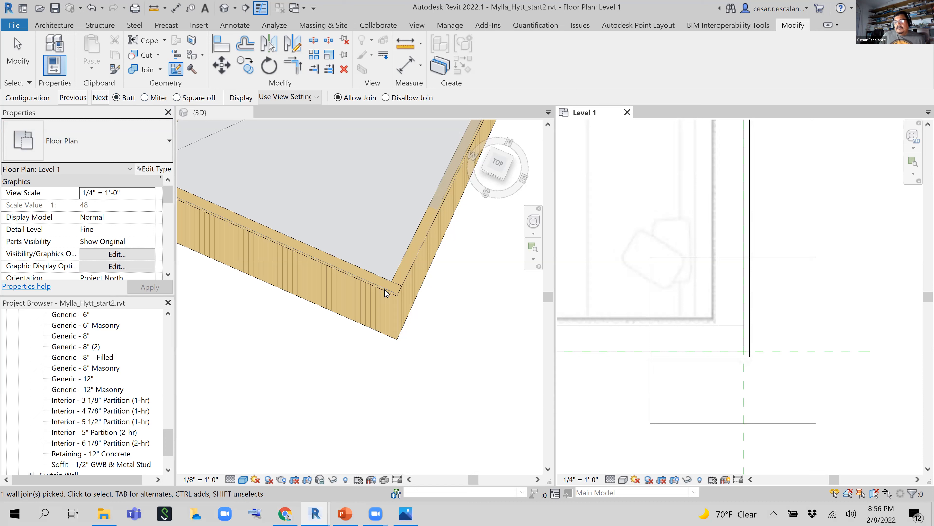
{"action": "left_click", "coordinate": [144, 98]}
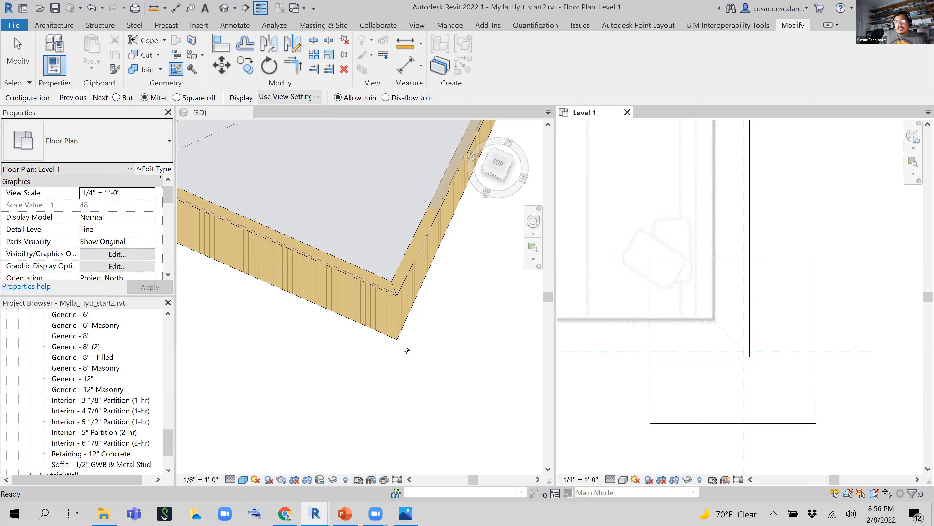
{"action": "scroll", "coordinate": [405, 298], "scroll_direction": "up", "scroll_amount": 2}
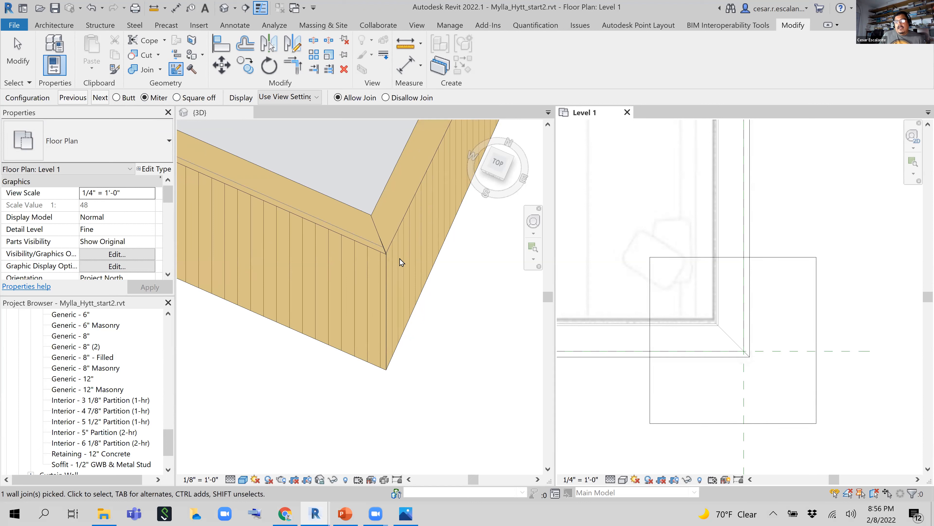
{"action": "scroll", "coordinate": [412, 317], "scroll_direction": "down", "scroll_amount": 3}
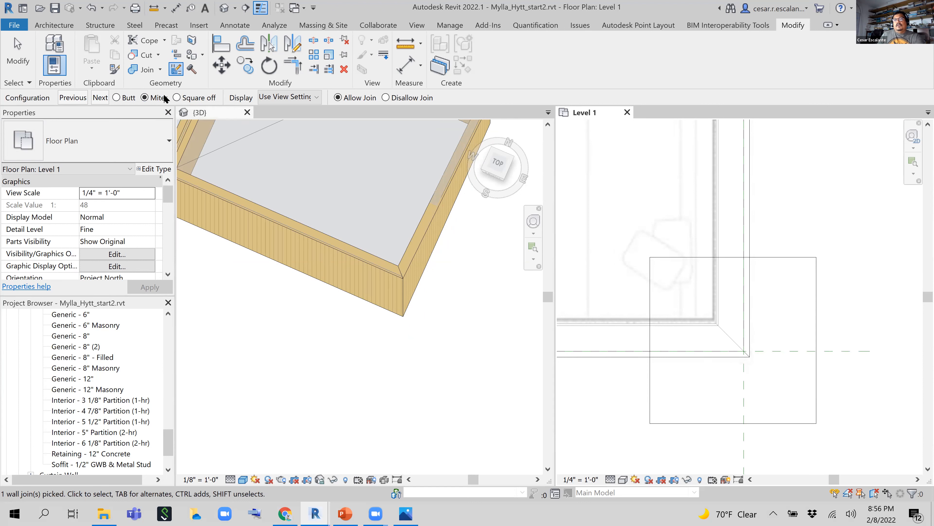
Step: Change the wall join at the projecting part's outer corner beside the notch to Miter, working in the 3D view
{"action": "left_click", "coordinate": [376, 379]}
{"action": "scroll", "coordinate": [375, 382], "scroll_direction": "down", "scroll_amount": 4}
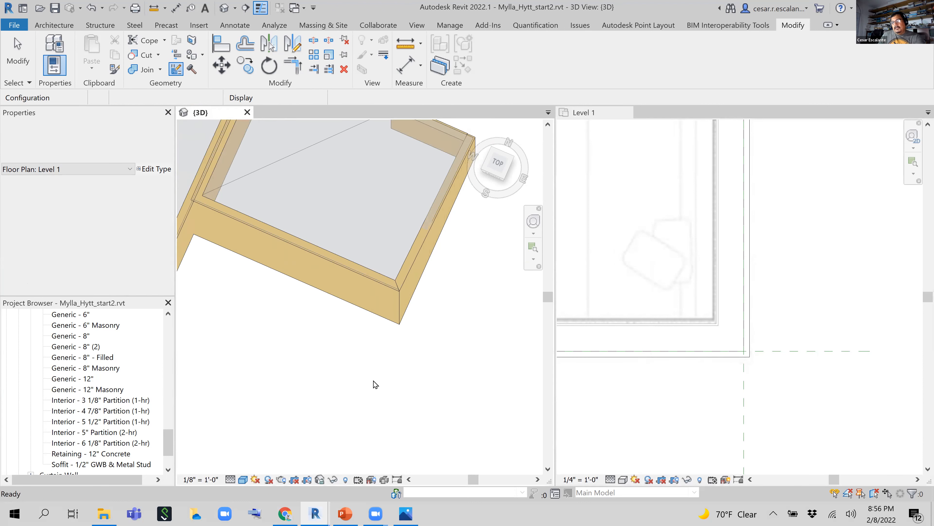
{"action": "scroll", "coordinate": [436, 254], "scroll_direction": "up", "scroll_amount": 3}
{"action": "middle_click_drag", "start_coordinate": [432, 272], "coordinate": [356, 336], "text": "shift"}
{"action": "middle_click_drag", "start_coordinate": [369, 150], "coordinate": [431, 431], "text": "shift"}
{"action": "scroll", "coordinate": [422, 320], "scroll_direction": "down", "scroll_amount": 2}
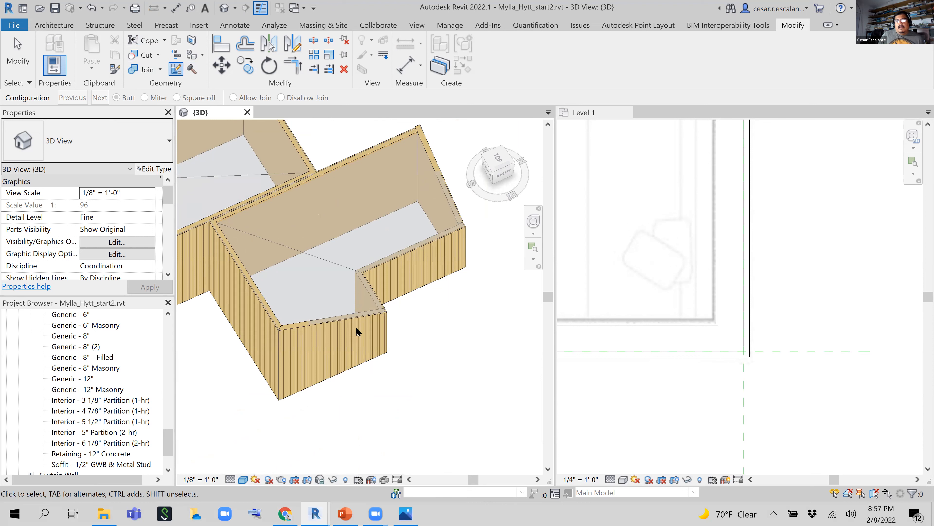
{"action": "scroll", "coordinate": [434, 389], "scroll_direction": "up", "scroll_amount": 1}
{"action": "middle_click_drag", "start_coordinate": [434, 356], "coordinate": [448, 384]}
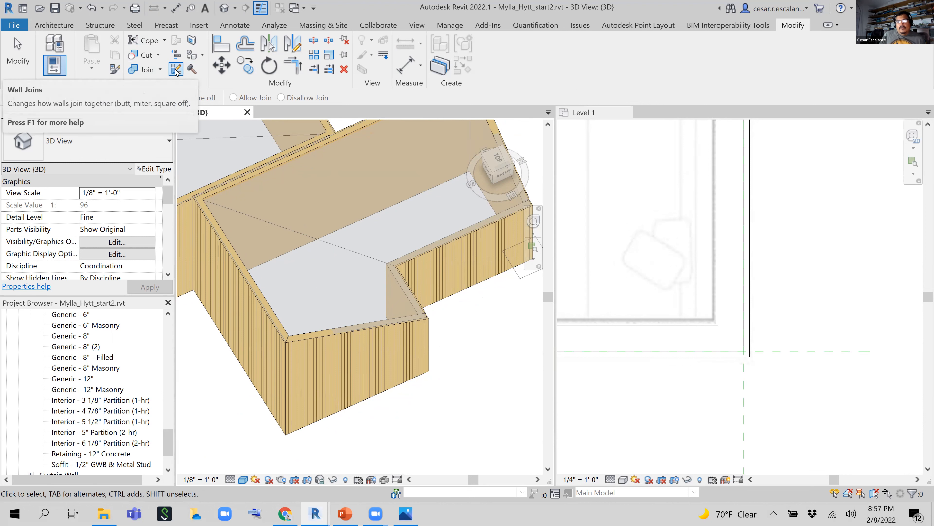
{"action": "left_click", "coordinate": [427, 370]}
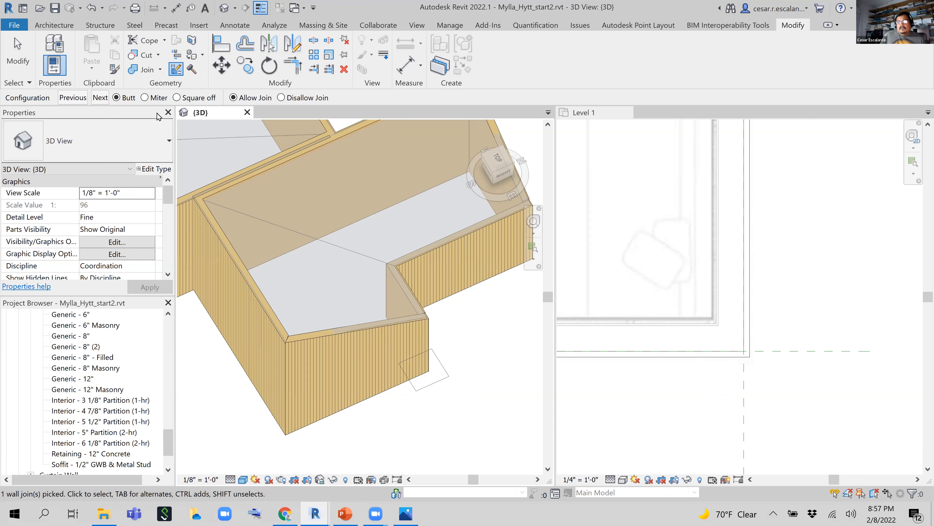
{"action": "left_click", "coordinate": [145, 98]}
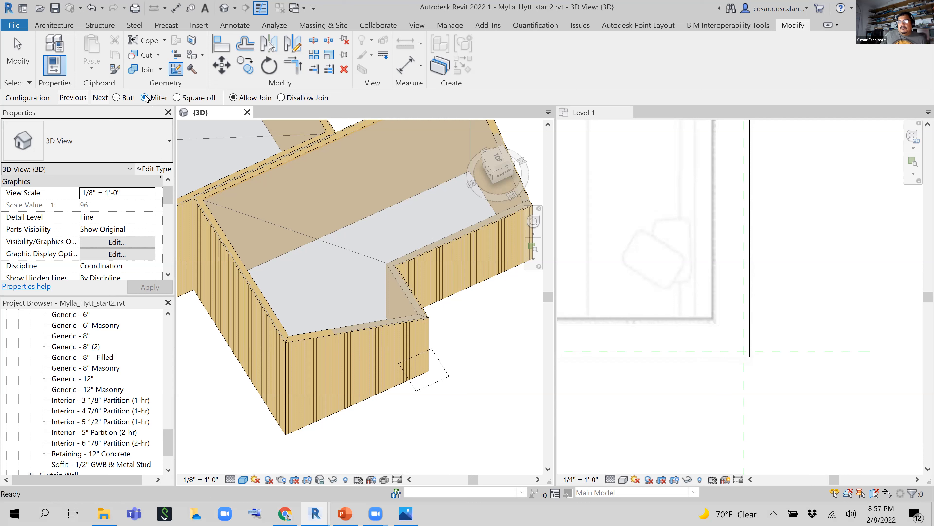
{"action": "left_click", "coordinate": [498, 417]}
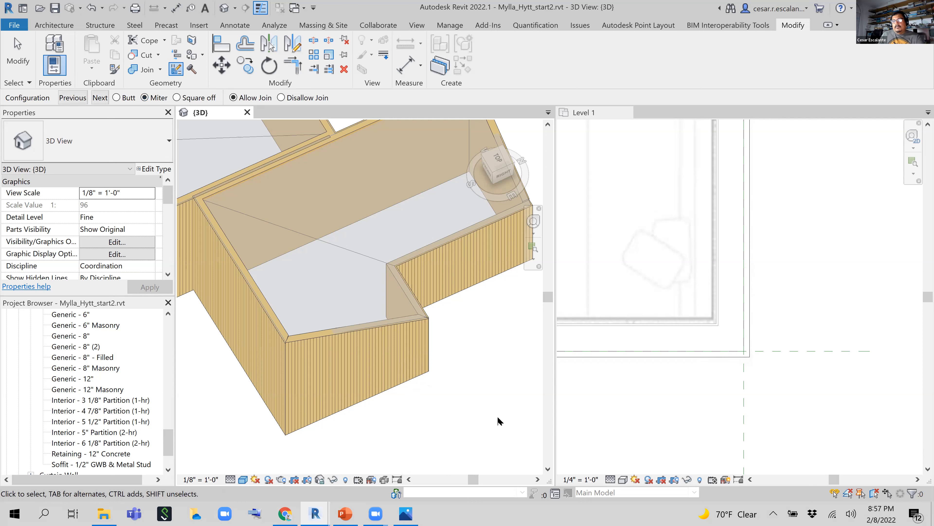
{"action": "key", "text": "Escape"}
Step: Change the wall join at the back-side outer corner of the back-right notch to Miter in the 3D view
{"action": "middle_click_drag", "start_coordinate": [482, 397], "coordinate": [415, 406]}
{"action": "scroll", "coordinate": [407, 398], "scroll_direction": "down", "scroll_amount": 2}
{"action": "middle_click_drag", "start_coordinate": [467, 344], "coordinate": [379, 430], "text": "shift"}
{"action": "scroll", "coordinate": [376, 427], "scroll_direction": "up", "scroll_amount": 3}
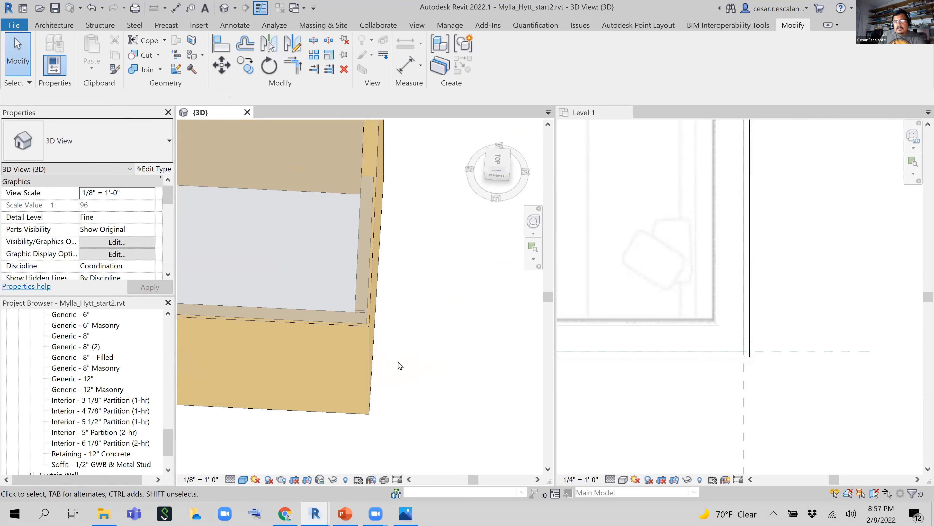
{"action": "scroll", "coordinate": [398, 363], "scroll_direction": "down", "scroll_amount": 2}
{"action": "scroll", "coordinate": [418, 376], "scroll_direction": "down", "scroll_amount": 3}
{"action": "middle_click_drag", "start_coordinate": [418, 377], "coordinate": [309, 325], "text": "shift"}
{"action": "scroll", "coordinate": [421, 350], "scroll_direction": "up", "scroll_amount": 1}
{"action": "middle_click_drag", "start_coordinate": [421, 350], "coordinate": [404, 370]}
{"action": "scroll", "coordinate": [397, 302], "scroll_direction": "up", "scroll_amount": 2}
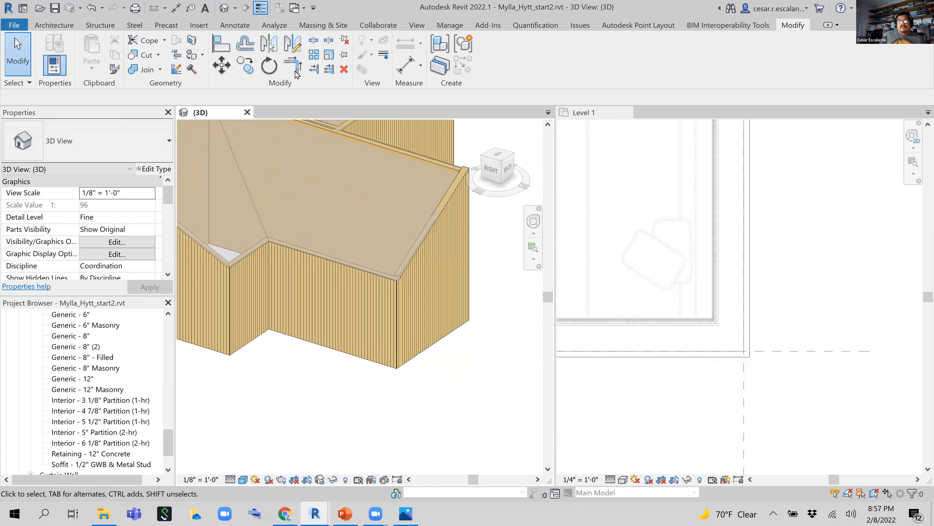
{"action": "left_click", "coordinate": [172, 71]}
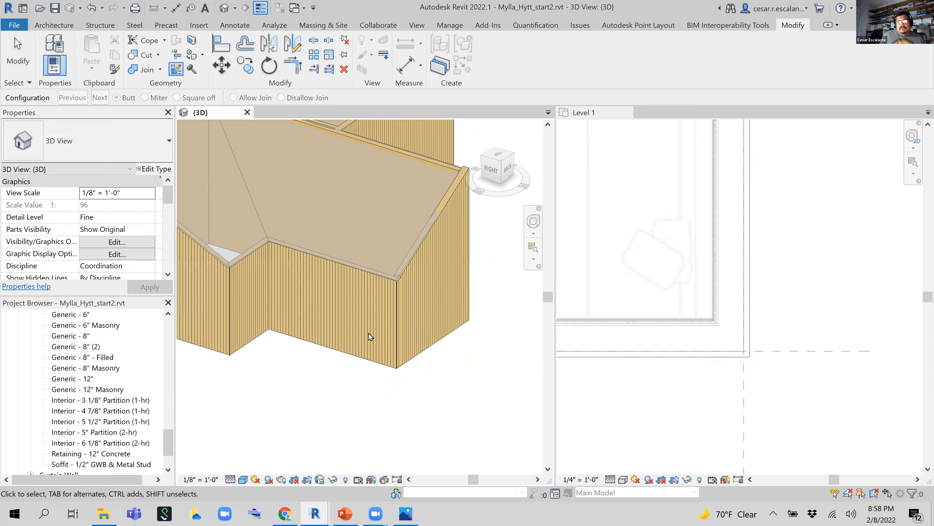
{"action": "left_click", "coordinate": [398, 370]}
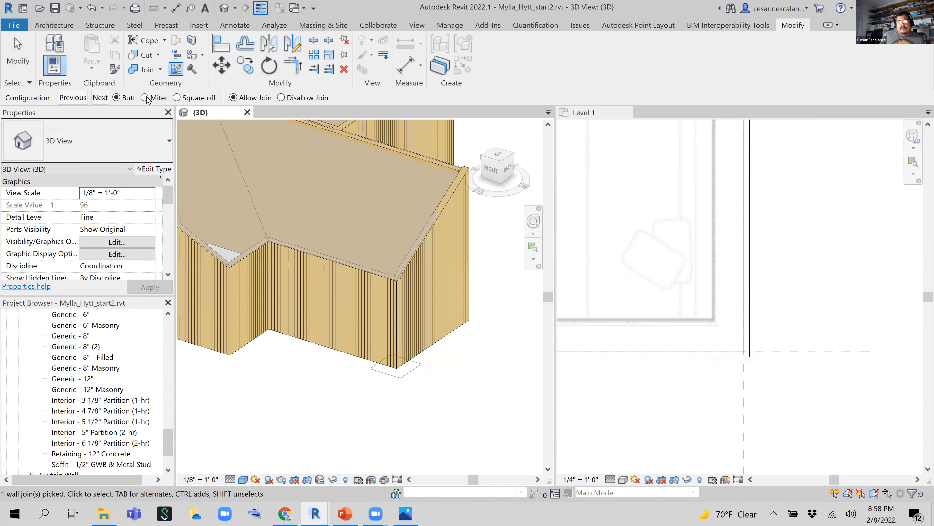
{"action": "key", "text": "Escape"}
{"action": "scroll", "coordinate": [438, 363], "scroll_direction": "down", "scroll_amount": 2}
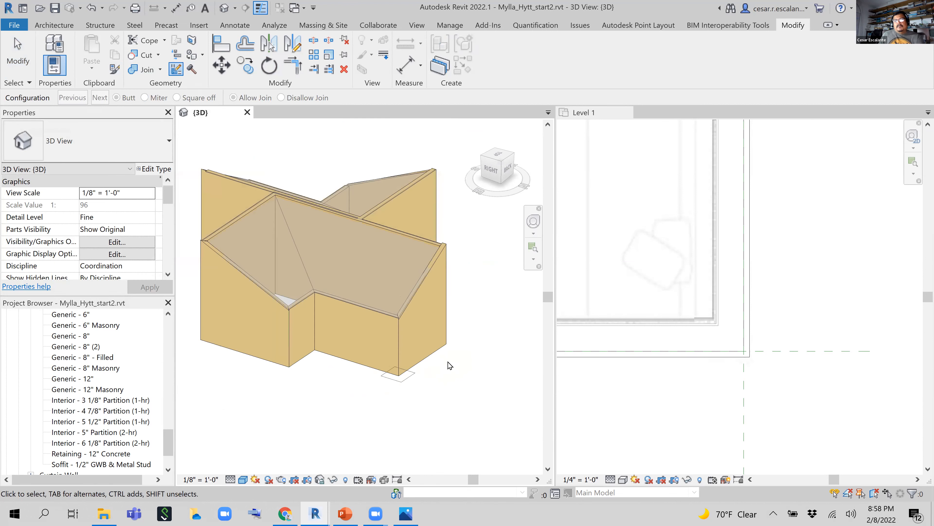
Step: Change the wall join at the left-side outer corner of the front-left notch to Miter
{"action": "middle_click_drag", "start_coordinate": [437, 378], "coordinate": [37, 331], "text": "shift"}
{"action": "middle_click_drag", "start_coordinate": [312, 404], "coordinate": [307, 461]}
{"action": "scroll", "coordinate": [307, 355], "scroll_direction": "up", "scroll_amount": 3}
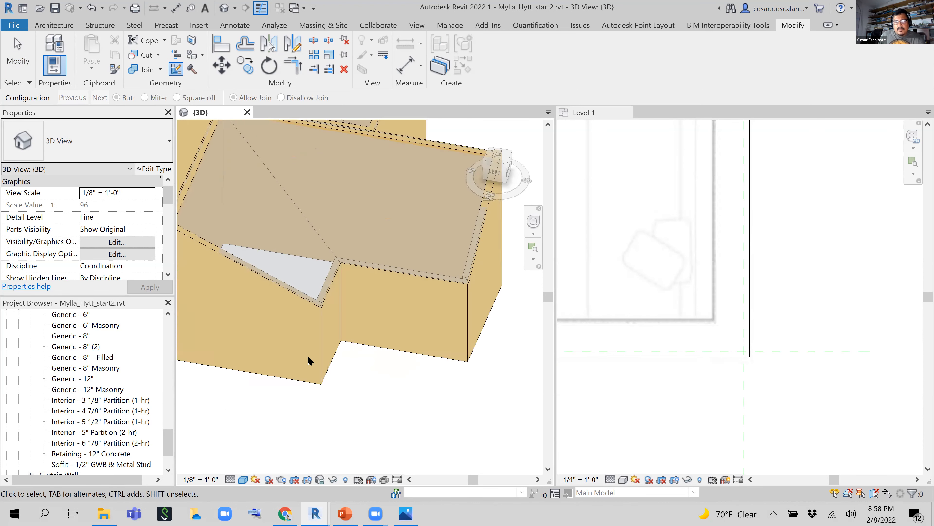
{"action": "left_click", "coordinate": [322, 384]}
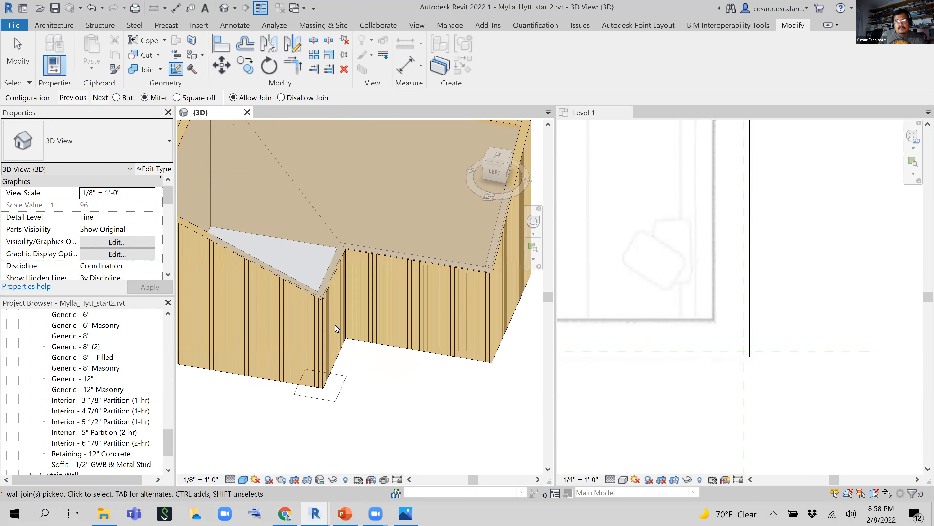
{"action": "left_click", "coordinate": [144, 98]}
{"action": "middle_click_drag", "start_coordinate": [255, 346], "coordinate": [150, 375]}
{"action": "middle_click_drag", "start_coordinate": [403, 336], "coordinate": [402, 320]}
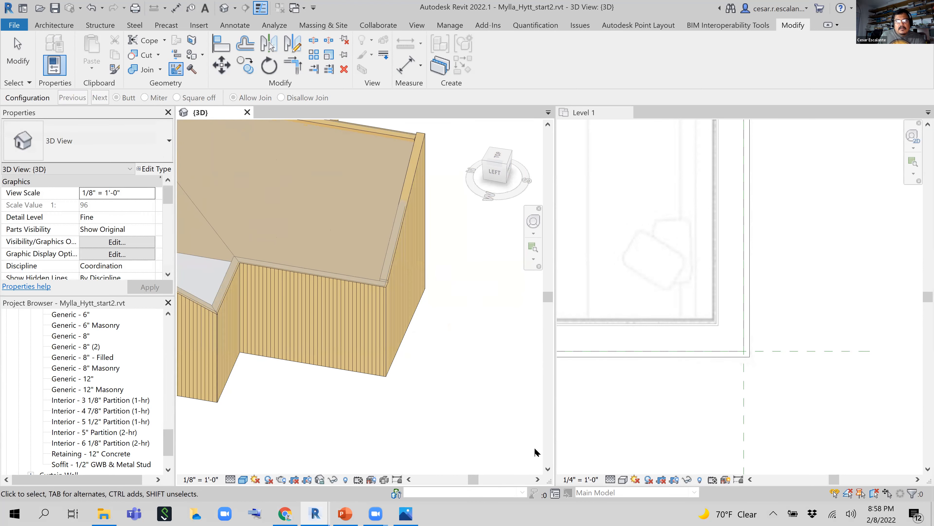
Step: Change the wall join at the front-side outer corner of the front-left notch to Miter
{"action": "mouse_move", "coordinate": [434, 408]}
{"action": "middle_mouse_down", "text": "shift"}
{"action": "mouse_move", "coordinate": [379, 420]}
{"action": "mouse_move", "coordinate": [411, 426]}
{"action": "mouse_move", "coordinate": [404, 424]}
{"action": "middle_mouse_up", "text": "shift"}
{"action": "middle_click_drag", "start_coordinate": [466, 423], "coordinate": [403, 419]}
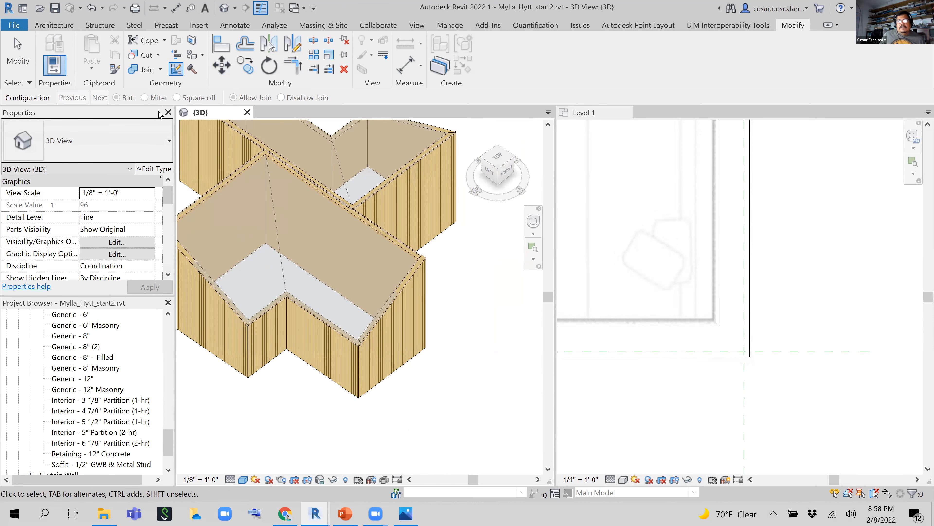
{"action": "left_click", "coordinate": [360, 396]}
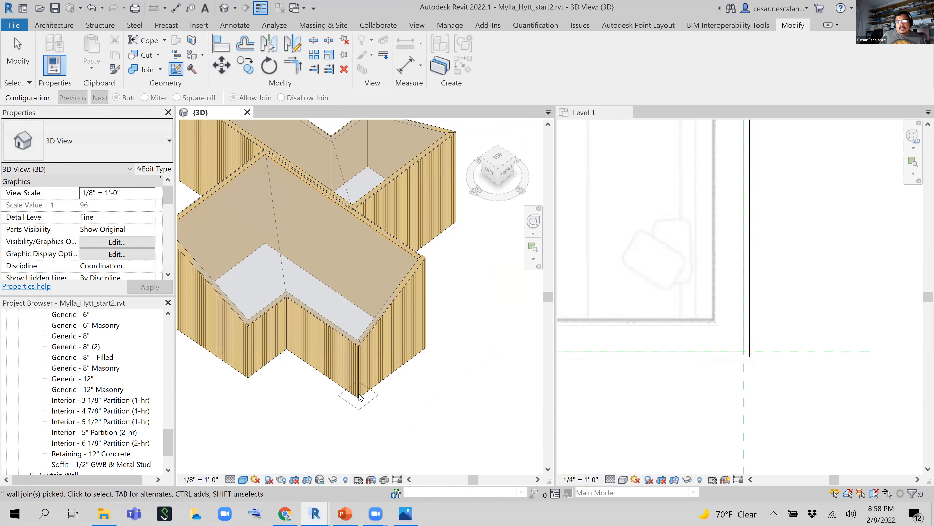
{"action": "left_click", "coordinate": [144, 97]}
{"action": "left_click", "coordinate": [406, 427]}
Step: Change the wall join at the right end of the left volume's sloped front wall to Miter
{"action": "middle_click_drag", "start_coordinate": [388, 390], "coordinate": [370, 408]}
{"action": "scroll", "coordinate": [383, 387], "scroll_direction": "down", "scroll_amount": 1}
{"action": "middle_click_drag", "start_coordinate": [422, 365], "coordinate": [278, 346], "text": "shift"}
{"action": "scroll", "coordinate": [279, 346], "scroll_direction": "up", "scroll_amount": 3}
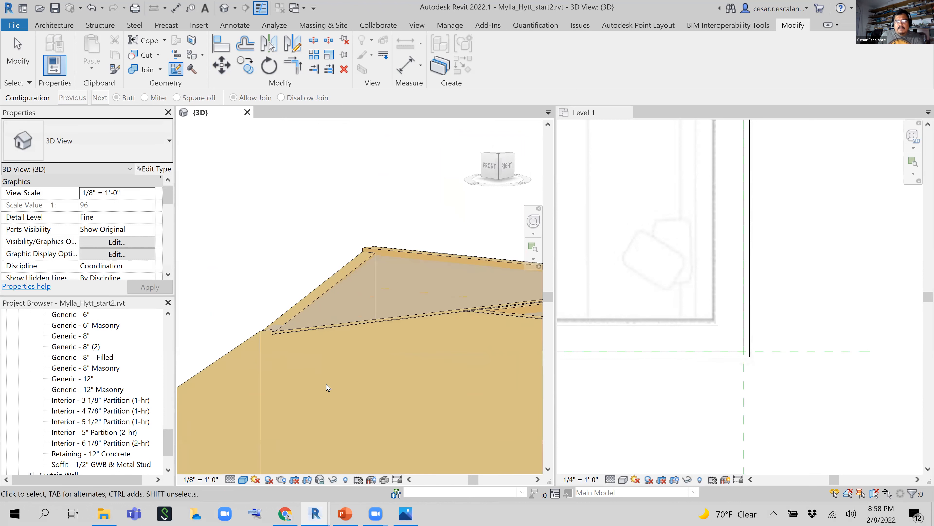
{"action": "scroll", "coordinate": [308, 373], "scroll_direction": "down", "scroll_amount": 4}
{"action": "middle_click_drag", "start_coordinate": [308, 387], "coordinate": [339, 443], "text": "shift"}
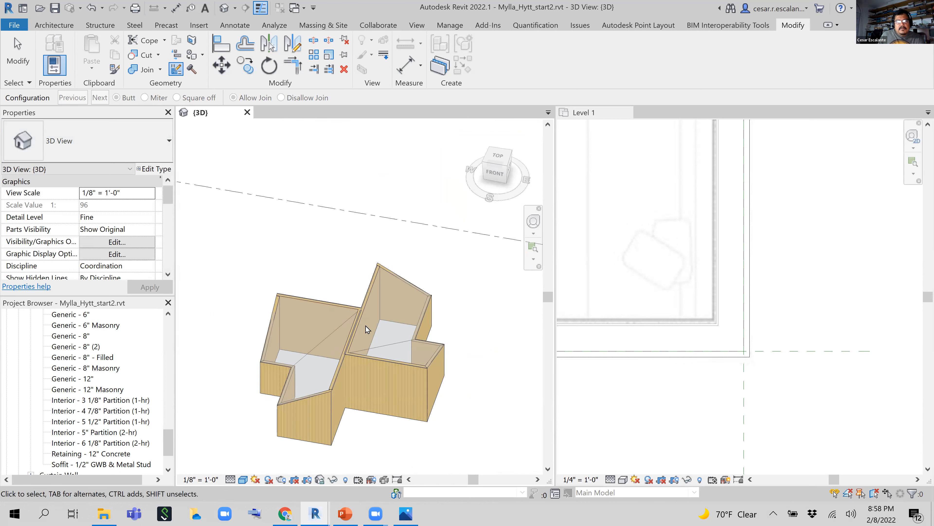
{"action": "left_click", "coordinate": [330, 444]}
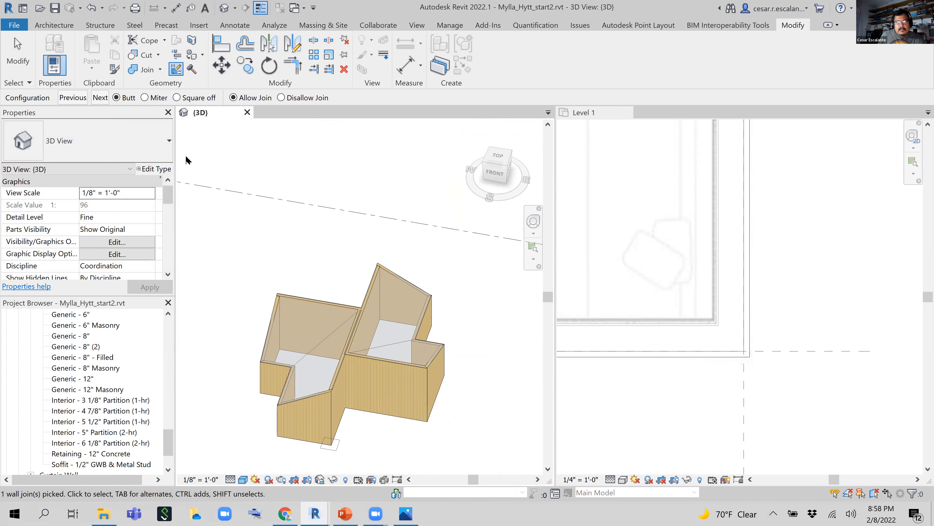
{"action": "key", "text": "Escape"}
{"action": "scroll", "coordinate": [340, 369], "scroll_direction": "up", "scroll_amount": 5}
{"action": "scroll", "coordinate": [343, 376], "scroll_direction": "down", "scroll_amount": 5}
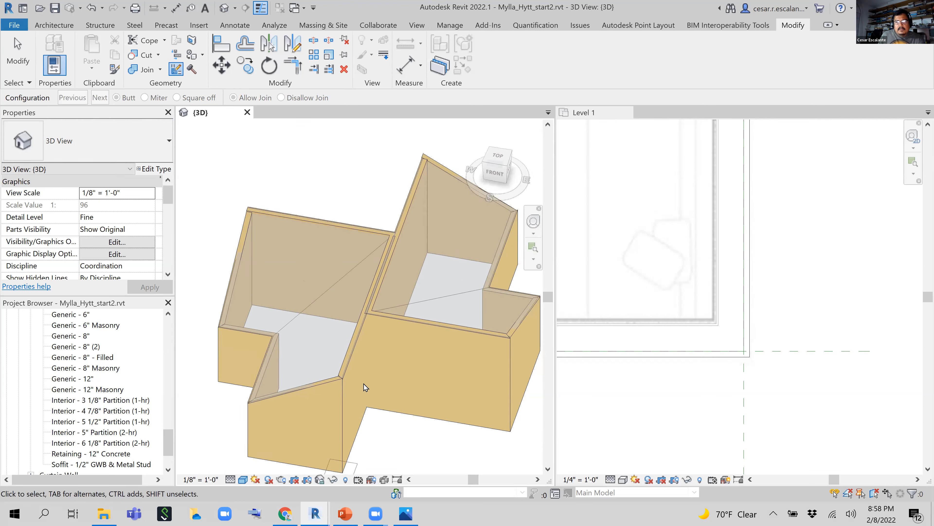
Step: Change the wall join at the right volume's back-left outer corner to Miter and clear the join selection
{"action": "middle_click_drag", "start_coordinate": [395, 435], "coordinate": [333, 515]}
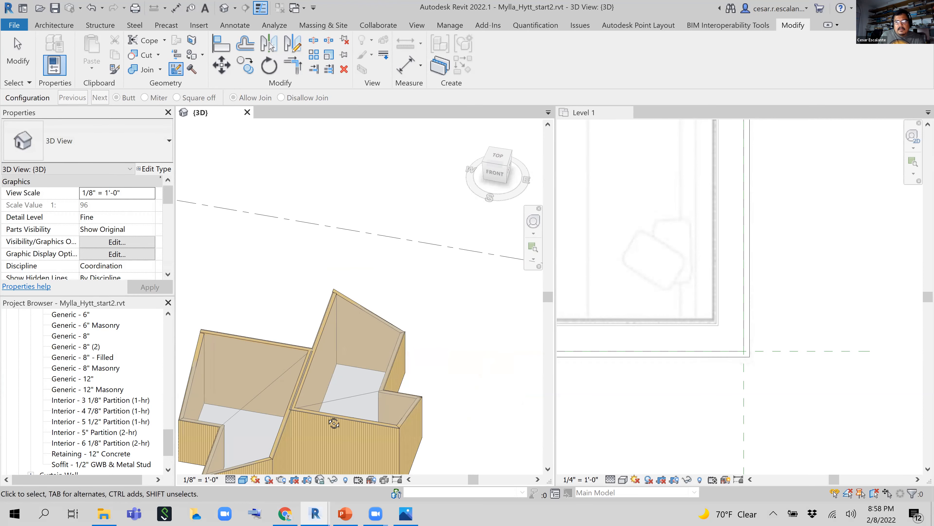
{"action": "middle_click_drag", "start_coordinate": [354, 422], "coordinate": [278, 415], "text": "shift"}
{"action": "middle_click_drag", "start_coordinate": [356, 264], "coordinate": [329, 334]}
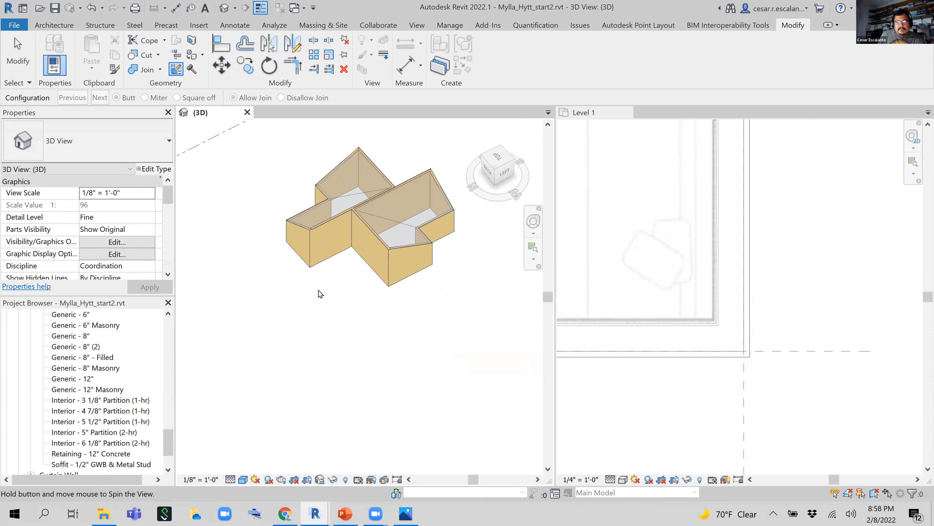
{"action": "scroll", "coordinate": [311, 265], "scroll_direction": "up", "scroll_amount": 5}
{"action": "scroll", "coordinate": [309, 272], "scroll_direction": "up", "scroll_amount": 1}
{"action": "left_click", "coordinate": [309, 271]}
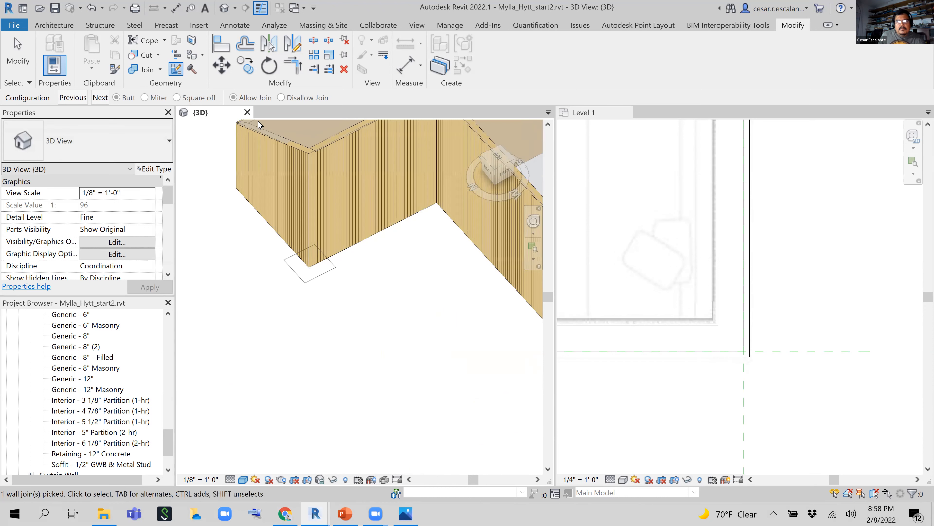
{"action": "left_click", "coordinate": [144, 97]}
{"action": "left_click", "coordinate": [384, 286]}
{"action": "scroll", "coordinate": [379, 300], "scroll_direction": "down", "scroll_amount": 3}
{"action": "middle_click_drag", "start_coordinate": [379, 350], "coordinate": [293, 459]}
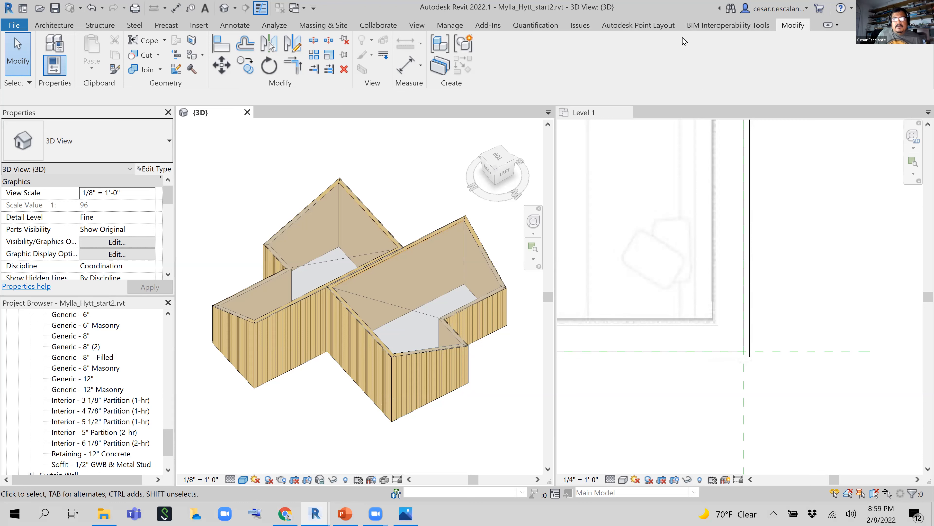
Step: Change the wall join at the left volume's back-left outer corner to Miter
{"action": "left_click", "coordinate": [115, 70]}
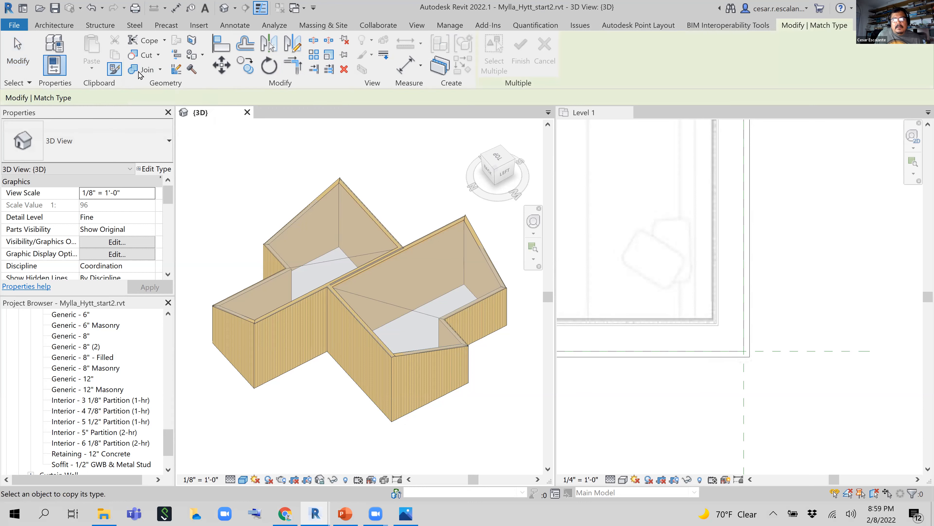
{"action": "left_click", "coordinate": [175, 70]}
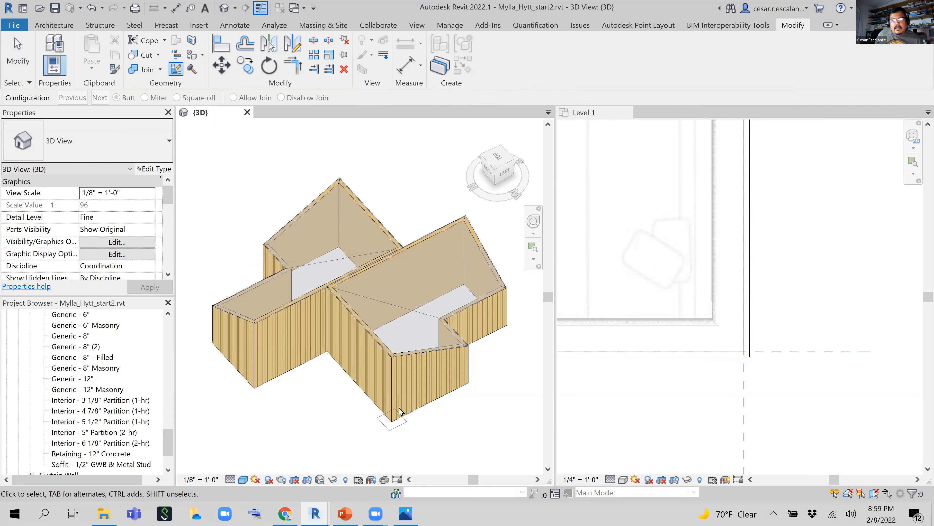
{"action": "left_click", "coordinate": [390, 426]}
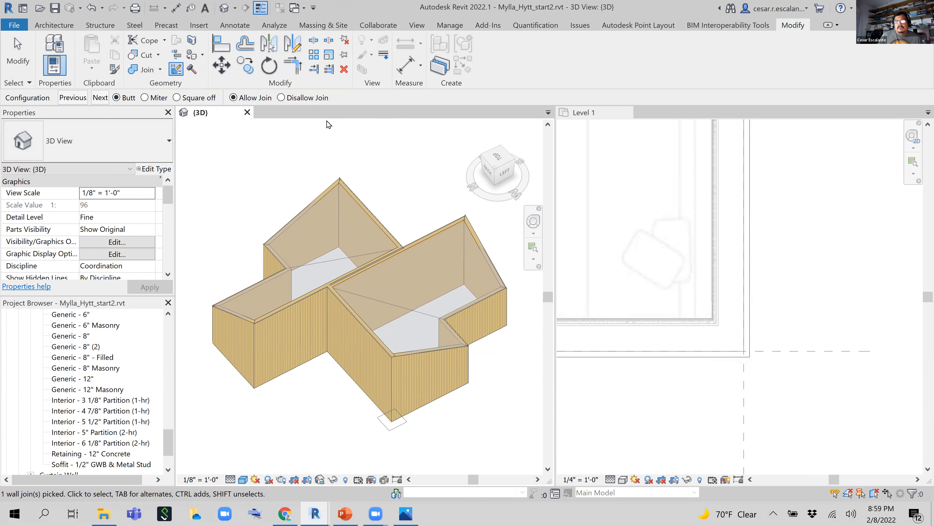
{"action": "left_click", "coordinate": [145, 98]}
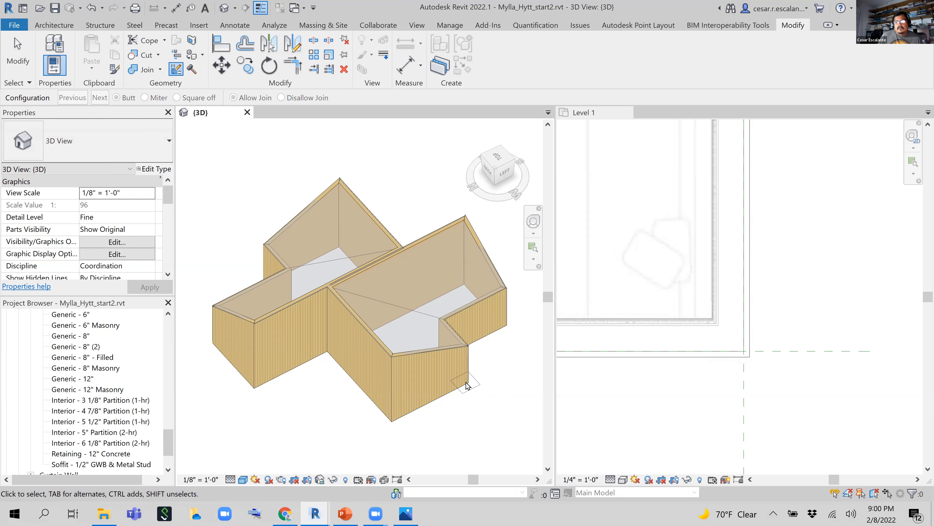
Step: Examine the exterior wall corners from above and in the right, front and left views of the 3D model
{"action": "middle_click_drag", "start_coordinate": [480, 373], "coordinate": [371, 372], "text": "shift"}
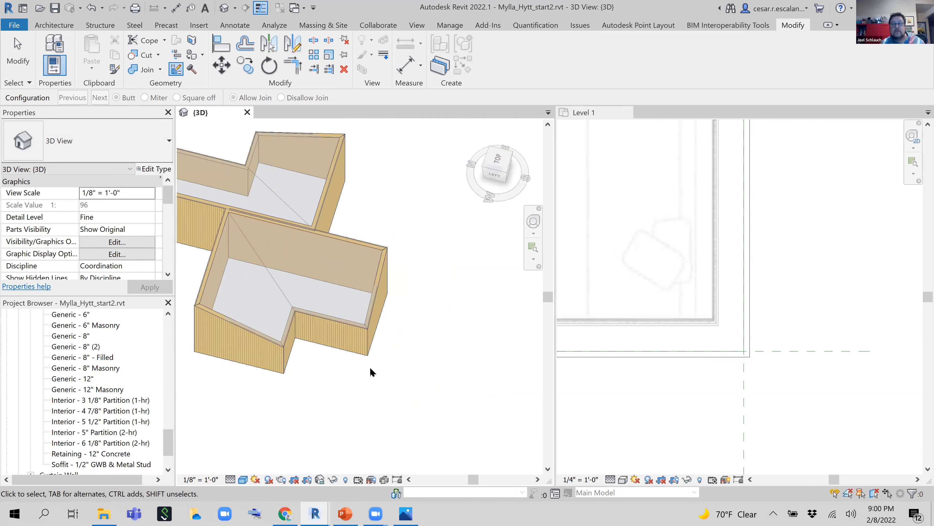
{"action": "scroll", "coordinate": [377, 331], "scroll_direction": "up", "scroll_amount": 3}
{"action": "scroll", "coordinate": [378, 333], "scroll_direction": "down", "scroll_amount": 3}
{"action": "middle_click_drag", "start_coordinate": [419, 331], "coordinate": [295, 146], "text": "shift"}
{"action": "scroll", "coordinate": [401, 395], "scroll_direction": "up", "scroll_amount": 3}
{"action": "scroll", "coordinate": [385, 385], "scroll_direction": "down", "scroll_amount": 4}
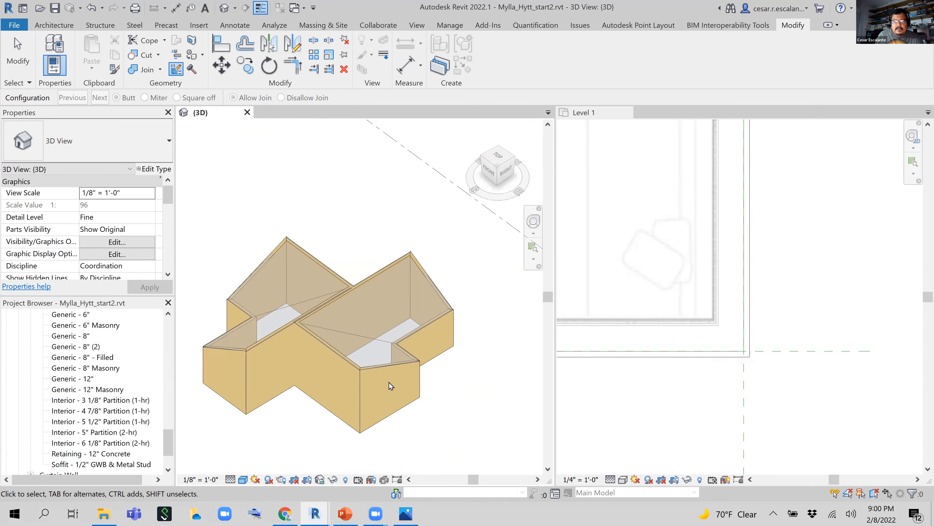
{"action": "left_click", "coordinate": [506, 172]}
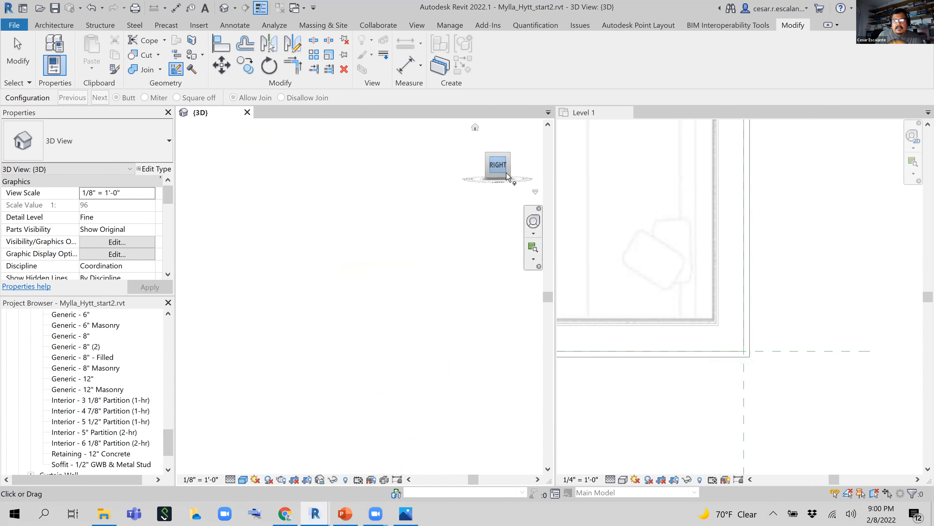
{"action": "scroll", "coordinate": [400, 291], "scroll_direction": "up", "scroll_amount": 5}
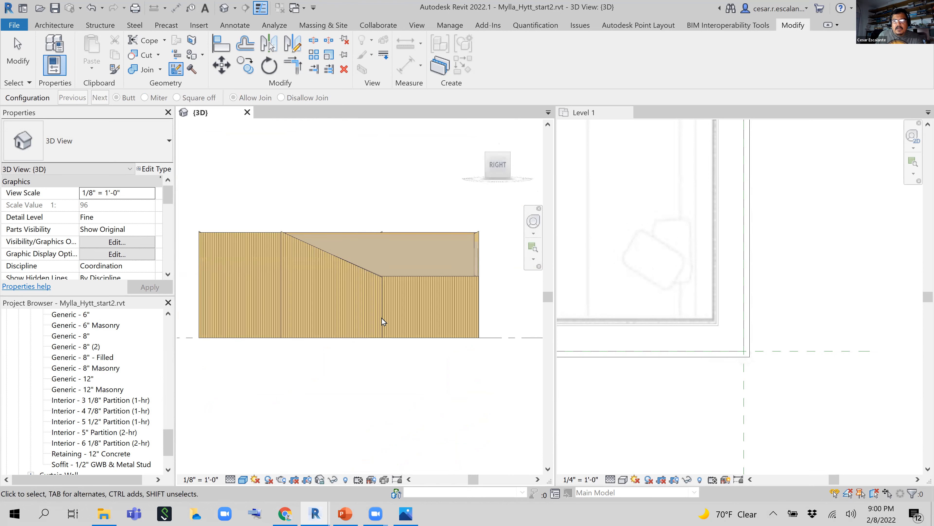
{"action": "scroll", "coordinate": [404, 309], "scroll_direction": "up", "scroll_amount": 2}
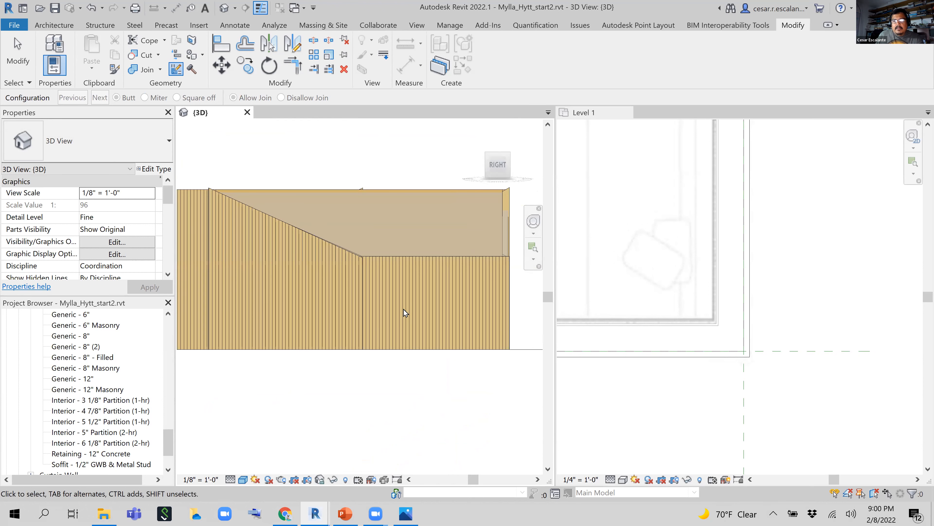
{"action": "scroll", "coordinate": [403, 309], "scroll_direction": "down", "scroll_amount": 4}
{"action": "middle_click_drag", "start_coordinate": [380, 329], "coordinate": [566, 405], "text": "shift"}
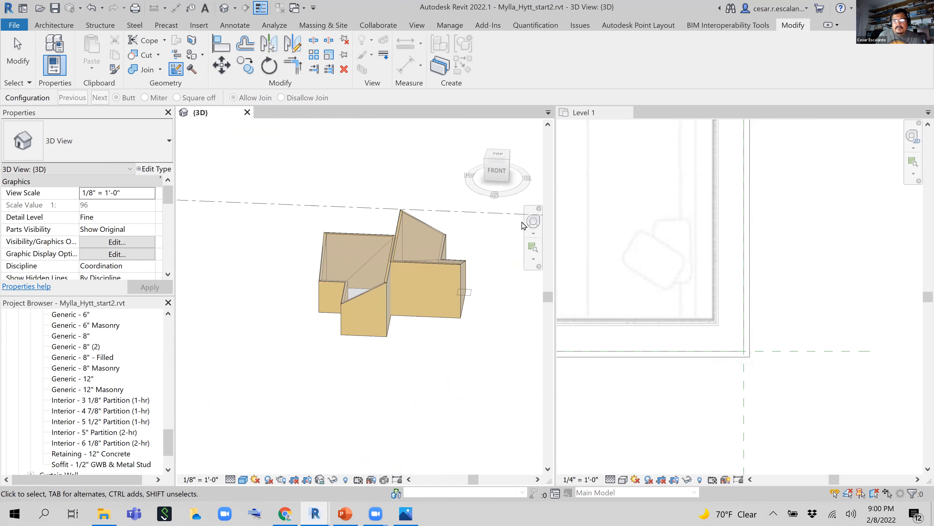
{"action": "left_click", "coordinate": [506, 169]}
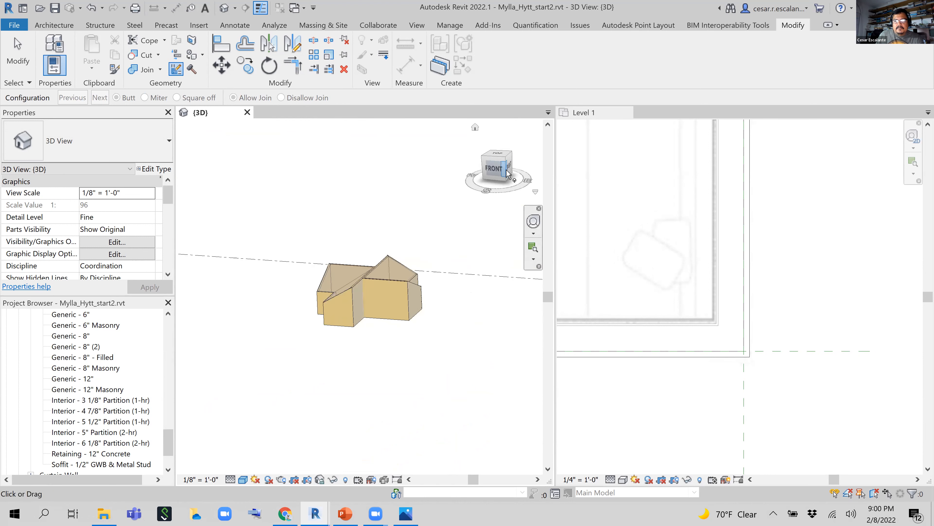
{"action": "left_click", "coordinate": [487, 166]}
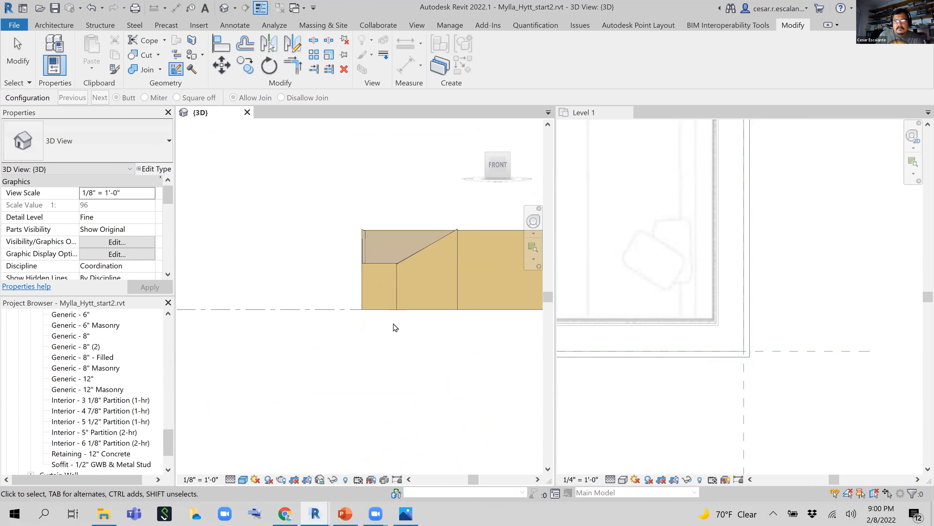
{"action": "left_click", "coordinate": [481, 167]}
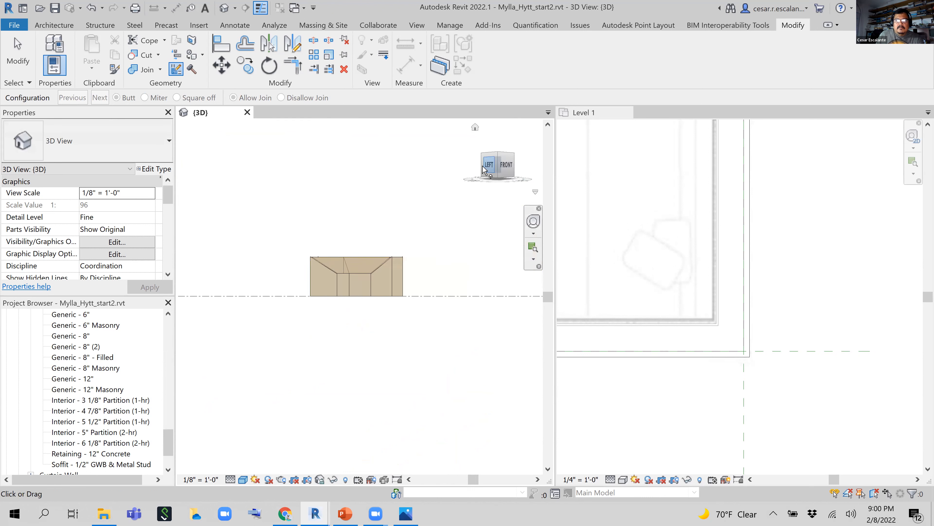
{"action": "scroll", "coordinate": [359, 303], "scroll_direction": "down", "scroll_amount": 5}
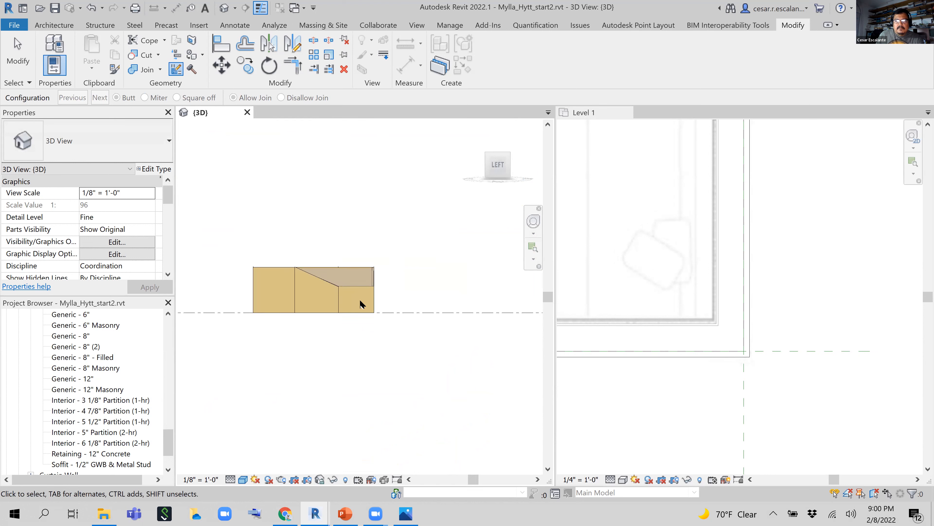
{"action": "middle_click_drag", "start_coordinate": [359, 305], "coordinate": [395, 319], "text": "shift"}
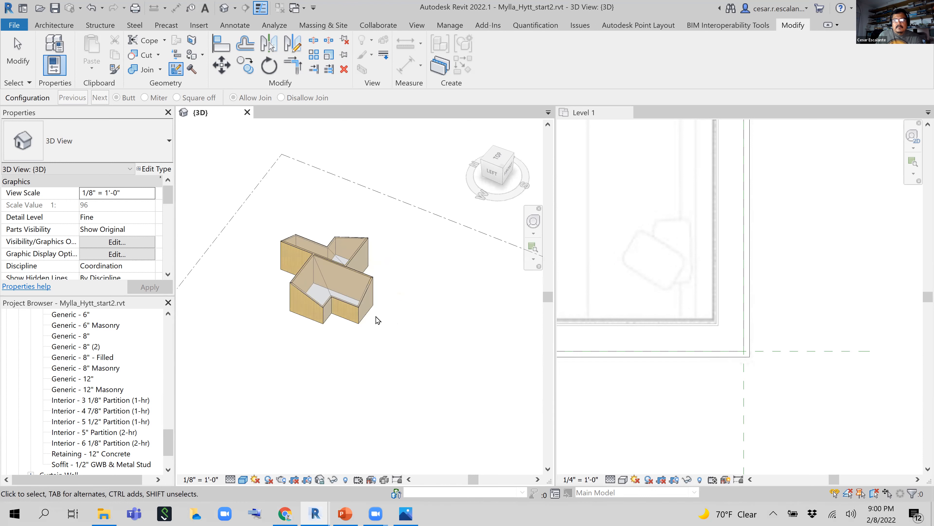
{"action": "scroll", "coordinate": [417, 395], "scroll_direction": "up", "scroll_amount": 5}
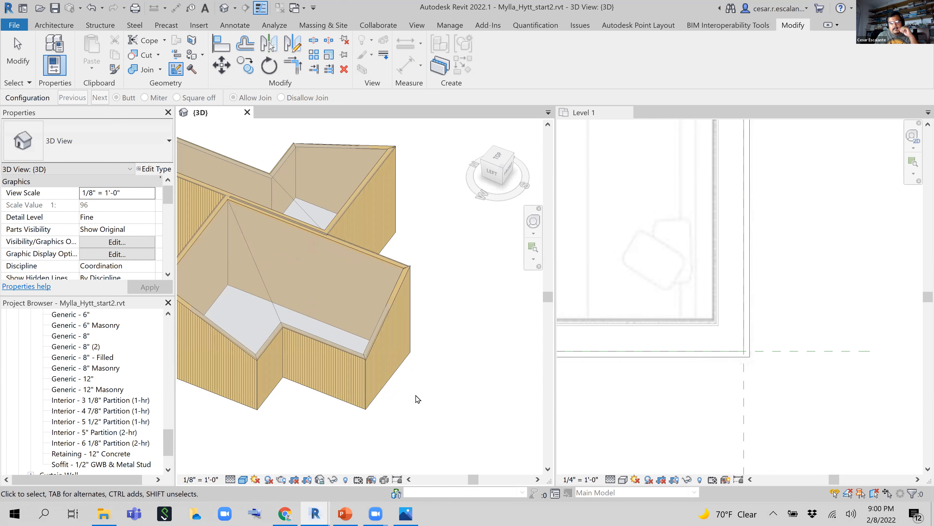
{"action": "scroll", "coordinate": [419, 390], "scroll_direction": "down", "scroll_amount": 3}
{"action": "scroll", "coordinate": [435, 393], "scroll_direction": "down", "scroll_amount": 3}
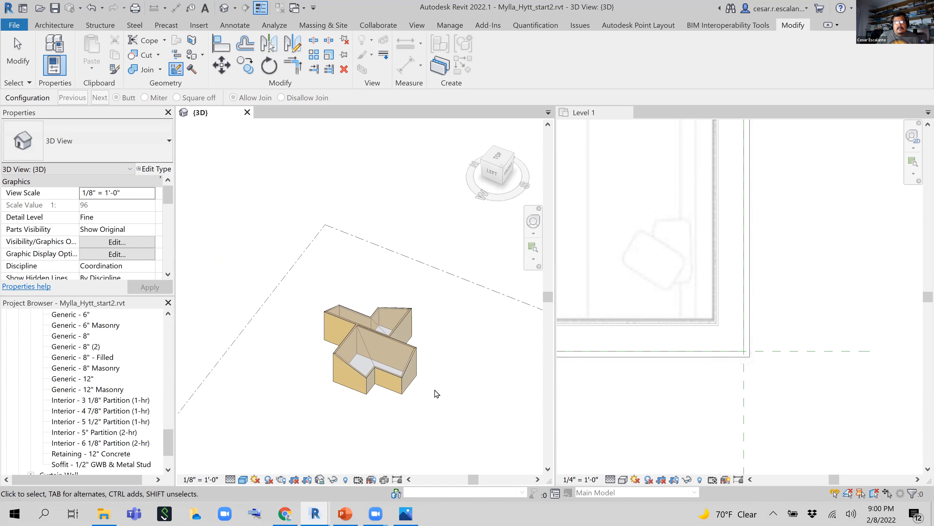
Step: Examine the cabin walls in the 3D model and across the whole Level 1 floor plan
{"action": "scroll", "coordinate": [417, 390], "scroll_direction": "up", "scroll_amount": 4}
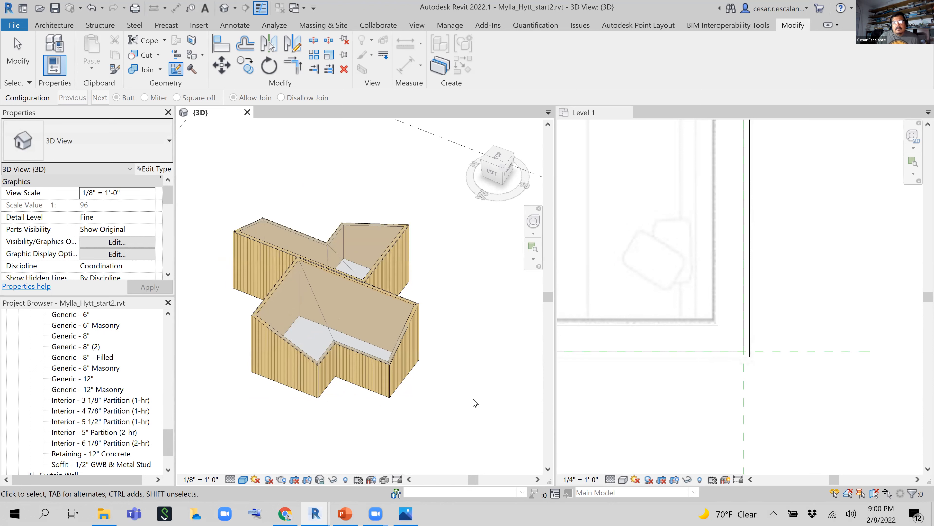
{"action": "middle_click_drag", "start_coordinate": [464, 309], "coordinate": [442, 371]}
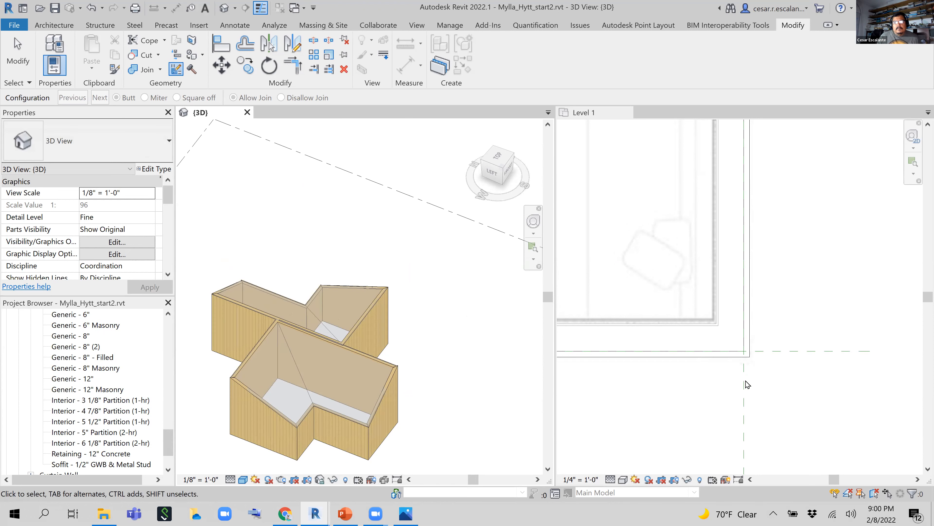
{"action": "scroll", "coordinate": [744, 382], "scroll_direction": "down", "scroll_amount": 2}
{"action": "left_click", "coordinate": [713, 383]}
{"action": "scroll", "coordinate": [835, 390], "scroll_direction": "up", "scroll_amount": 4}
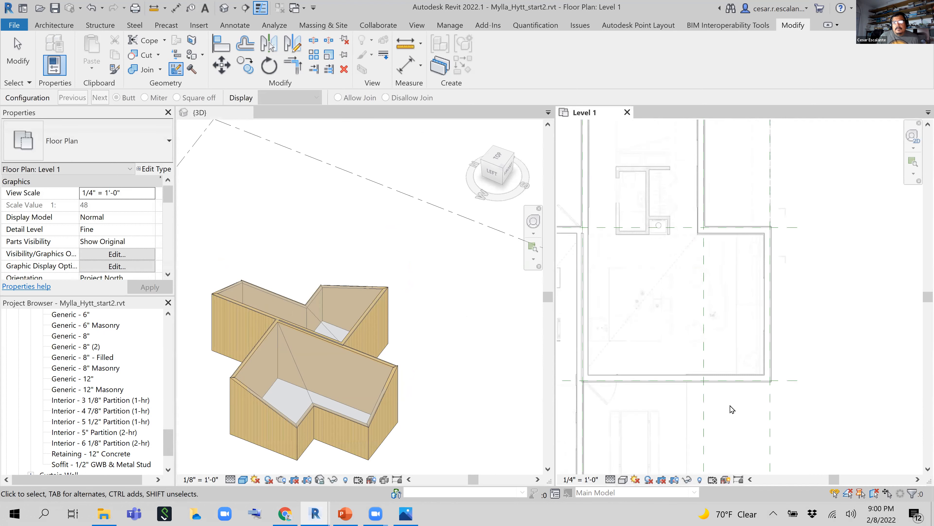
{"action": "scroll", "coordinate": [823, 400], "scroll_direction": "down", "scroll_amount": 2}
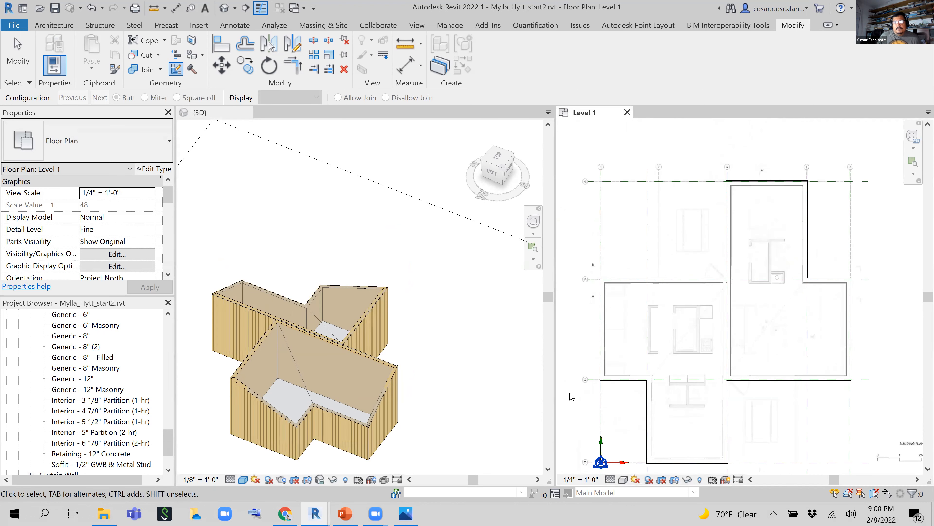
{"action": "left_click", "coordinate": [461, 393]}
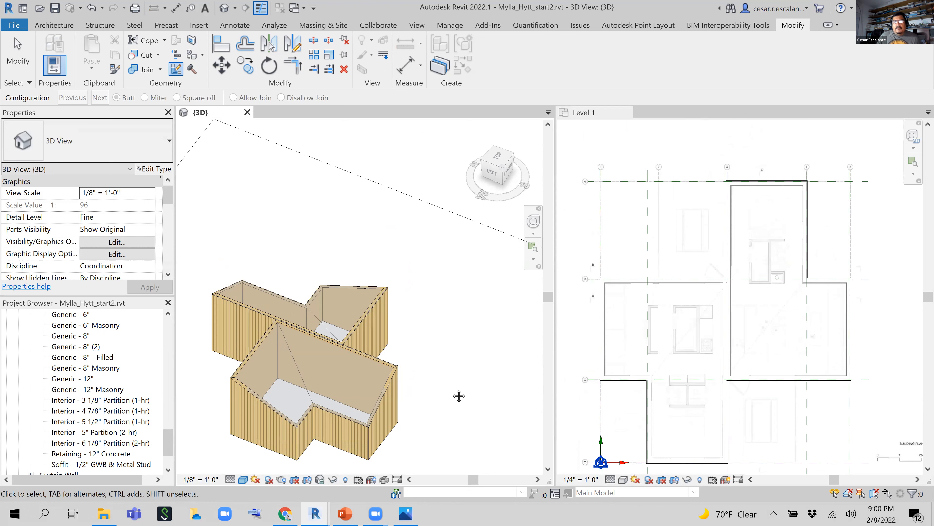
{"action": "middle_click_drag", "start_coordinate": [459, 396], "coordinate": [471, 344]}
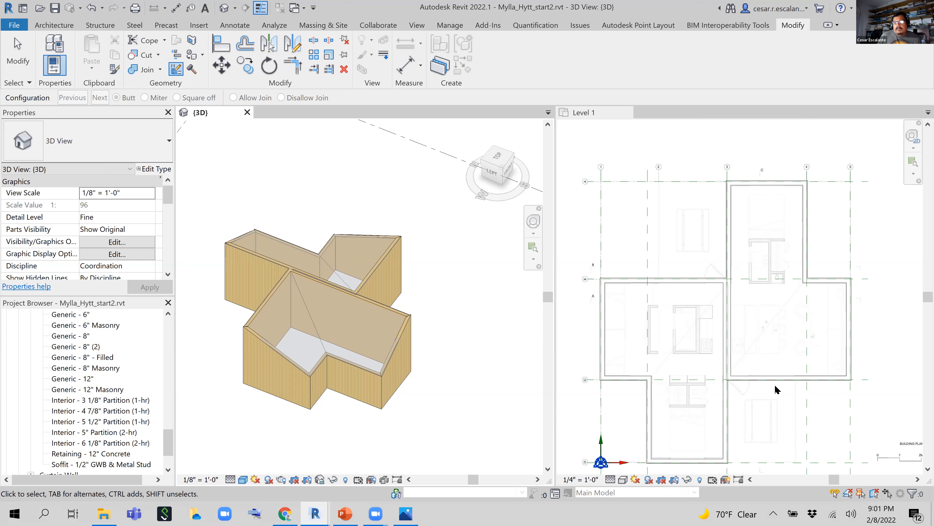
Step: Set the wall join at the left volume's front-right corner to Miter and finish editing wall joins
{"action": "left_click", "coordinate": [408, 374]}
{"action": "left_click", "coordinate": [145, 97]}
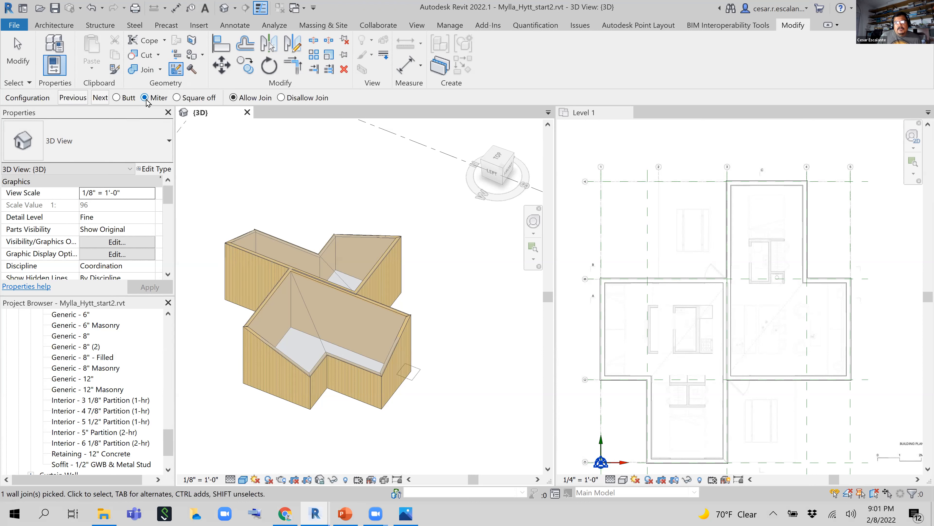
{"action": "left_click", "coordinate": [445, 354]}
{"action": "scroll", "coordinate": [443, 354], "scroll_direction": "down", "scroll_amount": 2}
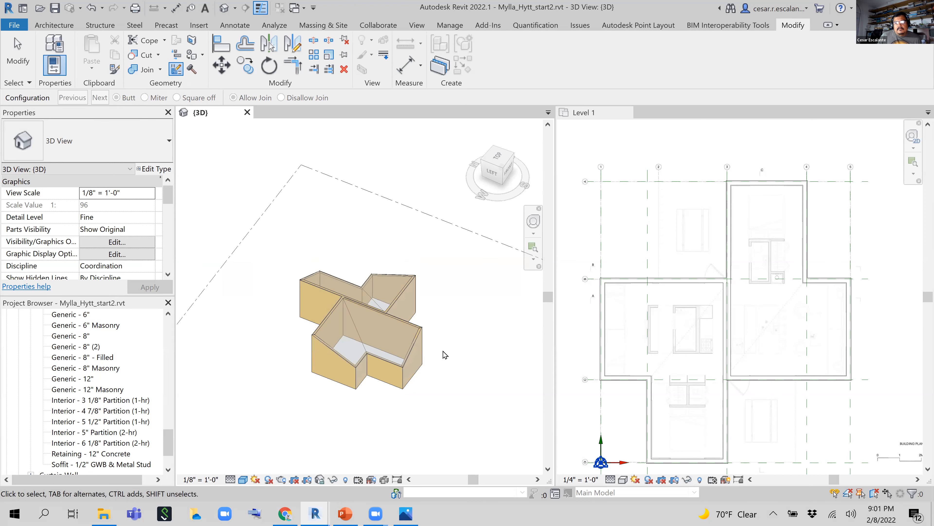
{"action": "scroll", "coordinate": [432, 456], "scroll_direction": "up", "scroll_amount": 6}
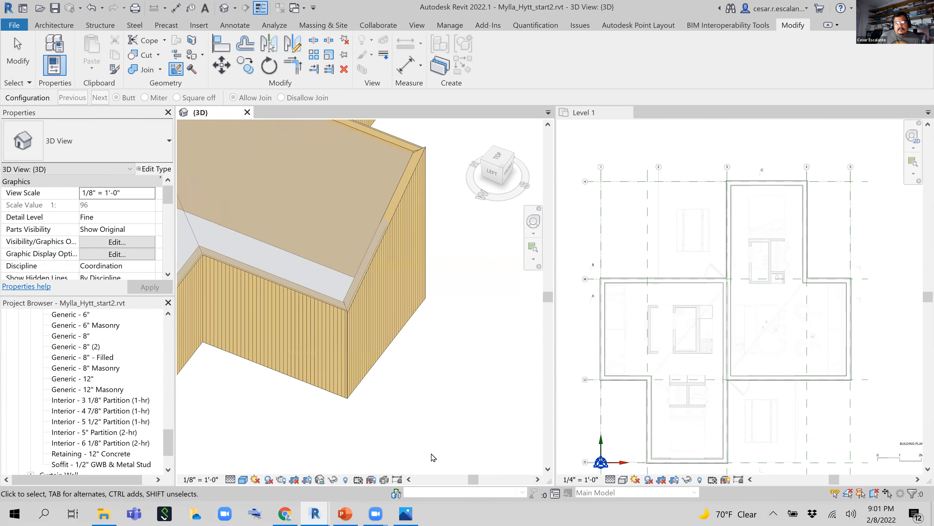
{"action": "scroll", "coordinate": [451, 419], "scroll_direction": "down", "scroll_amount": 2}
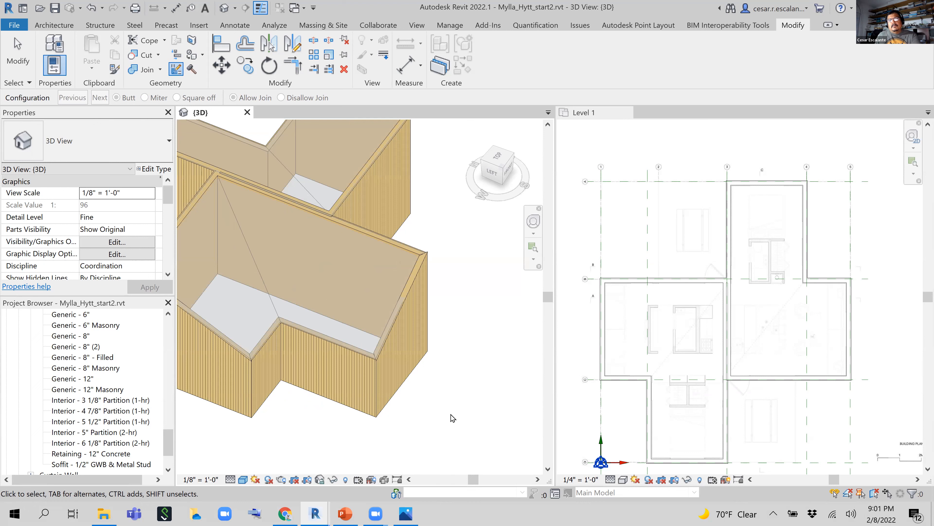
{"action": "key", "text": "Escape"}
Step: Examine the exterior wall corners from the left and front sides of the 3D model
{"action": "scroll", "coordinate": [448, 317], "scroll_direction": "down", "scroll_amount": 3}
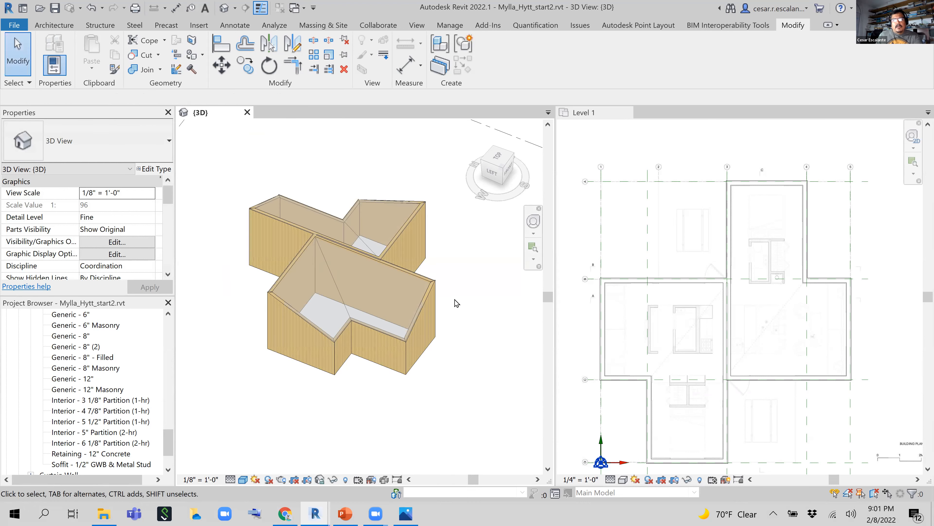
{"action": "middle_click_drag", "start_coordinate": [460, 307], "coordinate": [451, 363], "text": "shift"}
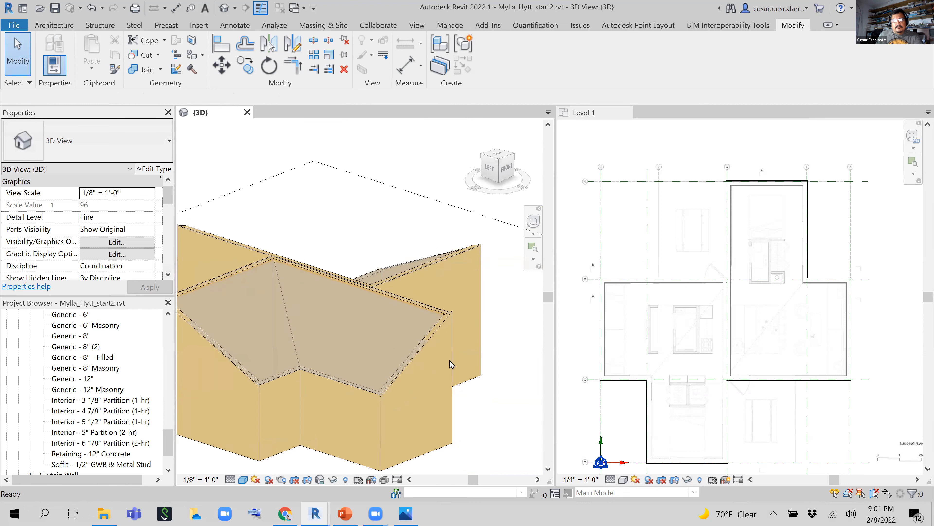
{"action": "scroll", "coordinate": [423, 436], "scroll_direction": "down", "scroll_amount": 2}
{"action": "middle_click_drag", "start_coordinate": [396, 441], "coordinate": [429, 453], "text": "shift"}
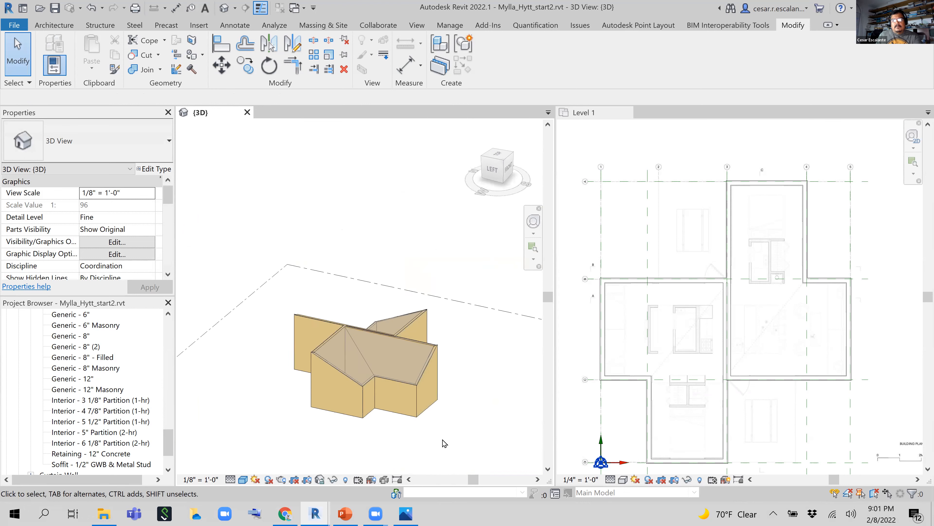
{"action": "scroll", "coordinate": [443, 445], "scroll_direction": "up", "scroll_amount": 2}
{"action": "scroll", "coordinate": [437, 442], "scroll_direction": "up", "scroll_amount": 2}
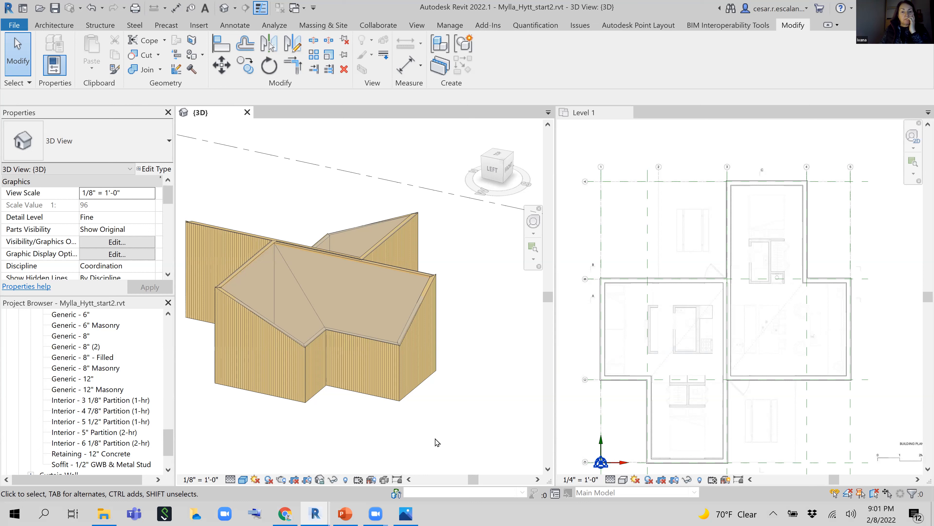
{"action": "scroll", "coordinate": [409, 265], "scroll_direction": "down", "scroll_amount": 2}
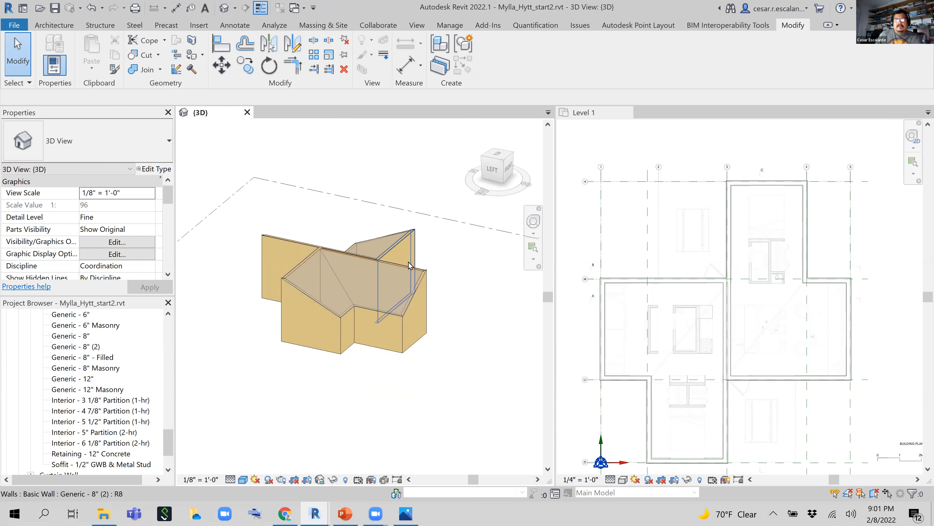
{"action": "middle_click_drag", "start_coordinate": [409, 265], "coordinate": [511, 327], "text": "shift"}
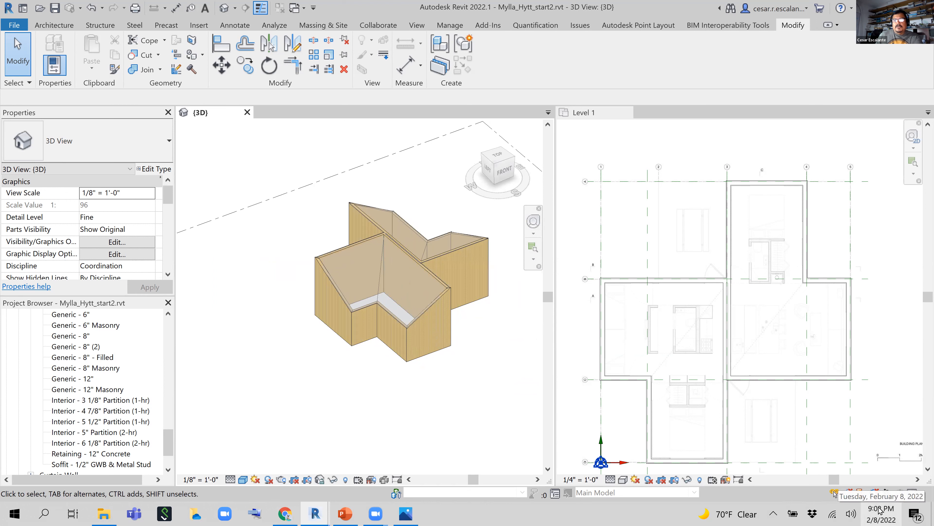
{"action": "scroll", "coordinate": [458, 318], "scroll_direction": "up", "scroll_amount": 4}
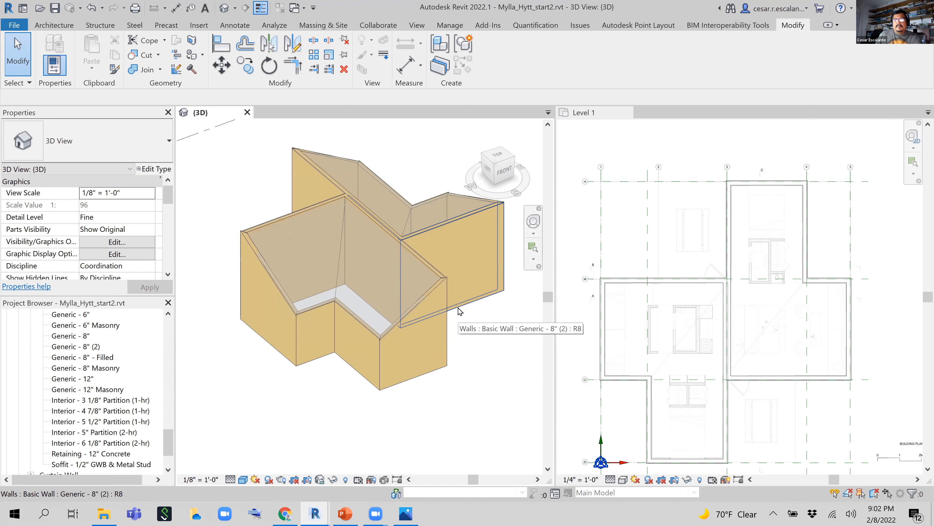
{"action": "scroll", "coordinate": [398, 413], "scroll_direction": "down", "scroll_amount": 3}
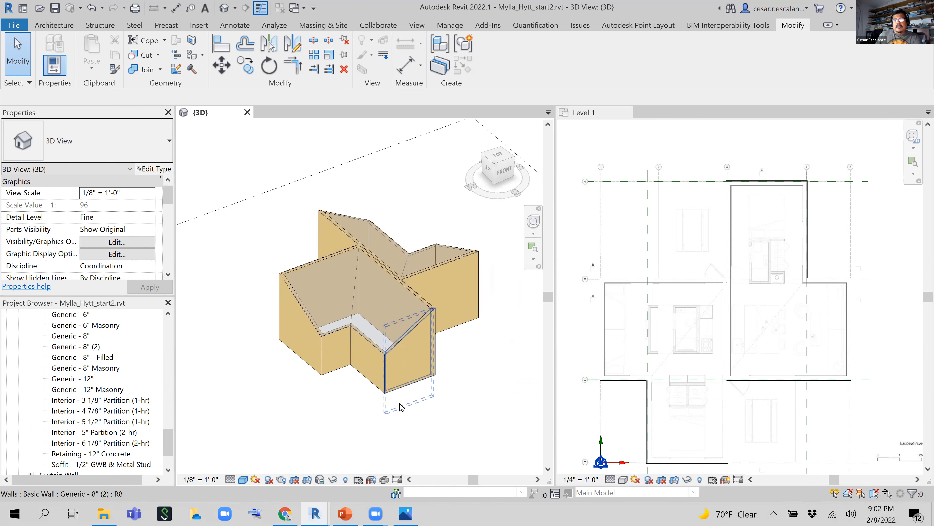
{"action": "mouse_move", "coordinate": [431, 421]}
{"action": "middle_mouse_down", "text": "shift"}
{"action": "mouse_move", "coordinate": [463, 409]}
{"action": "mouse_move", "coordinate": [446, 419]}
{"action": "middle_mouse_up", "text": "shift"}
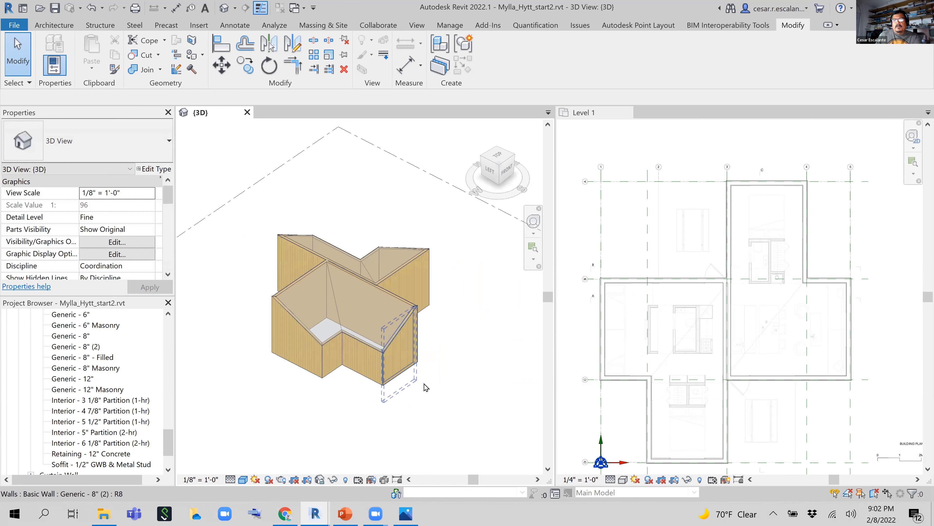
{"action": "scroll", "coordinate": [421, 388], "scroll_direction": "up", "scroll_amount": 3}
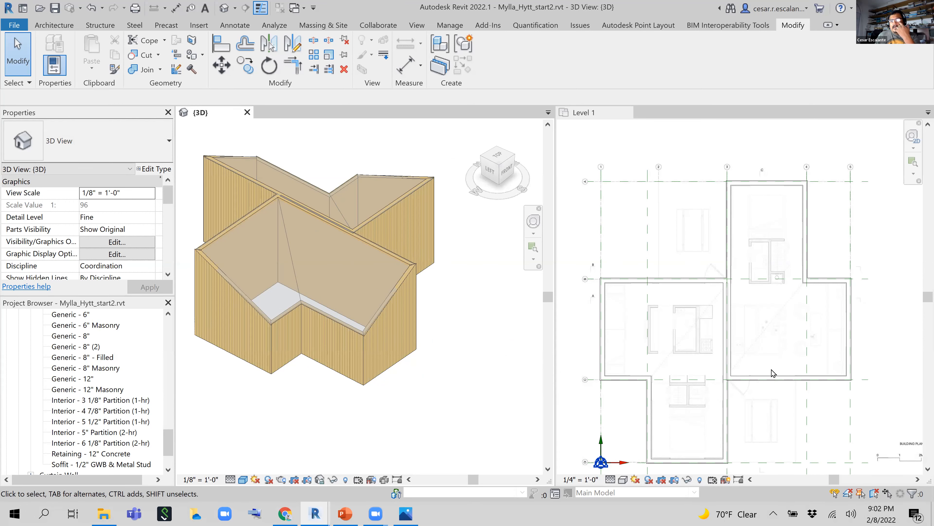
Step: Examine the right volume's wall lines and corners in the Level 1 floor plan
{"action": "left_click", "coordinate": [859, 435]}
{"action": "scroll", "coordinate": [750, 388], "scroll_direction": "up", "scroll_amount": 3}
{"action": "scroll", "coordinate": [758, 383], "scroll_direction": "up", "scroll_amount": 2}
{"action": "middle_click_drag", "start_coordinate": [755, 387], "coordinate": [563, 385]}
{"action": "middle_click_drag", "start_coordinate": [830, 368], "coordinate": [771, 511]}
{"action": "scroll", "coordinate": [858, 379], "scroll_direction": "down", "scroll_amount": 5}
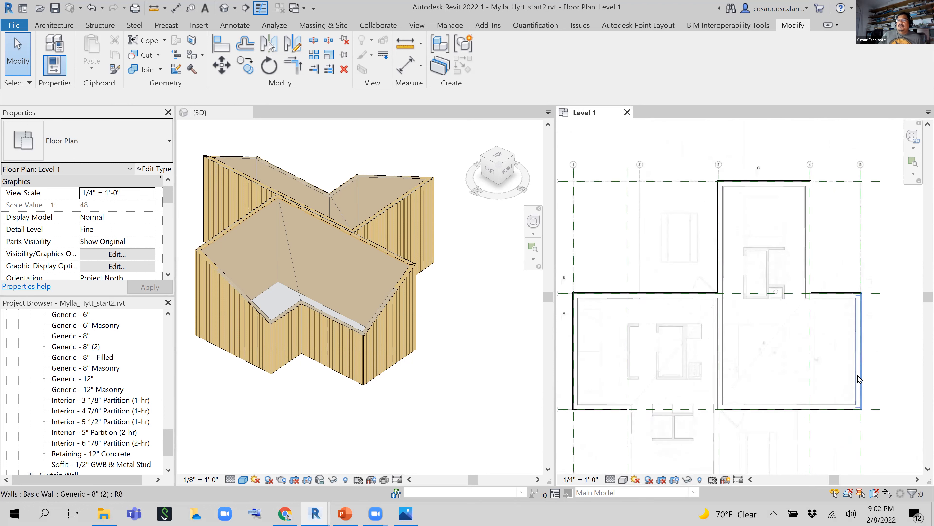
{"action": "scroll", "coordinate": [858, 379], "scroll_direction": "down", "scroll_amount": 1}
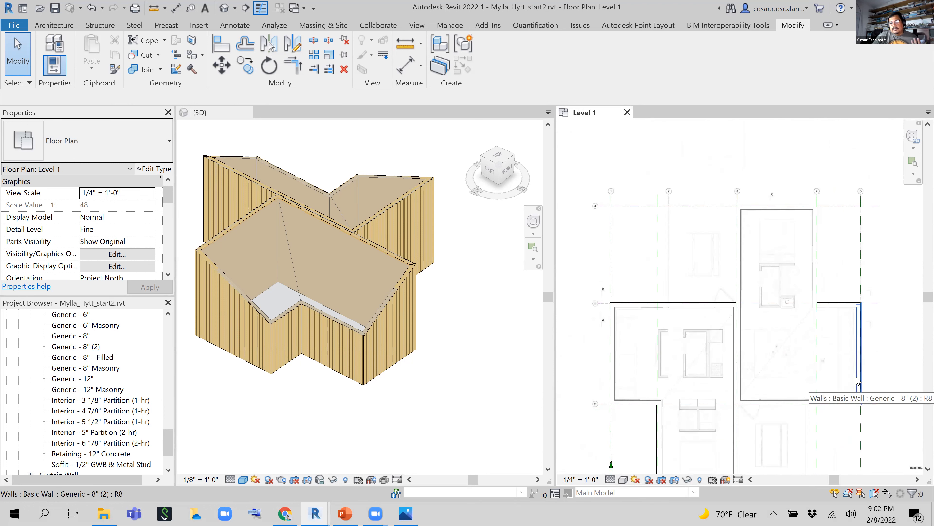
{"action": "scroll", "coordinate": [828, 406], "scroll_direction": "up", "scroll_amount": 2}
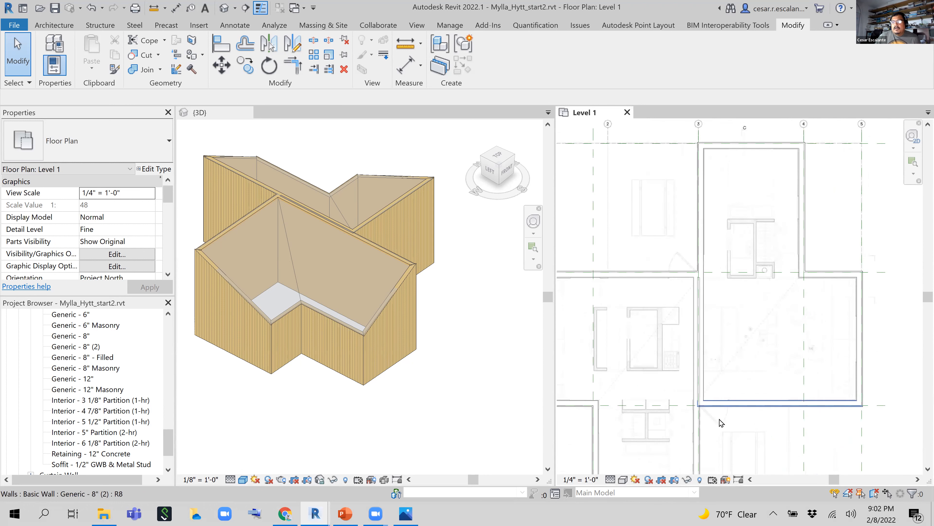
{"action": "scroll", "coordinate": [749, 414], "scroll_direction": "up", "scroll_amount": 2}
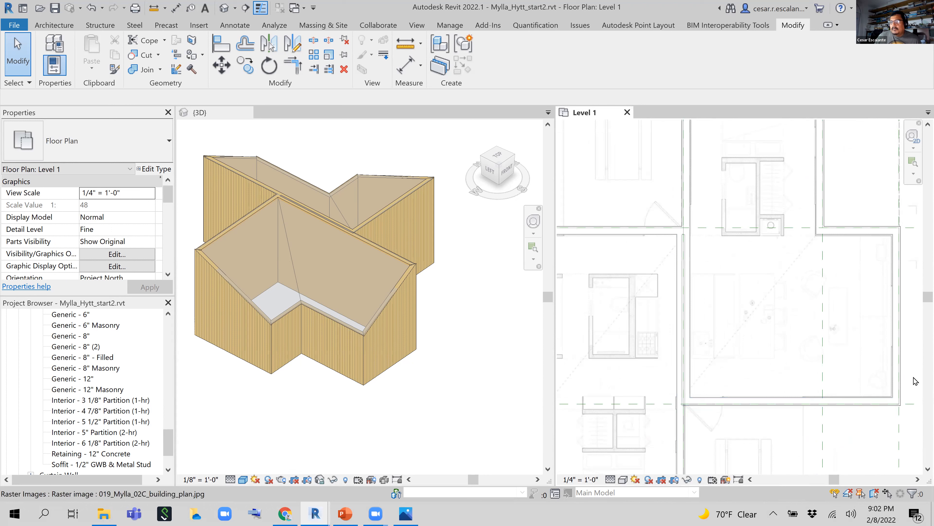
Step: Set the detail level of the Level 1 floor plan to Coarse
{"action": "left_click", "coordinate": [610, 479]}
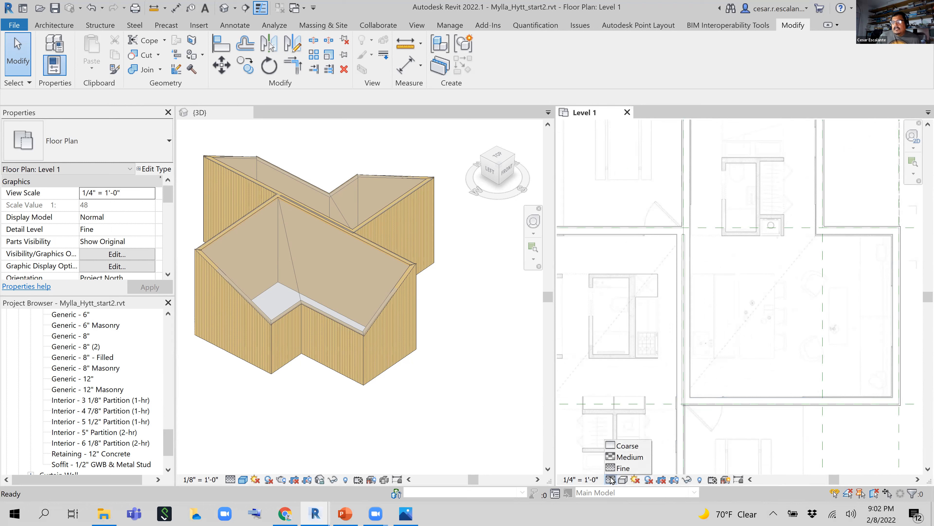
{"action": "left_click", "coordinate": [620, 447]}
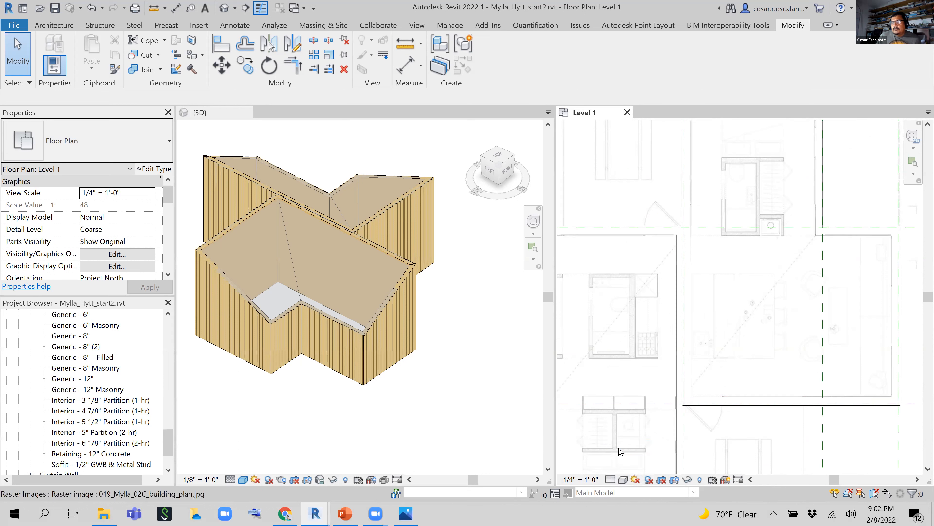
{"action": "scroll", "coordinate": [807, 430], "scroll_direction": "down", "scroll_amount": 3}
{"action": "scroll", "coordinate": [819, 407], "scroll_direction": "down", "scroll_amount": 3}
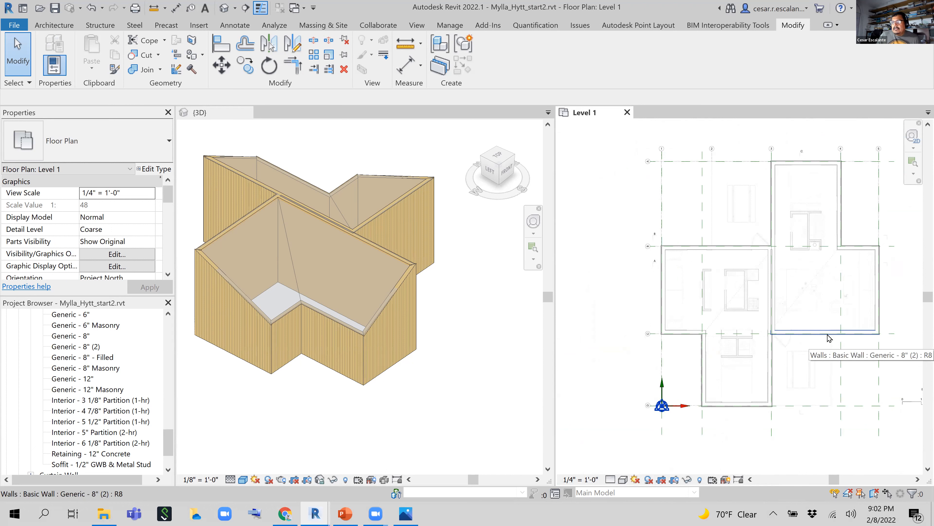
Step: Set the Coarse Scale Fill Pattern of the Generic - 8" (2) wall type to <Solid fill>, starting from the right volume's front wall
{"action": "left_click", "coordinate": [828, 333]}
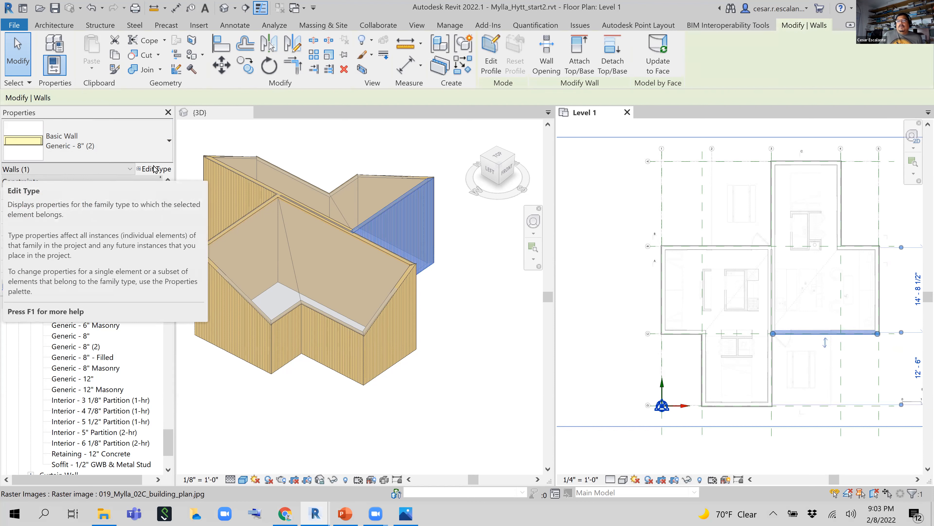
{"action": "left_click", "coordinate": [167, 170]}
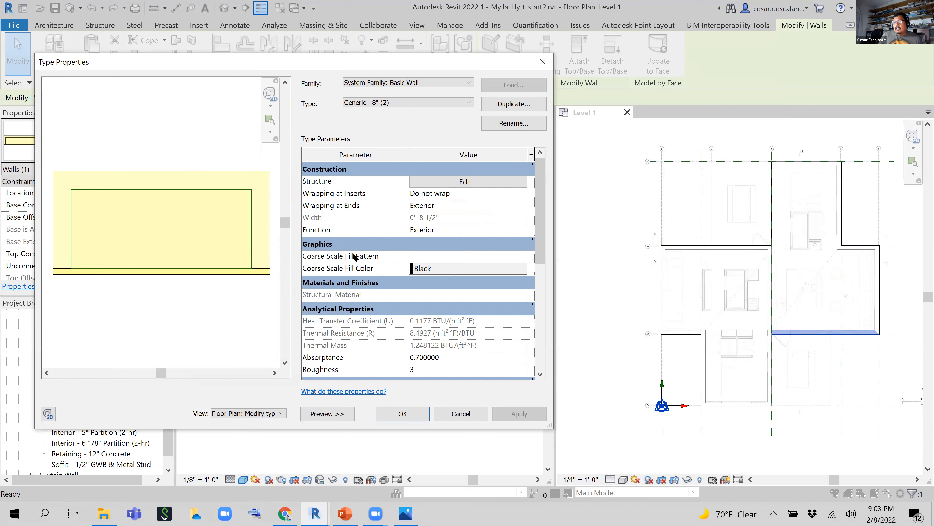
{"action": "left_click", "coordinate": [469, 256]}
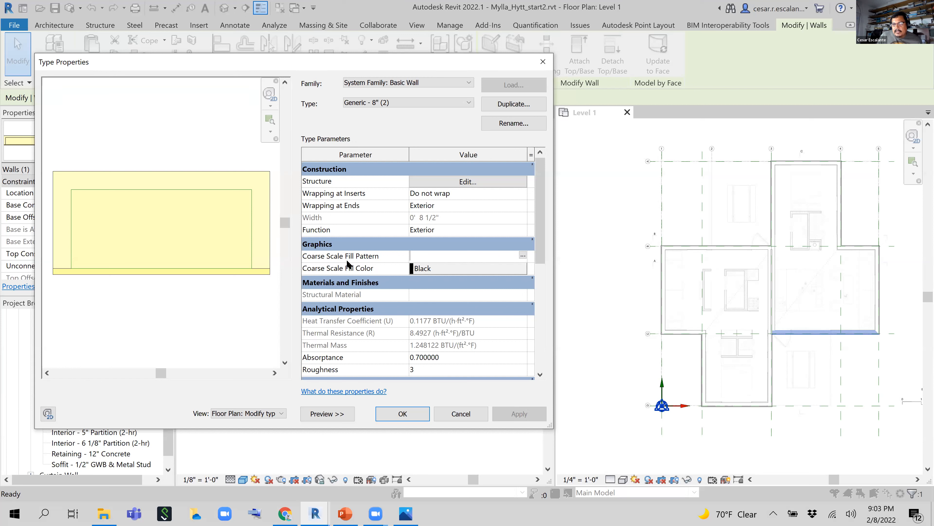
{"action": "left_click", "coordinate": [523, 255]}
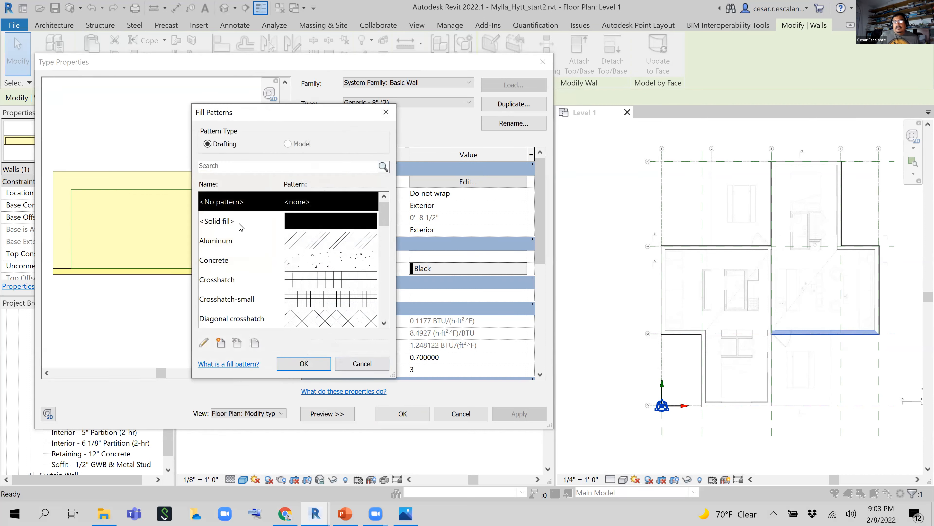
{"action": "left_click", "coordinate": [231, 222]}
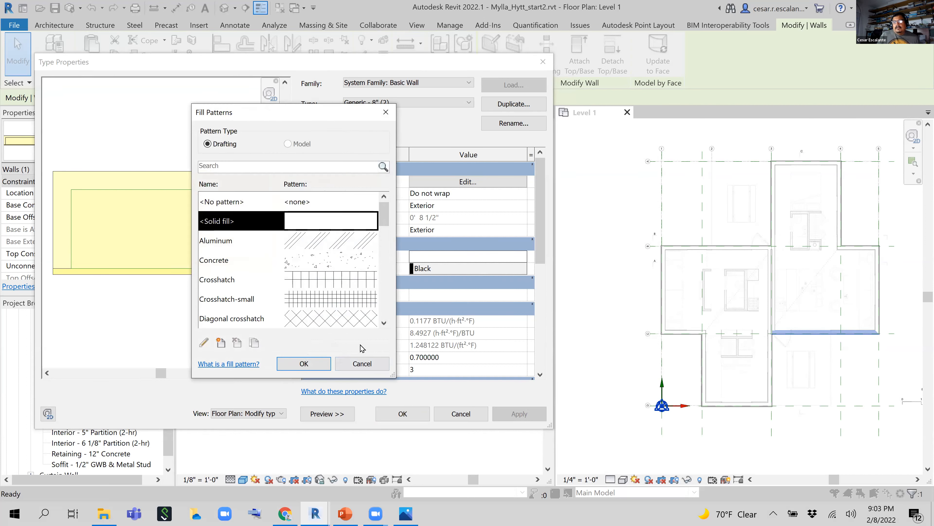
{"action": "left_click", "coordinate": [307, 363]}
{"action": "left_click", "coordinate": [517, 412]}
{"action": "key", "text": "Return"}
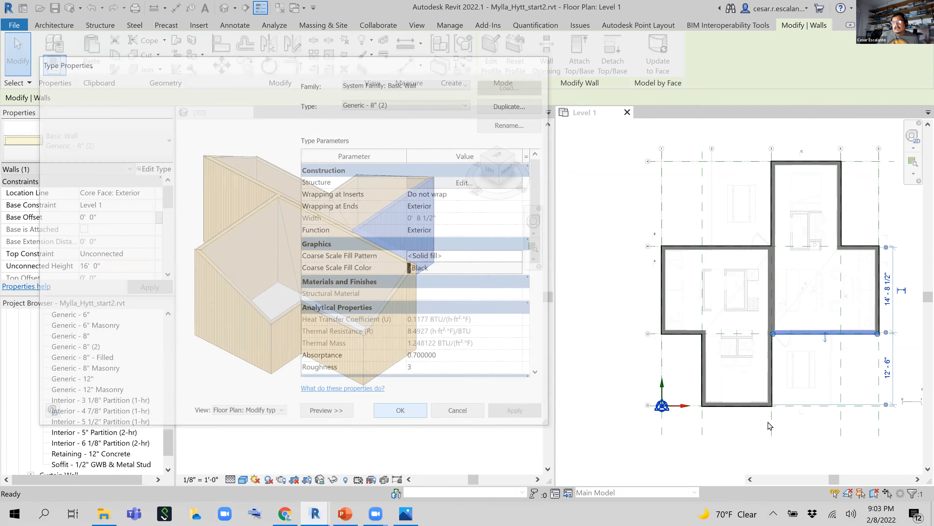
{"action": "left_click", "coordinate": [874, 290]}
{"action": "scroll", "coordinate": [879, 257], "scroll_direction": "up", "scroll_amount": 5}
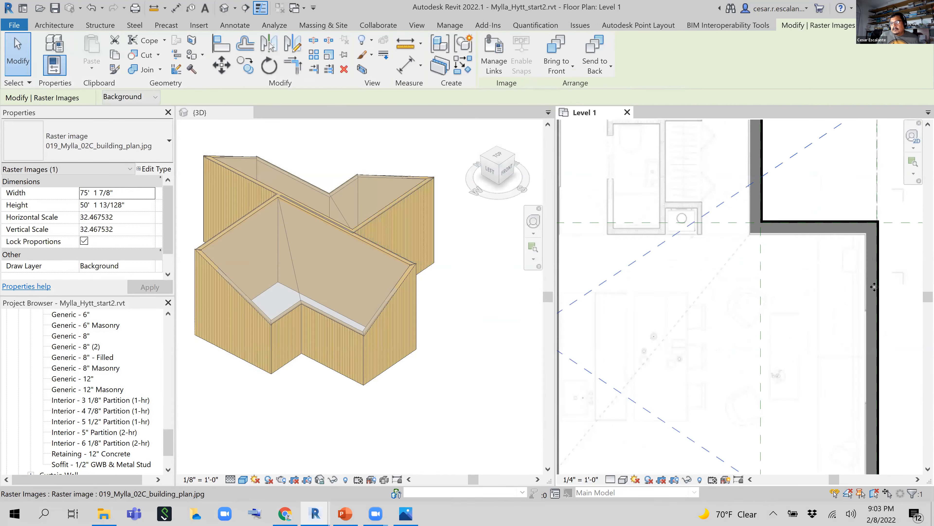
{"action": "scroll", "coordinate": [766, 310], "scroll_direction": "up", "scroll_amount": 2}
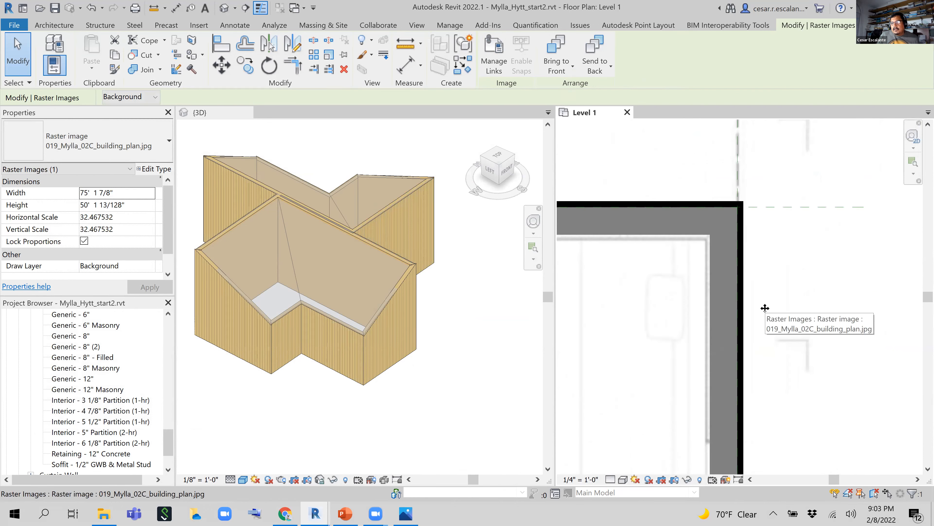
Step: Examine the solid-filled wall layers at the right volume's back corner in the Level 1 floor plan
{"action": "scroll", "coordinate": [758, 280], "scroll_direction": "up", "scroll_amount": 3}
{"action": "middle_click_drag", "start_coordinate": [814, 296], "coordinate": [858, 313]}
{"action": "scroll", "coordinate": [804, 289], "scroll_direction": "down", "scroll_amount": 1}
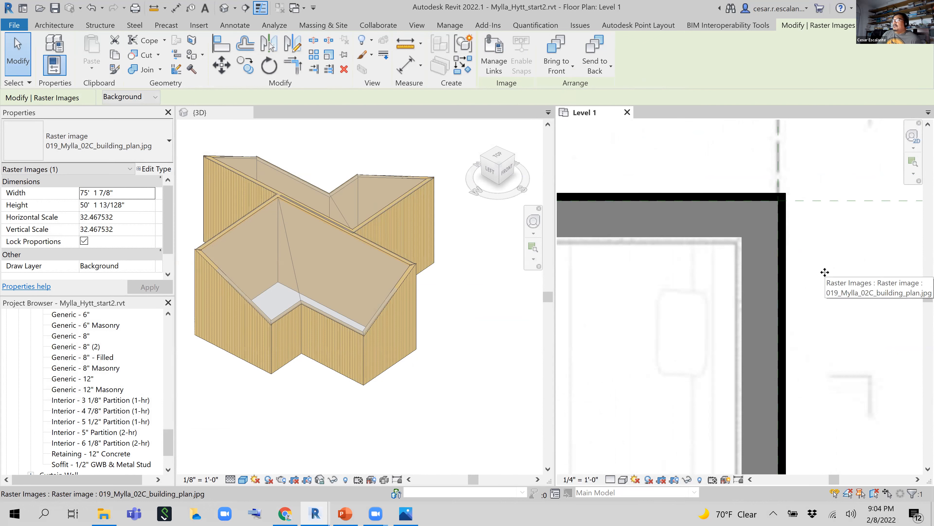
{"action": "left_click", "coordinate": [611, 482]}
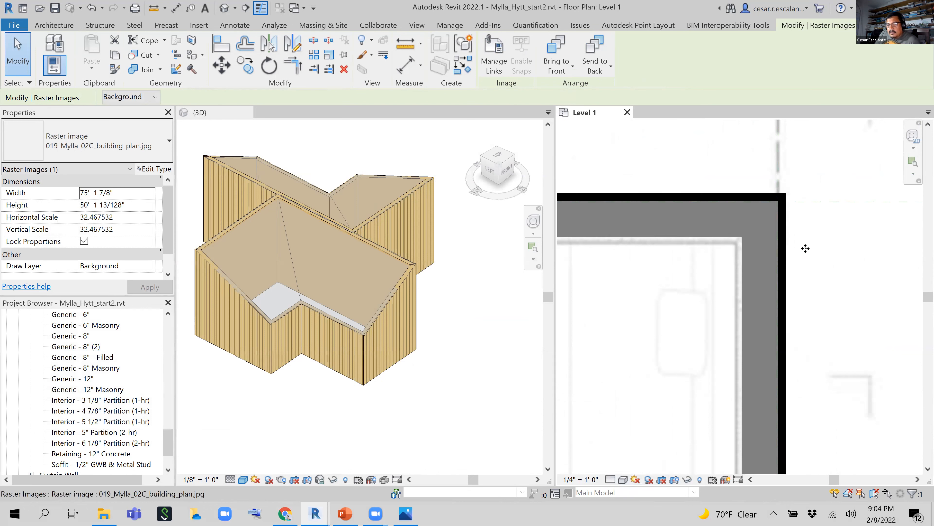
{"action": "scroll", "coordinate": [805, 248], "scroll_direction": "up", "scroll_amount": 2}
{"action": "key", "text": "Escape"}
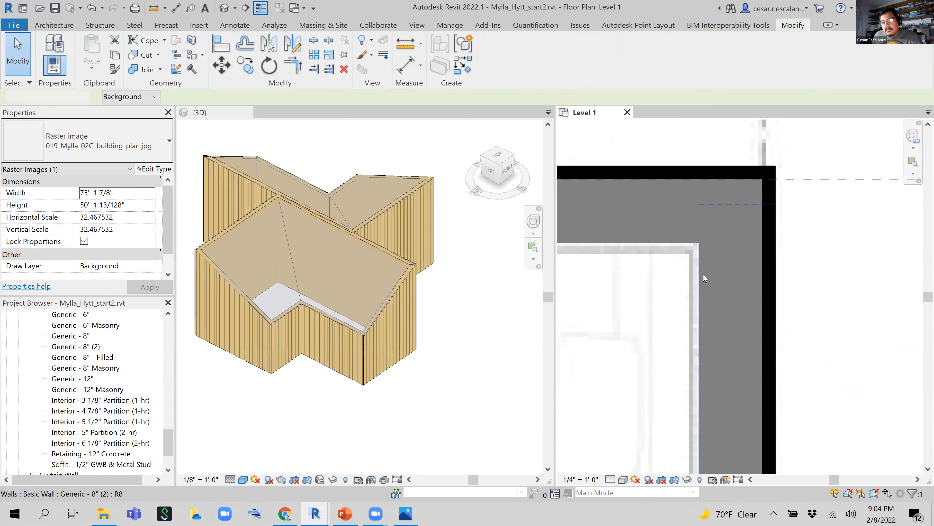
{"action": "left_click", "coordinate": [538, 296]}
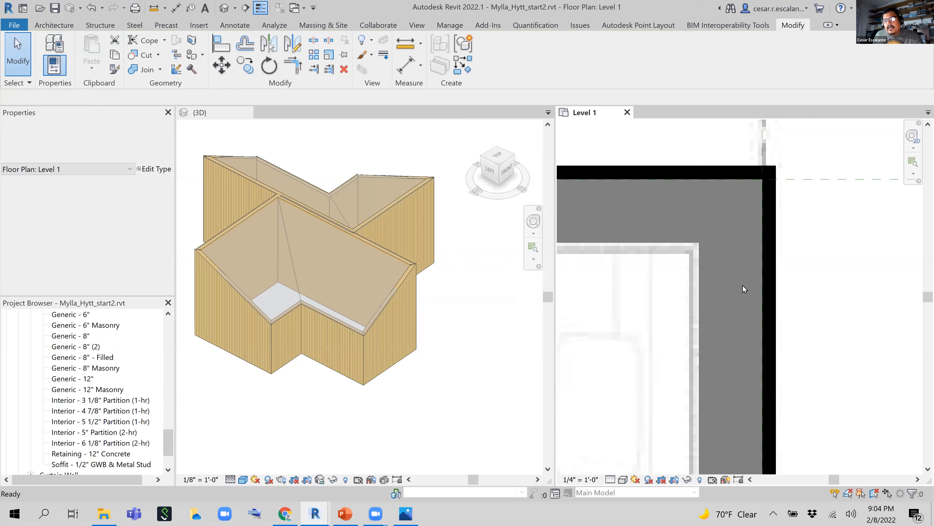
Step: Inspect the coarse scale fill pattern and color of the Generic - 8" (2) wall type, starting from the right volume's side wall
{"action": "left_click", "coordinate": [162, 171]}
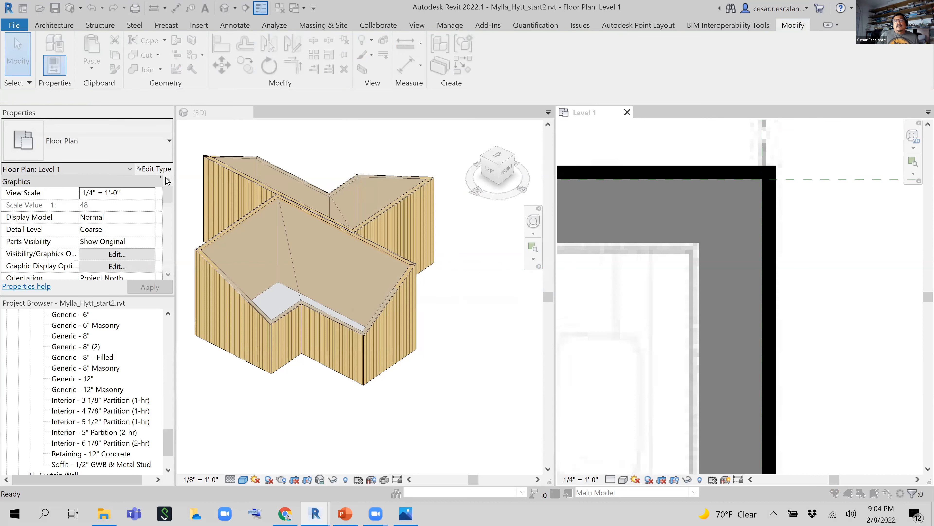
{"action": "left_click", "coordinate": [335, 416]}
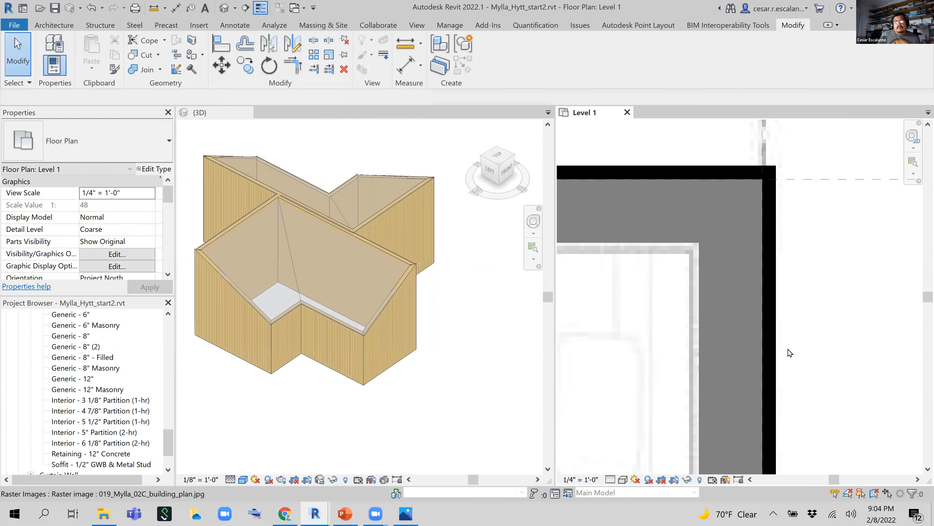
{"action": "left_click", "coordinate": [771, 351]}
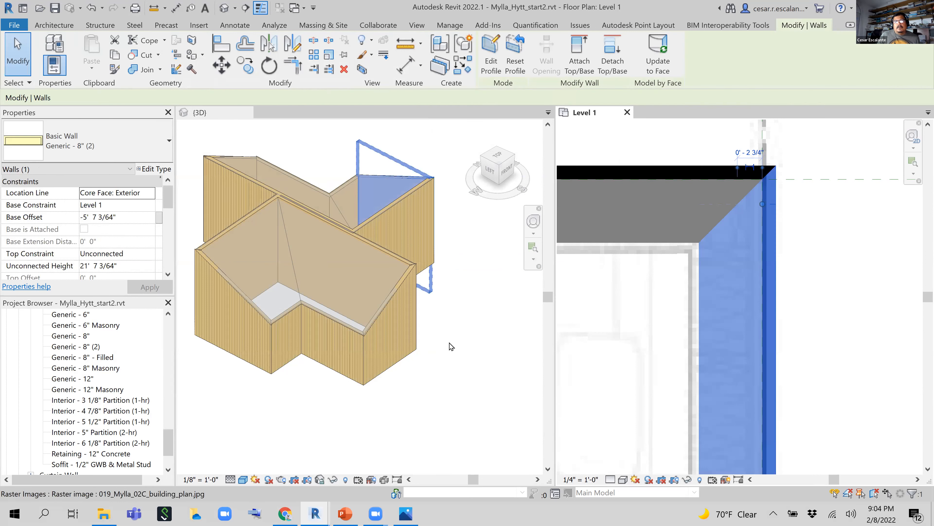
{"action": "left_click", "coordinate": [156, 172]}
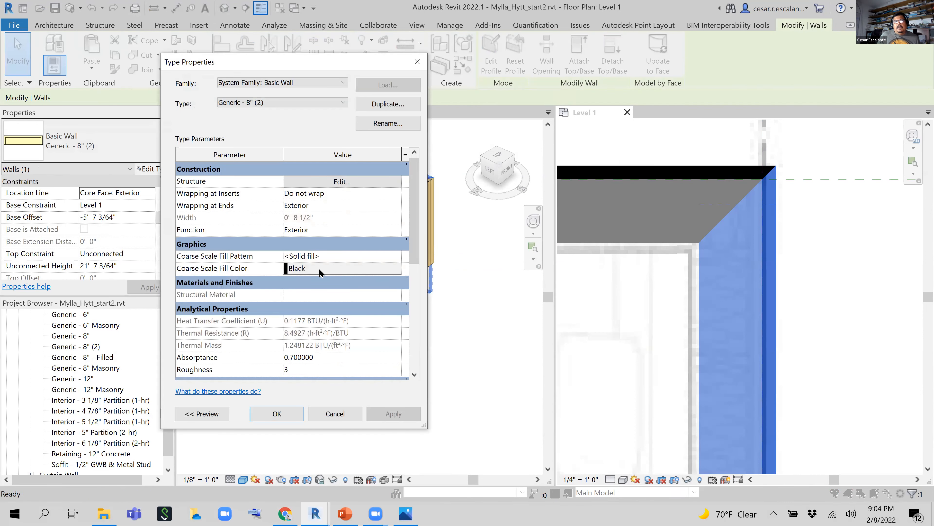
{"action": "left_click", "coordinate": [277, 413]}
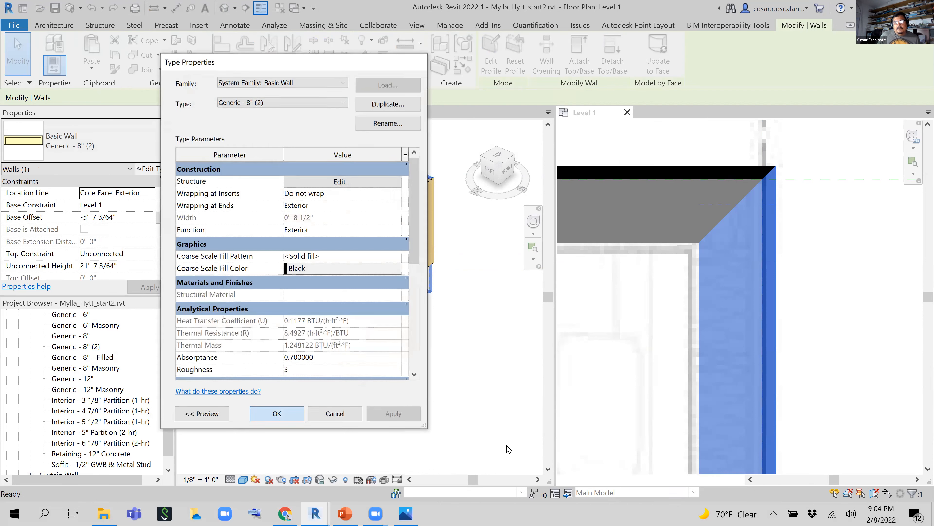
Step: Reapply the Coarse detail level to the Level 1 floor plan and inspect the right volume's wall corners
{"action": "left_click", "coordinate": [611, 480]}
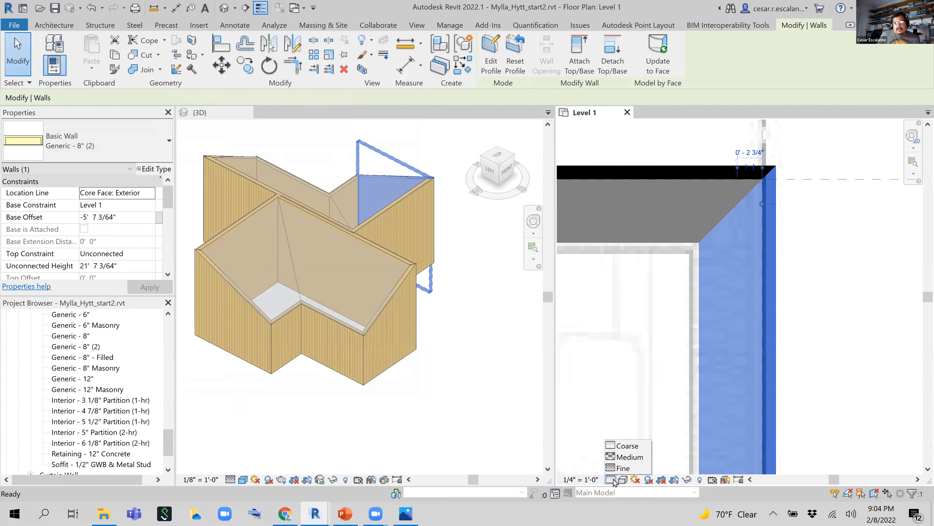
{"action": "left_click", "coordinate": [625, 446]}
{"action": "left_click", "coordinate": [791, 335]}
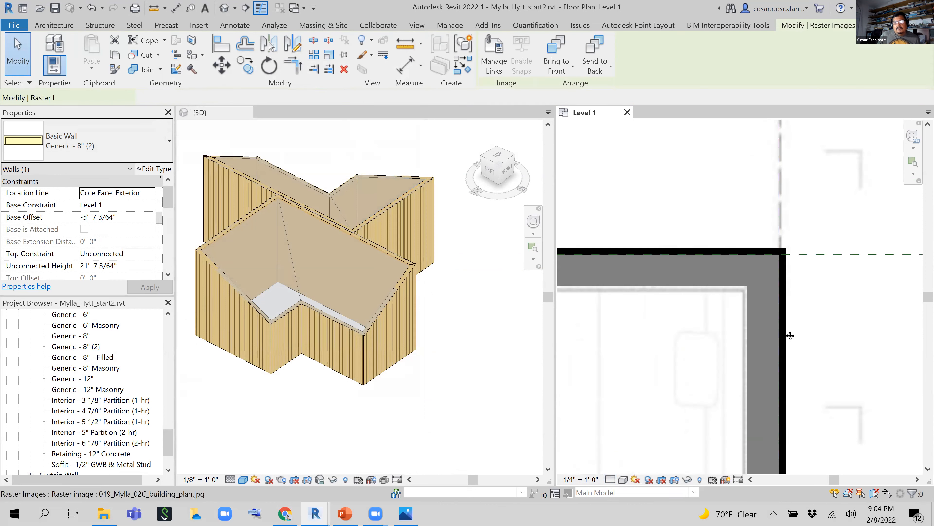
{"action": "scroll", "coordinate": [758, 332], "scroll_direction": "down", "scroll_amount": 2}
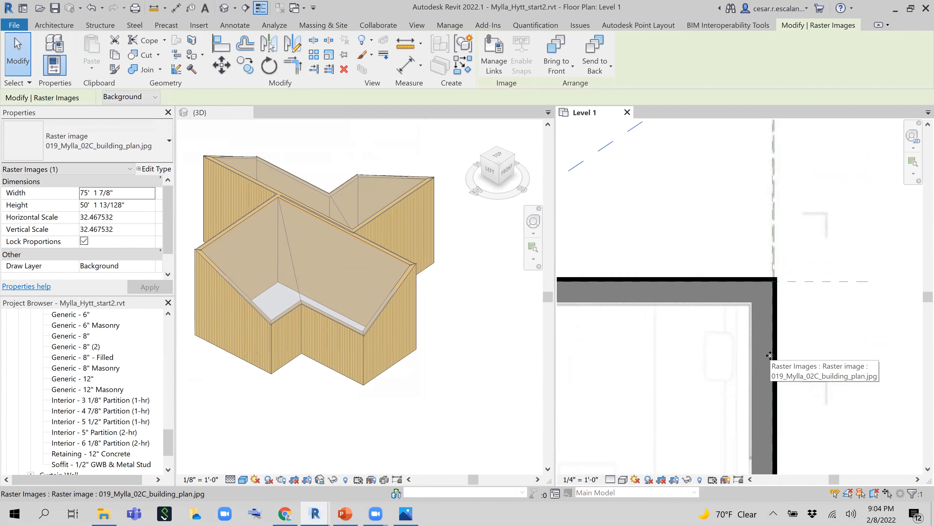
{"action": "scroll", "coordinate": [773, 361], "scroll_direction": "down", "scroll_amount": 6}
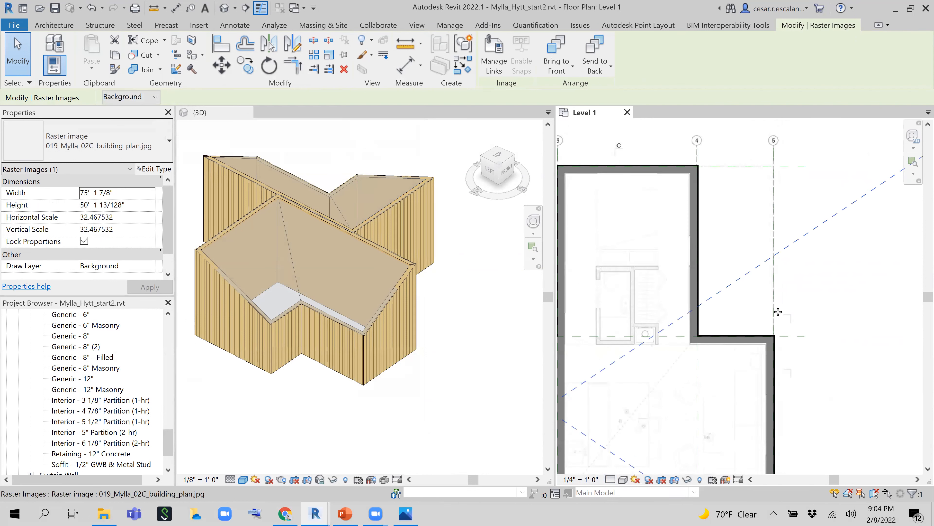
{"action": "scroll", "coordinate": [666, 292], "scroll_direction": "up", "scroll_amount": 8}
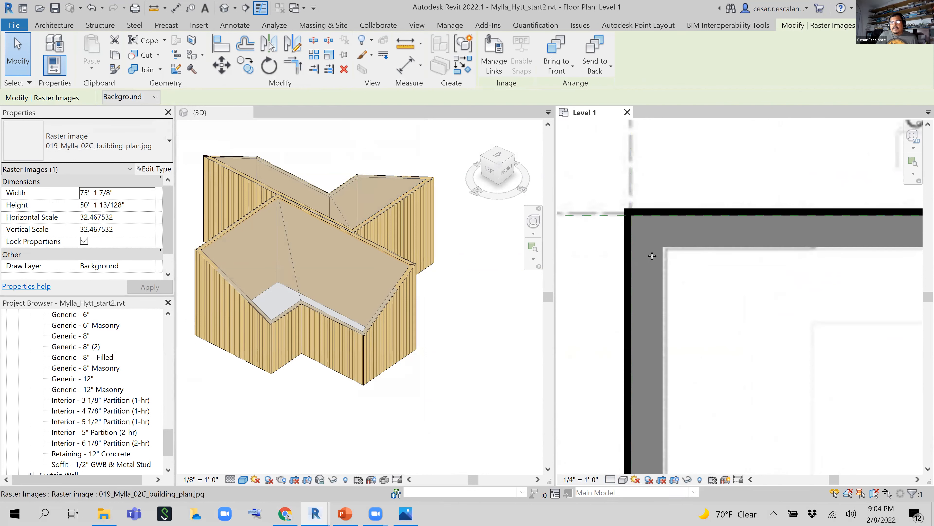
Step: Set the visual style of the Level 1 floor plan to Hidden Line
{"action": "left_click", "coordinate": [623, 480]}
{"action": "left_click", "coordinate": [651, 434]}
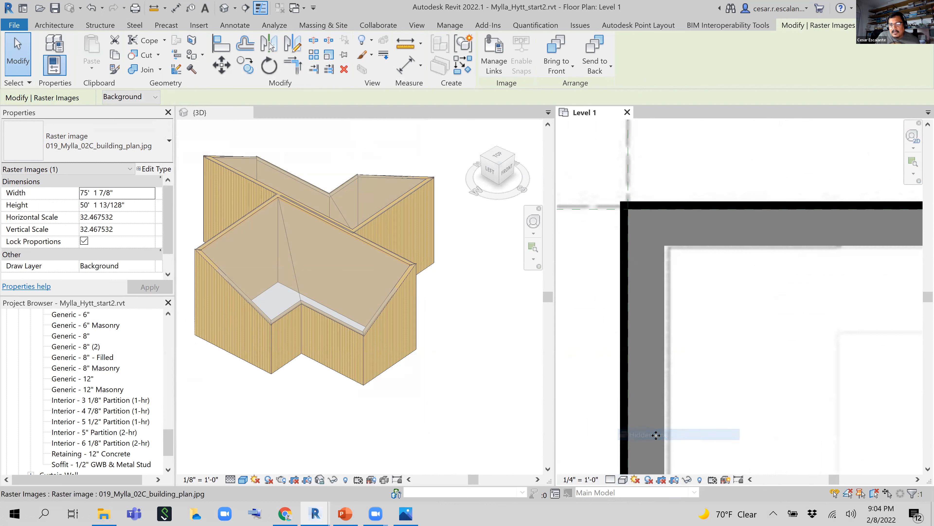
{"action": "left_click", "coordinate": [623, 480]}
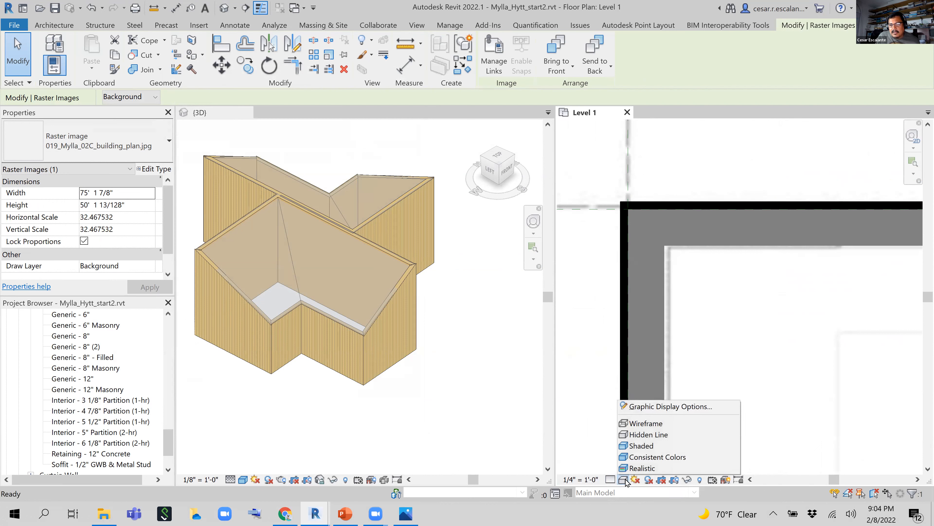
{"action": "left_click", "coordinate": [591, 364]}
Step: Examine the wall fill and wall junctions across the whole Level 1 floor plan
{"action": "scroll", "coordinate": [594, 359], "scroll_direction": "down", "scroll_amount": 4}
{"action": "middle_click_drag", "start_coordinate": [716, 380], "coordinate": [740, 252]}
{"action": "scroll", "coordinate": [739, 253], "scroll_direction": "down", "scroll_amount": 1}
{"action": "scroll", "coordinate": [743, 271], "scroll_direction": "down", "scroll_amount": 2}
{"action": "middle_click_drag", "start_coordinate": [801, 313], "coordinate": [819, 171]}
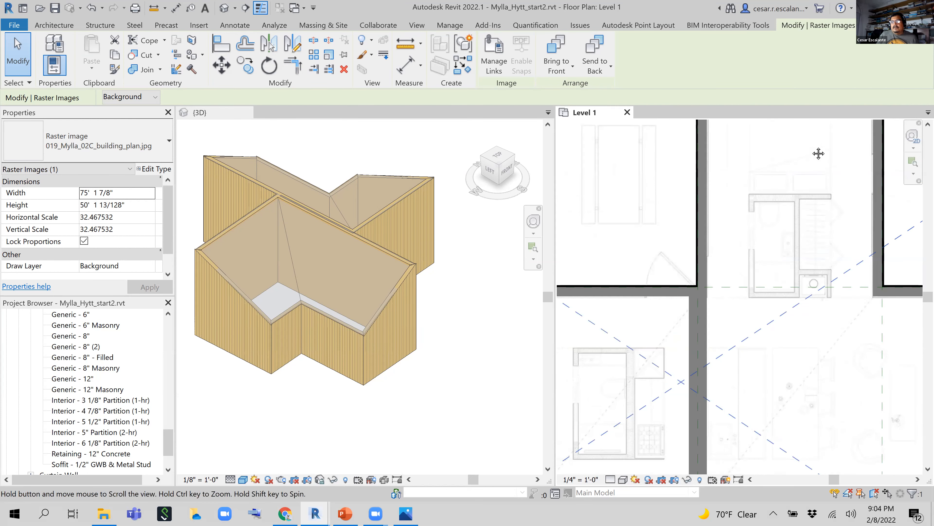
{"action": "middle_click_drag", "start_coordinate": [772, 253], "coordinate": [822, 223]}
{"action": "scroll", "coordinate": [819, 252], "scroll_direction": "down", "scroll_amount": 2}
{"action": "scroll", "coordinate": [814, 265], "scroll_direction": "down", "scroll_amount": 2}
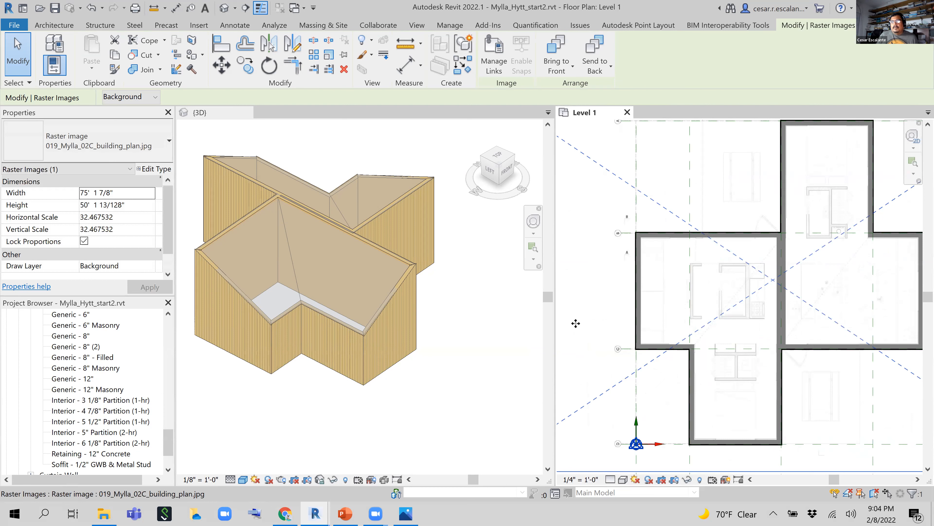
{"action": "key", "text": "Escape"}
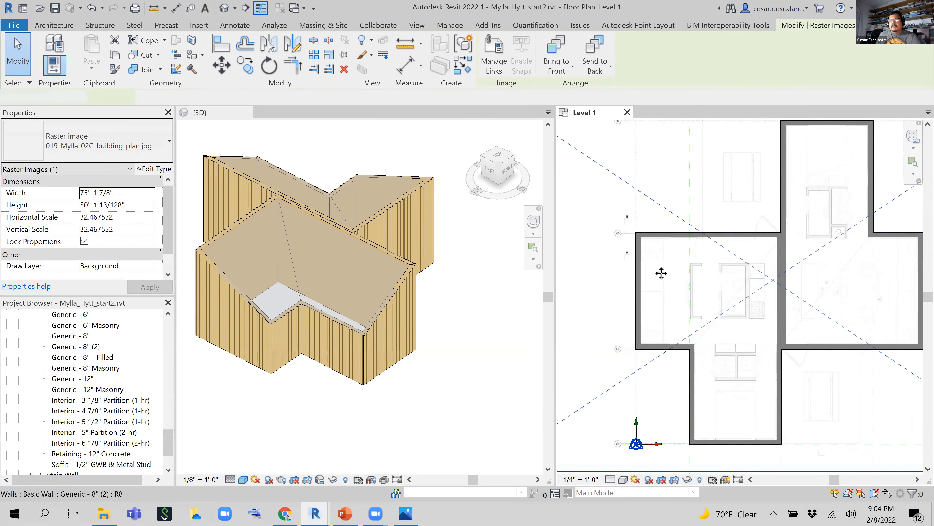
{"action": "scroll", "coordinate": [816, 408], "scroll_direction": "up", "scroll_amount": 2}
{"action": "scroll", "coordinate": [706, 383], "scroll_direction": "up", "scroll_amount": 4}
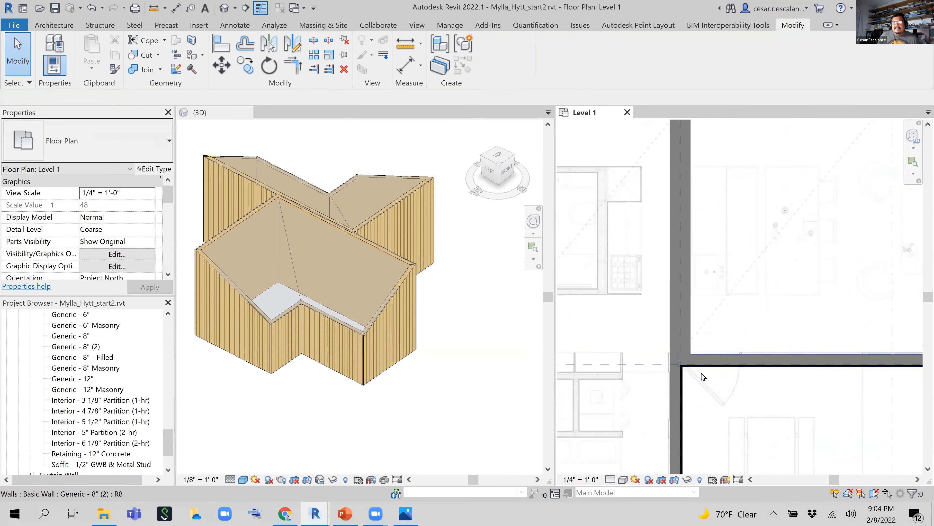
{"action": "scroll", "coordinate": [703, 376], "scroll_direction": "down", "scroll_amount": 4}
{"action": "left_click", "coordinate": [419, 354]}
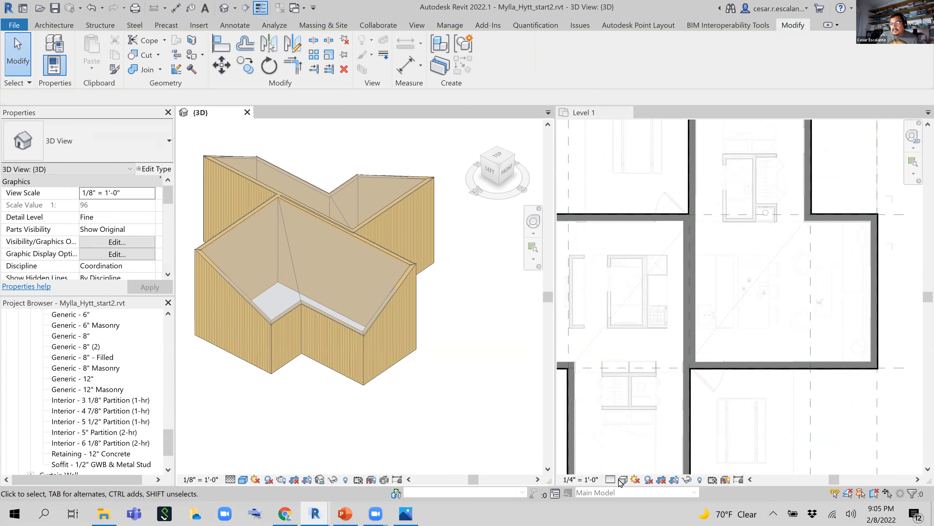
Step: Compare the exterior walls in the Level 1 floor plan at Fine detail, then restore the Coarse detail level
{"action": "left_click", "coordinate": [611, 479]}
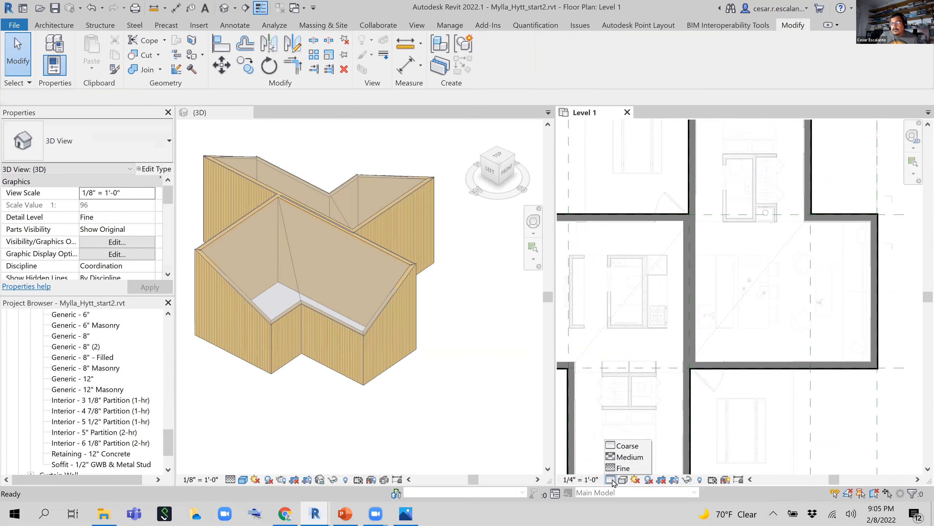
{"action": "left_click", "coordinate": [622, 468]}
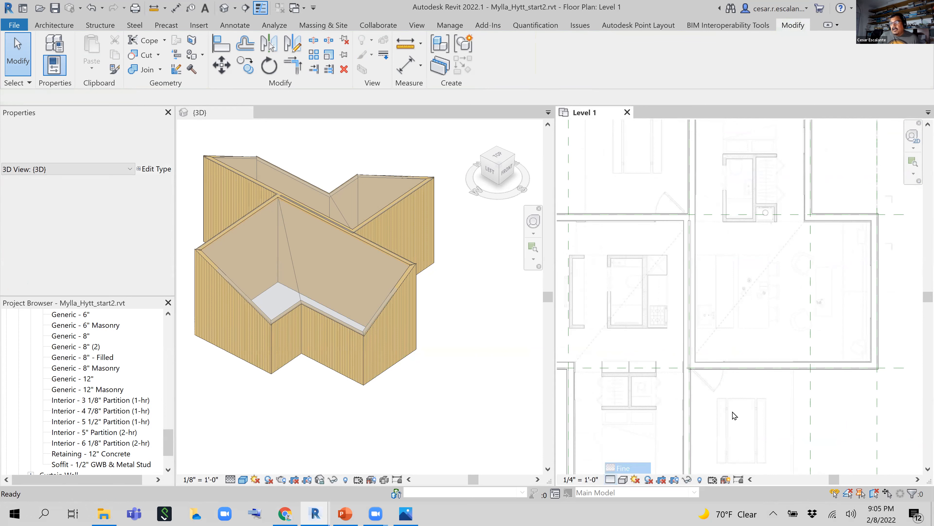
{"action": "scroll", "coordinate": [897, 379], "scroll_direction": "up", "scroll_amount": 2}
{"action": "scroll", "coordinate": [878, 387], "scroll_direction": "up", "scroll_amount": 1}
{"action": "left_click", "coordinate": [611, 479]}
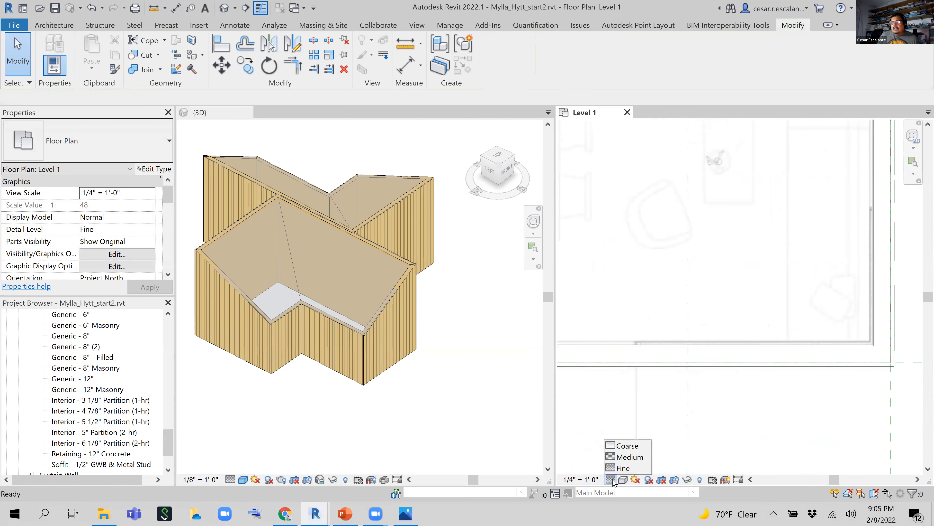
{"action": "left_click", "coordinate": [627, 446]}
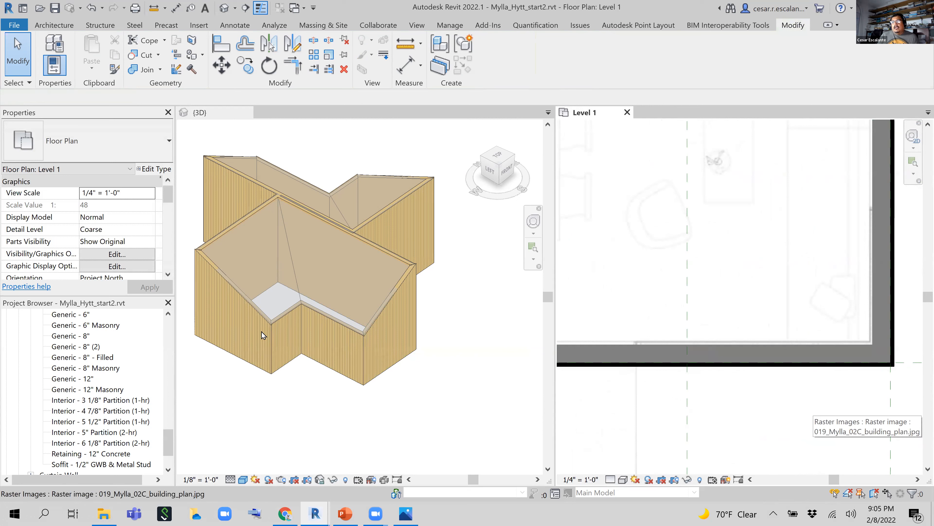
{"action": "left_click", "coordinate": [154, 168]}
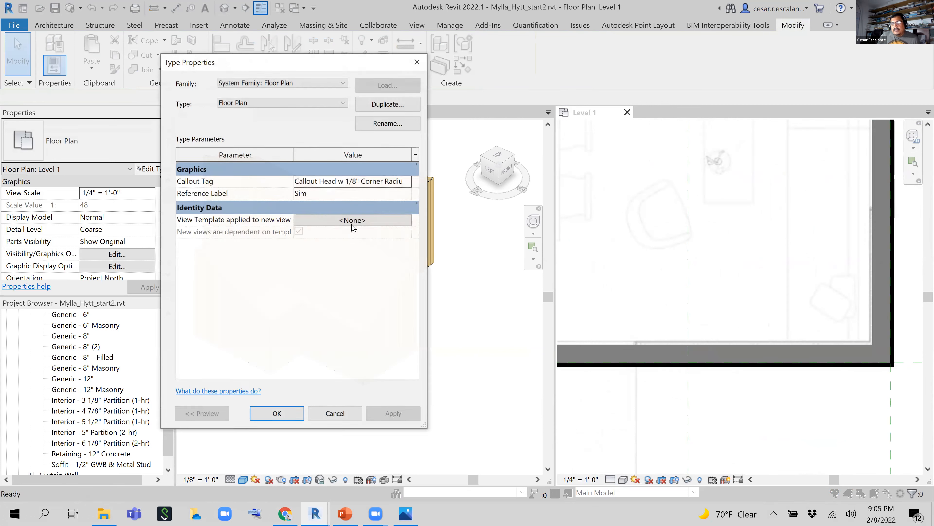
{"action": "left_click", "coordinate": [334, 411]}
{"action": "left_click", "coordinate": [154, 168]}
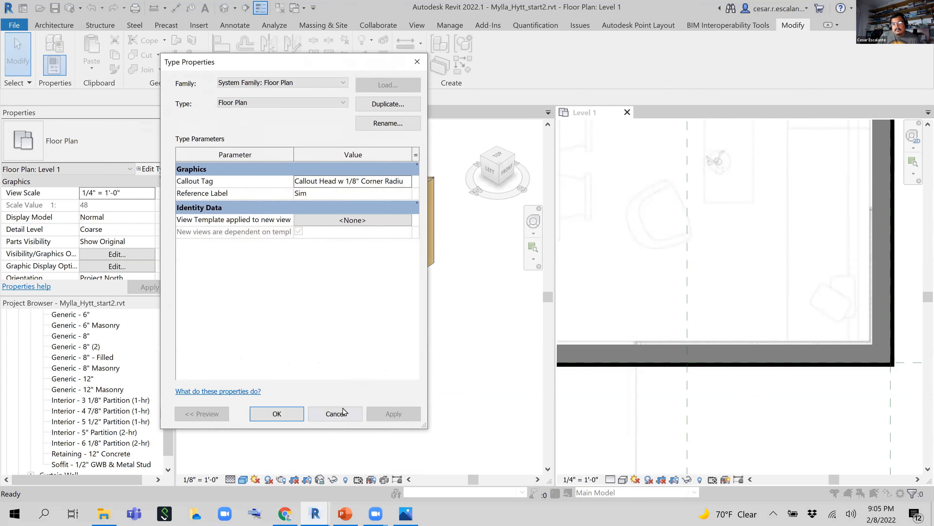
{"action": "left_click", "coordinate": [335, 413]}
Step: Inspect the coarse scale fill settings of the right volume's front wall type without changing them
{"action": "left_click", "coordinate": [708, 361]}
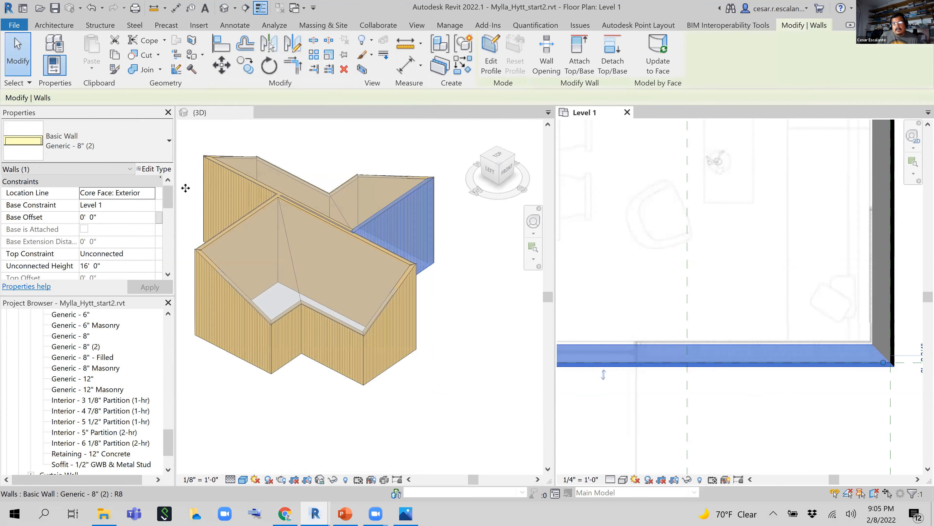
{"action": "left_click", "coordinate": [153, 168]}
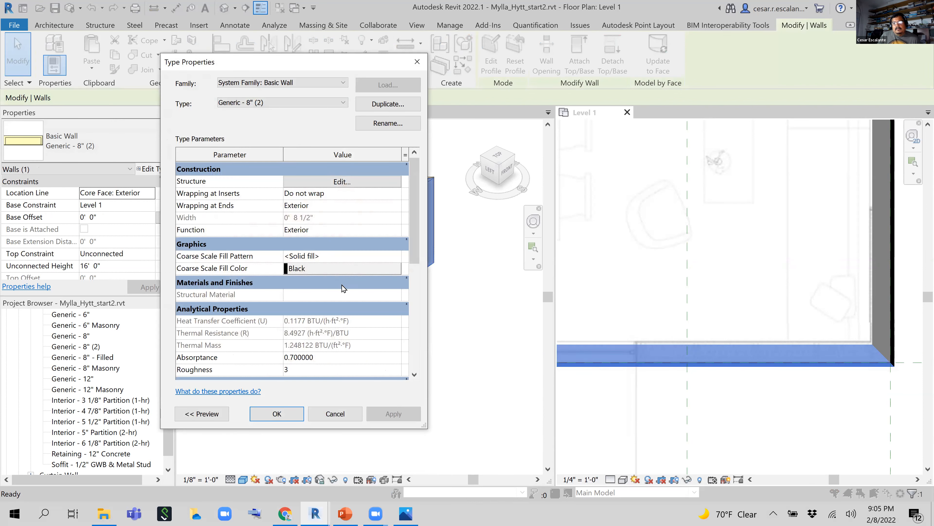
{"action": "left_click", "coordinate": [334, 415]}
{"action": "left_click", "coordinate": [795, 420]}
Step: Examine the fill of the right volume's front wall corner in the Level 1 floor plan with nothing selected
{"action": "scroll", "coordinate": [796, 419], "scroll_direction": "down", "scroll_amount": 2}
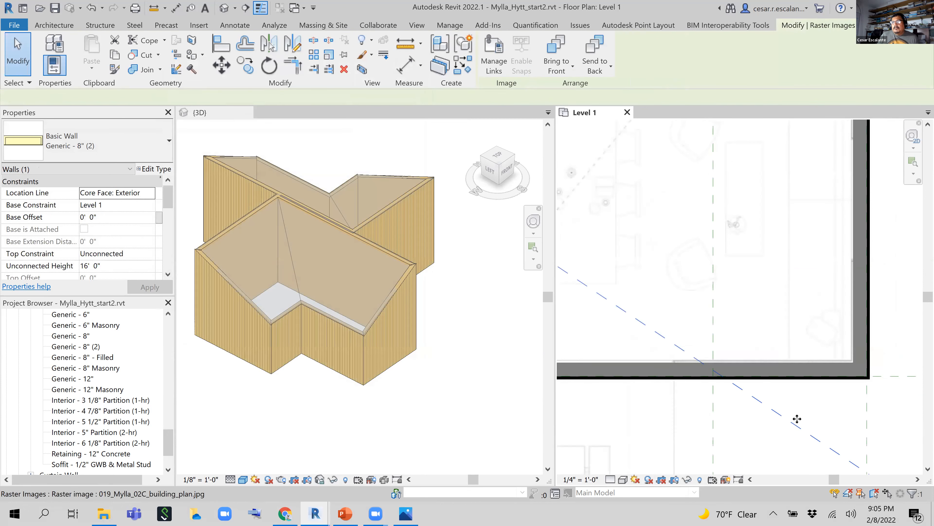
{"action": "middle_click_drag", "start_coordinate": [891, 367], "coordinate": [863, 409]}
{"action": "scroll", "coordinate": [812, 419], "scroll_direction": "up", "scroll_amount": 2}
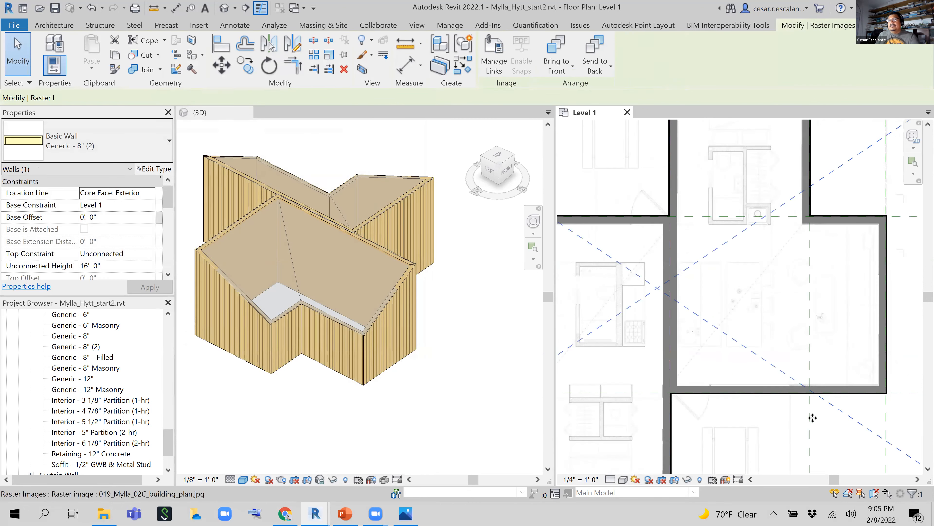
{"action": "key", "text": "Escape"}
{"action": "middle_click_drag", "start_coordinate": [815, 390], "coordinate": [725, 355]}
{"action": "left_click", "coordinate": [776, 405]}
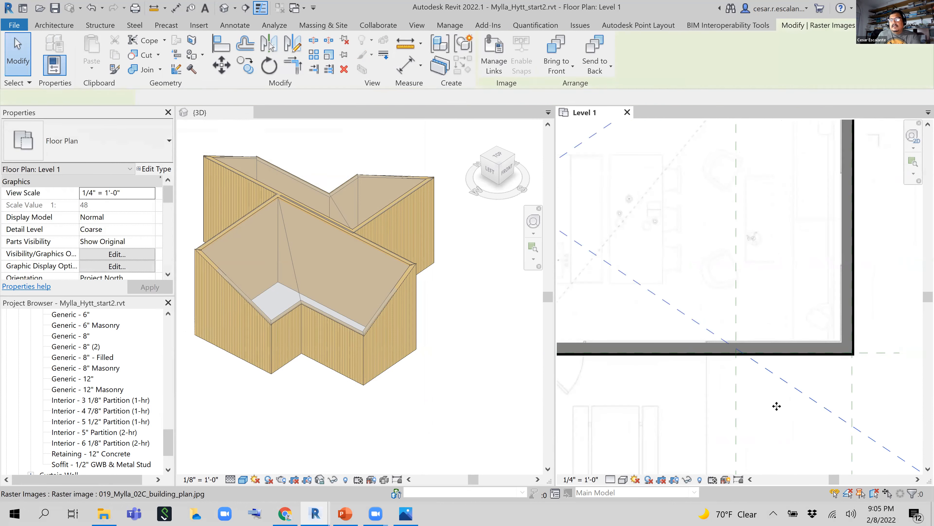
{"action": "key", "text": "Escape"}
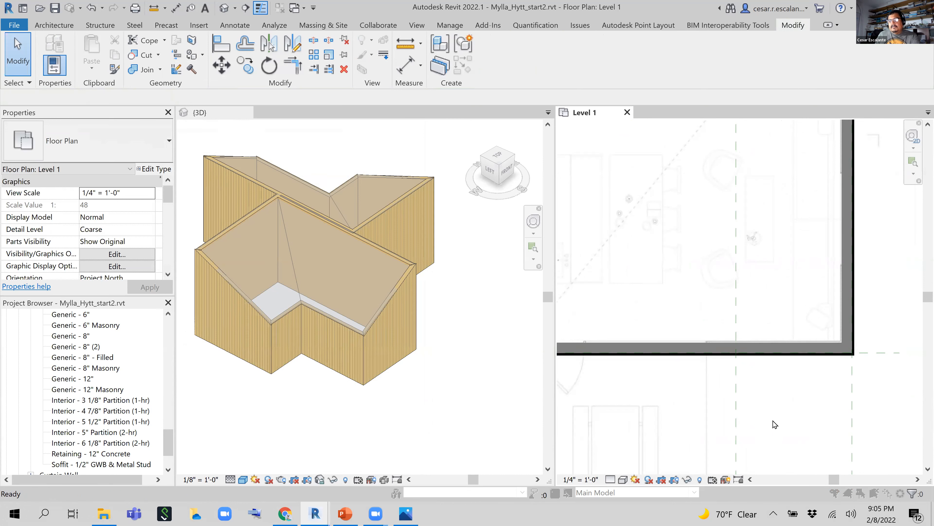
Step: Turn on the Mass category in the Level 1 floor plan's visibility/graphic overrides
{"action": "key", "text": "v"}
{"action": "key", "text": "g"}
{"action": "left_click", "coordinate": [111, 243]}
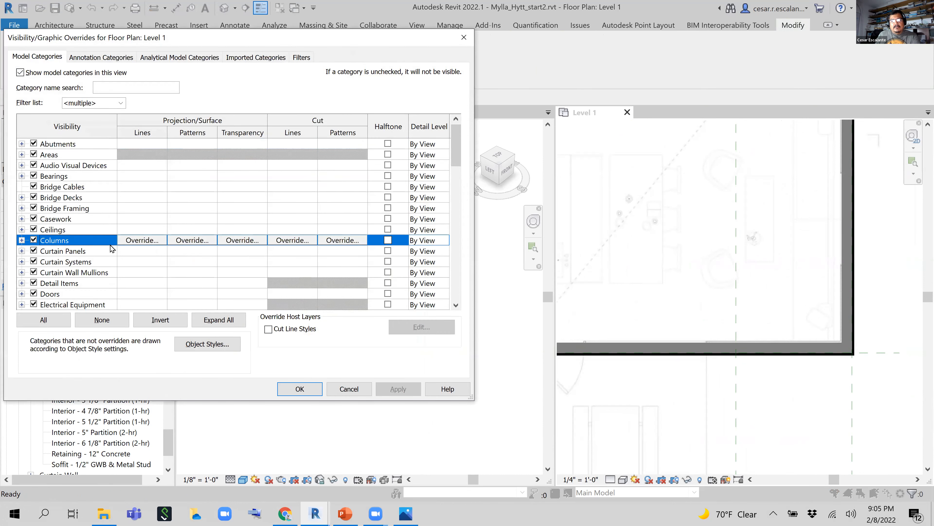
{"action": "key", "text": "m"}
{"action": "left_click", "coordinate": [34, 294]}
{"action": "left_click", "coordinate": [398, 389]}
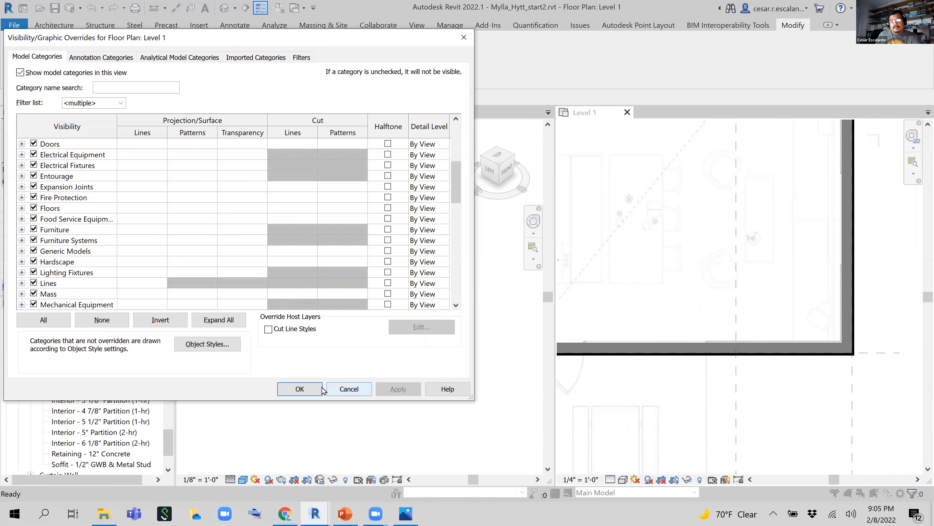
{"action": "left_click", "coordinate": [305, 389]}
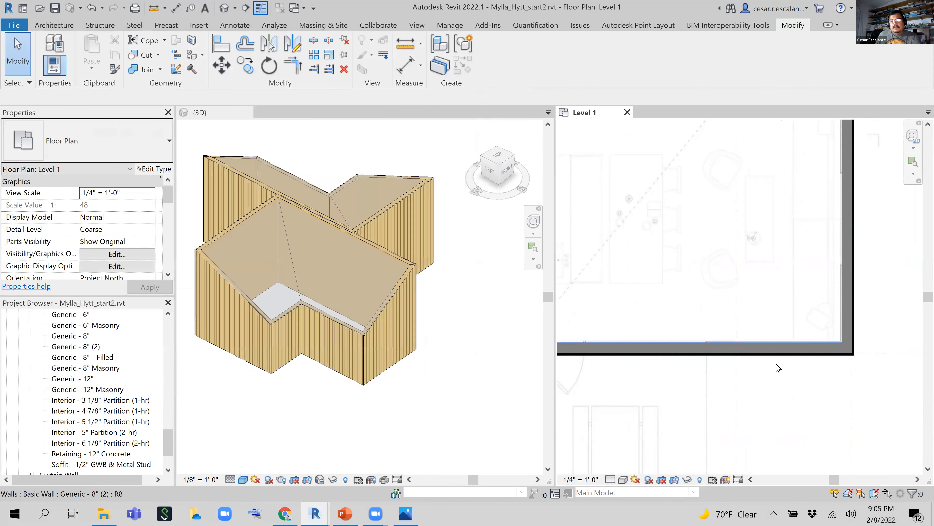
Step: Set the conceptual mass display to Show Mass by View Settings for the Level 1 floor plan
{"action": "left_click", "coordinate": [832, 389]}
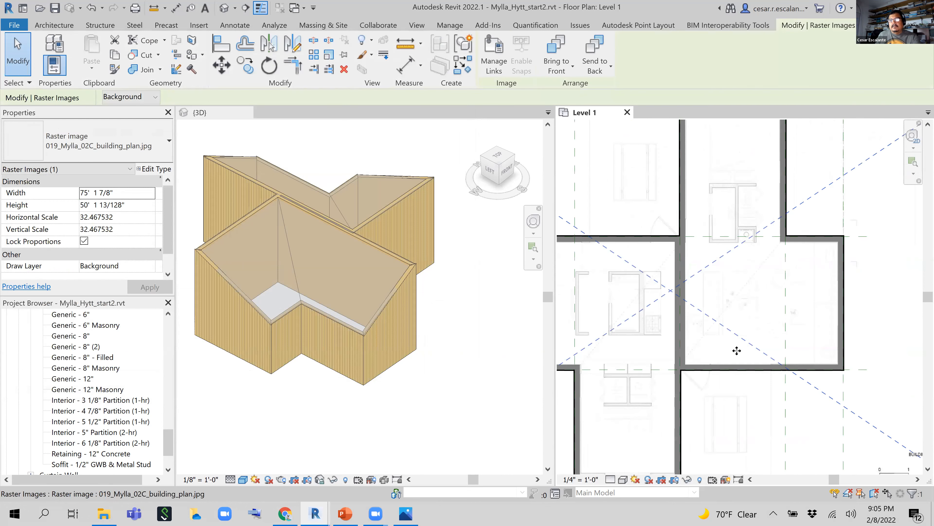
{"action": "key", "text": "Escape"}
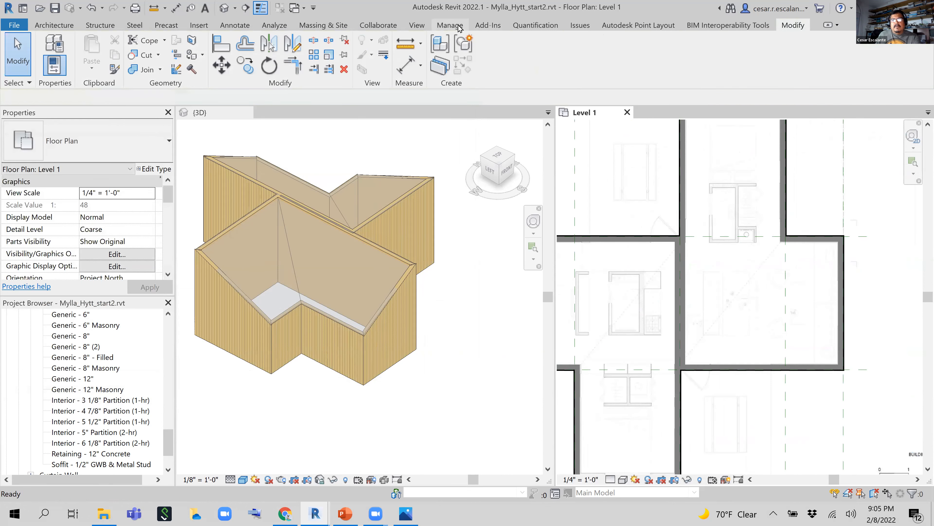
{"action": "left_click", "coordinate": [450, 26]}
{"action": "left_click", "coordinate": [417, 26]}
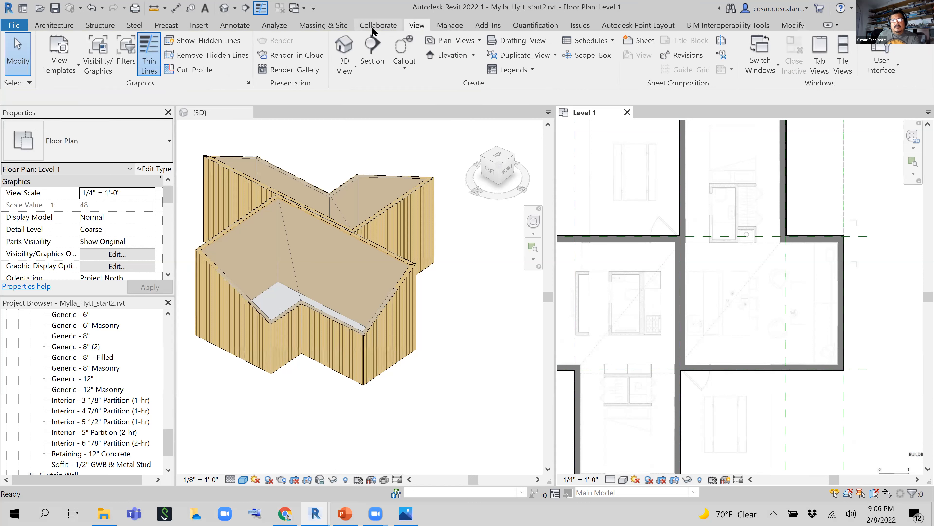
{"action": "left_click", "coordinate": [328, 27]}
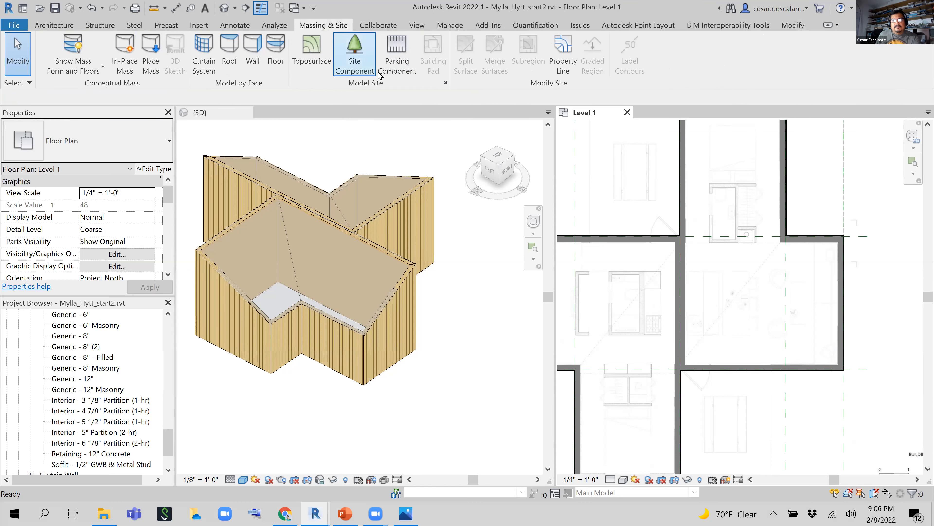
{"action": "left_click", "coordinate": [88, 72]}
{"action": "left_click", "coordinate": [101, 91]}
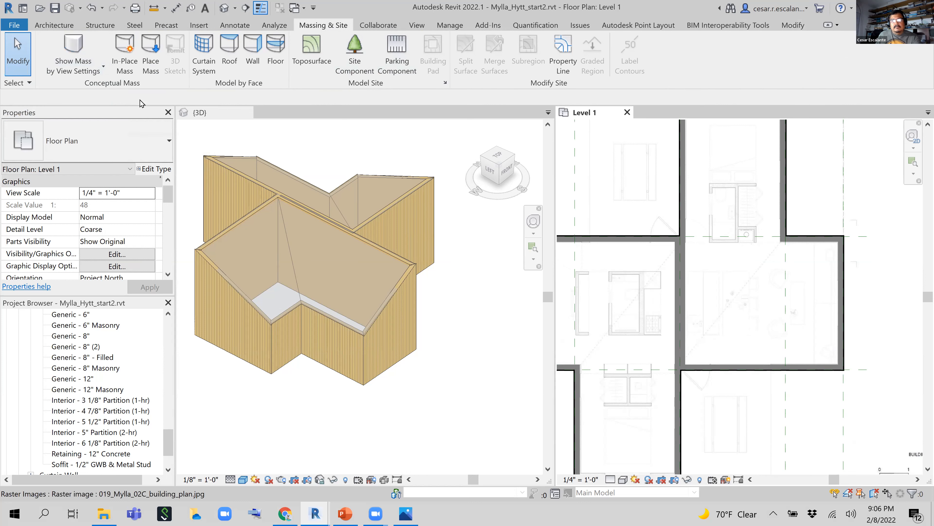
{"action": "left_click", "coordinate": [73, 68]}
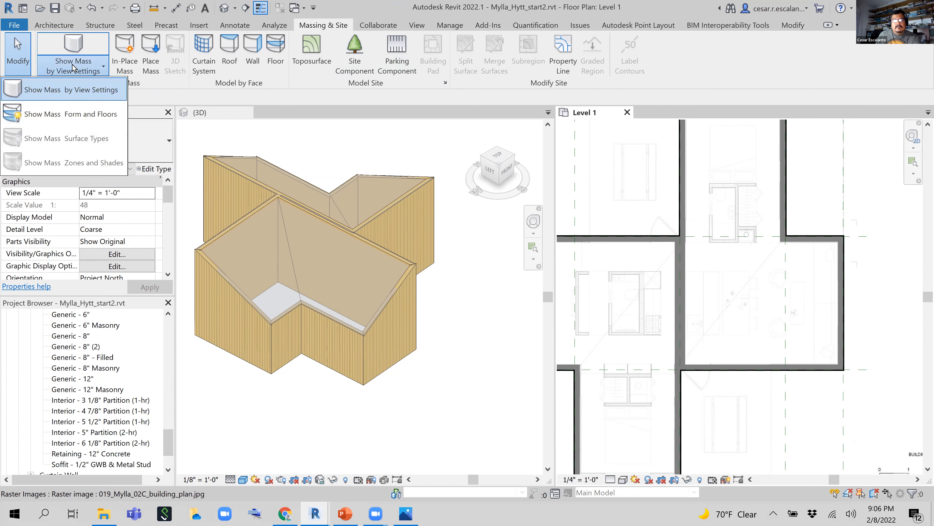
{"action": "left_click", "coordinate": [72, 68]}
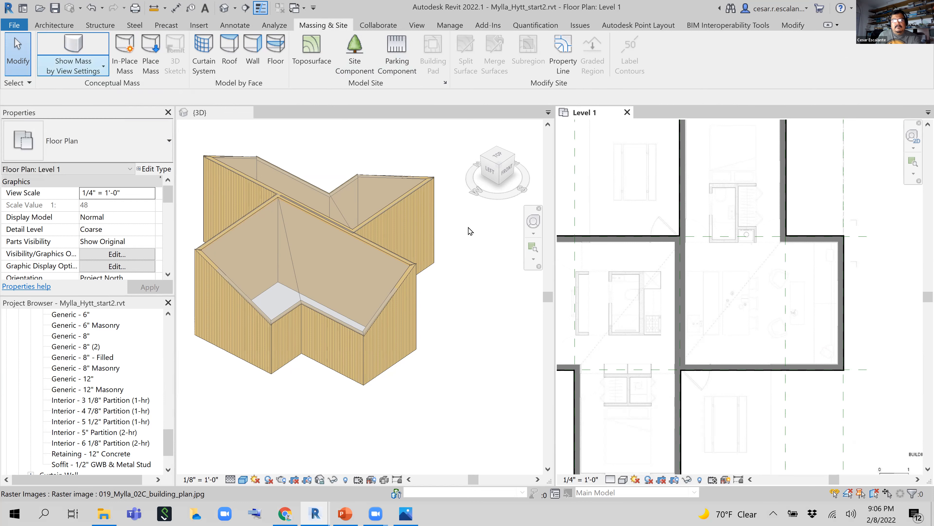
Step: Examine the wall junction between the two volumes in the Level 1 floor plan with nothing left selected
{"action": "left_click", "coordinate": [848, 394]}
{"action": "scroll", "coordinate": [791, 349], "scroll_direction": "down", "scroll_amount": 5}
{"action": "scroll", "coordinate": [761, 320], "scroll_direction": "up", "scroll_amount": 8}
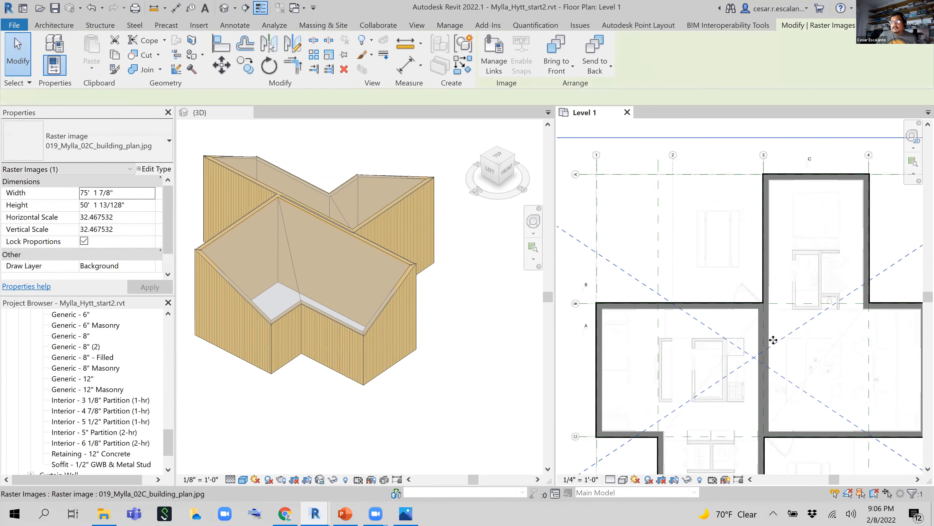
{"action": "scroll", "coordinate": [787, 316], "scroll_direction": "down", "scroll_amount": 2}
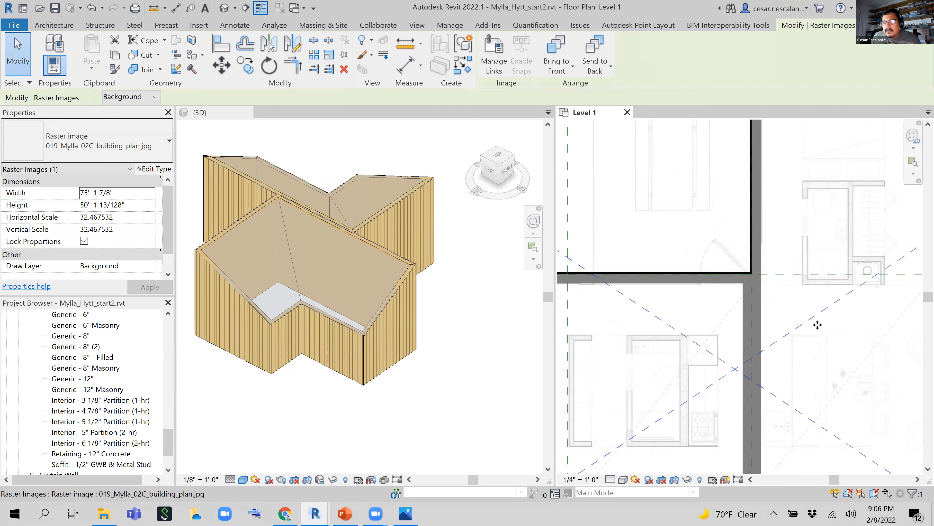
{"action": "key", "text": "Escape"}
{"action": "scroll", "coordinate": [795, 309], "scroll_direction": "down", "scroll_amount": 3}
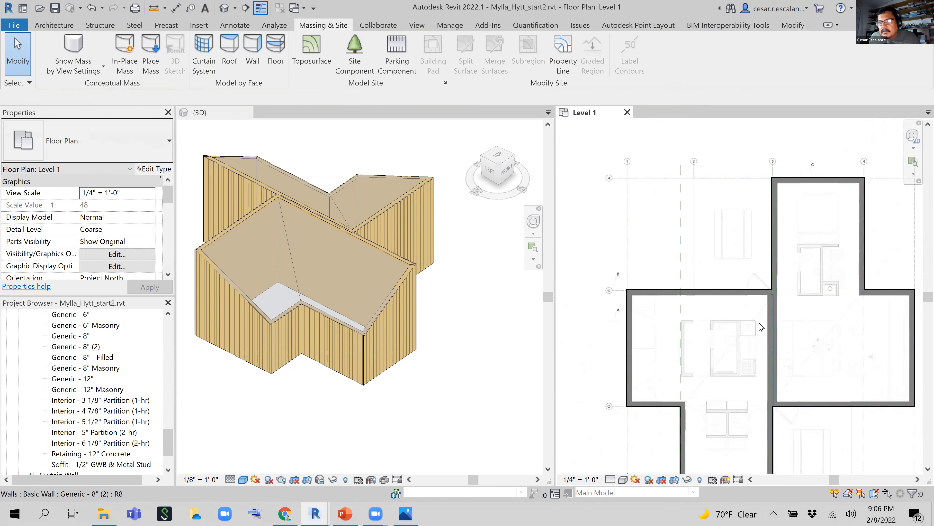
Step: Select the whole building in the Level 1 floor plan and filter the selection to the Mass category only
{"action": "left_click", "coordinate": [742, 342]}
{"action": "scroll", "coordinate": [747, 337], "scroll_direction": "down", "scroll_amount": 3}
{"action": "left_click_drag", "start_coordinate": [843, 471], "coordinate": [659, 246]}
{"action": "left_click", "coordinate": [539, 59]}
{"action": "left_click", "coordinate": [370, 103]}
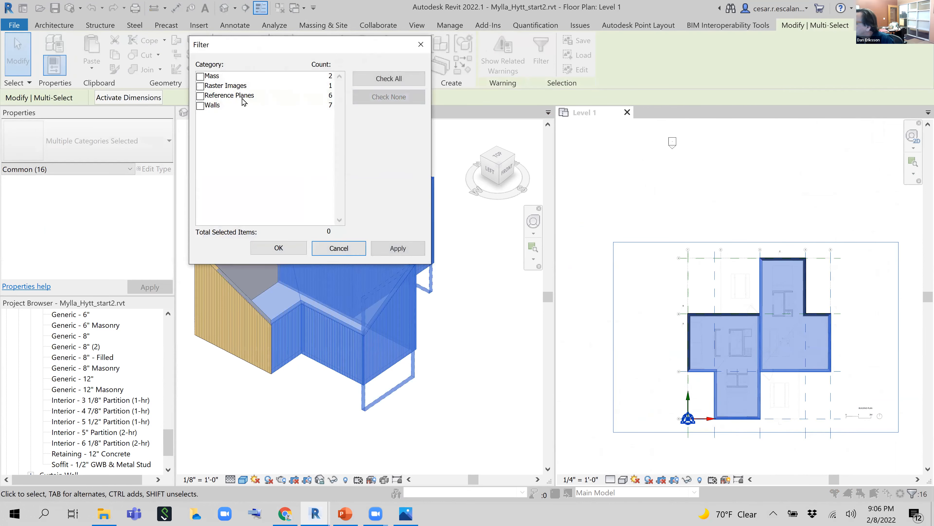
{"action": "left_click", "coordinate": [200, 76]}
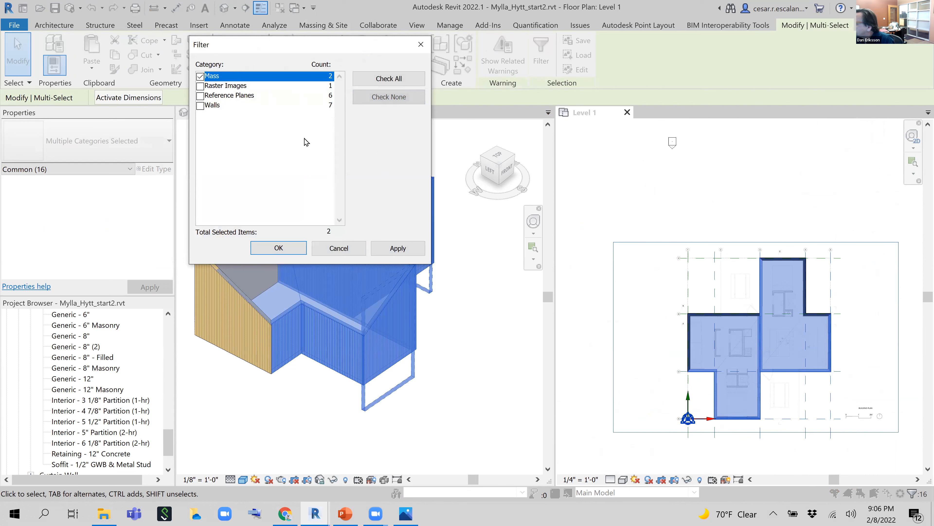
{"action": "left_click", "coordinate": [397, 248]}
{"action": "key", "text": "Return"}
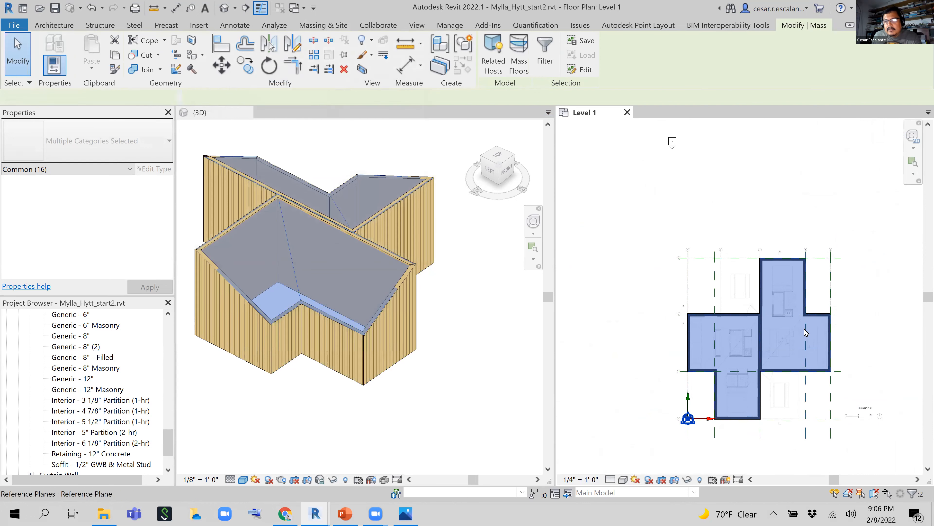
Step: Try to hide the selected masses as elements in the Level 1 floor plan, and leave nothing selected
{"action": "right_click", "coordinate": [804, 328]}
{"action": "mouse_move", "coordinate": [826, 146]}
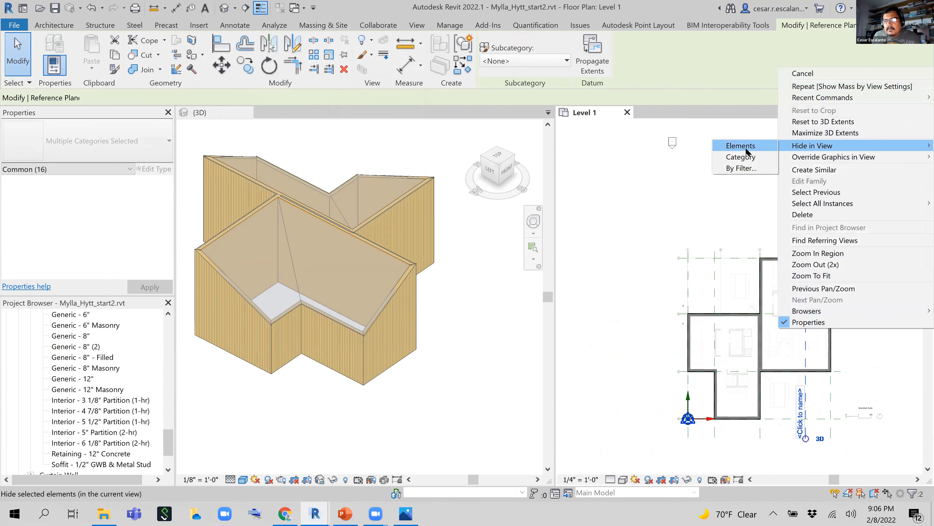
{"action": "left_click", "coordinate": [732, 145]}
{"action": "scroll", "coordinate": [842, 327], "scroll_direction": "up", "scroll_amount": 5}
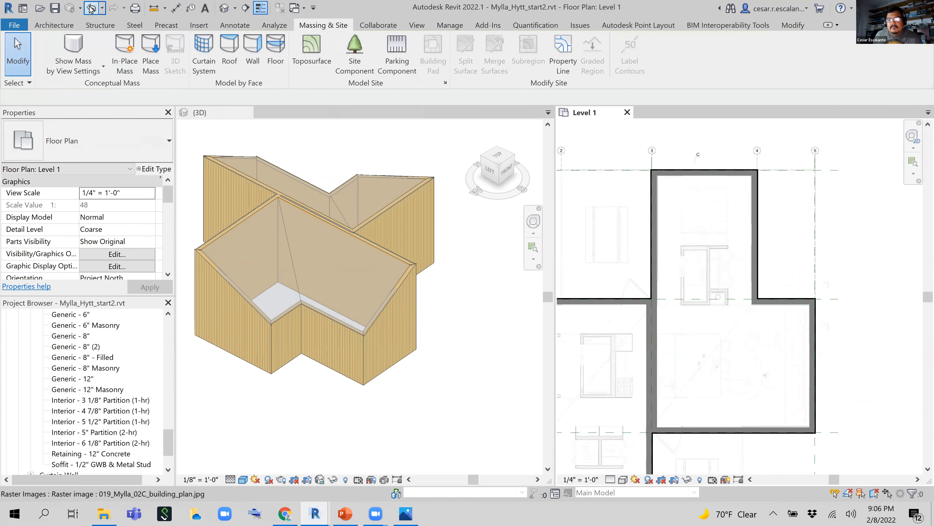
{"action": "scroll", "coordinate": [843, 325], "scroll_direction": "down", "scroll_amount": 4}
{"action": "left_click", "coordinate": [845, 412]}
{"action": "scroll", "coordinate": [810, 389], "scroll_direction": "down", "scroll_amount": 2}
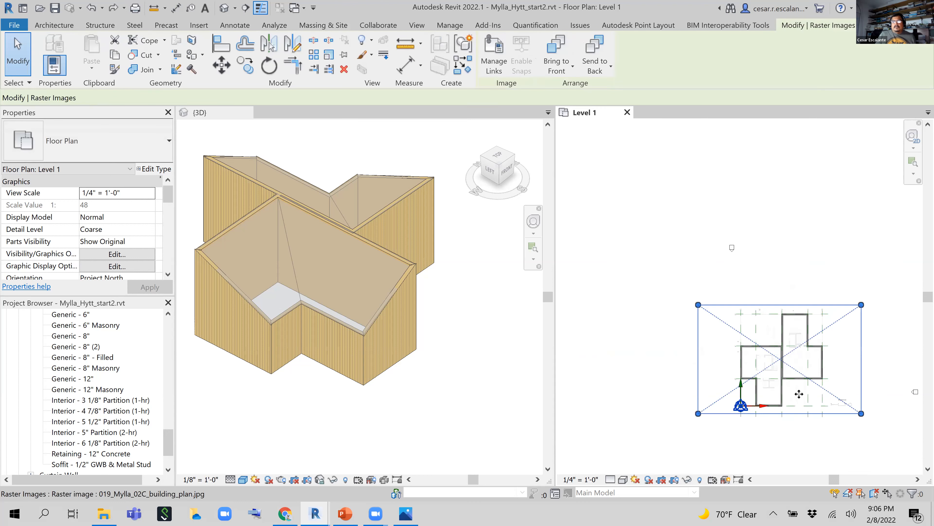
{"action": "left_click", "coordinate": [800, 447]}
{"action": "scroll", "coordinate": [785, 417], "scroll_direction": "up", "scroll_amount": 1}
Step: Inspect the overlapping walls between the two volumes from above in the 3D view
{"action": "left_click", "coordinate": [445, 377]}
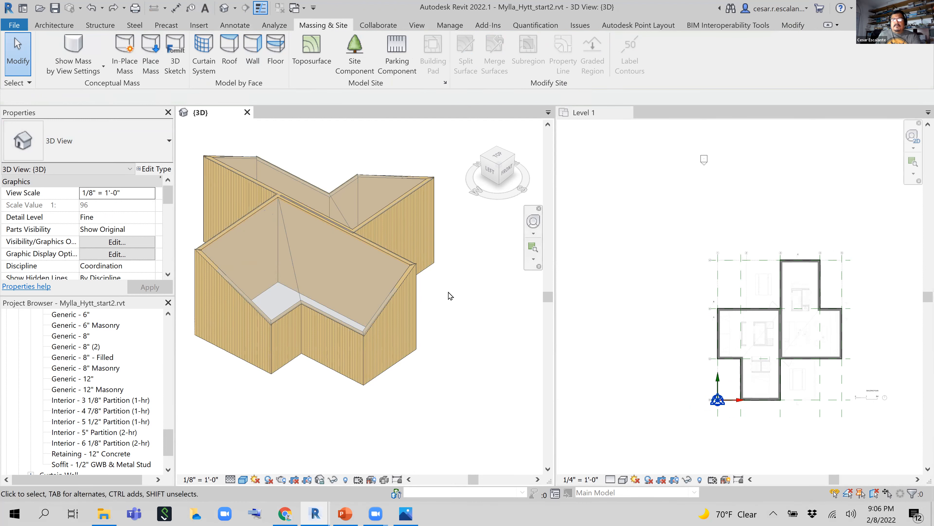
{"action": "middle_click_drag", "start_coordinate": [449, 296], "coordinate": [412, 360], "text": "shift"}
{"action": "scroll", "coordinate": [412, 360], "scroll_direction": "up", "scroll_amount": 5}
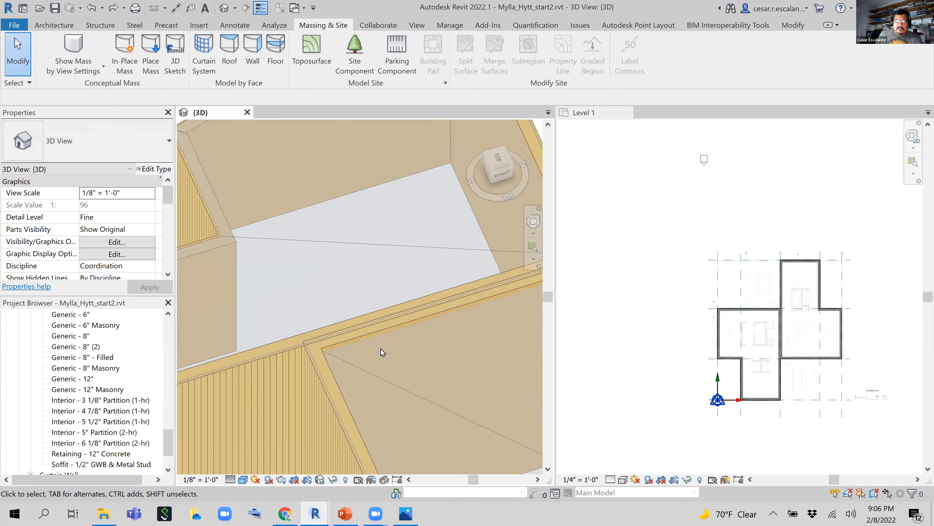
{"action": "scroll", "coordinate": [379, 348], "scroll_direction": "down", "scroll_amount": 3}
{"action": "middle_click_drag", "start_coordinate": [430, 361], "coordinate": [340, 381]}
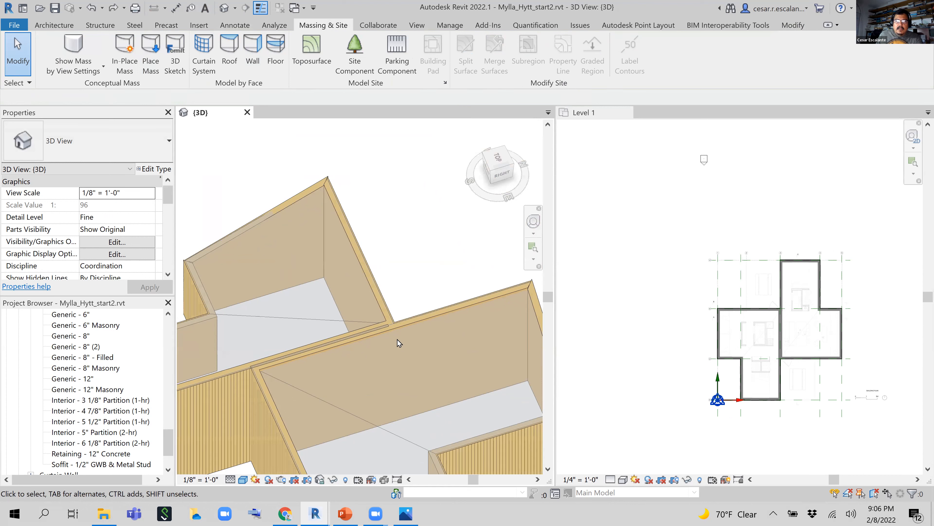
{"action": "left_click", "coordinate": [420, 316]}
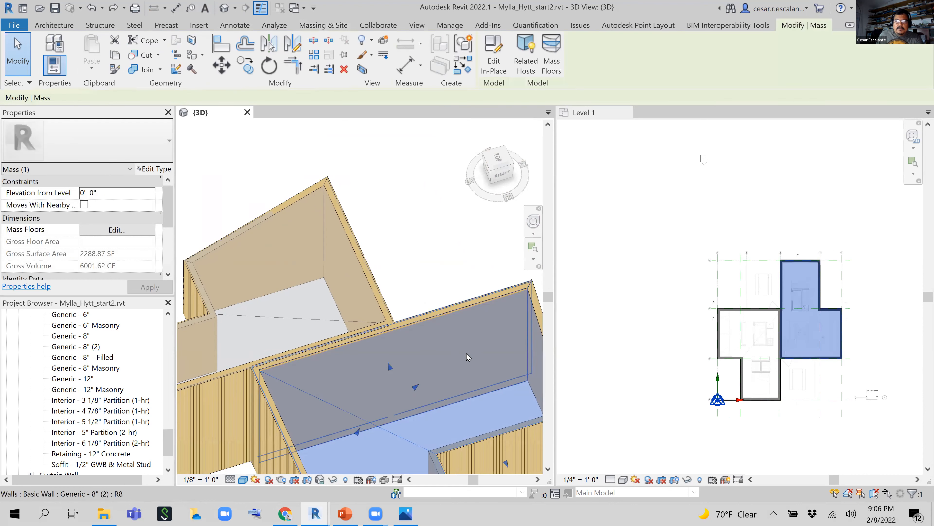
{"action": "middle_click_drag", "start_coordinate": [412, 336], "coordinate": [368, 322]}
{"action": "key", "text": "Escape"}
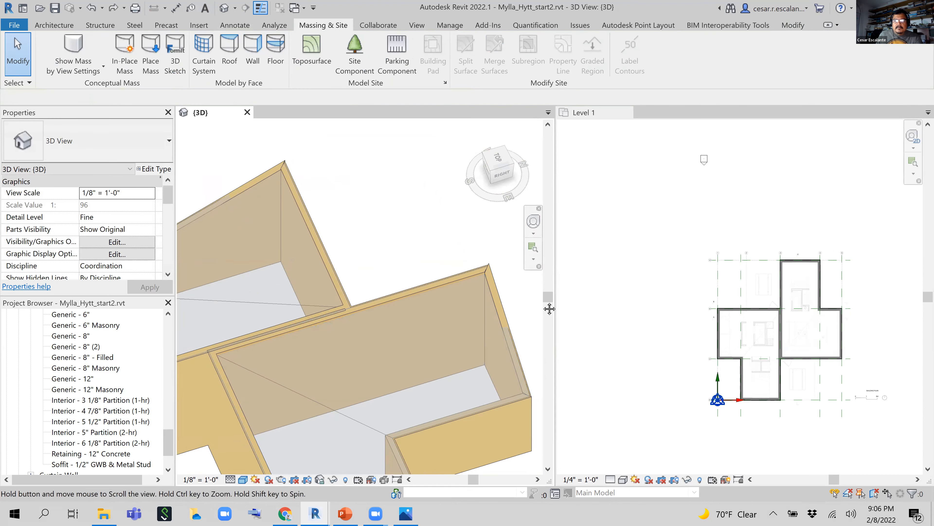
{"action": "middle_click_drag", "start_coordinate": [549, 309], "coordinate": [616, 269]}
Step: Shorten the right volume's wall on the shared line to 15' - 0", ending it at the left volume's rear corner
{"action": "left_click", "coordinate": [480, 253]}
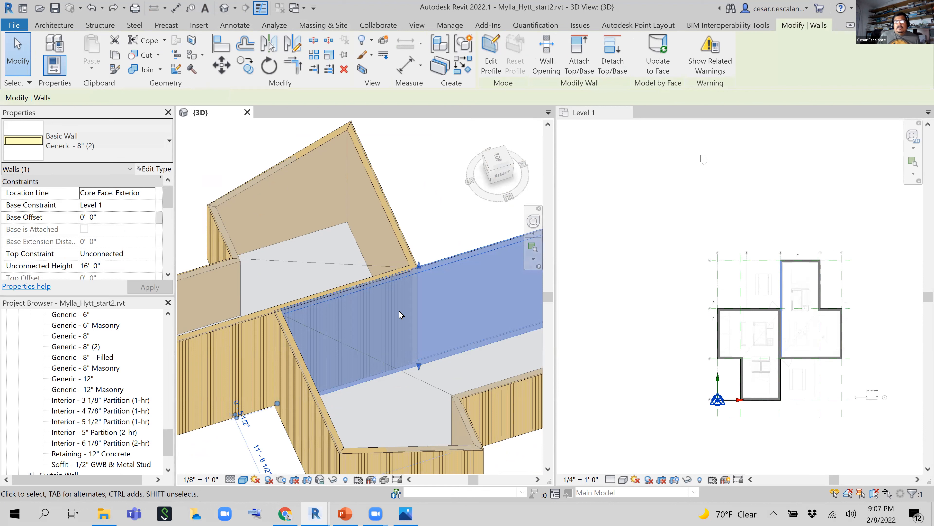
{"action": "middle_click_drag", "start_coordinate": [422, 309], "coordinate": [390, 312]}
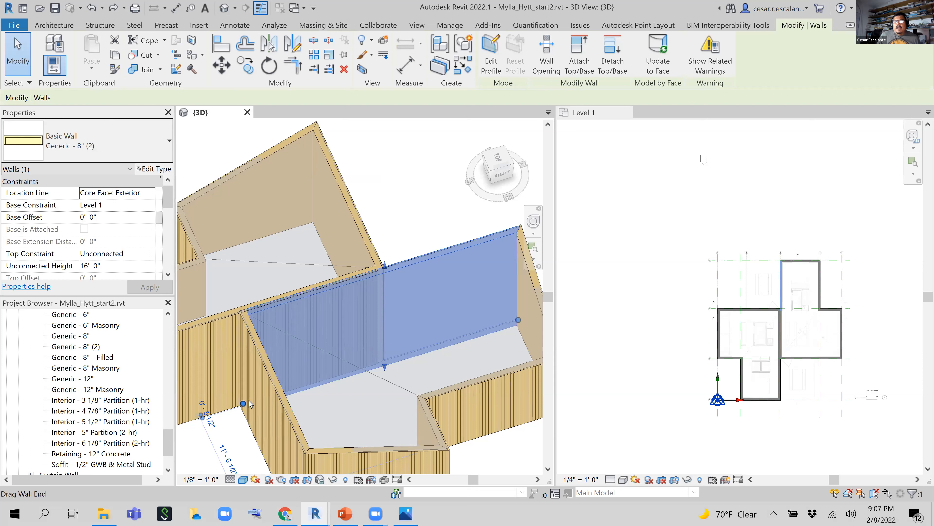
{"action": "scroll", "coordinate": [324, 388], "scroll_direction": "up", "scroll_amount": 2}
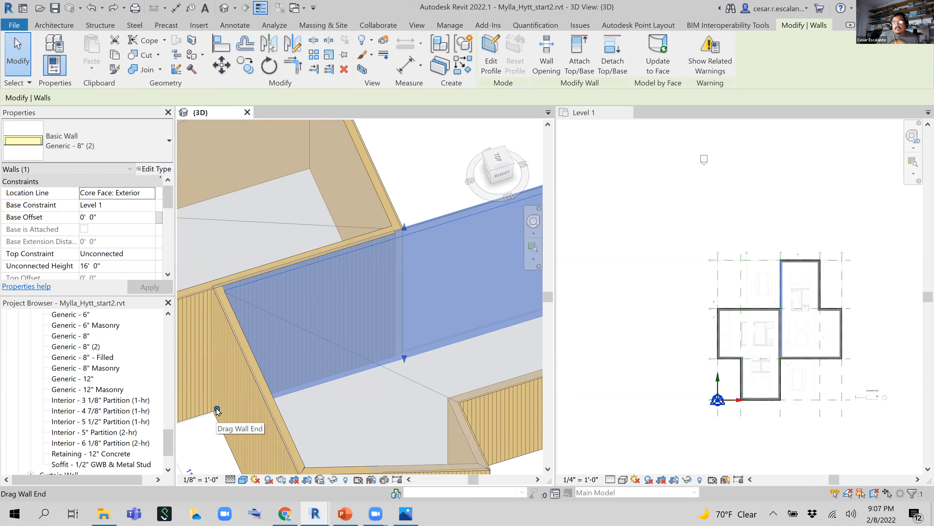
{"action": "left_click_drag", "start_coordinate": [217, 408], "coordinate": [397, 359]}
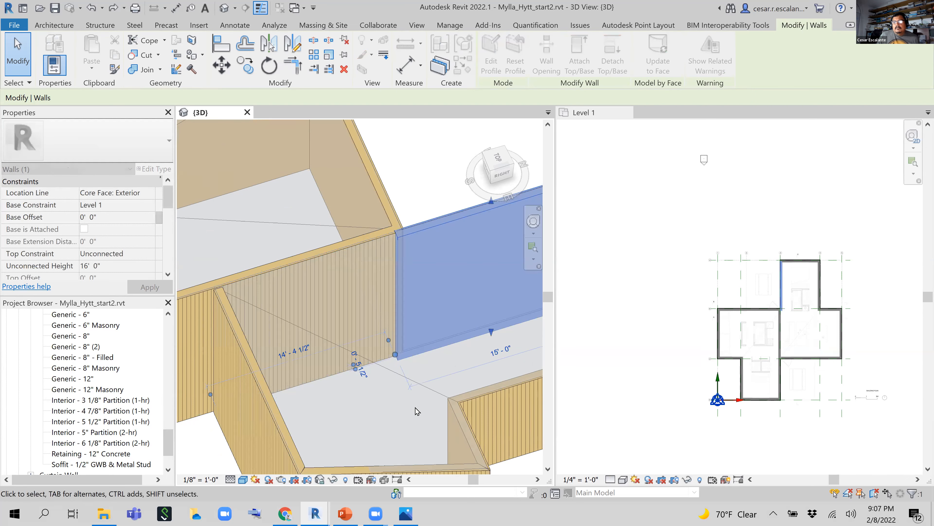
{"action": "left_click", "coordinate": [407, 412]}
Step: Try shortening the left volume's wall on the shared line to 12' - 6", then undo both wall-end changes
{"action": "scroll", "coordinate": [408, 413], "scroll_direction": "down", "scroll_amount": 2}
{"action": "middle_click_drag", "start_coordinate": [403, 379], "coordinate": [399, 329]}
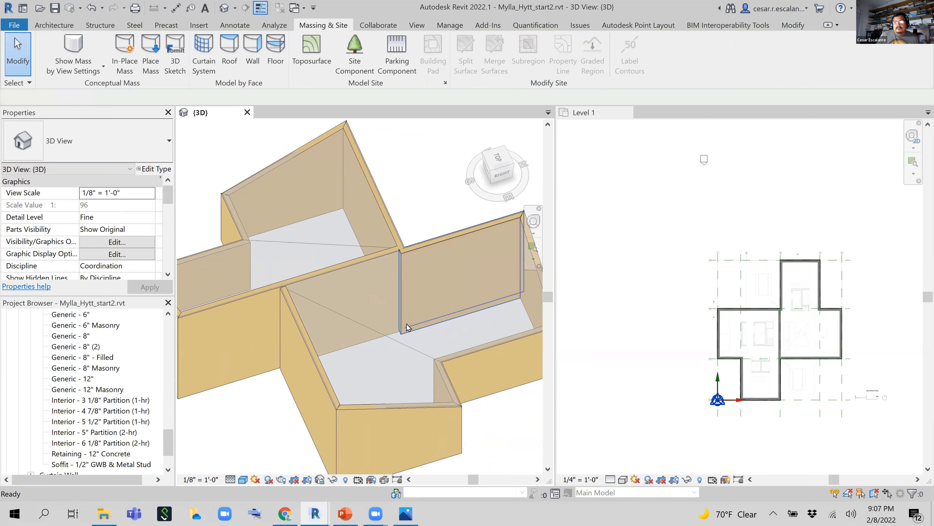
{"action": "left_click", "coordinate": [353, 270]}
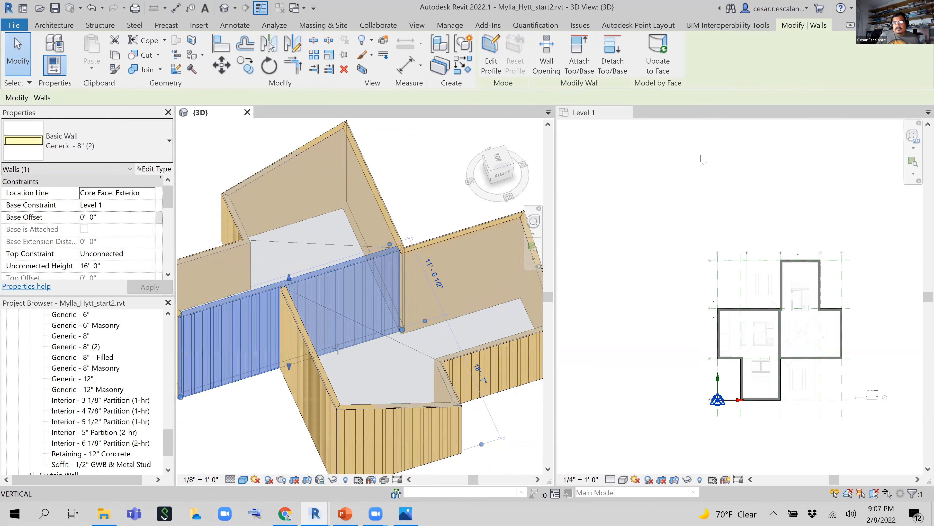
{"action": "left_click_drag", "start_coordinate": [290, 366], "coordinate": [284, 366]}
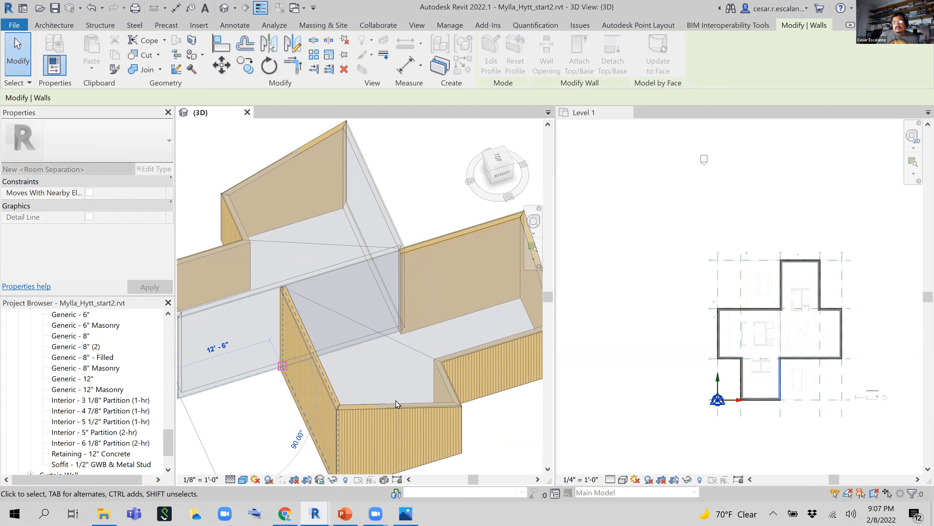
{"action": "left_click", "coordinate": [407, 381]}
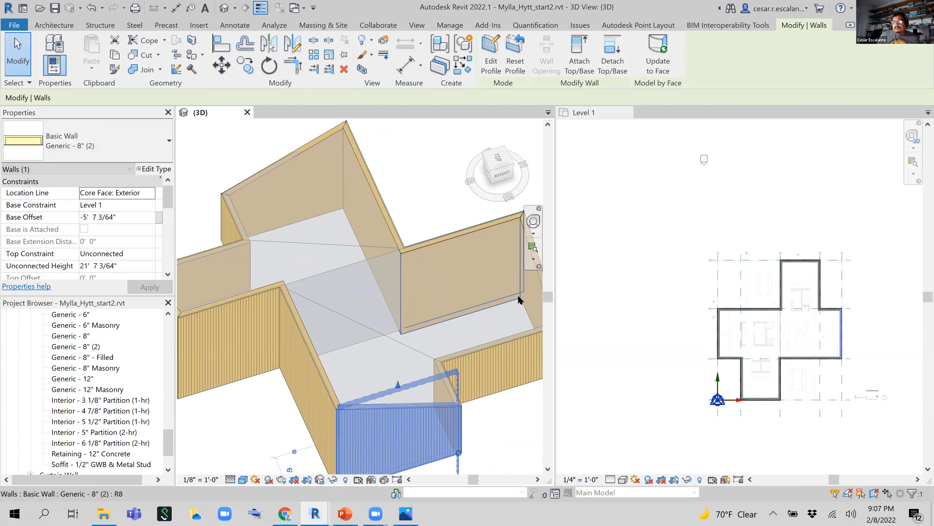
{"action": "left_click", "coordinate": [92, 10]}
{"action": "scroll", "coordinate": [346, 316], "scroll_direction": "up", "scroll_amount": 3}
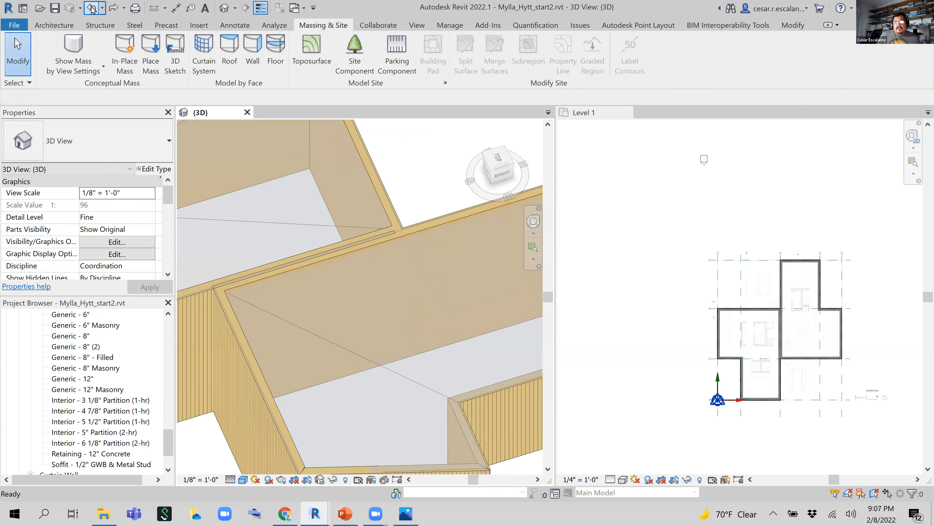
Step: Shorten the right volume's wall on the shared line again to 15' - 0", ending it at the left volume's rear corner
{"action": "scroll", "coordinate": [349, 376], "scroll_direction": "down", "scroll_amount": 3}
{"action": "left_click", "coordinate": [352, 357]}
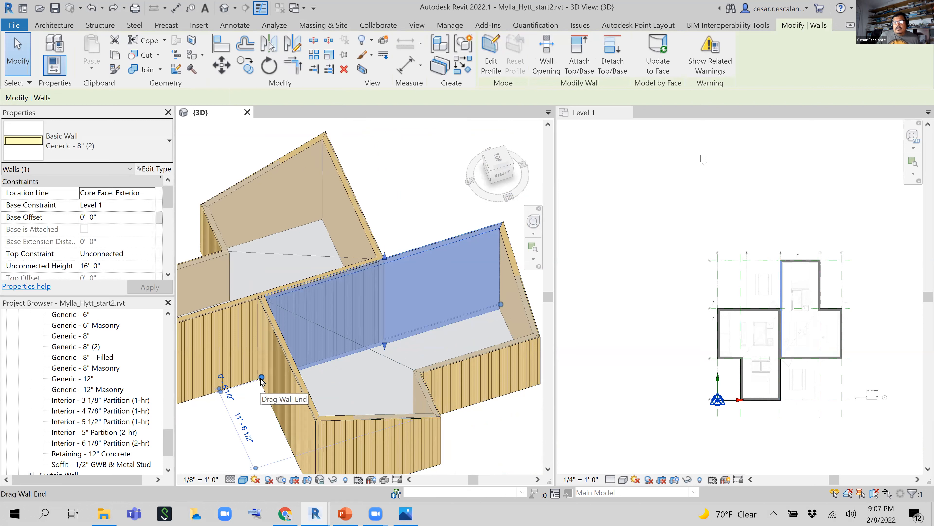
{"action": "left_click_drag", "start_coordinate": [261, 380], "coordinate": [378, 342]}
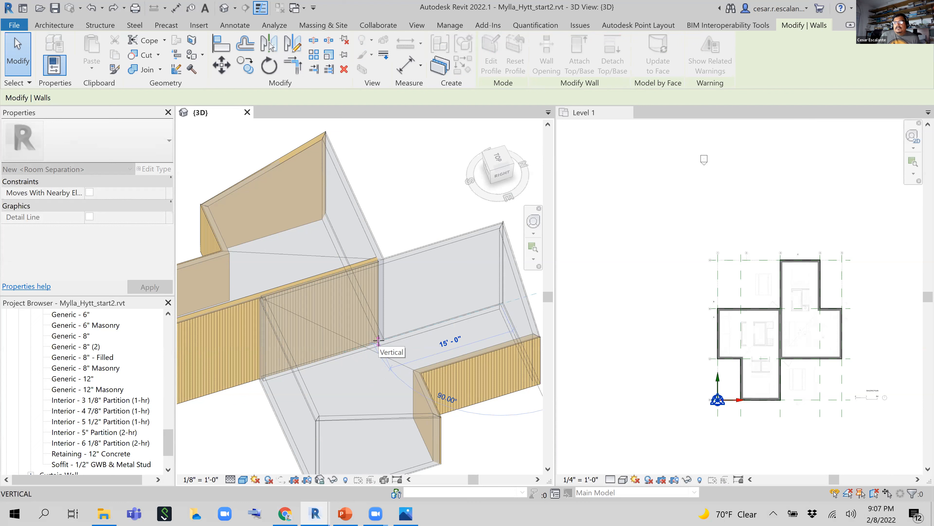
{"action": "left_click_drag", "start_coordinate": [379, 340], "coordinate": [381, 346]}
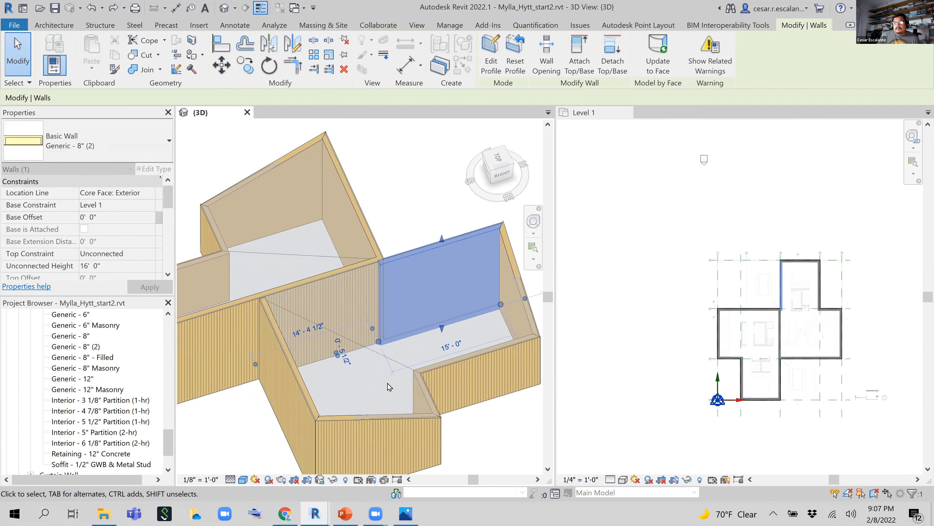
{"action": "key", "text": "Escape"}
Step: Shorten the left volume's wall on the shared line, ending it at the right volume's front corner
{"action": "left_click", "coordinate": [364, 320]}
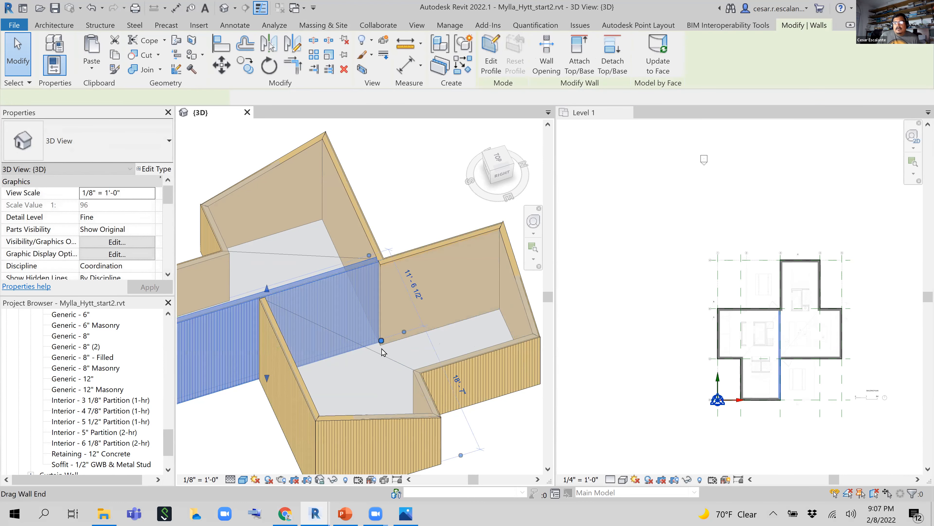
{"action": "mouse_move", "coordinate": [381, 344]}
{"action": "left_mouse_down"}
{"action": "mouse_move", "coordinate": [265, 376]}
{"action": "mouse_move", "coordinate": [309, 381]}
{"action": "left_mouse_up"}
{"action": "key", "text": "Escape"}
{"action": "scroll", "coordinate": [365, 386], "scroll_direction": "down", "scroll_amount": 2}
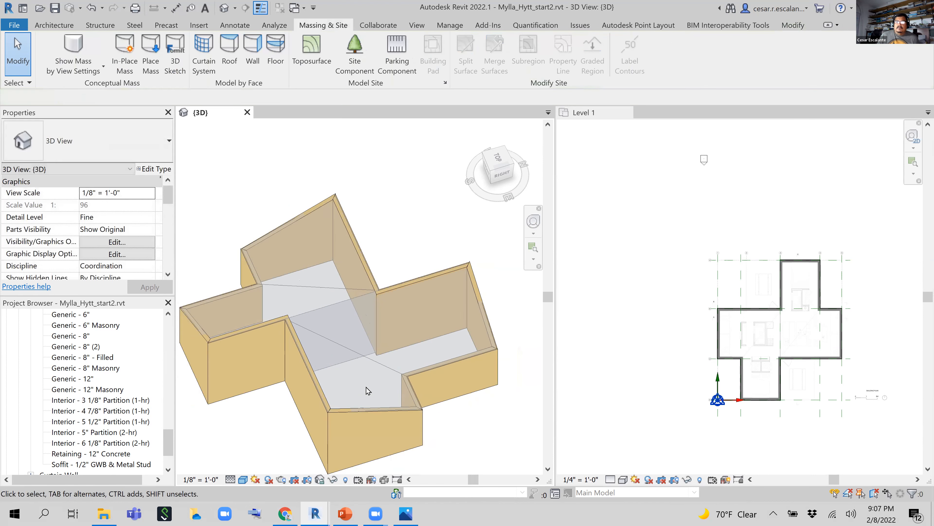
{"action": "scroll", "coordinate": [363, 396], "scroll_direction": "down", "scroll_amount": 2}
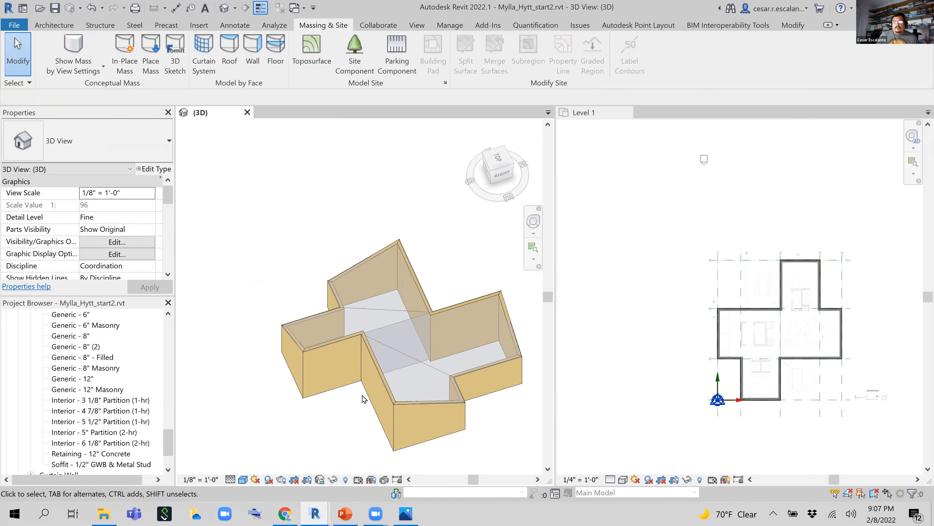
Step: Try creating a Generic - 1 roof by face on the outer sloped top face of the left volume's mass
{"action": "middle_click_drag", "start_coordinate": [309, 402], "coordinate": [411, 413], "text": "shift"}
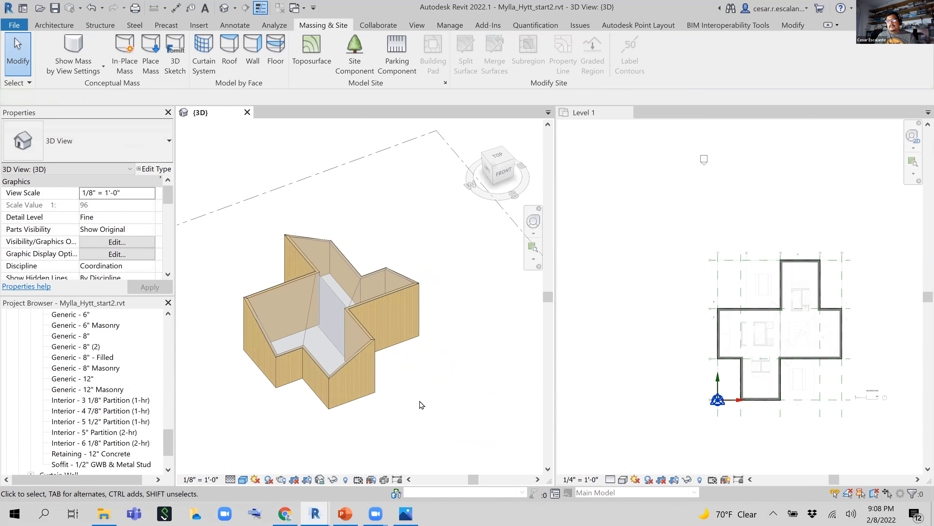
{"action": "scroll", "coordinate": [420, 404], "scroll_direction": "up", "scroll_amount": 2}
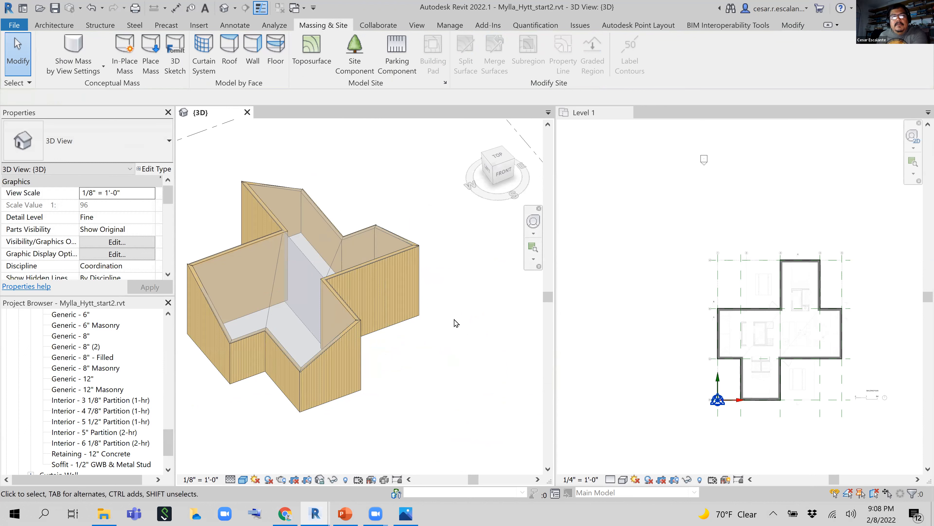
{"action": "middle_click_drag", "start_coordinate": [496, 365], "coordinate": [542, 371]}
{"action": "left_click", "coordinate": [71, 26]}
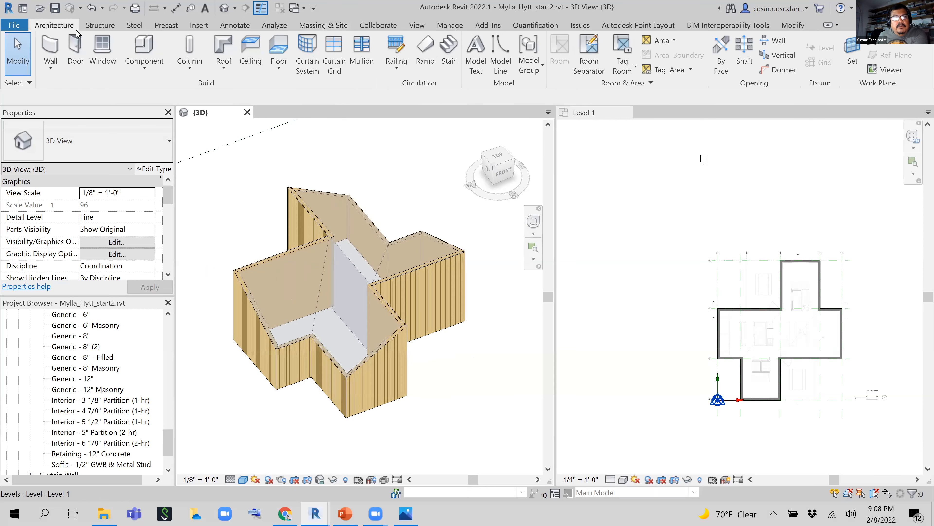
{"action": "left_click", "coordinate": [226, 72]}
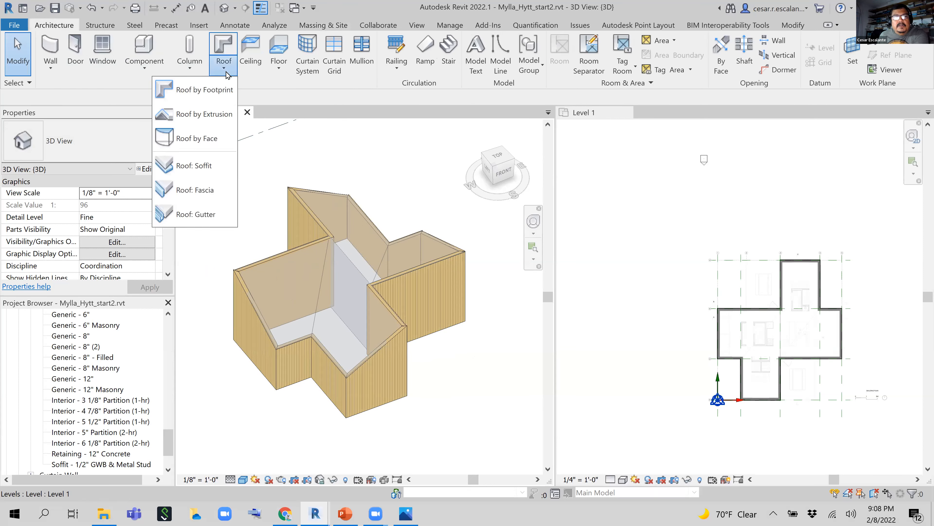
{"action": "left_click", "coordinate": [215, 141]}
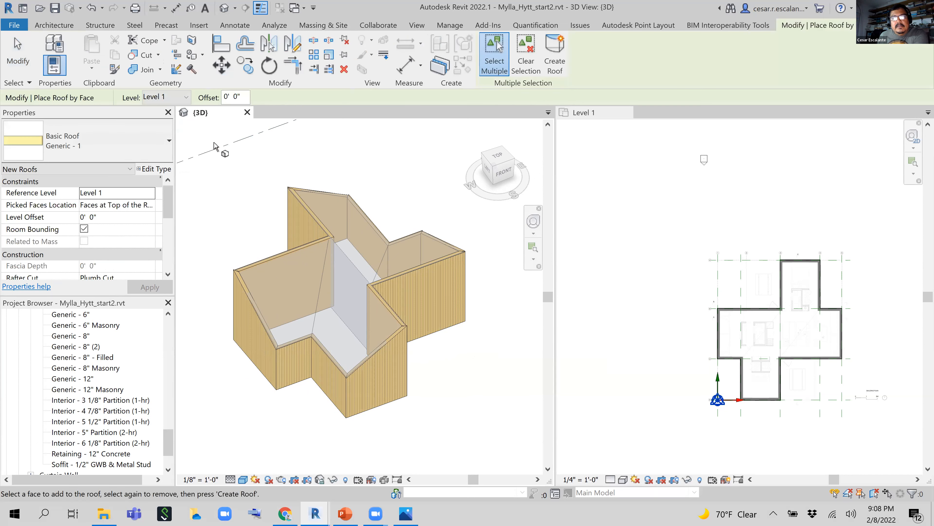
{"action": "left_click", "coordinate": [321, 260]}
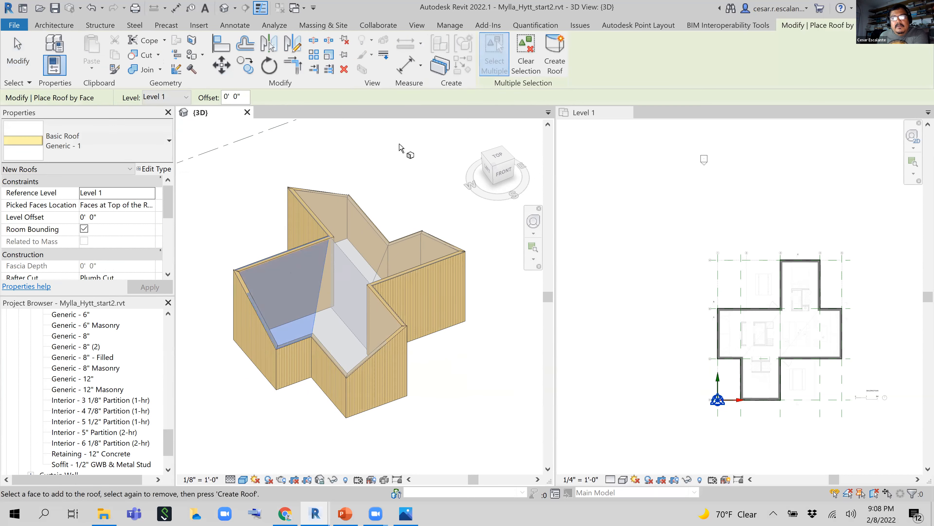
{"action": "left_click", "coordinate": [554, 55]}
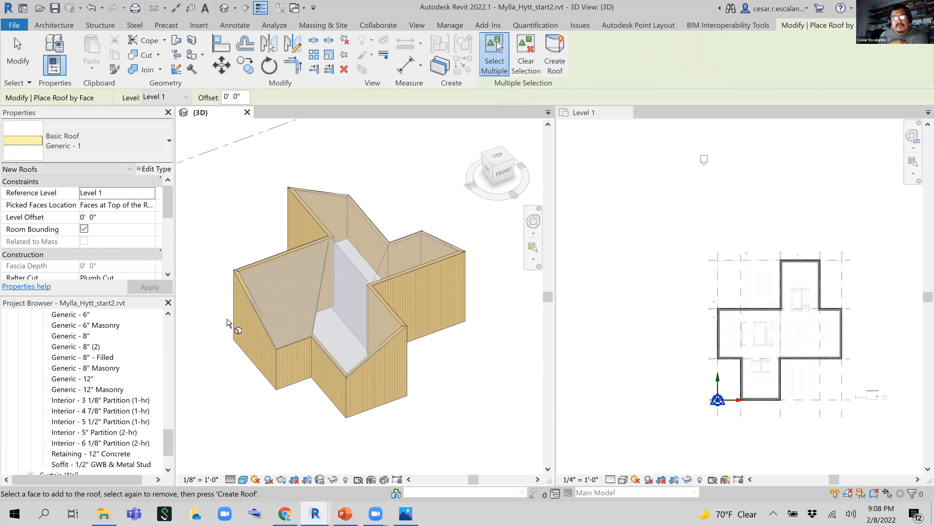
Step: Examine how the roof by face meets the left volume's wall tops, and undo the roof
{"action": "scroll", "coordinate": [247, 252], "scroll_direction": "up", "scroll_amount": 5}
{"action": "key", "text": "Escape"}
{"action": "scroll", "coordinate": [342, 356], "scroll_direction": "down", "scroll_amount": 2}
{"action": "middle_click_drag", "start_coordinate": [343, 356], "coordinate": [414, 304], "text": "shift"}
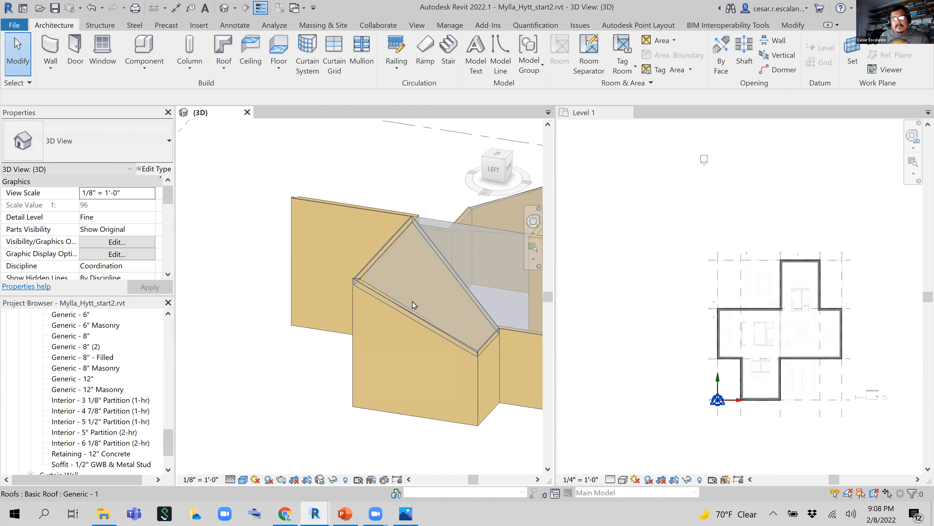
{"action": "scroll", "coordinate": [414, 305], "scroll_direction": "up", "scroll_amount": 4}
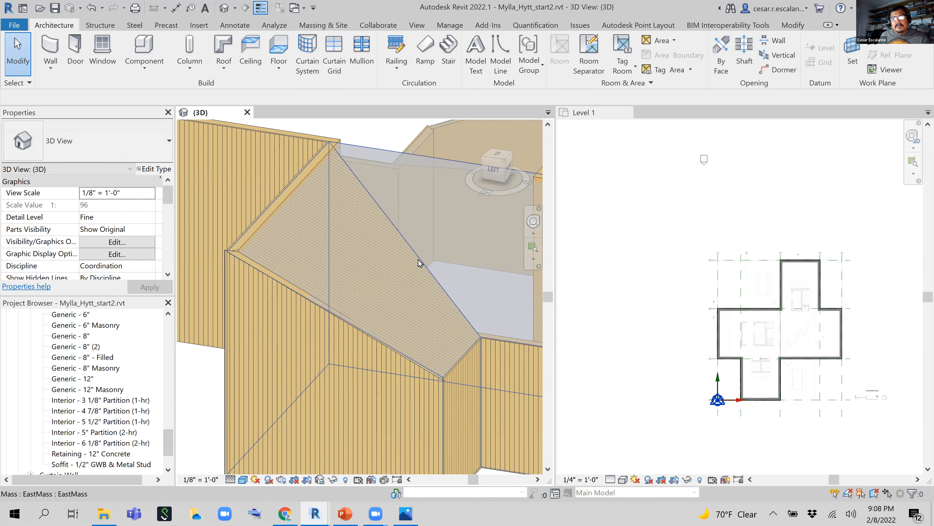
{"action": "left_click", "coordinate": [406, 237]}
{"action": "key", "text": "Escape"}
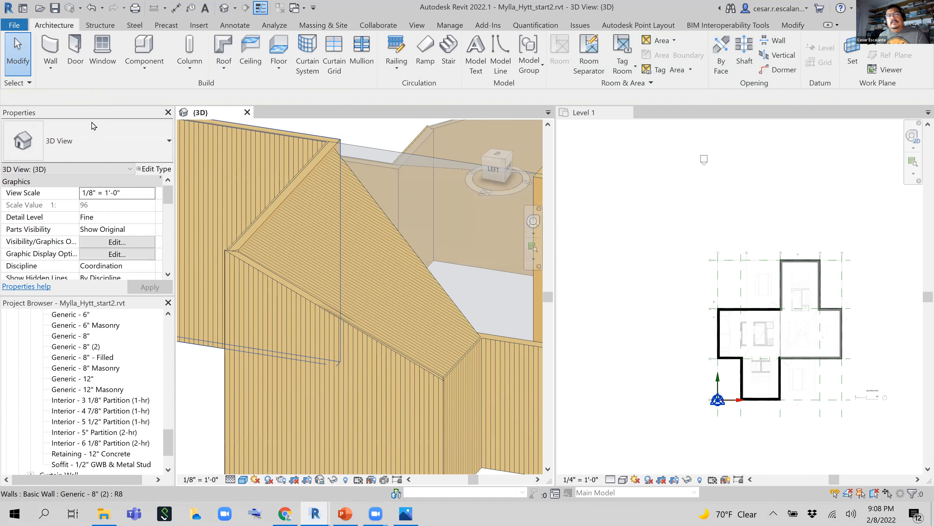
{"action": "left_click", "coordinate": [92, 7]}
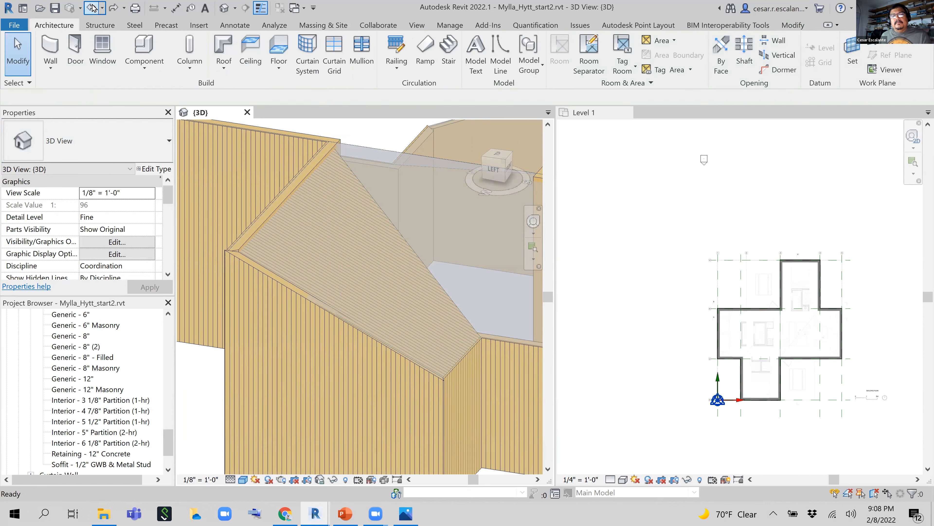
{"action": "scroll", "coordinate": [445, 341], "scroll_direction": "down", "scroll_amount": 3}
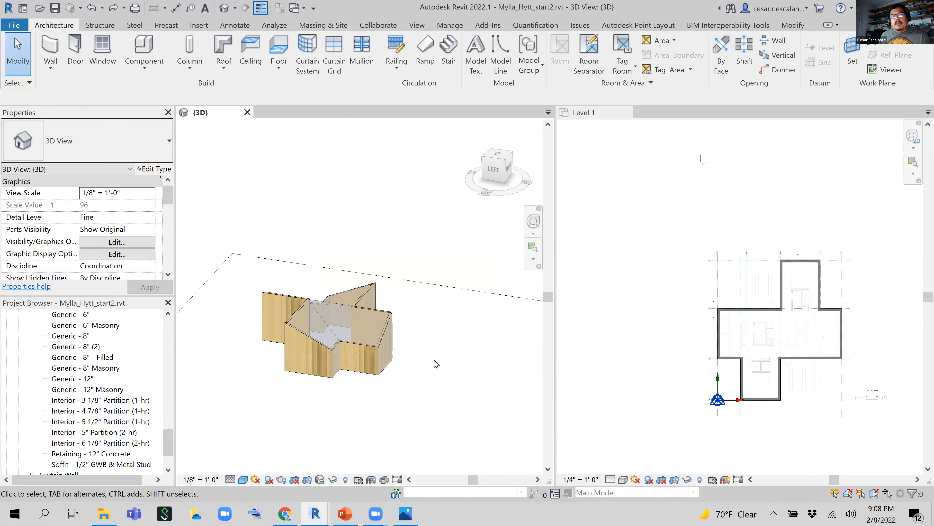
{"action": "mouse_move", "coordinate": [444, 368]}
{"action": "middle_mouse_down", "text": "shift"}
{"action": "mouse_move", "coordinate": [385, 409]}
{"action": "mouse_move", "coordinate": [430, 360]}
{"action": "middle_mouse_up", "text": "shift"}
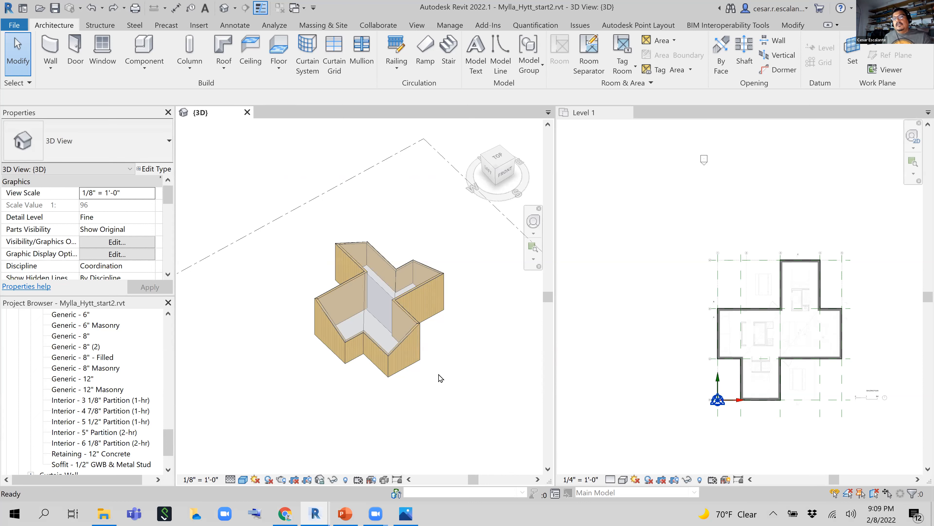
{"action": "scroll", "coordinate": [436, 378], "scroll_direction": "up", "scroll_amount": 3}
{"action": "middle_click_drag", "start_coordinate": [439, 369], "coordinate": [465, 357], "text": "shift"}
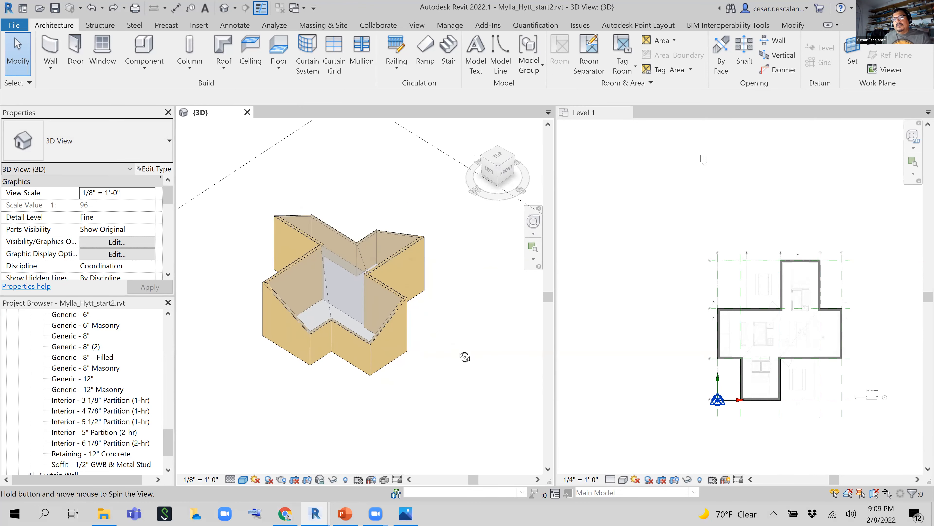
{"action": "middle_click_drag", "start_coordinate": [396, 397], "coordinate": [438, 417]}
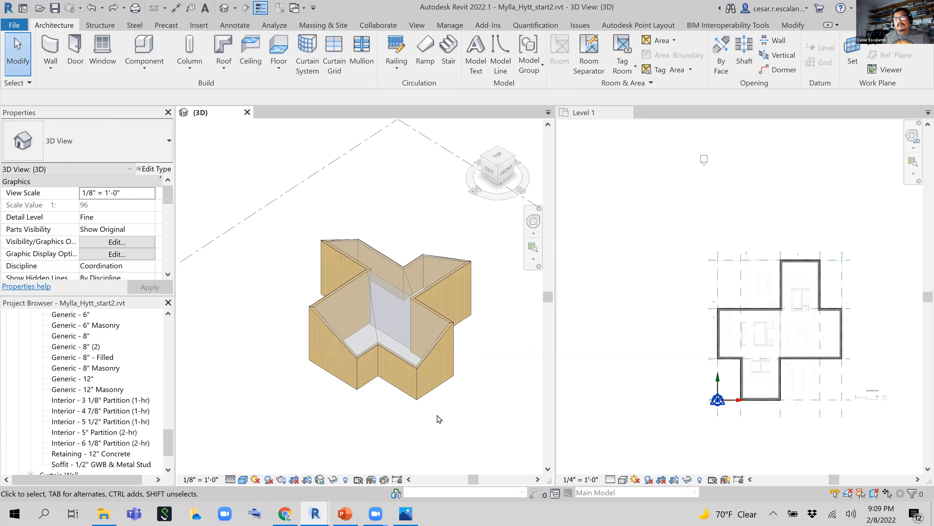
{"action": "scroll", "coordinate": [438, 419], "scroll_direction": "up", "scroll_amount": 1}
{"action": "scroll", "coordinate": [388, 317], "scroll_direction": "up", "scroll_amount": 2}
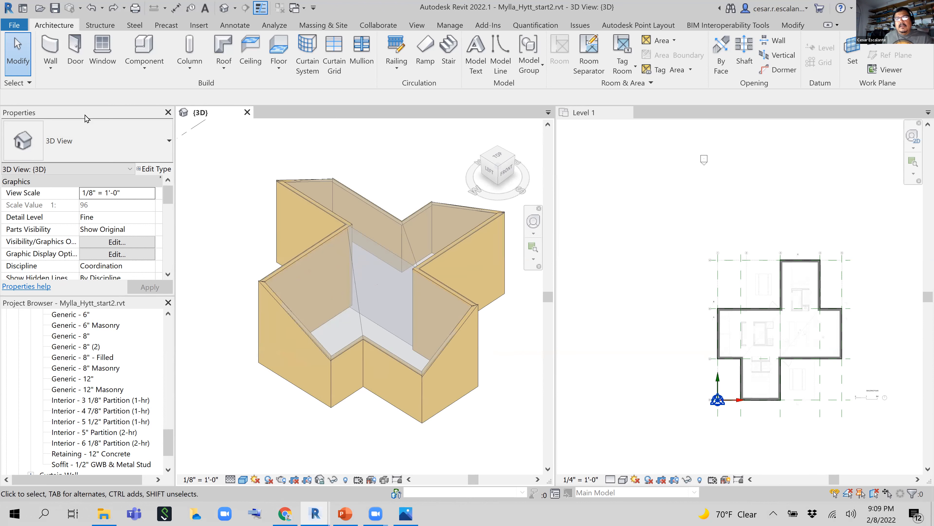
{"action": "left_click", "coordinate": [51, 51]}
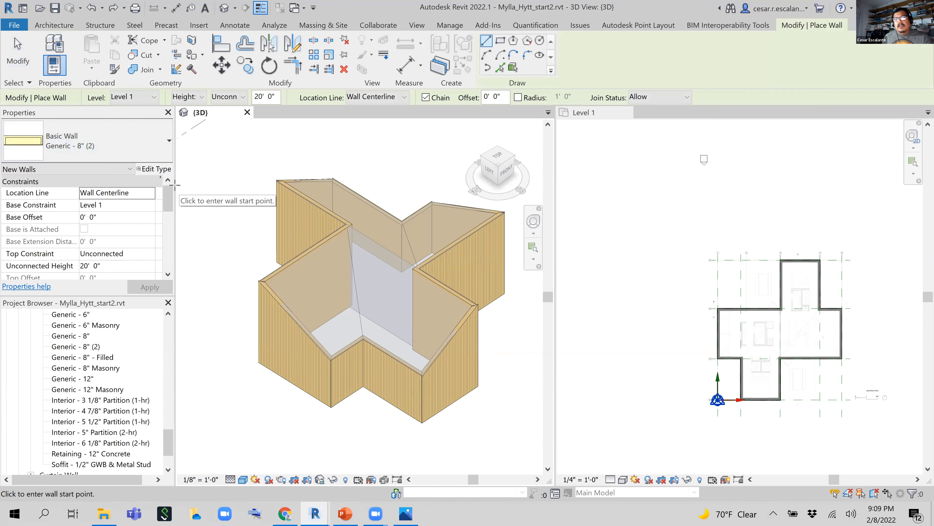
{"action": "key", "text": "Escape"}
{"action": "key", "text": "Escape"}
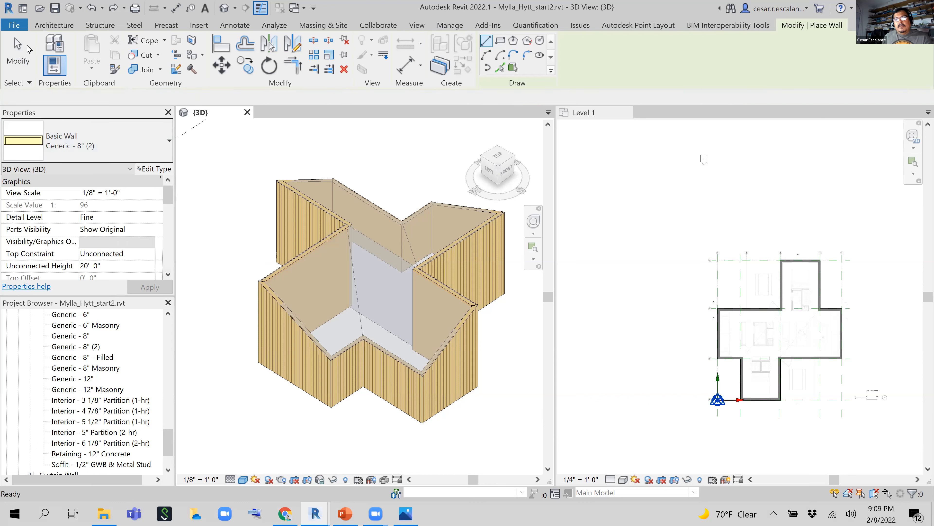
Step: Place Generic - 8" (2) walls by face on both sloped top faces of the left volume's mass
{"action": "left_click", "coordinate": [51, 68]}
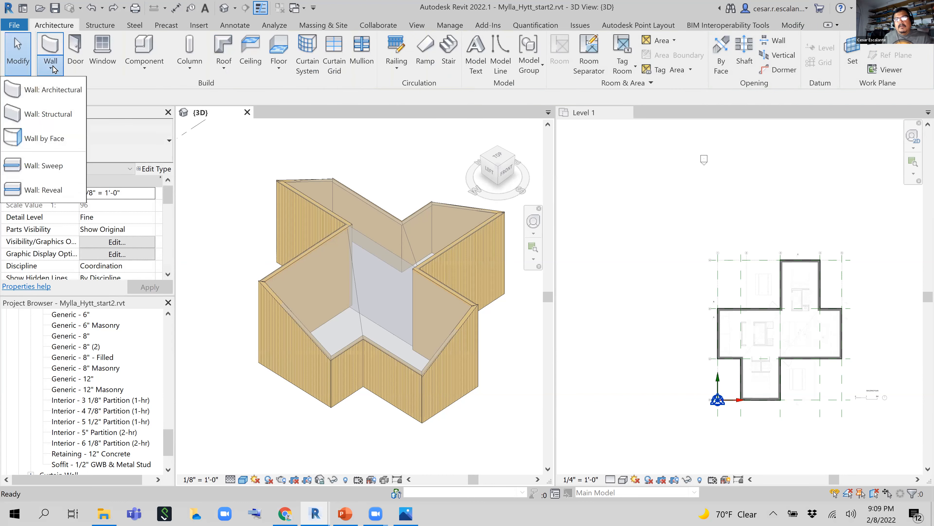
{"action": "left_click", "coordinate": [66, 138]}
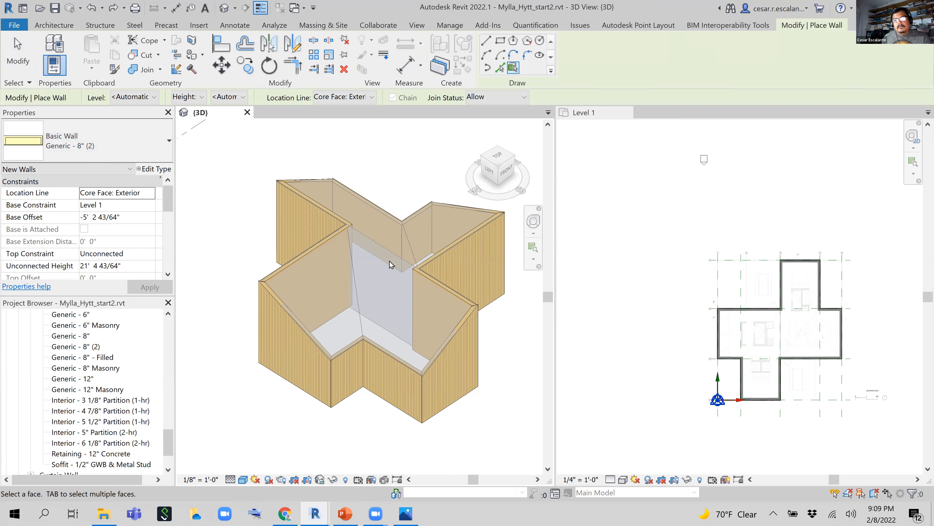
{"action": "left_click", "coordinate": [406, 266]}
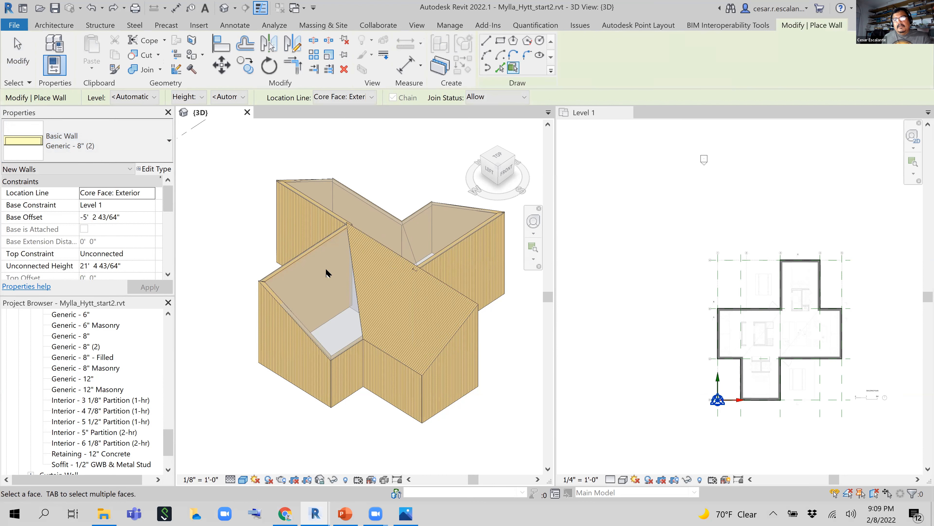
{"action": "left_click", "coordinate": [318, 253]}
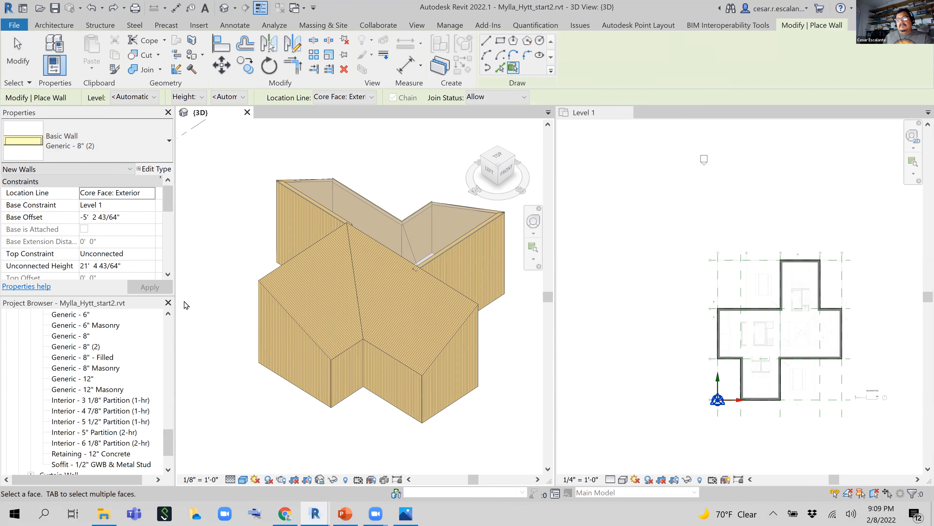
Step: Cover both sloped top faces of the right volume's mass with Generic - 8" (2) walls by face
{"action": "middle_click_drag", "start_coordinate": [381, 291], "coordinate": [126, 304], "text": "shift"}
{"action": "middle_click_drag", "start_coordinate": [459, 428], "coordinate": [365, 345], "text": "shift"}
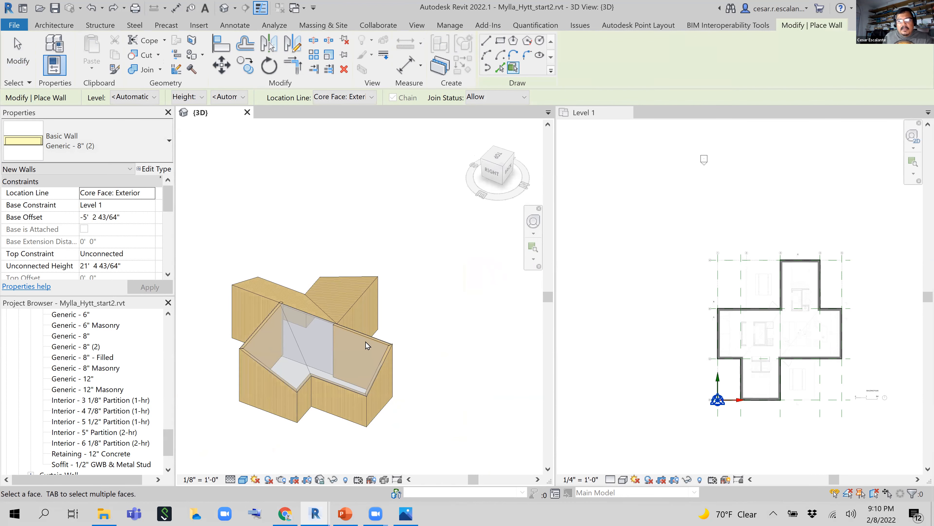
{"action": "left_click", "coordinate": [341, 330]}
{"action": "left_click", "coordinate": [262, 333]}
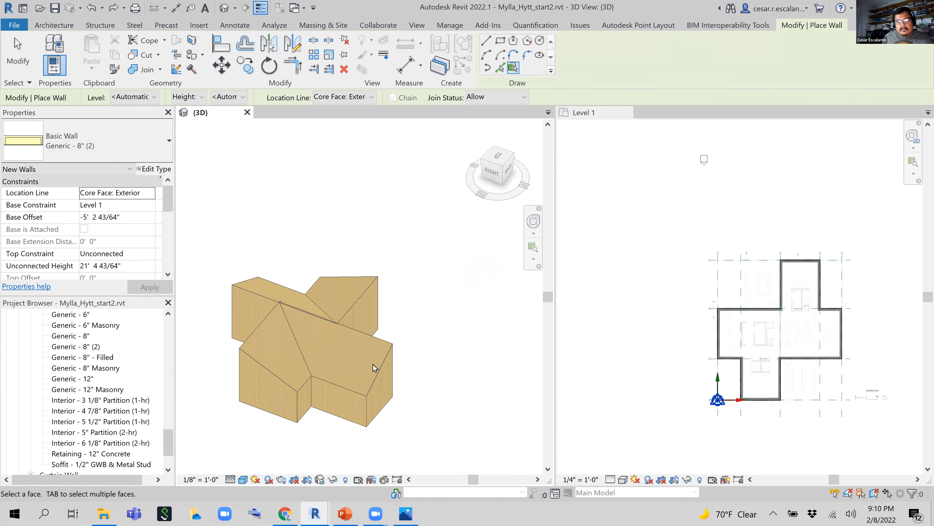
{"action": "scroll", "coordinate": [375, 410], "scroll_direction": "up", "scroll_amount": 2}
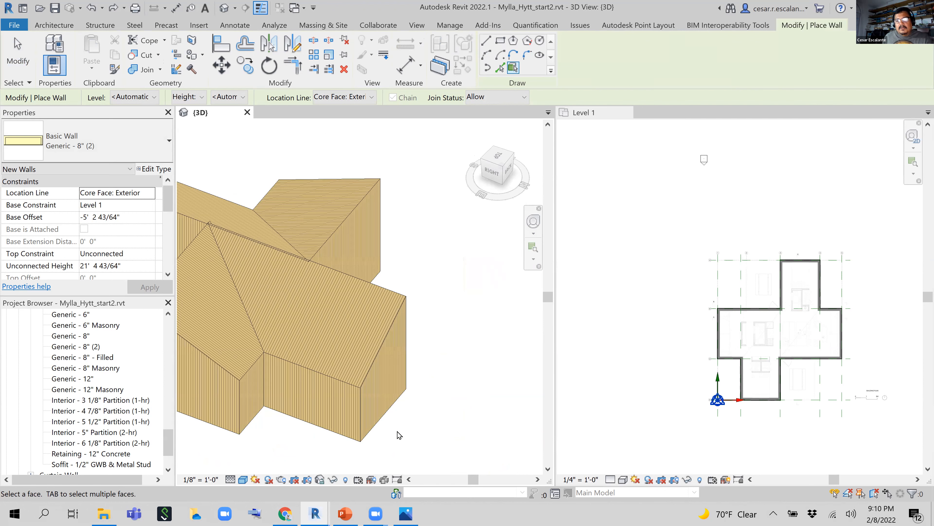
{"action": "scroll", "coordinate": [456, 401], "scroll_direction": "down", "scroll_amount": 3}
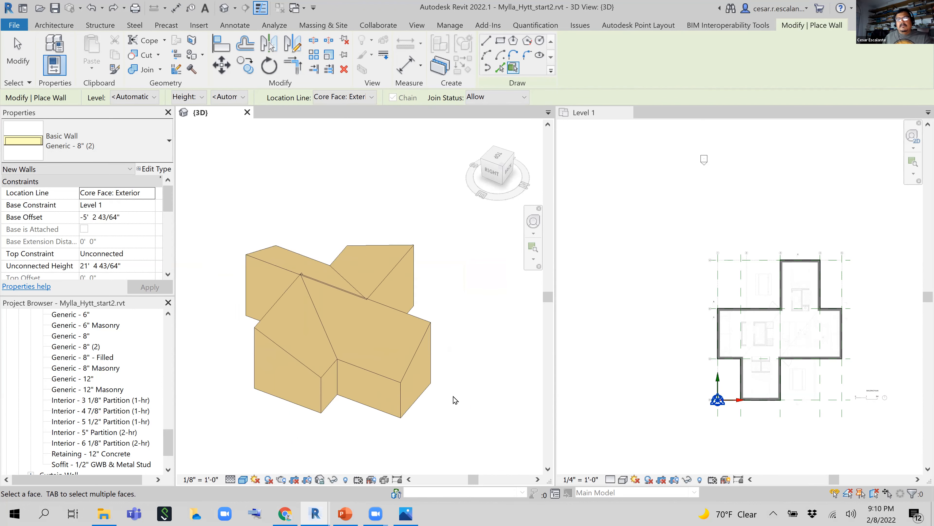
Step: Draw a vertical building section on Level 1 through the full depth of the cabin's upper wing and central volume, facing right
{"action": "middle_click_drag", "start_coordinate": [434, 436], "coordinate": [465, 215], "text": "shift"}
{"action": "left_click", "coordinate": [497, 166]}
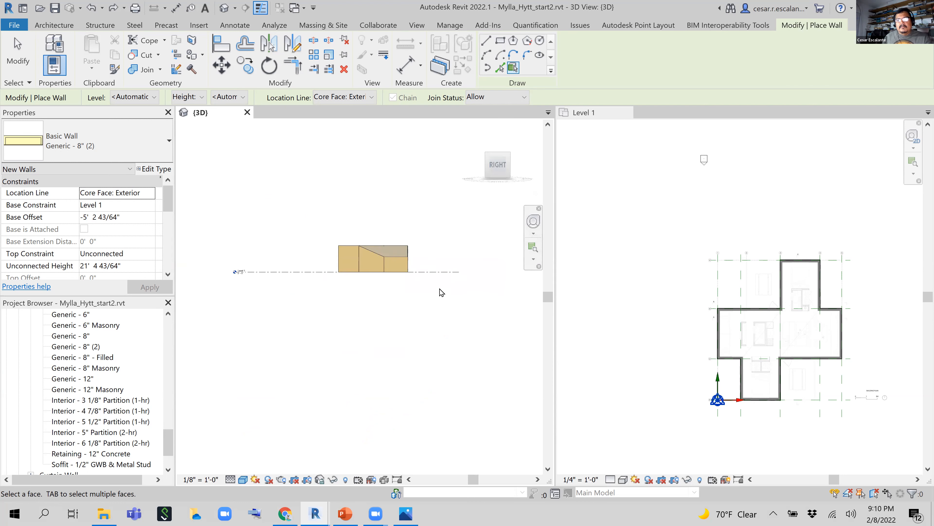
{"action": "left_click", "coordinate": [786, 410]}
{"action": "scroll", "coordinate": [832, 432], "scroll_direction": "up", "scroll_amount": 2}
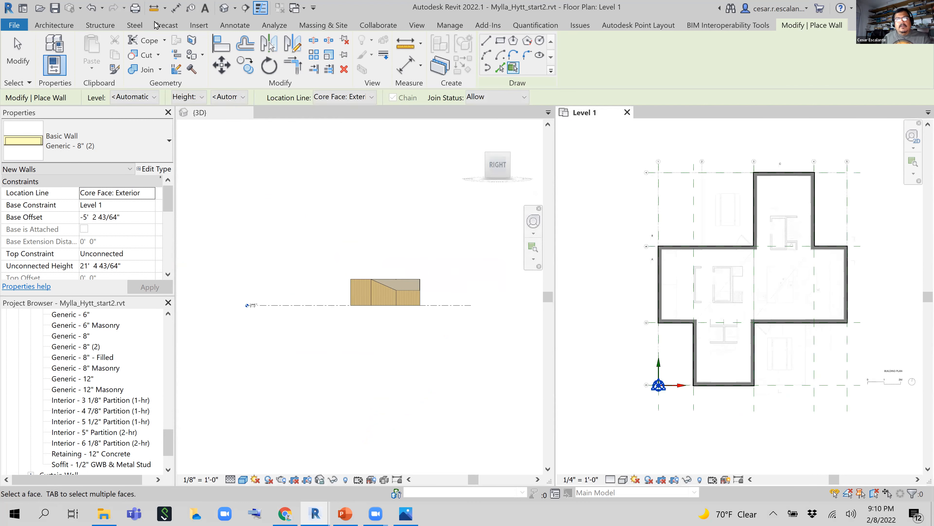
{"action": "left_click", "coordinate": [418, 26]}
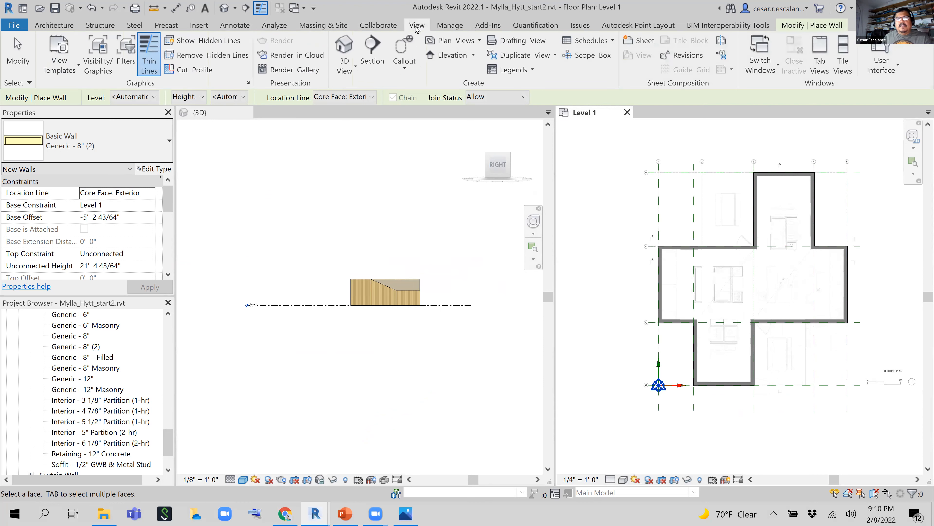
{"action": "left_click", "coordinate": [371, 51]}
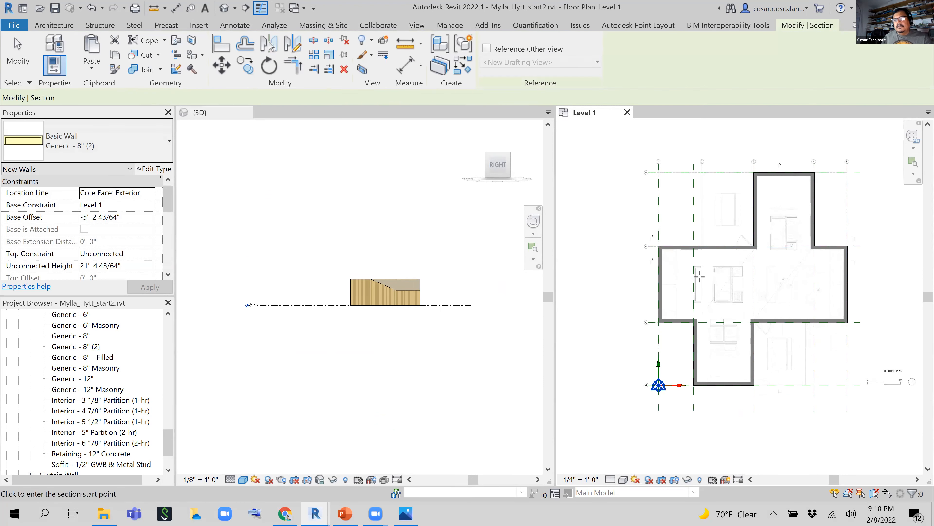
{"action": "left_click", "coordinate": [784, 138]}
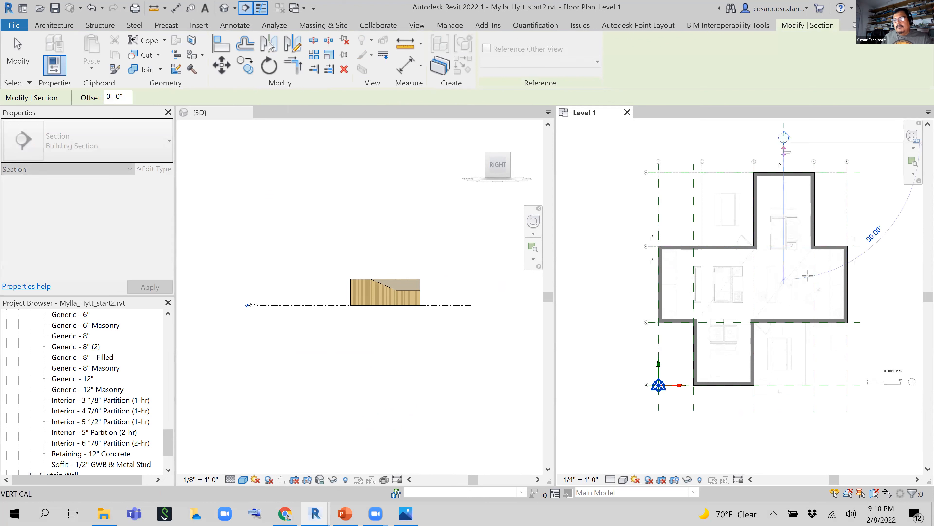
{"action": "left_click", "coordinate": [784, 402]}
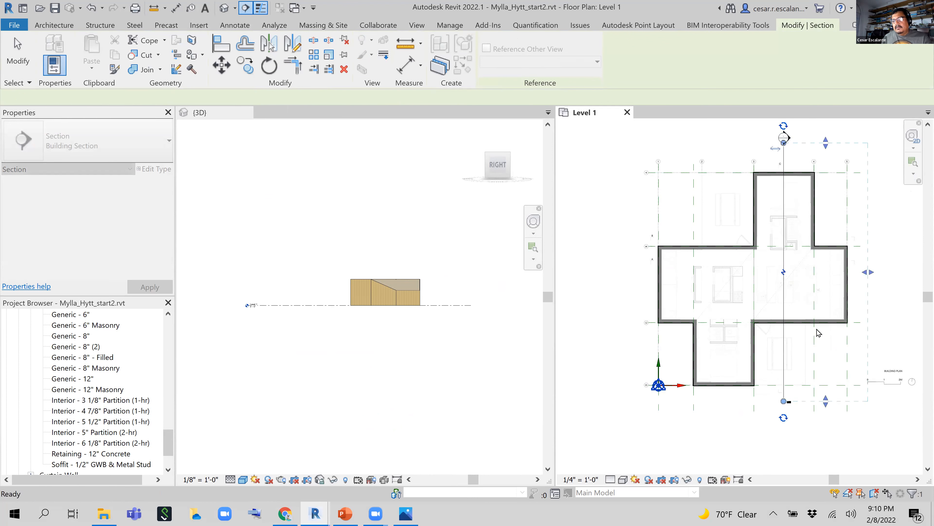
{"action": "key", "text": "Escape"}
Step: Open the new section view, examine how the sloped roof elements meet the cabin's walls, and close the view
{"action": "middle_click_drag", "start_coordinate": [808, 159], "coordinate": [764, 225]}
{"action": "scroll", "coordinate": [756, 200], "scroll_direction": "up", "scroll_amount": 1}
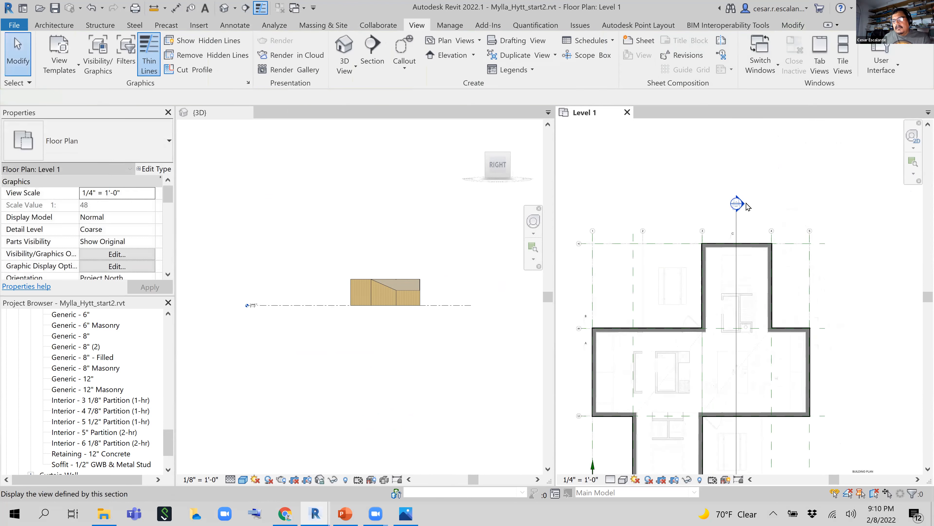
{"action": "double_click", "coordinate": [739, 203]}
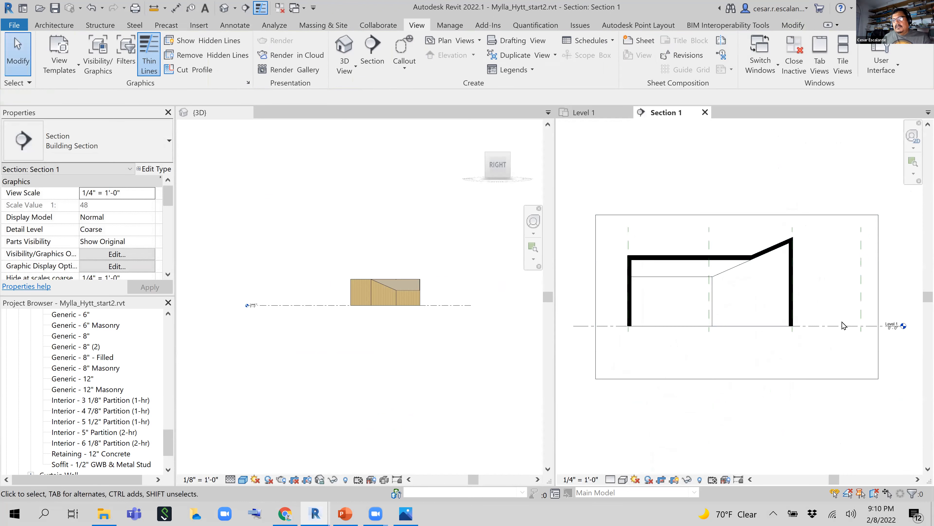
{"action": "scroll", "coordinate": [792, 282], "scroll_direction": "up", "scroll_amount": 2}
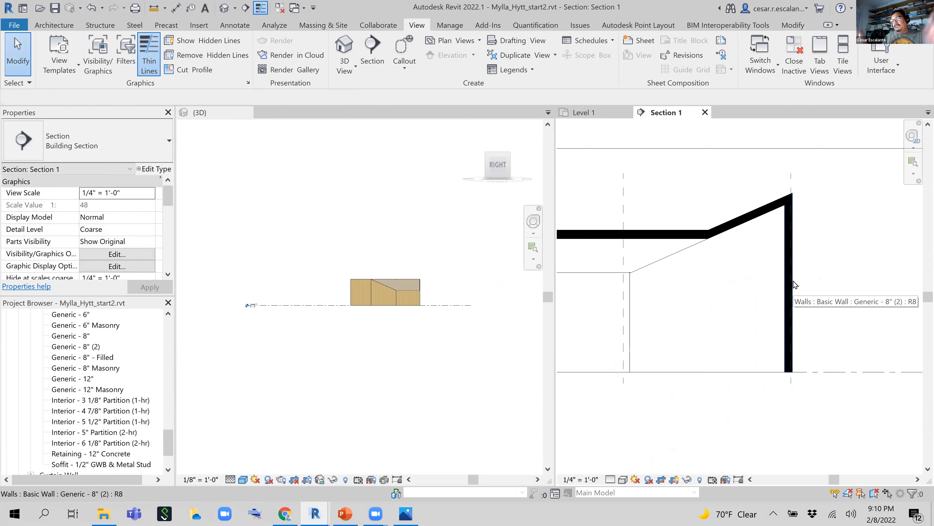
{"action": "scroll", "coordinate": [829, 330], "scroll_direction": "down", "scroll_amount": 2}
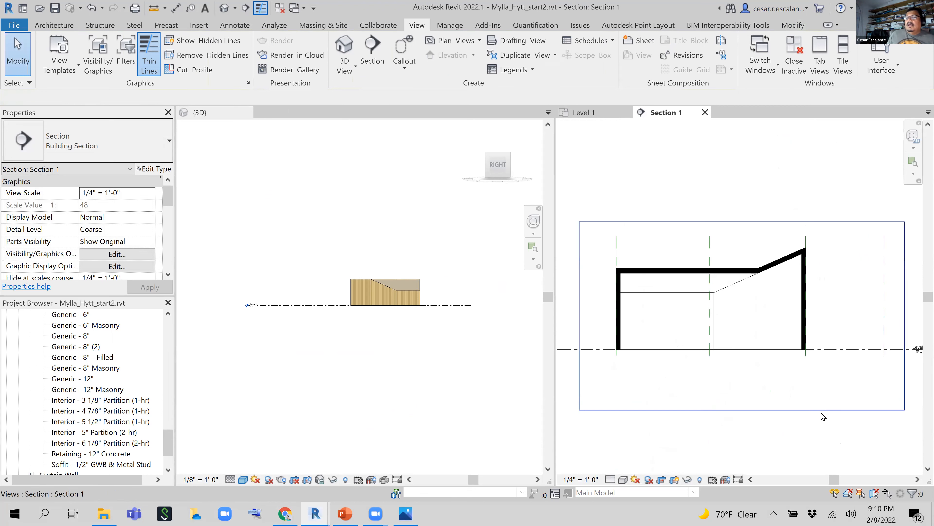
{"action": "mouse_move", "coordinate": [814, 401]}
{"action": "middle_mouse_down"}
{"action": "mouse_move", "coordinate": [882, 388]}
{"action": "mouse_move", "coordinate": [819, 385]}
{"action": "middle_mouse_up"}
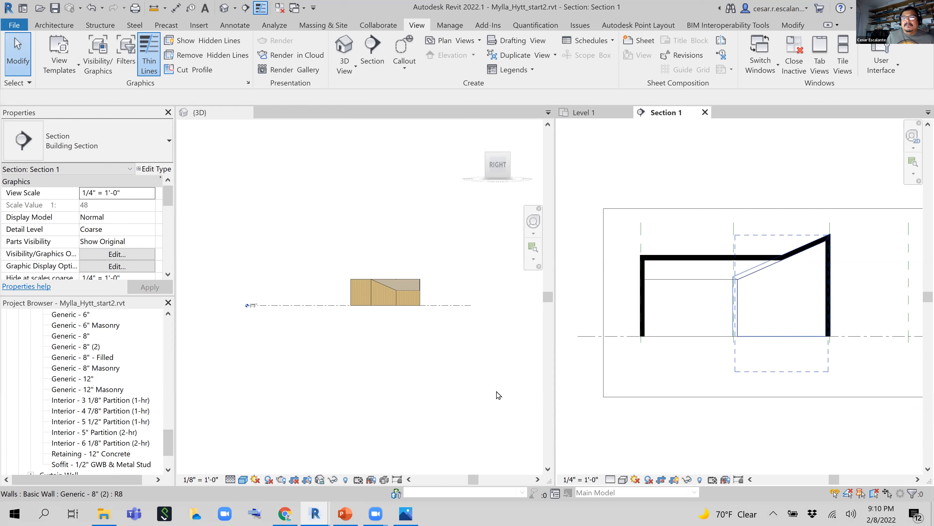
{"action": "left_click", "coordinate": [705, 112]}
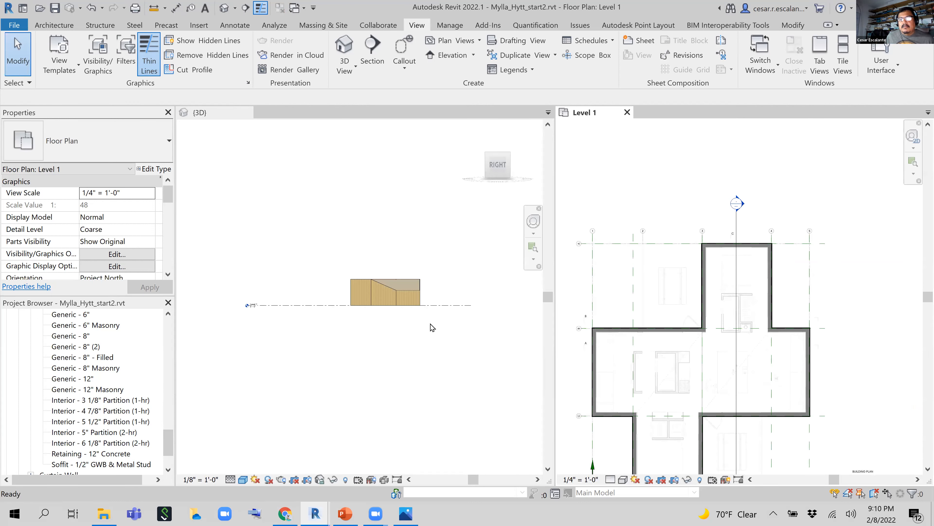
Step: Orbit the 3D view to show the cabin's roofs and walls at an angle, and save the project
{"action": "left_click", "coordinate": [327, 330]}
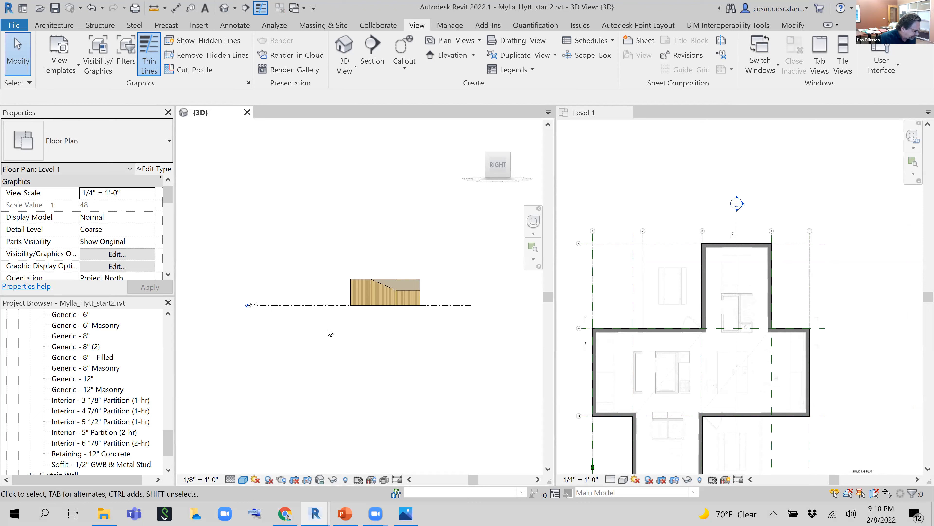
{"action": "left_click", "coordinate": [511, 153]}
{"action": "scroll", "coordinate": [341, 408], "scroll_direction": "up", "scroll_amount": 3}
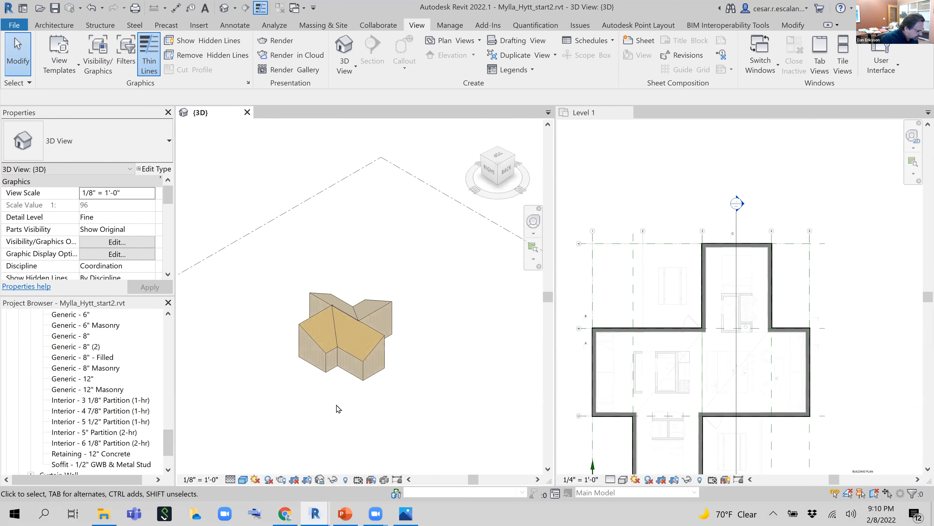
{"action": "middle_click_drag", "start_coordinate": [348, 412], "coordinate": [483, 327], "text": "shift"}
{"action": "middle_click_drag", "start_coordinate": [442, 358], "coordinate": [503, 391]}
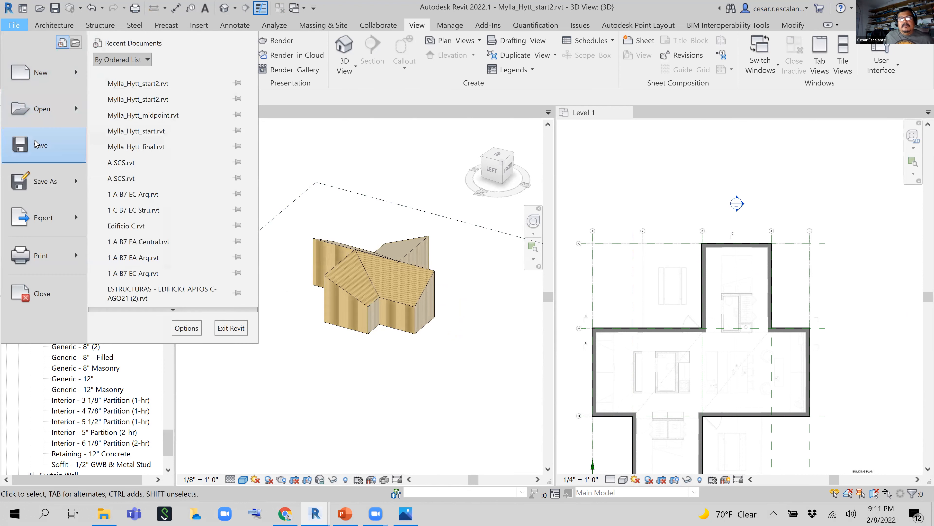
{"action": "left_click", "coordinate": [35, 144]}
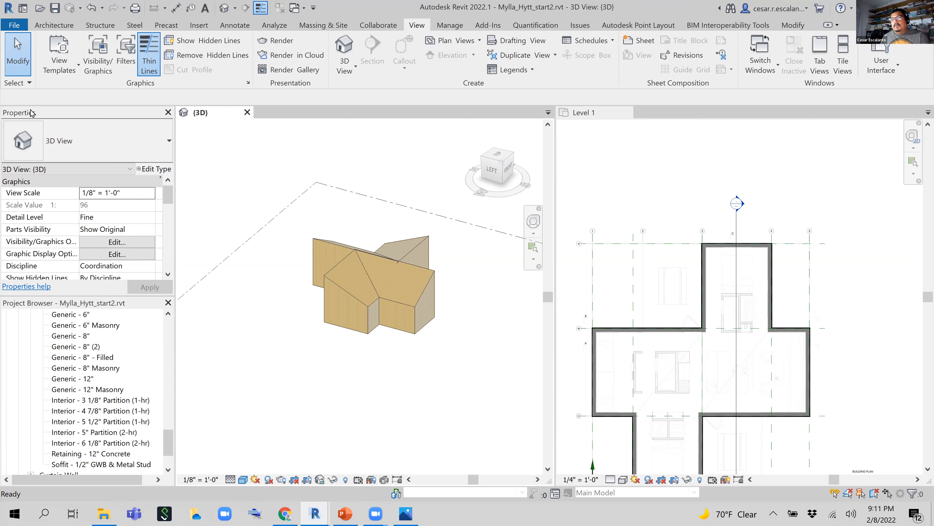
Step: Examine the interior partitions, kitchen and furniture layout of the building plan image within the exterior walls on Level 1
{"action": "left_click", "coordinate": [767, 415]}
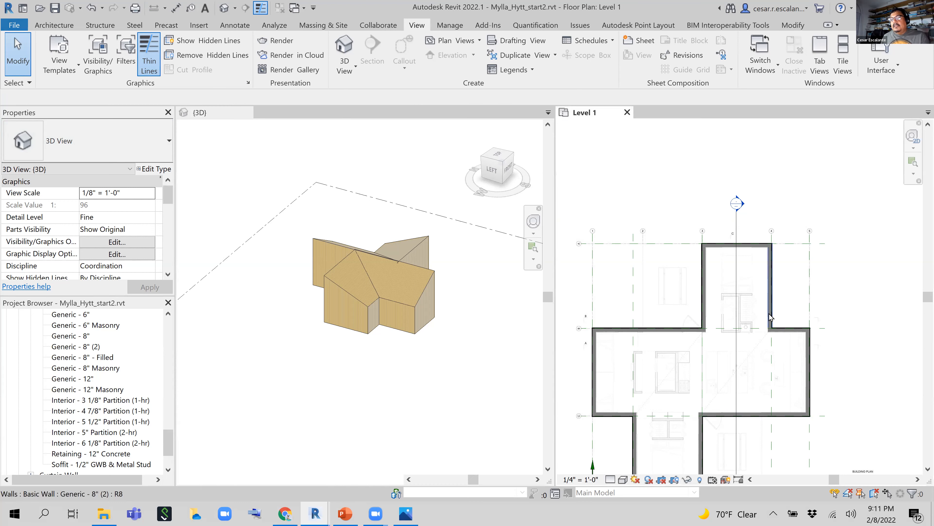
{"action": "middle_click_drag", "start_coordinate": [723, 338], "coordinate": [757, 278]}
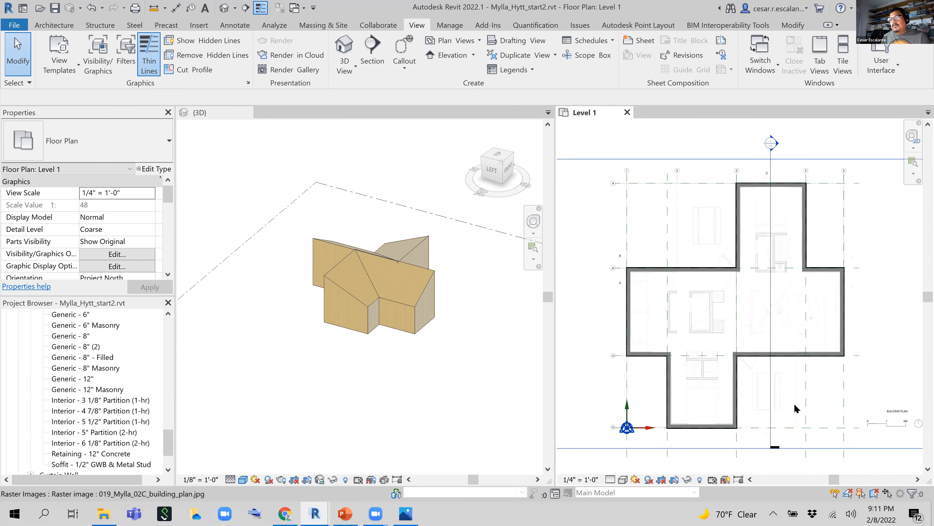
{"action": "scroll", "coordinate": [796, 408], "scroll_direction": "up", "scroll_amount": 1}
{"action": "scroll", "coordinate": [796, 409], "scroll_direction": "up", "scroll_amount": 1}
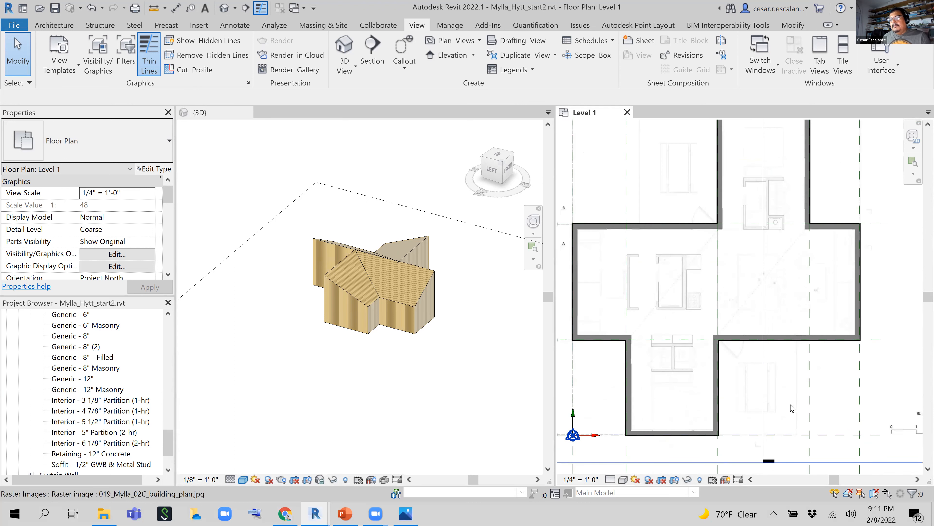
{"action": "middle_click_drag", "start_coordinate": [796, 379], "coordinate": [802, 433]}
{"action": "scroll", "coordinate": [725, 364], "scroll_direction": "up", "scroll_amount": 2}
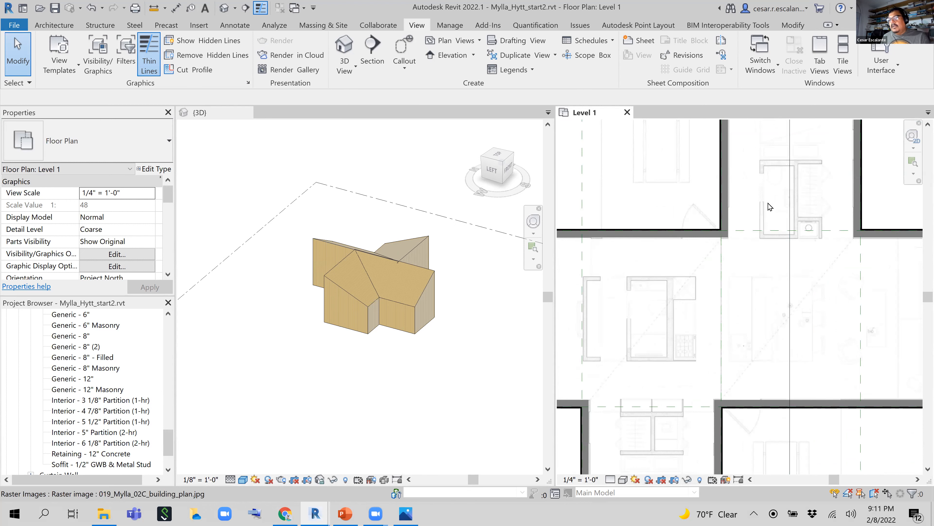
{"action": "scroll", "coordinate": [845, 304], "scroll_direction": "down", "scroll_amount": 2}
{"action": "middle_click_drag", "start_coordinate": [838, 315], "coordinate": [788, 339]}
{"action": "scroll", "coordinate": [780, 359], "scroll_direction": "up", "scroll_amount": 2}
{"action": "scroll", "coordinate": [780, 358], "scroll_direction": "down", "scroll_amount": 2}
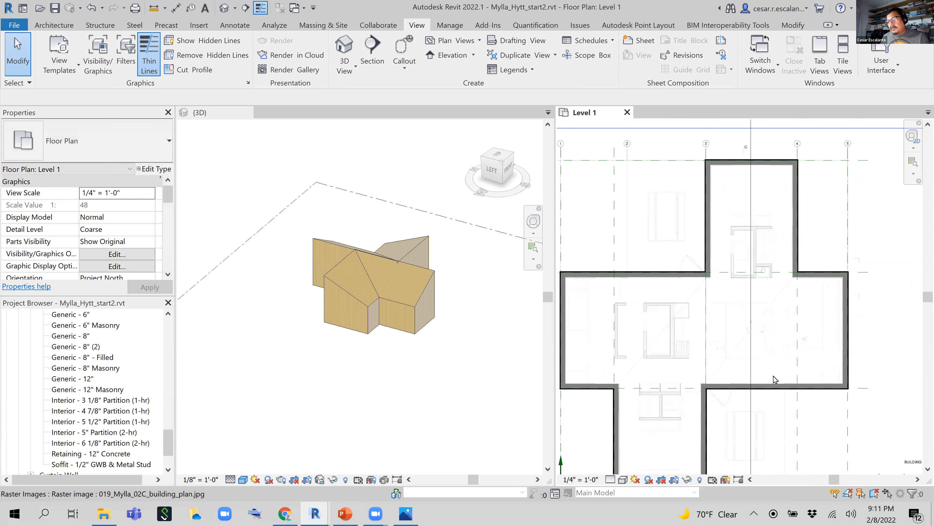
{"action": "scroll", "coordinate": [728, 370], "scroll_direction": "up", "scroll_amount": 2}
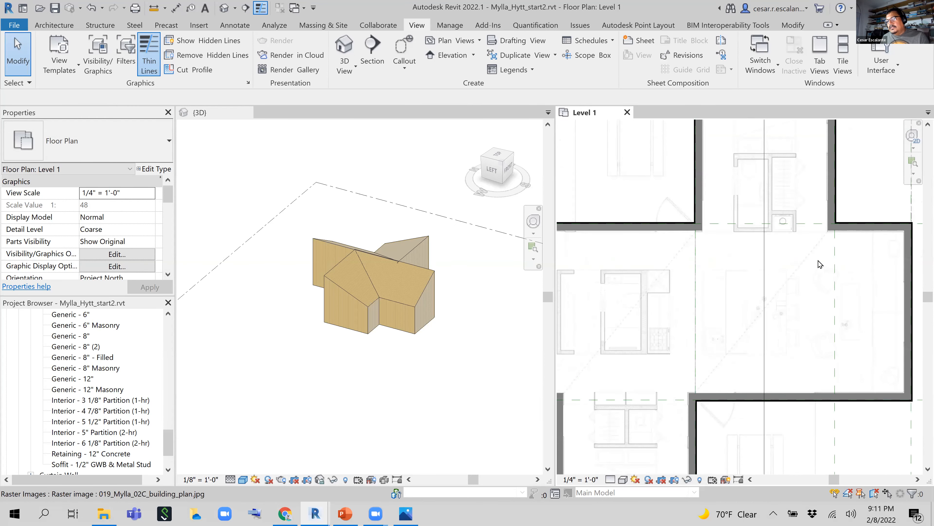
{"action": "middle_click_drag", "start_coordinate": [768, 277], "coordinate": [798, 256]}
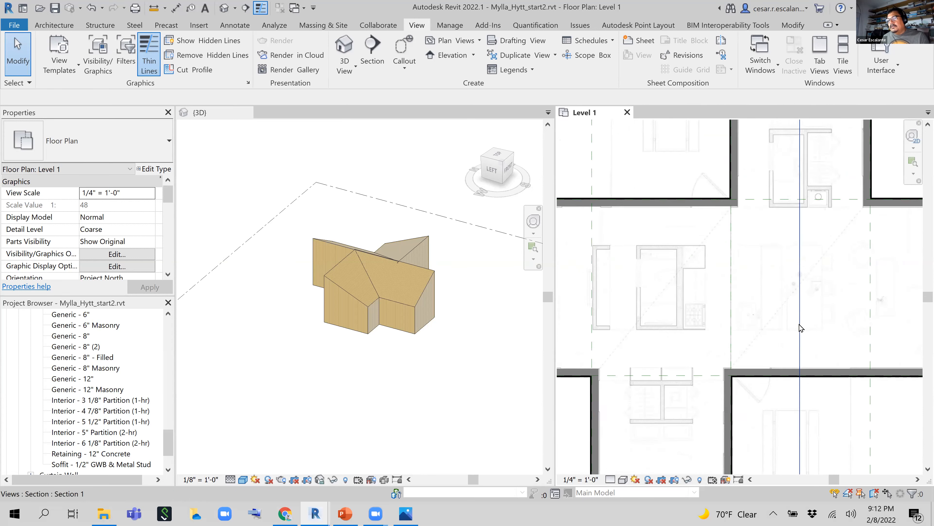
{"action": "scroll", "coordinate": [800, 327], "scroll_direction": "up", "scroll_amount": 2}
{"action": "middle_click_drag", "start_coordinate": [752, 363], "coordinate": [705, 377]}
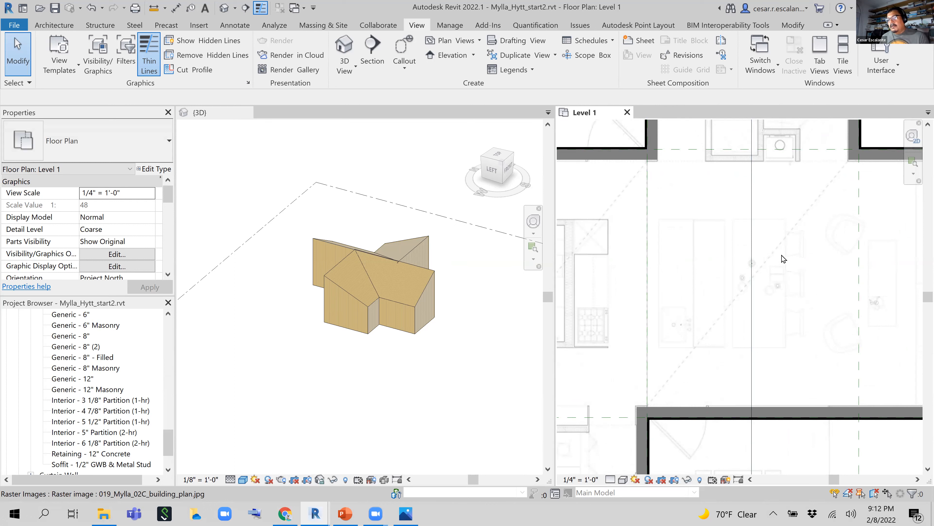
{"action": "scroll", "coordinate": [783, 260], "scroll_direction": "down", "scroll_amount": 1}
{"action": "scroll", "coordinate": [815, 345], "scroll_direction": "down", "scroll_amount": 1}
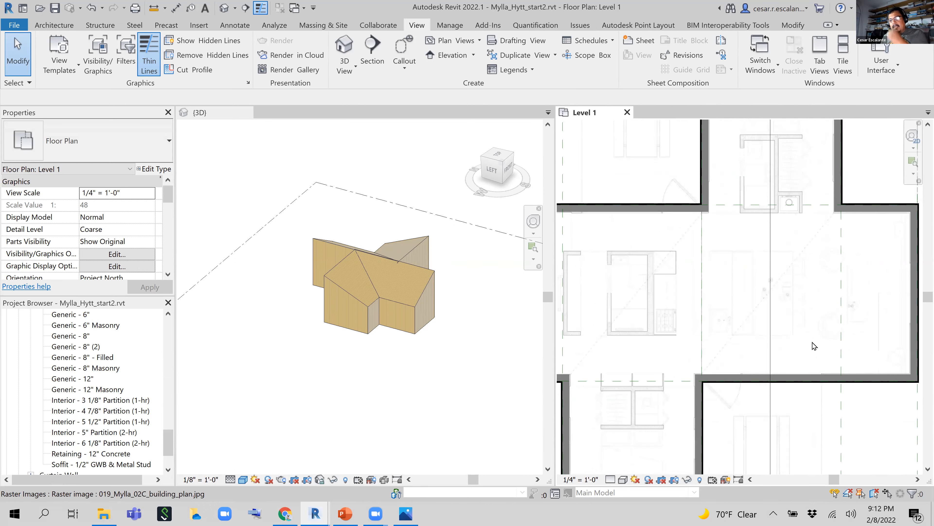
{"action": "scroll", "coordinate": [780, 347], "scroll_direction": "up", "scroll_amount": 1}
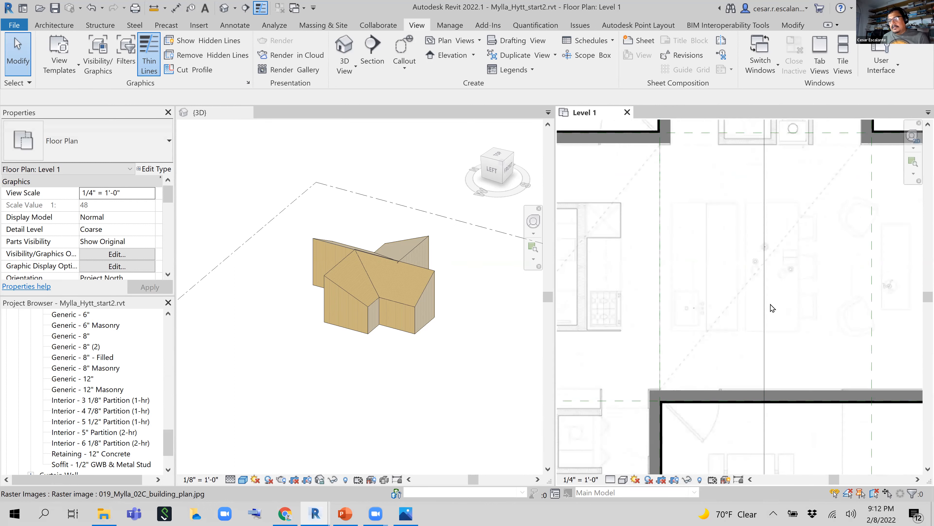
{"action": "scroll", "coordinate": [788, 302], "scroll_direction": "down", "scroll_amount": 1}
{"action": "middle_click_drag", "start_coordinate": [754, 310], "coordinate": [875, 294]}
{"action": "scroll", "coordinate": [875, 292], "scroll_direction": "down", "scroll_amount": 1}
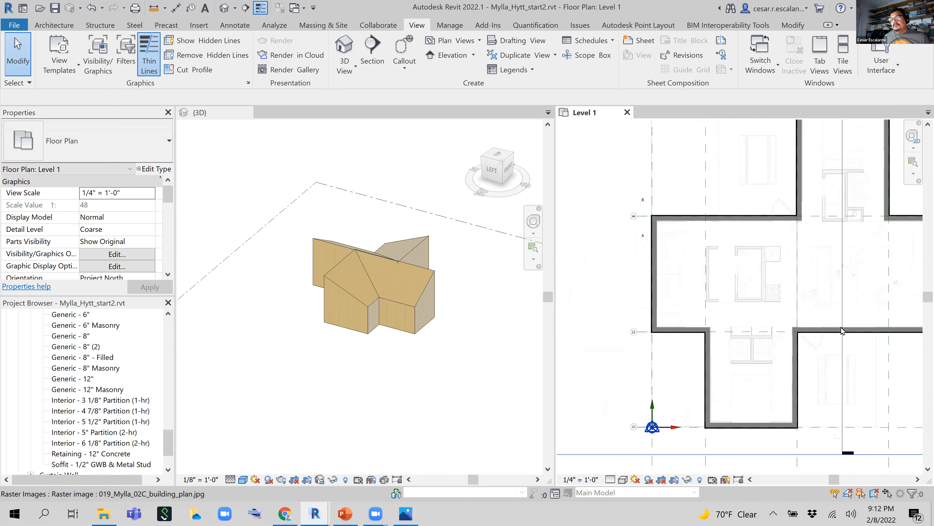
Step: Start opening another project file and browse to the Google Drive (G:) My Drive folder
{"action": "left_click", "coordinate": [23, 26]}
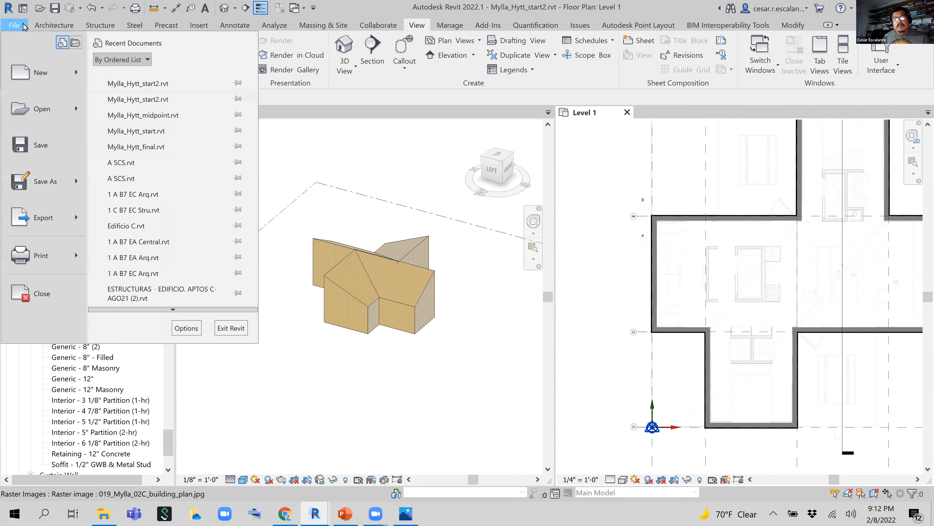
{"action": "key", "text": "Escape"}
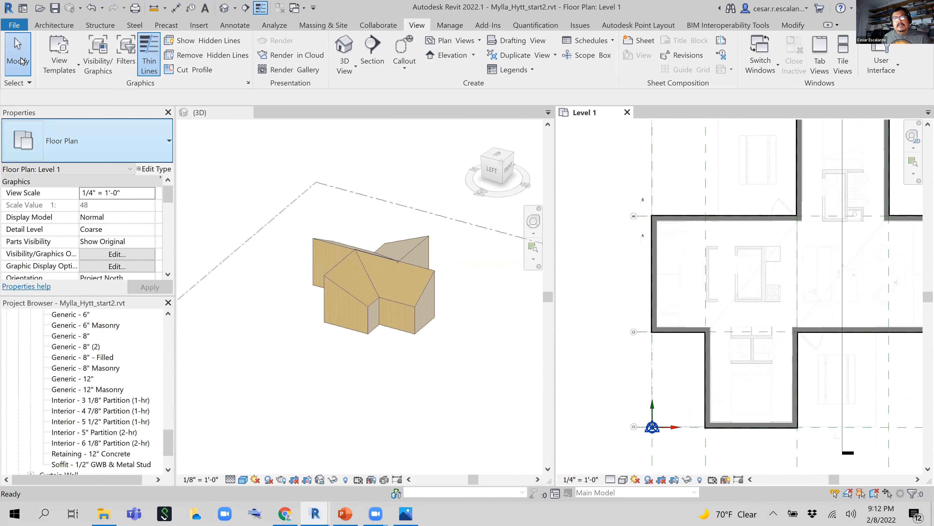
{"action": "left_click", "coordinate": [15, 27]}
{"action": "left_click", "coordinate": [17, 28]}
{"action": "left_click", "coordinate": [17, 27]}
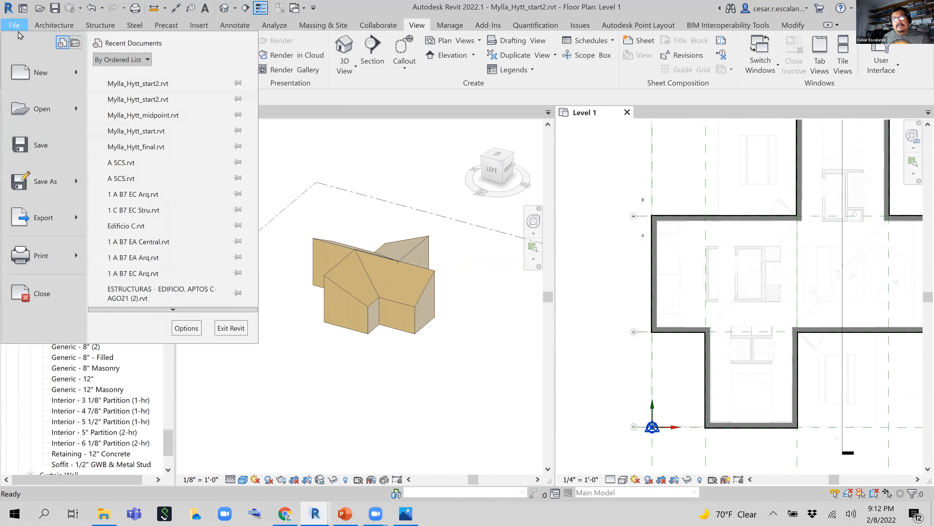
{"action": "left_click", "coordinate": [51, 112]}
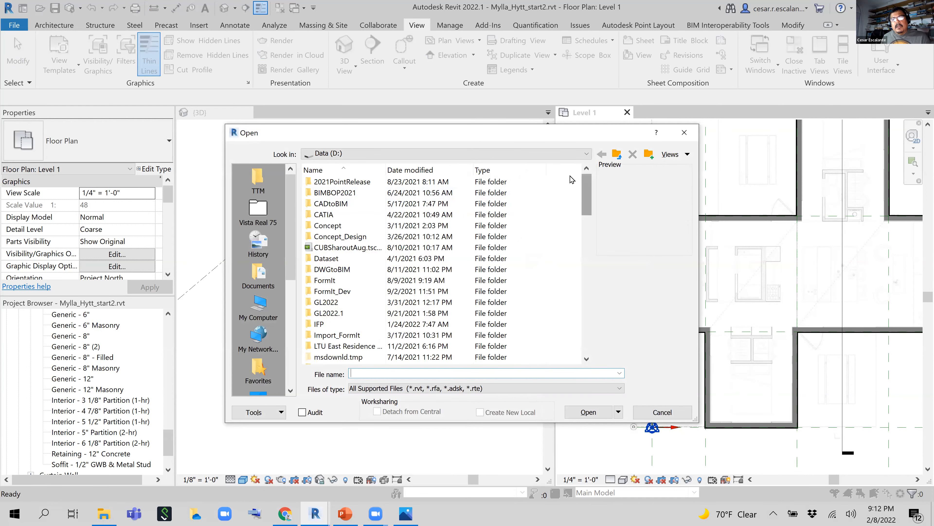
{"action": "left_click", "coordinate": [501, 153]}
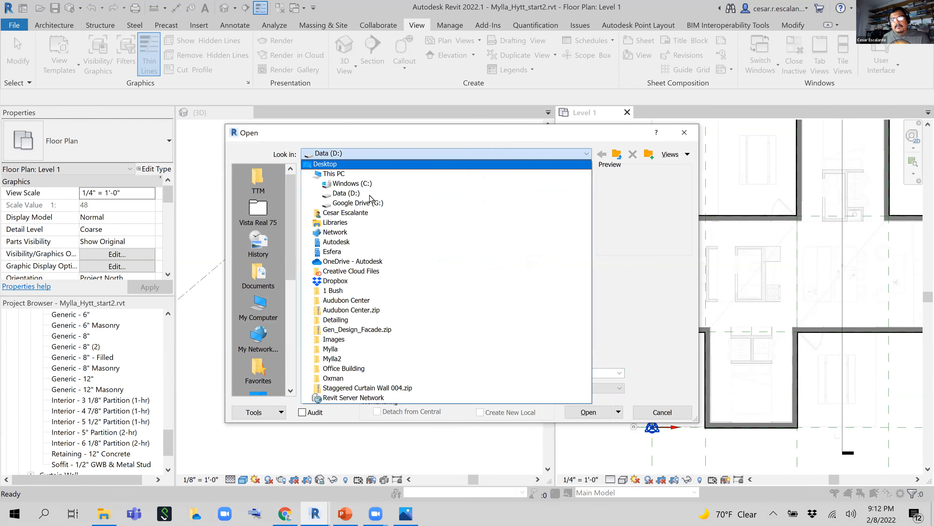
{"action": "left_click", "coordinate": [365, 201]}
{"action": "left_click", "coordinate": [329, 203]}
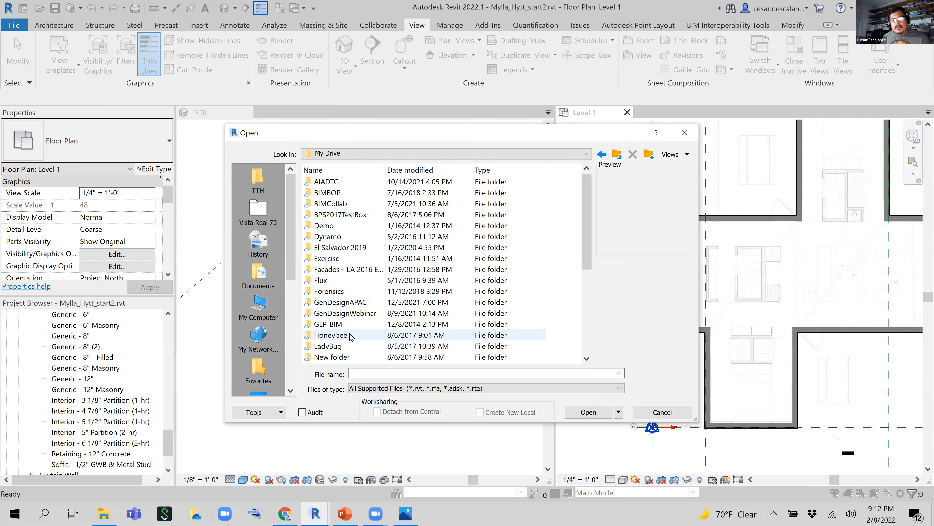
Step: Open Mylla_Hytt_final.rvt from the Mylla folder inside Revit Spring 2022
{"action": "scroll", "coordinate": [351, 337], "scroll_direction": "down", "scroll_amount": 4}
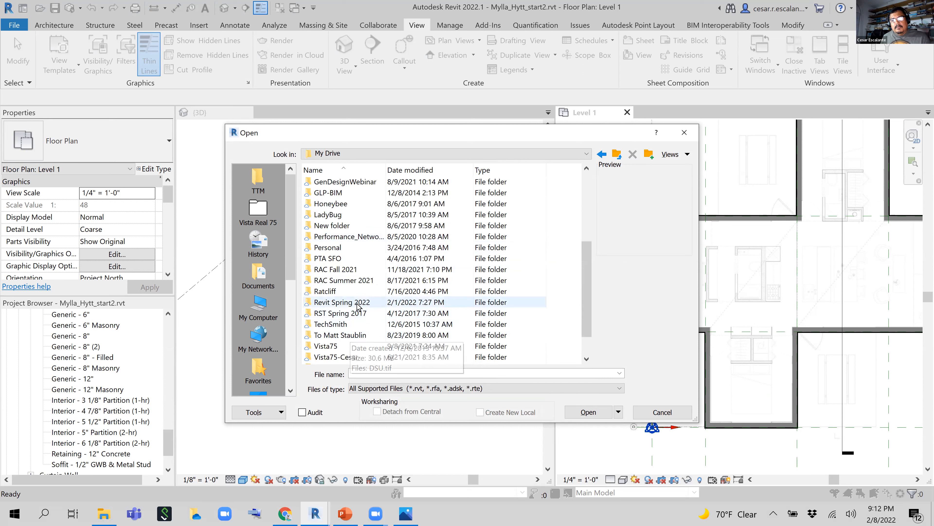
{"action": "double_click", "coordinate": [357, 302]}
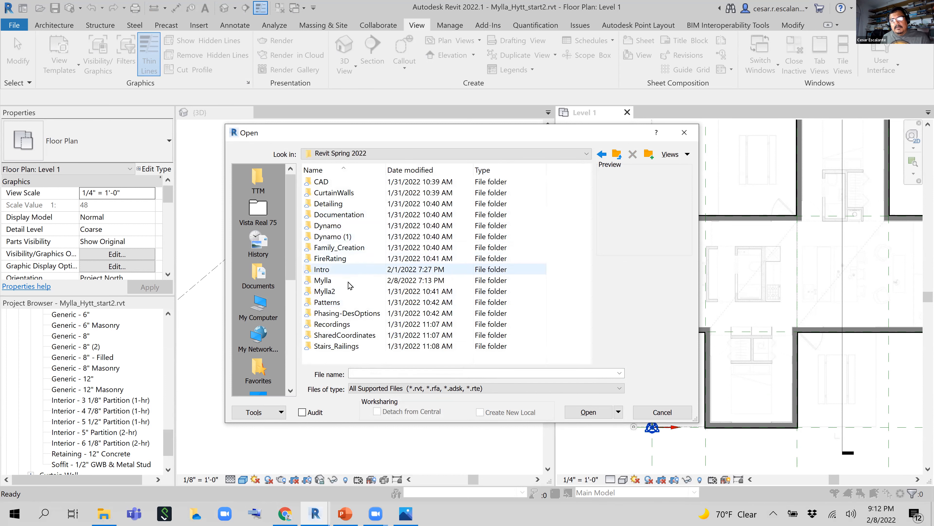
{"action": "double_click", "coordinate": [330, 282]}
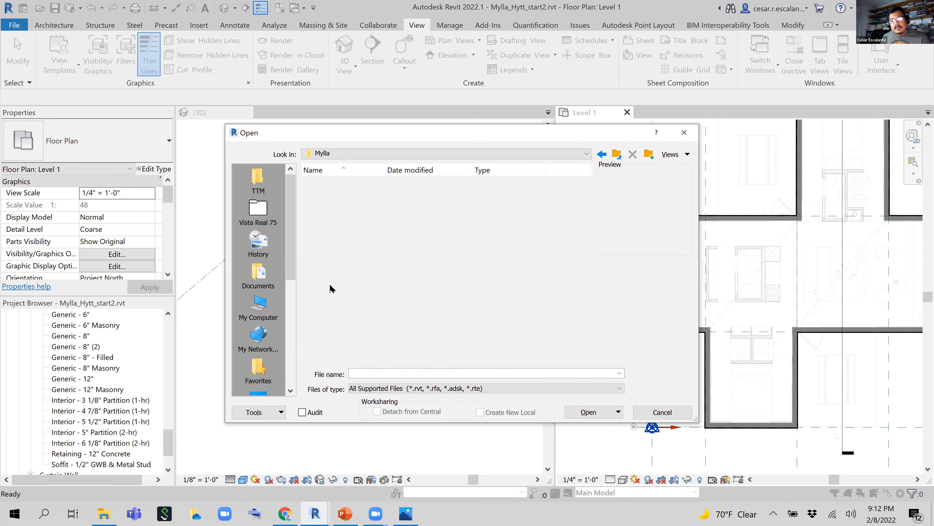
{"action": "left_click", "coordinate": [405, 192]}
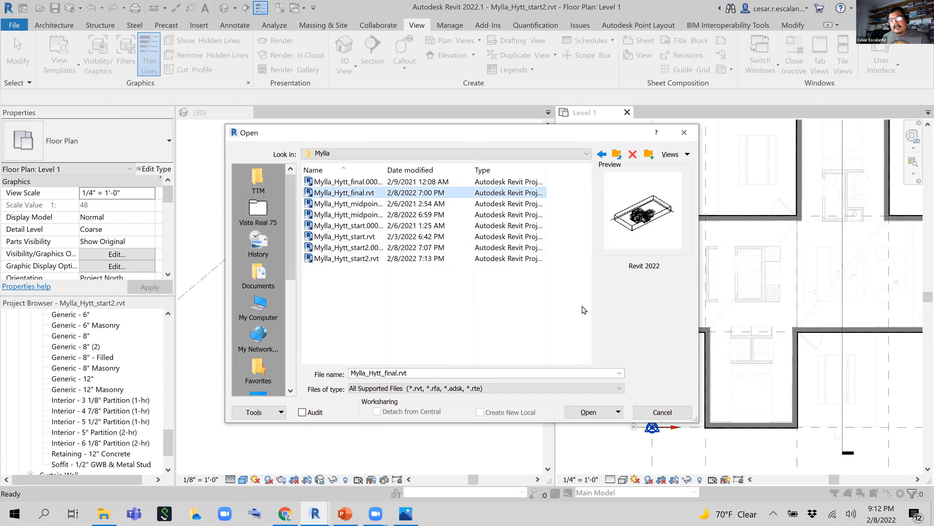
{"action": "left_click", "coordinate": [588, 411]}
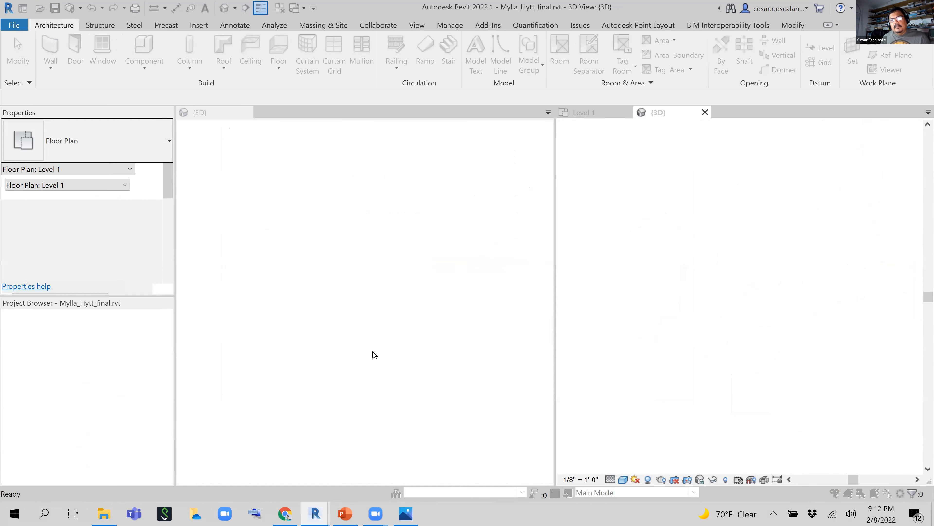
Step: Close the Section 1 and Level 1 views of the final project so only the 3D view stays open
{"action": "left_click", "coordinate": [384, 304]}
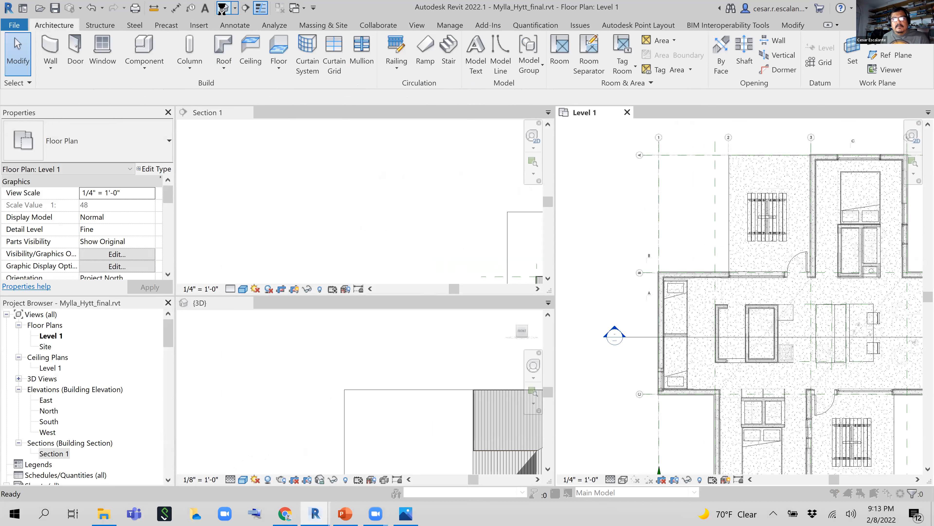
{"action": "left_click", "coordinate": [542, 296]}
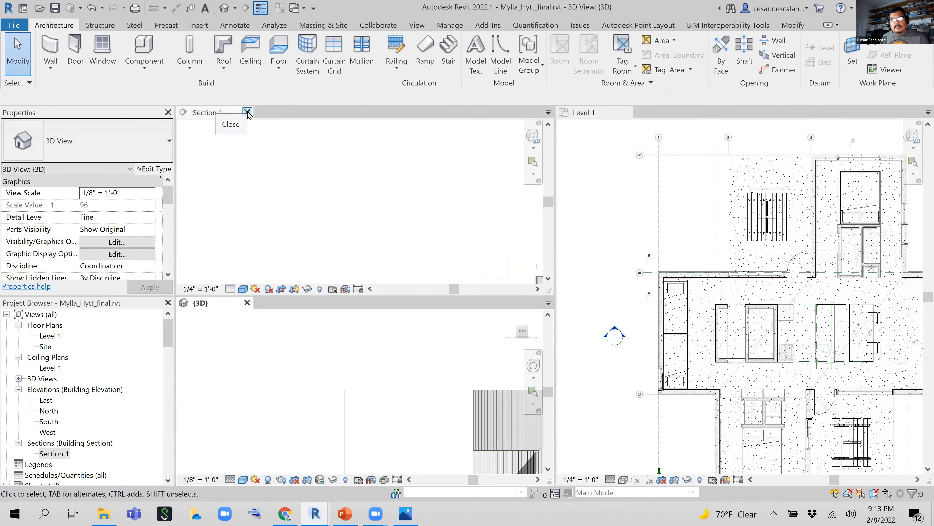
{"action": "left_click", "coordinate": [247, 112]}
{"action": "left_click", "coordinate": [626, 112]}
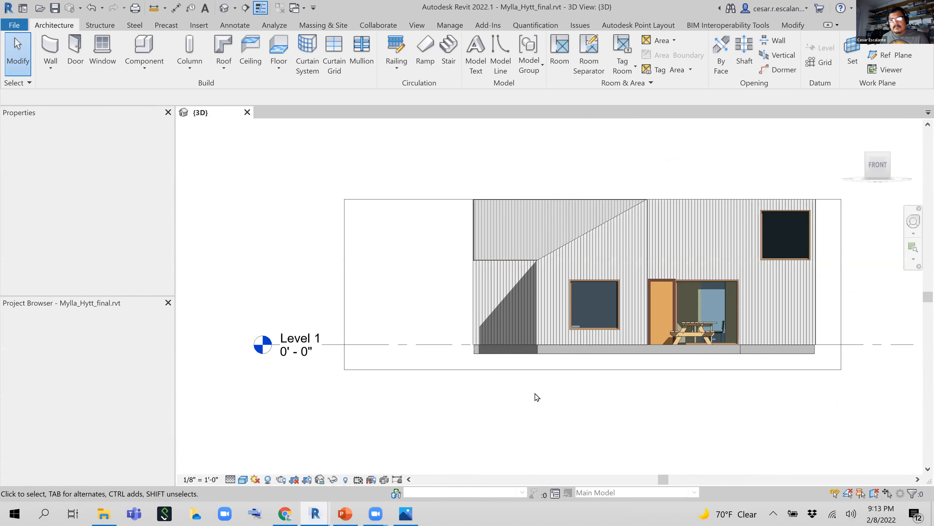
Step: Examine the finished cabin's roofs, cladding, windows and terrace from several angles in 3D, and close the project
{"action": "middle_click_drag", "start_coordinate": [563, 396], "coordinate": [409, 361], "text": "shift"}
{"action": "middle_click_drag", "start_coordinate": [447, 313], "coordinate": [590, 396], "text": "shift"}
{"action": "middle_click_drag", "start_coordinate": [824, 408], "coordinate": [677, 396], "text": "shift"}
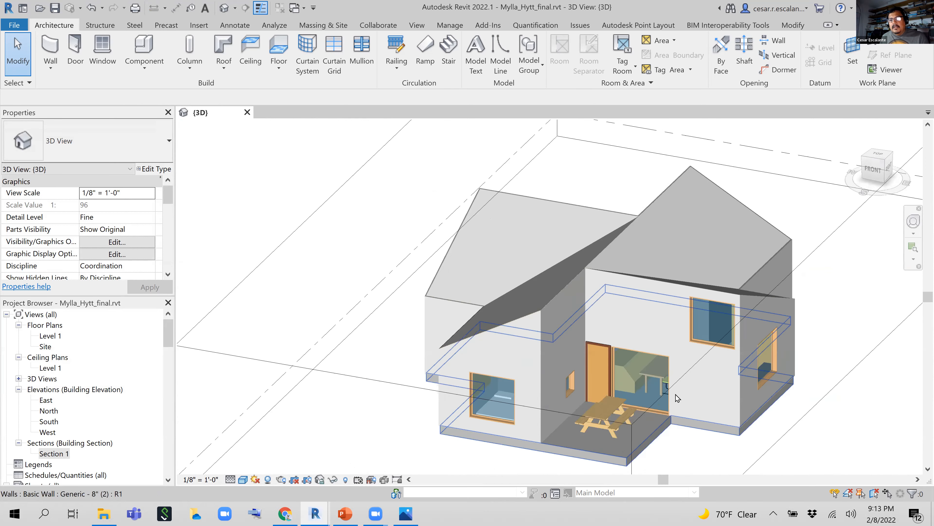
{"action": "scroll", "coordinate": [668, 395], "scroll_direction": "up", "scroll_amount": 2}
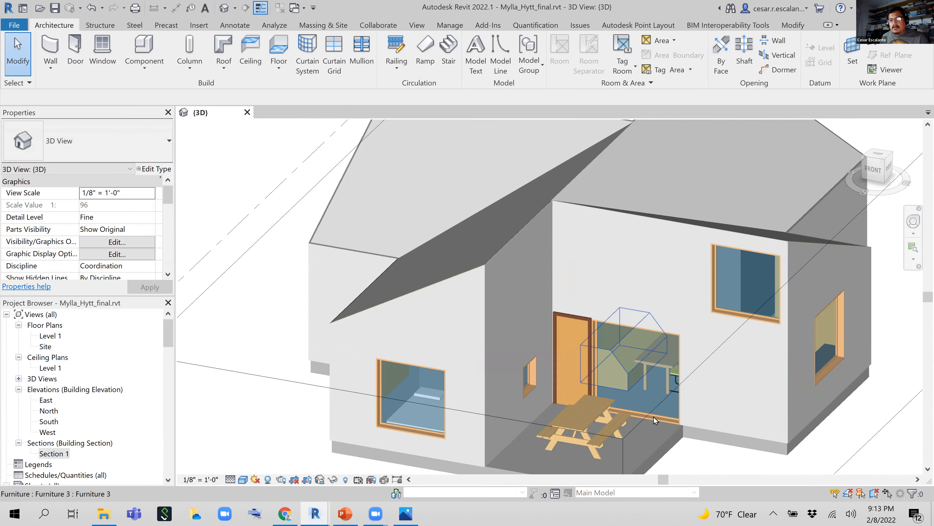
{"action": "middle_click_drag", "start_coordinate": [714, 415], "coordinate": [503, 422], "text": "shift"}
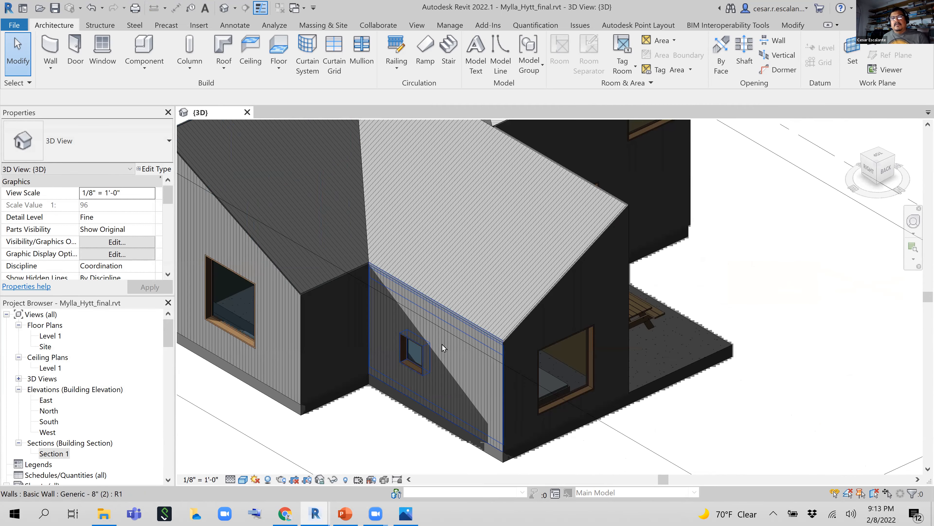
{"action": "left_click", "coordinate": [248, 112]}
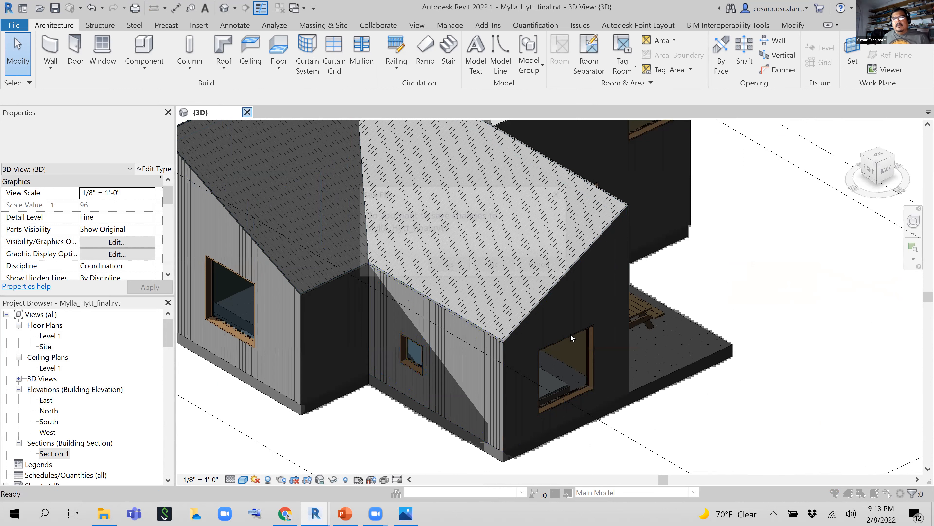
{"action": "left_click", "coordinate": [496, 266]}
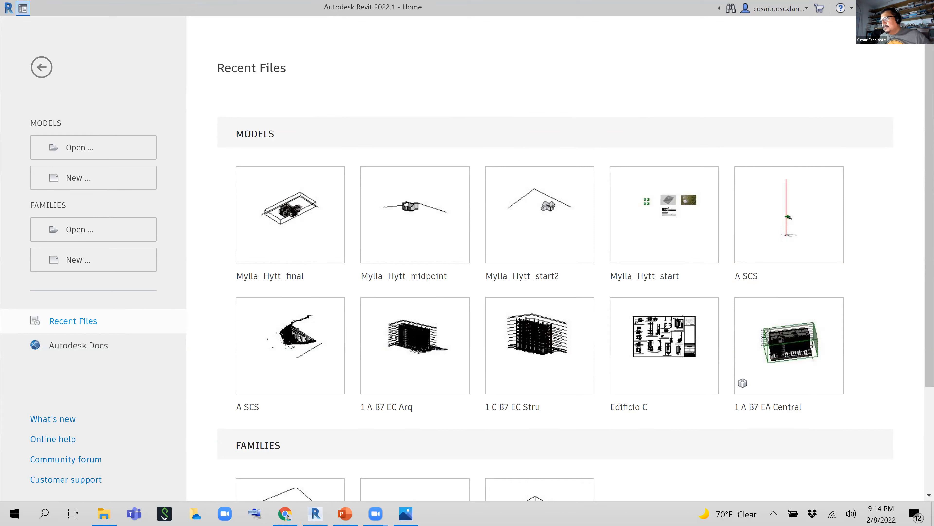
Step: Return to the Level 1 plan of the Mylla_Hytt_start2 project
{"action": "key", "text": "ctrl+d"}
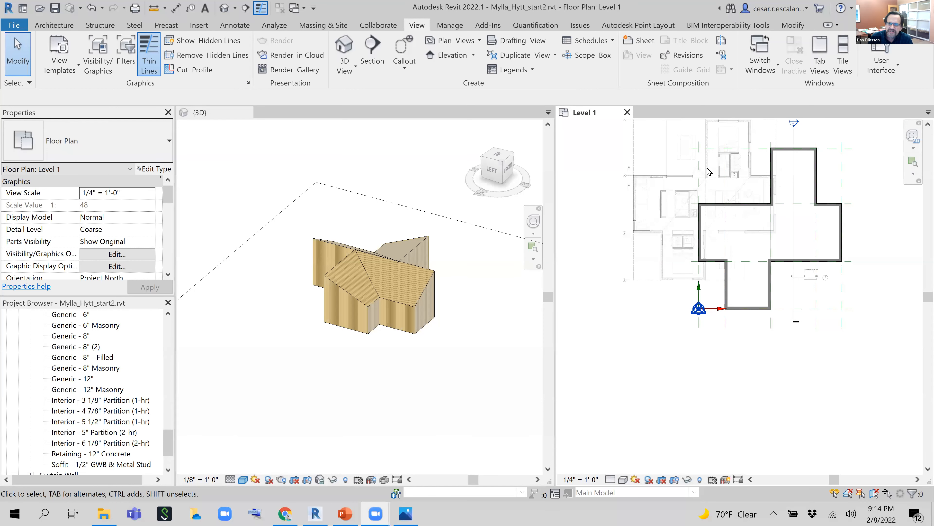
{"action": "scroll", "coordinate": [708, 171], "scroll_direction": "up", "scroll_amount": 5}
{"action": "scroll", "coordinate": [732, 220], "scroll_direction": "up", "scroll_amount": 2}
Step: Move the building plan image on Level 1 from its exterior wall corner at grid B onto the matching corner of the modelled walls
{"action": "left_click", "coordinate": [732, 214]}
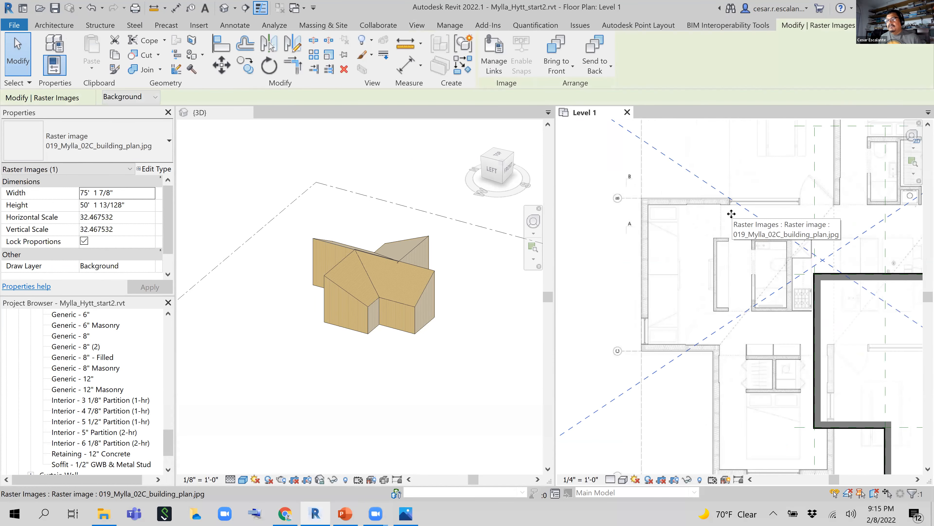
{"action": "scroll", "coordinate": [733, 216], "scroll_direction": "down", "scroll_amount": 2}
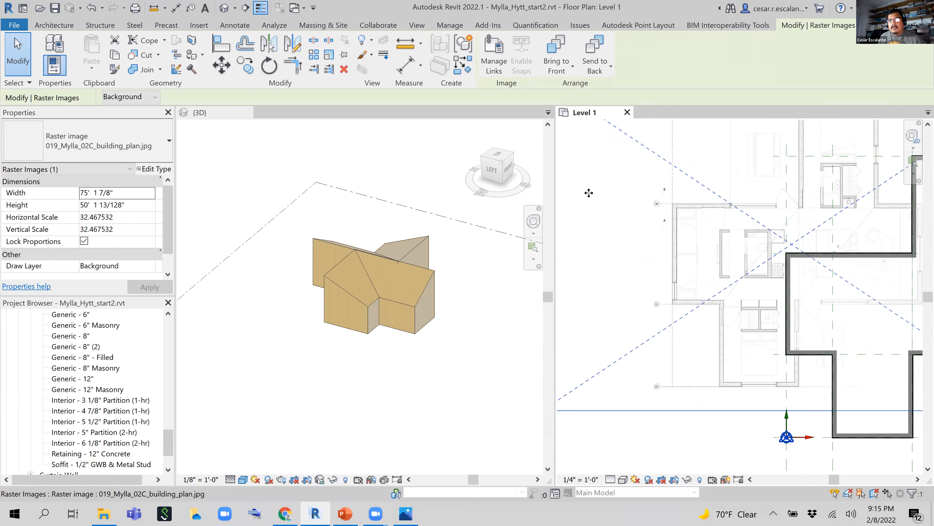
{"action": "scroll", "coordinate": [829, 283], "scroll_direction": "up", "scroll_amount": 2}
{"action": "scroll", "coordinate": [607, 182], "scroll_direction": "up", "scroll_amount": 8}
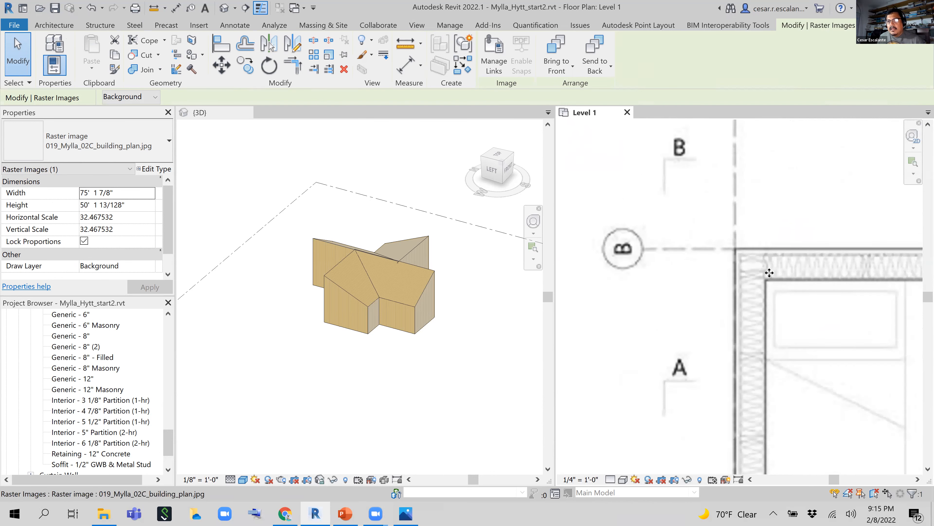
{"action": "scroll", "coordinate": [769, 273], "scroll_direction": "down", "scroll_amount": 3}
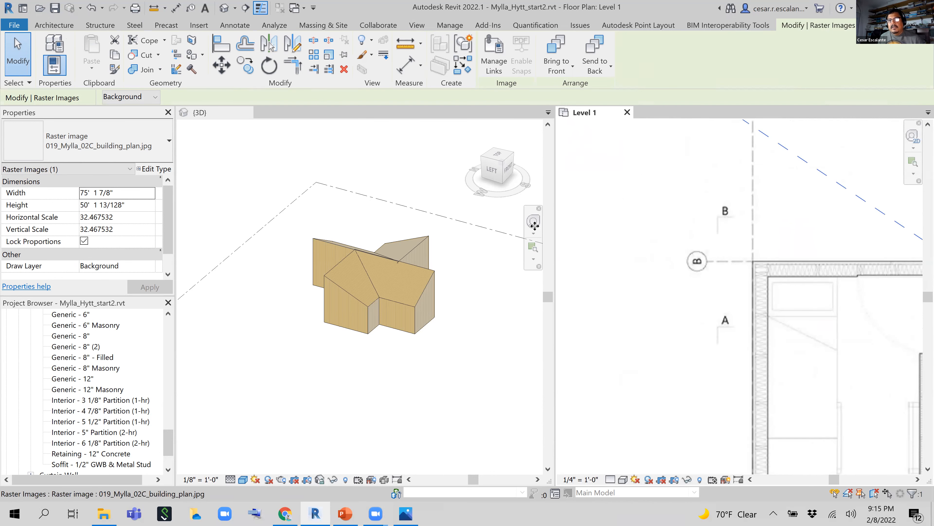
{"action": "left_click", "coordinate": [222, 66]}
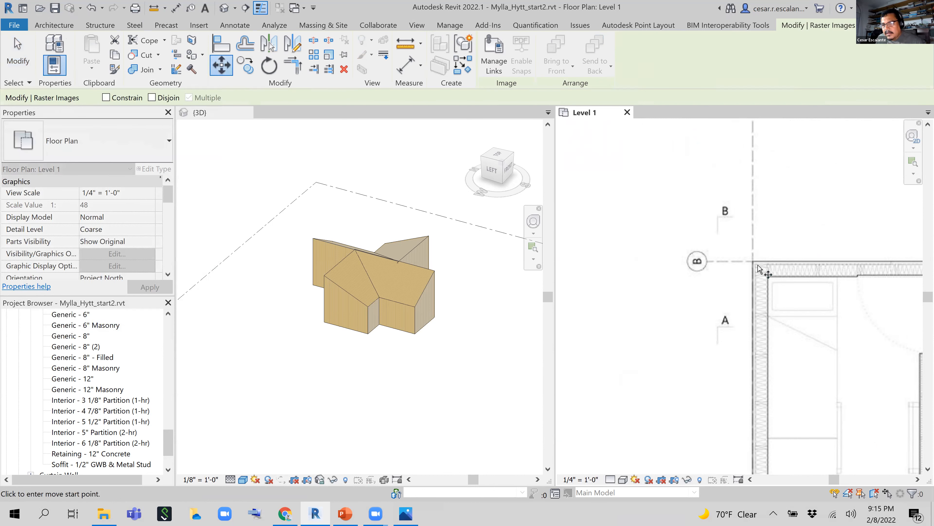
{"action": "scroll", "coordinate": [757, 270], "scroll_direction": "up", "scroll_amount": 2}
{"action": "scroll", "coordinate": [750, 264], "scroll_direction": "up", "scroll_amount": 1}
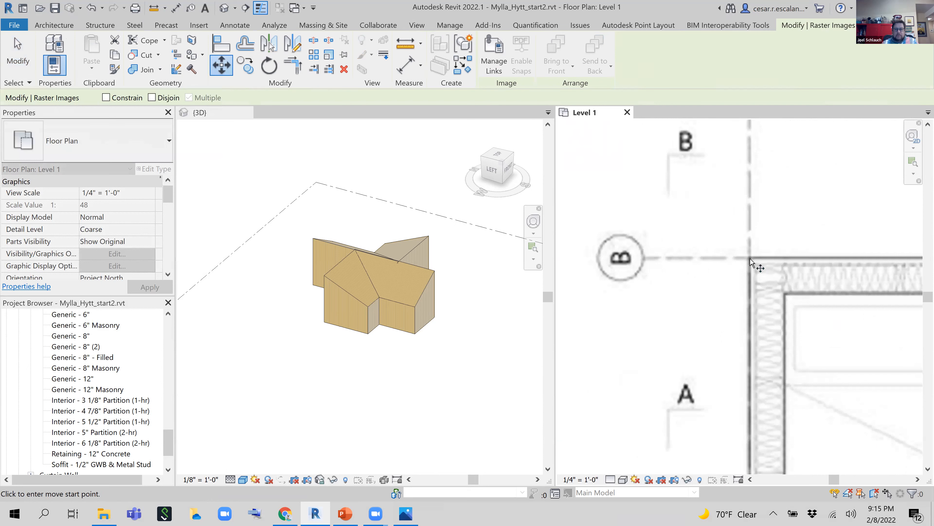
{"action": "scroll", "coordinate": [750, 262], "scroll_direction": "up", "scroll_amount": 1}
{"action": "scroll", "coordinate": [751, 262], "scroll_direction": "down", "scroll_amount": 8}
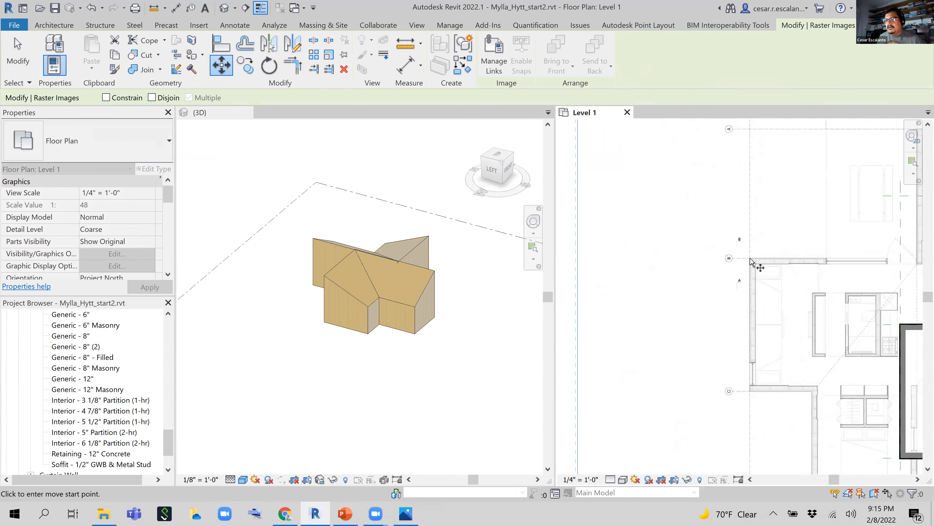
{"action": "scroll", "coordinate": [750, 262], "scroll_direction": "up", "scroll_amount": 6}
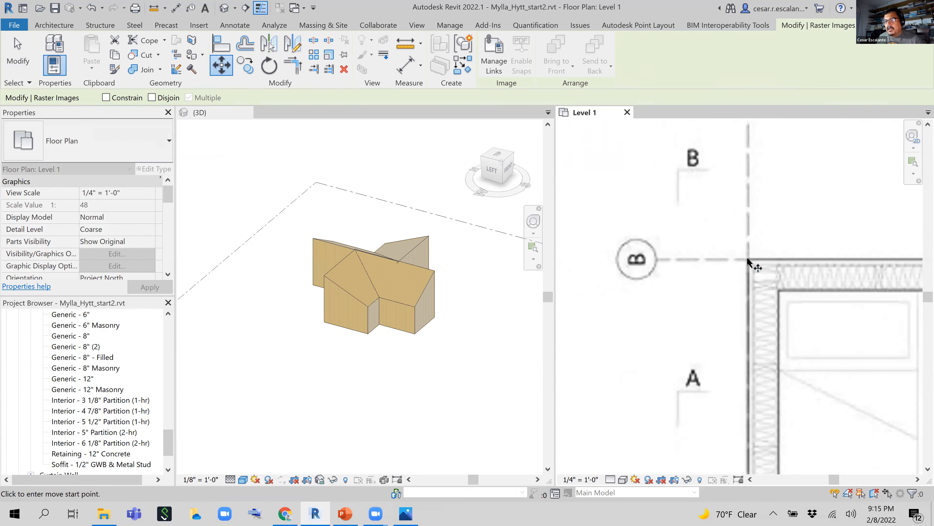
{"action": "left_click", "coordinate": [746, 259]}
{"action": "scroll", "coordinate": [736, 257], "scroll_direction": "down", "scroll_amount": 3}
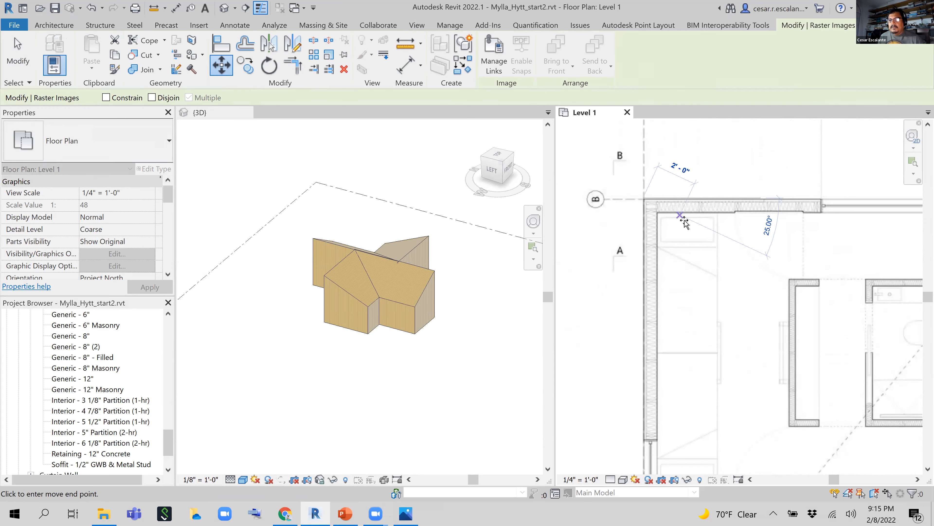
{"action": "middle_click_drag", "start_coordinate": [723, 252], "coordinate": [676, 226]}
{"action": "scroll", "coordinate": [665, 219], "scroll_direction": "down", "scroll_amount": 2}
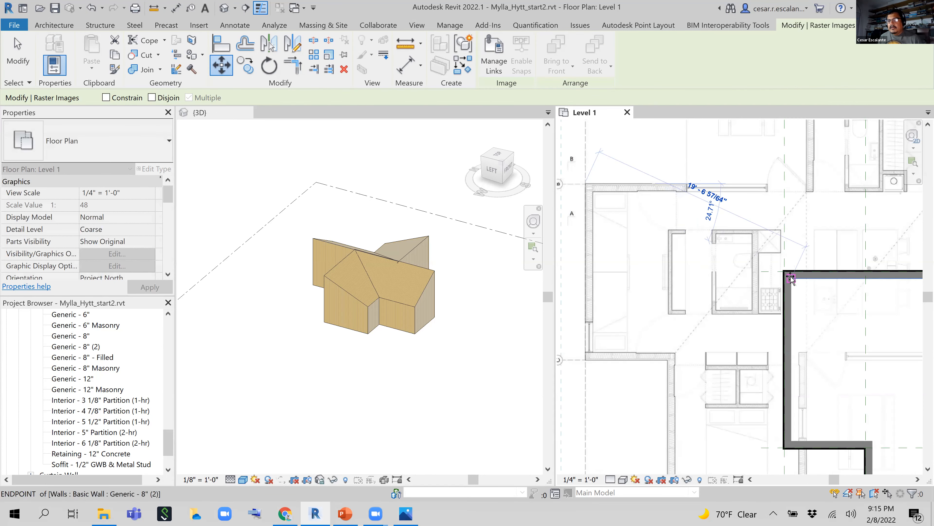
{"action": "scroll", "coordinate": [780, 268], "scroll_direction": "up", "scroll_amount": 2}
{"action": "left_click", "coordinate": [781, 270]}
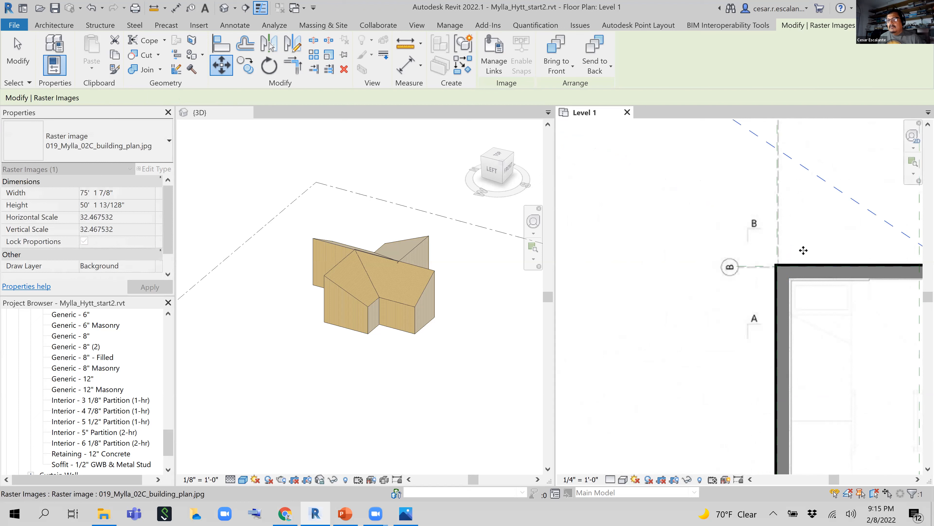
{"action": "scroll", "coordinate": [698, 328], "scroll_direction": "down", "scroll_amount": 3}
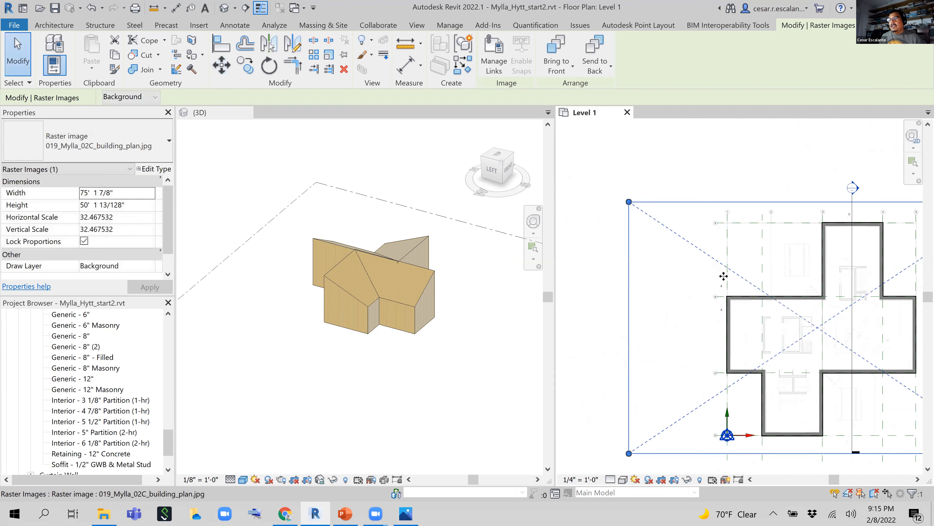
{"action": "key", "text": "Escape"}
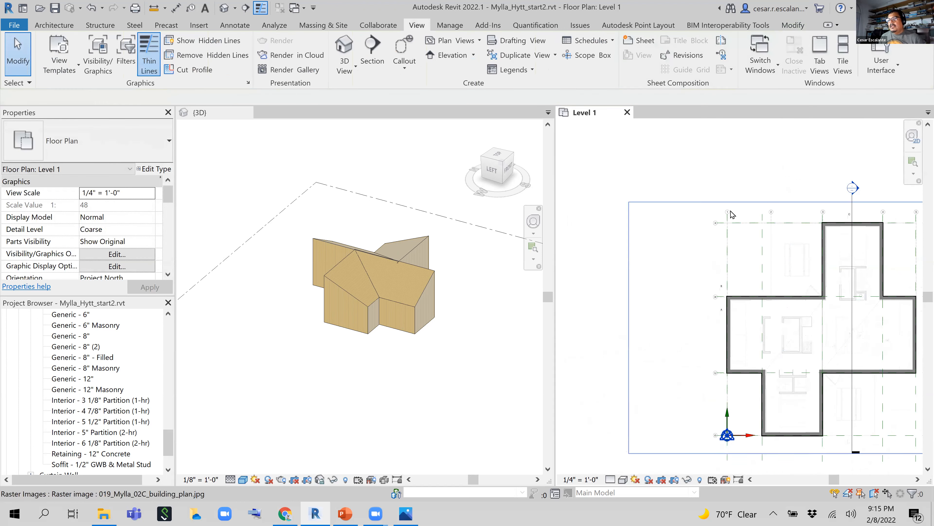
Step: Pin the building plan image in place on Level 1
{"action": "left_click", "coordinate": [746, 211]}
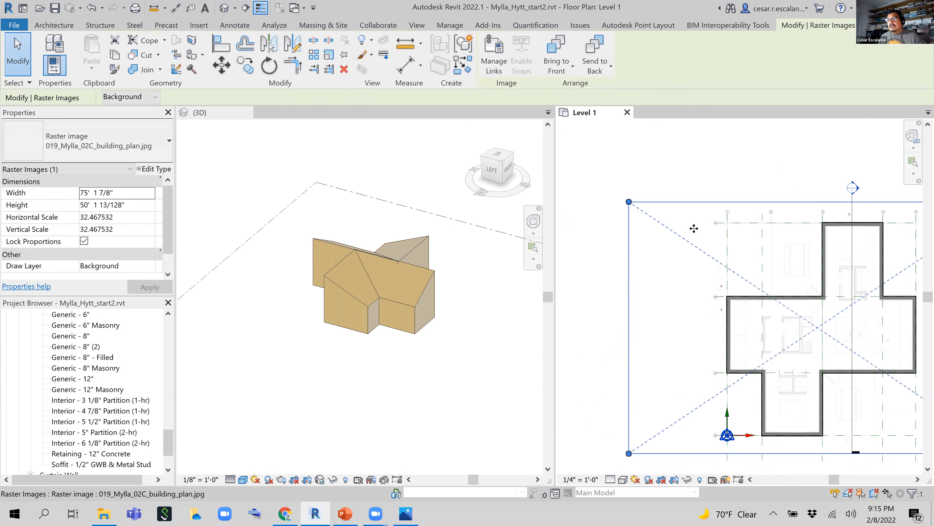
{"action": "left_click", "coordinate": [344, 59]}
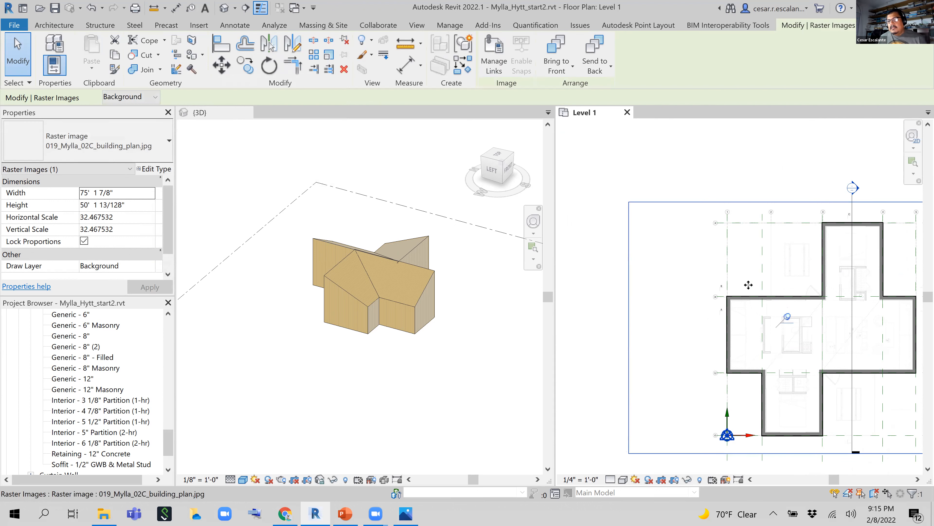
Step: Unpin the building plan image on Level 1, pin it in place again, and deselect it
{"action": "left_click_drag", "start_coordinate": [710, 217], "coordinate": [662, 257]}
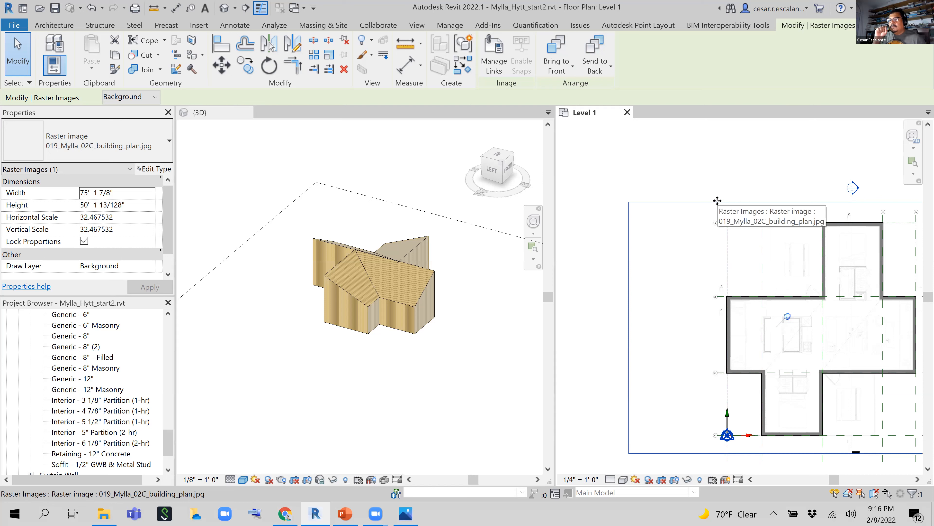
{"action": "scroll", "coordinate": [720, 294], "scroll_direction": "up", "scroll_amount": 5}
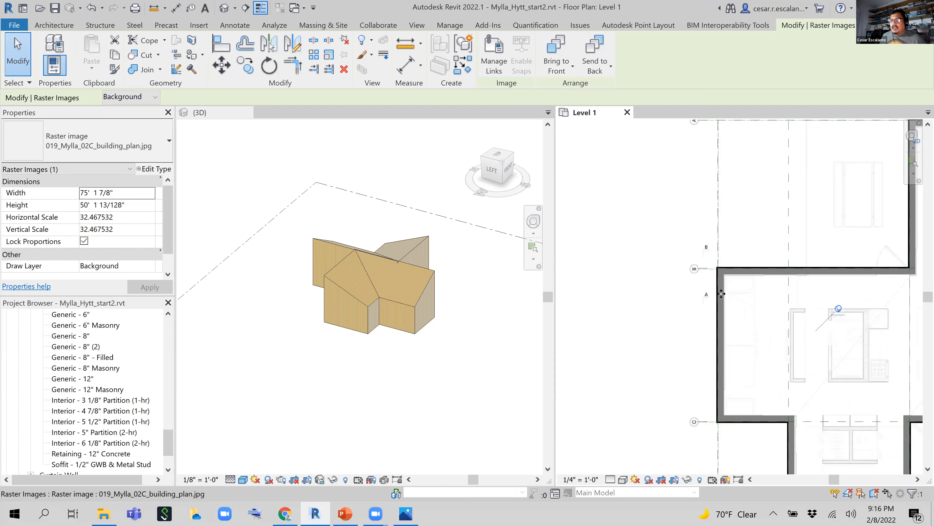
{"action": "scroll", "coordinate": [719, 272], "scroll_direction": "up", "scroll_amount": 5}
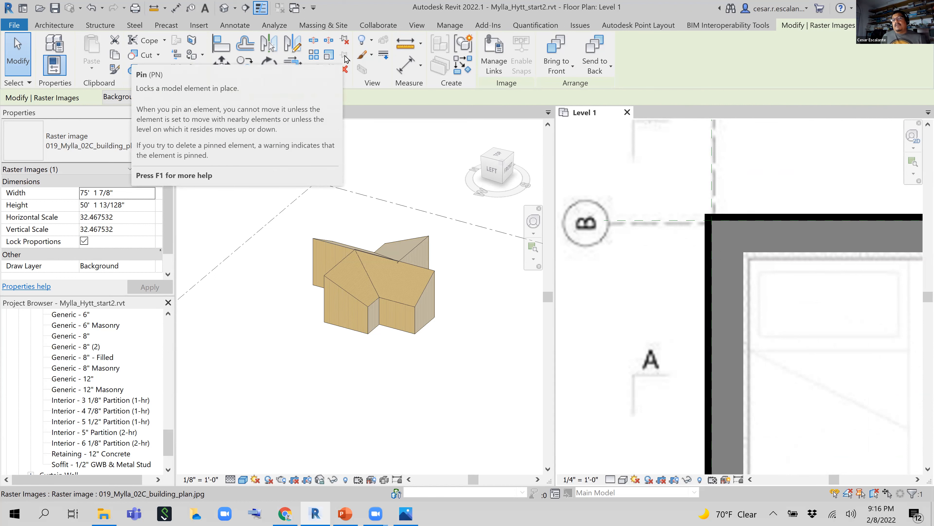
{"action": "left_click", "coordinate": [347, 41]}
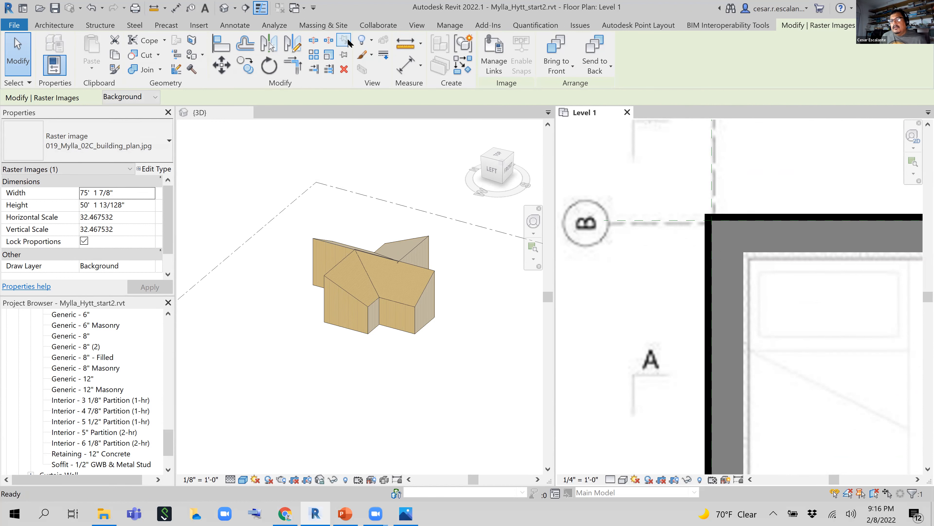
{"action": "left_click", "coordinate": [345, 55]}
{"action": "scroll", "coordinate": [653, 254], "scroll_direction": "down", "scroll_amount": 4}
{"action": "scroll", "coordinate": [653, 254], "scroll_direction": "down", "scroll_amount": 4}
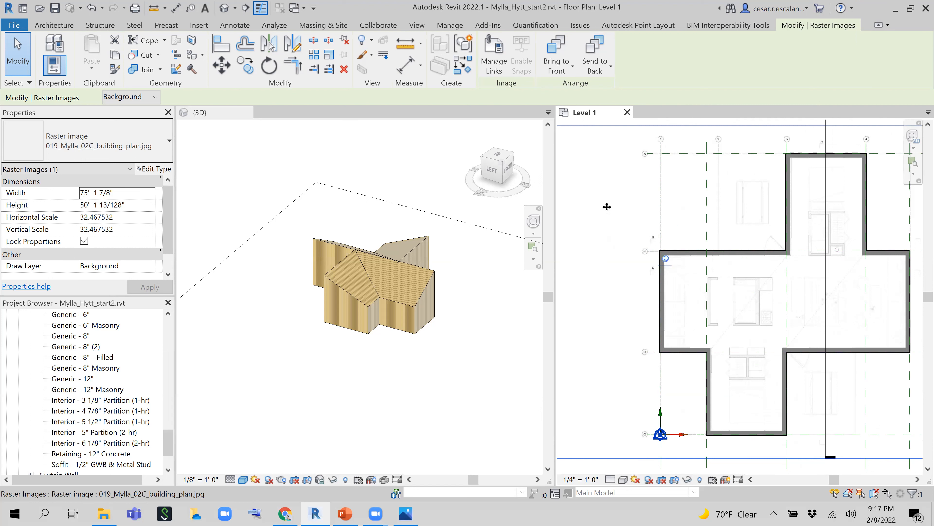
{"action": "key", "text": "Escape"}
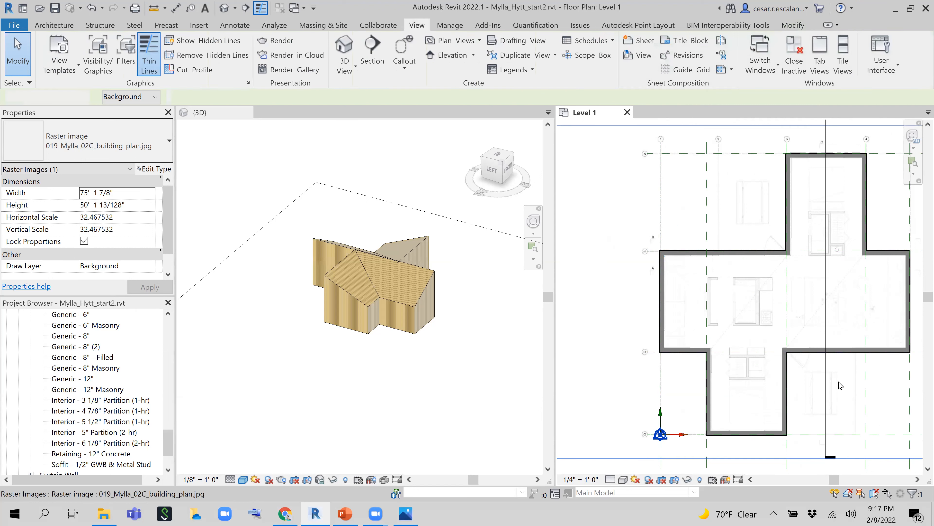
Step: Select the exterior wall along grid C on Level 1 and inspect its placement against the plan image
{"action": "left_click", "coordinate": [845, 352]}
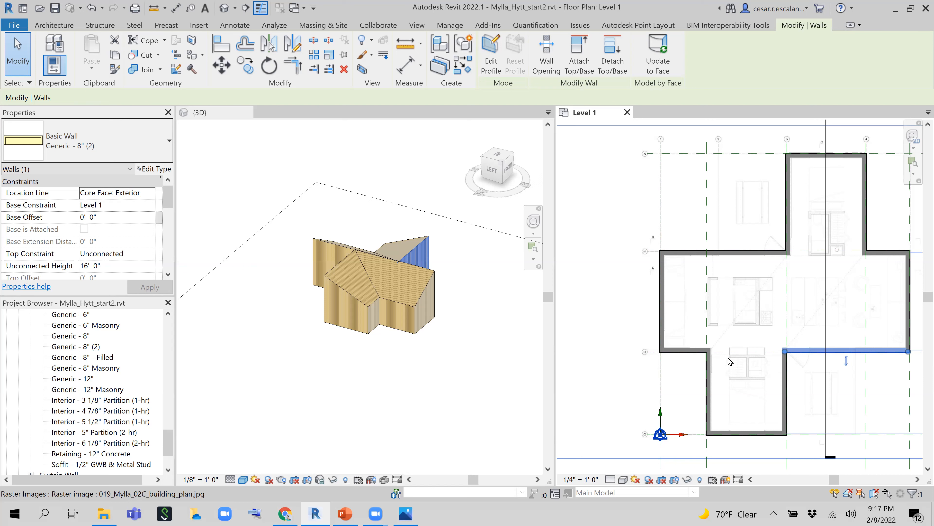
{"action": "middle_click_drag", "start_coordinate": [861, 390], "coordinate": [795, 405]}
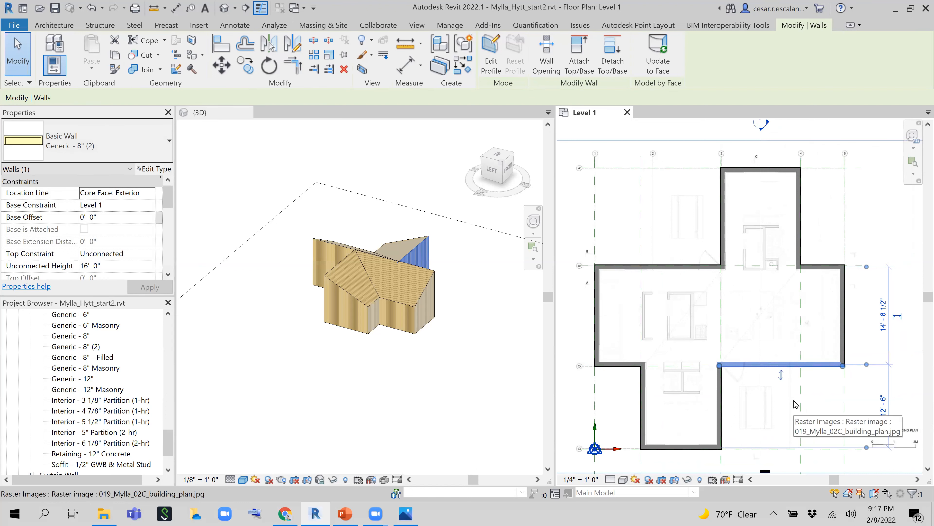
{"action": "scroll", "coordinate": [795, 403], "scroll_direction": "up", "scroll_amount": 4}
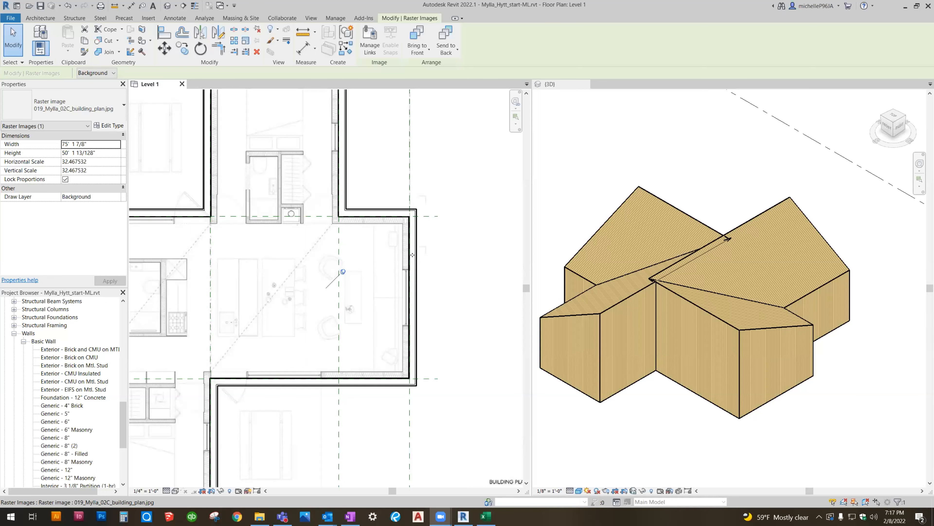
Step: Check the end wall's location-line options in Mylla_Hytt_start-ML, keep Core Face: Exterior, and compare the adjoining exterior wall
{"action": "left_click", "coordinate": [412, 255]}
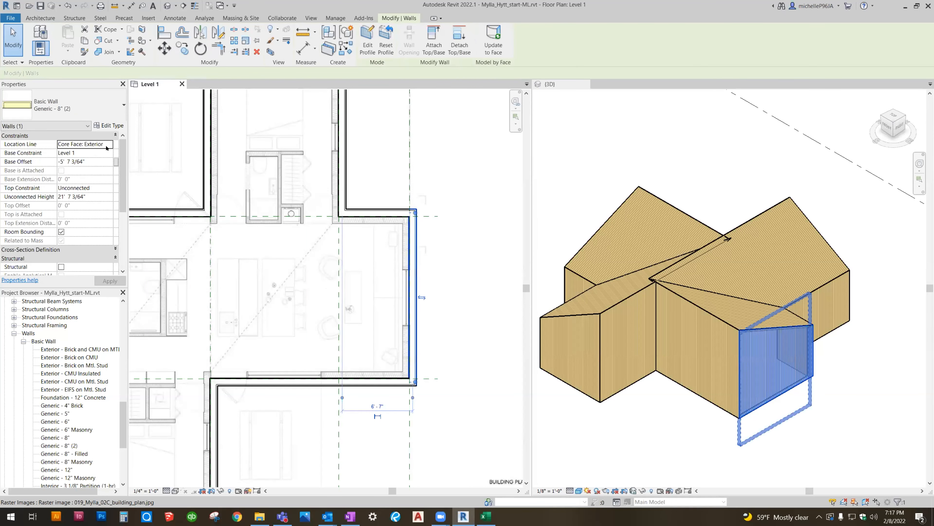
{"action": "left_click", "coordinate": [89, 144]}
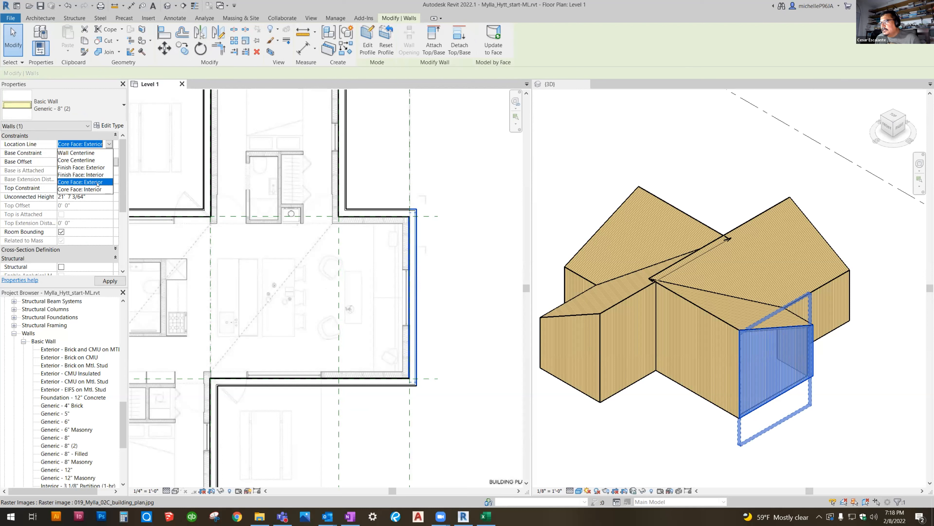
{"action": "left_click", "coordinate": [98, 182]}
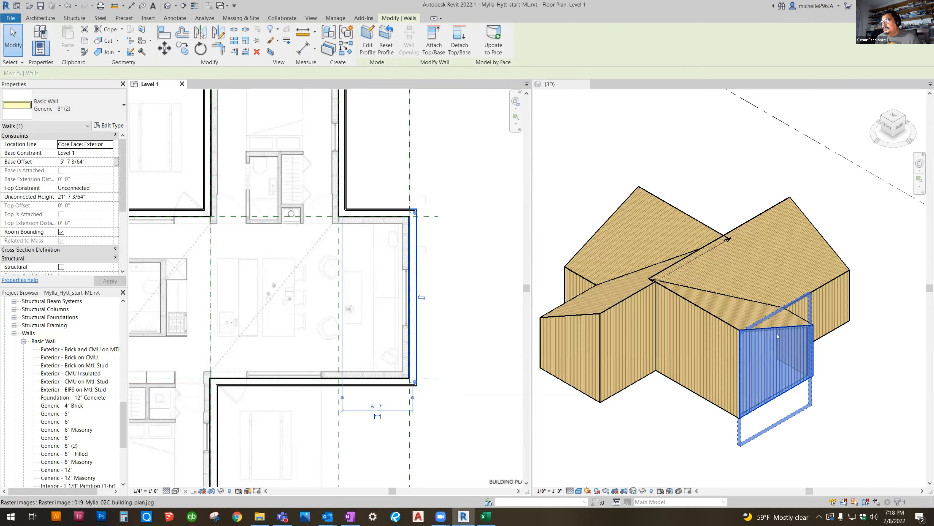
{"action": "left_click", "coordinate": [393, 219]}
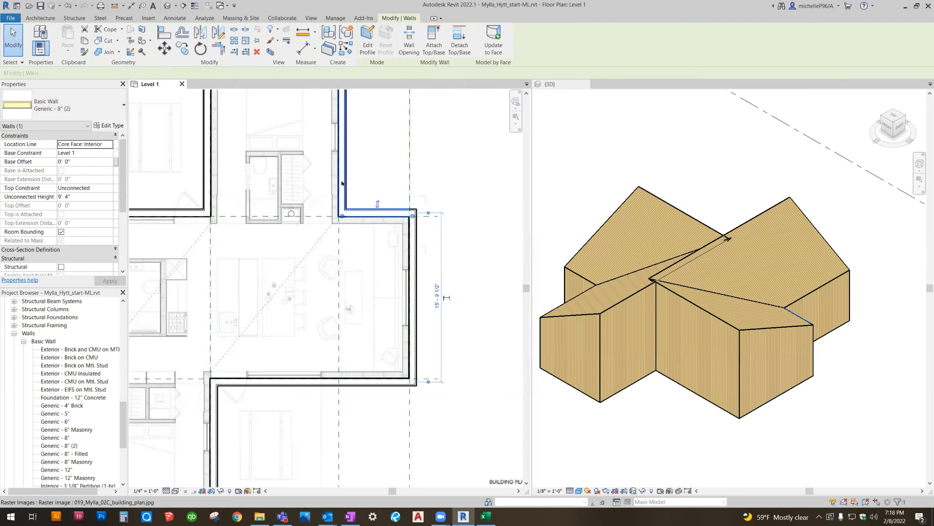
Step: Review the end wall's properties and move the wall inward so its outer face lies on the dashed grid line
{"action": "left_click", "coordinate": [416, 256]}
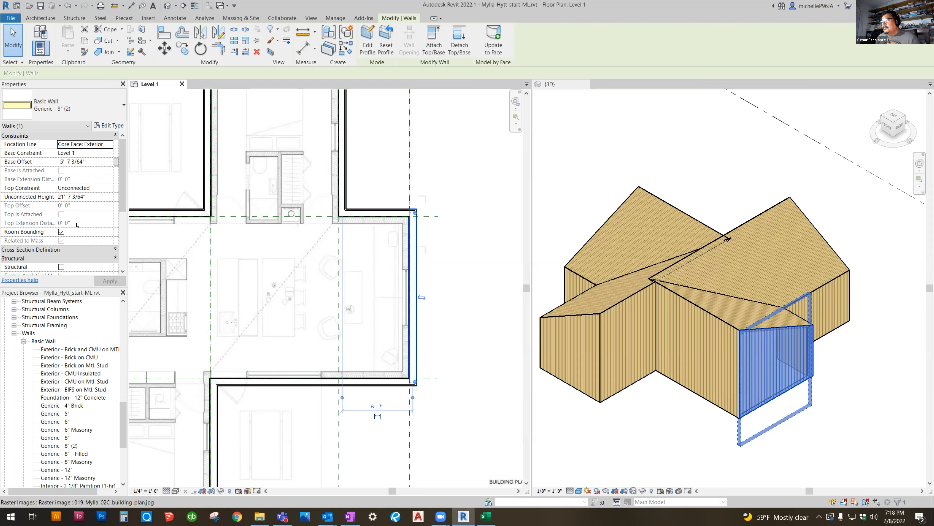
{"action": "scroll", "coordinate": [77, 221], "scroll_direction": "down", "scroll_amount": 3}
{"action": "scroll", "coordinate": [77, 224], "scroll_direction": "up", "scroll_amount": 3}
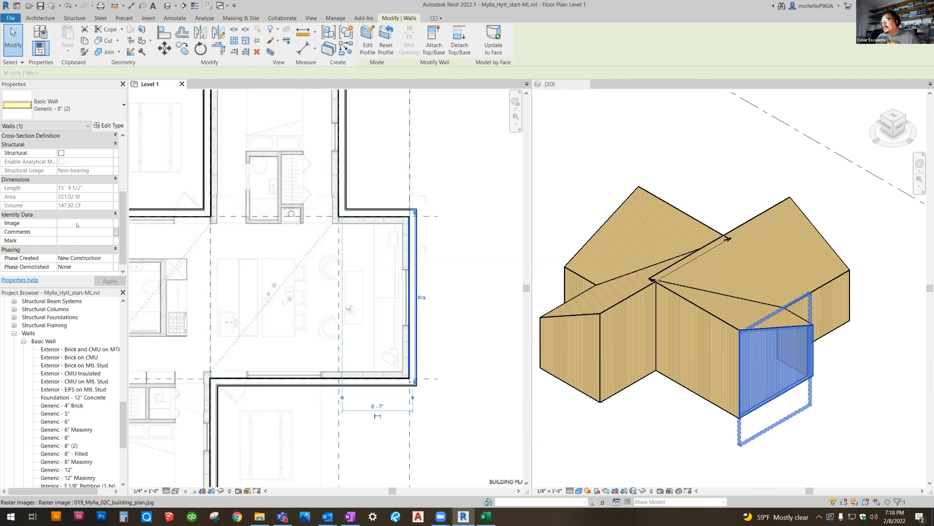
{"action": "scroll", "coordinate": [77, 225], "scroll_direction": "up", "scroll_amount": 1}
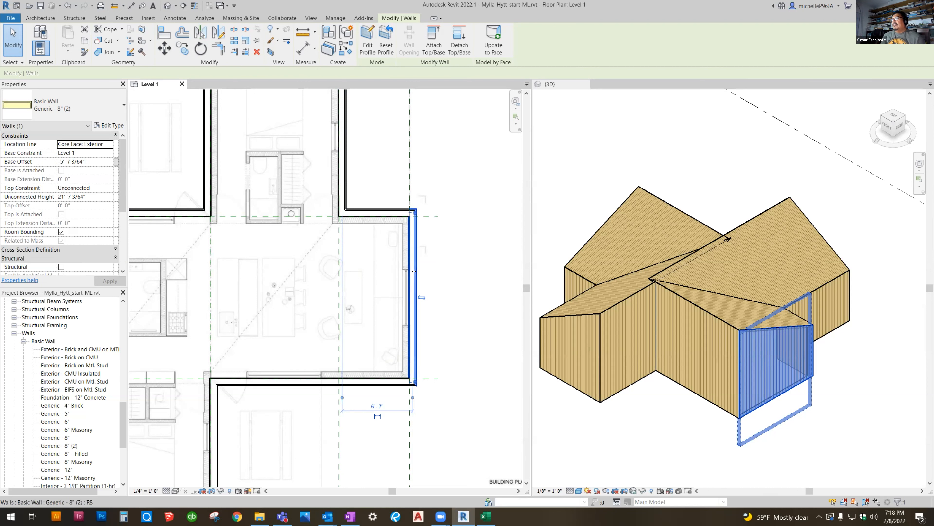
{"action": "left_click_drag", "start_coordinate": [406, 269], "coordinate": [408, 271]}
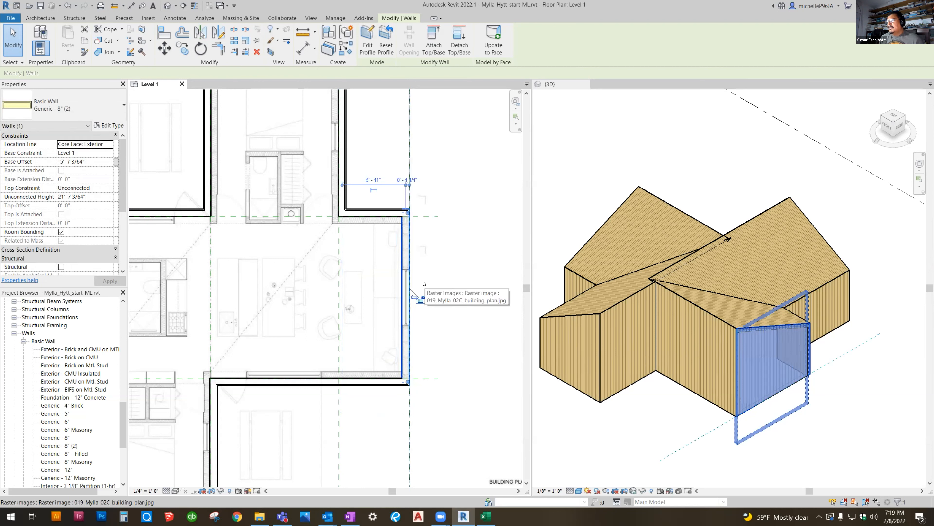